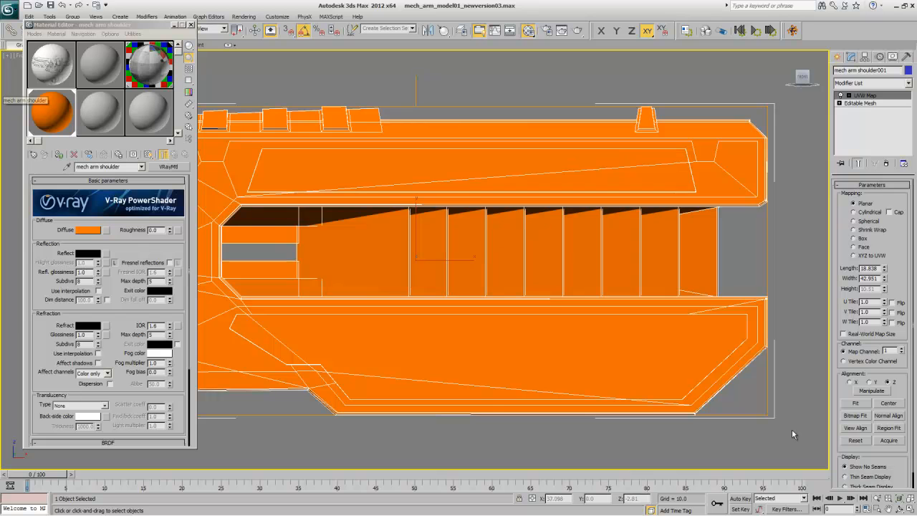
# Step: Assign a Gradient Ramp map to the mech arm shoulder material's Diffuse channel and show it shaded in the four-view viewport layout
pyautogui.click(908, 509)
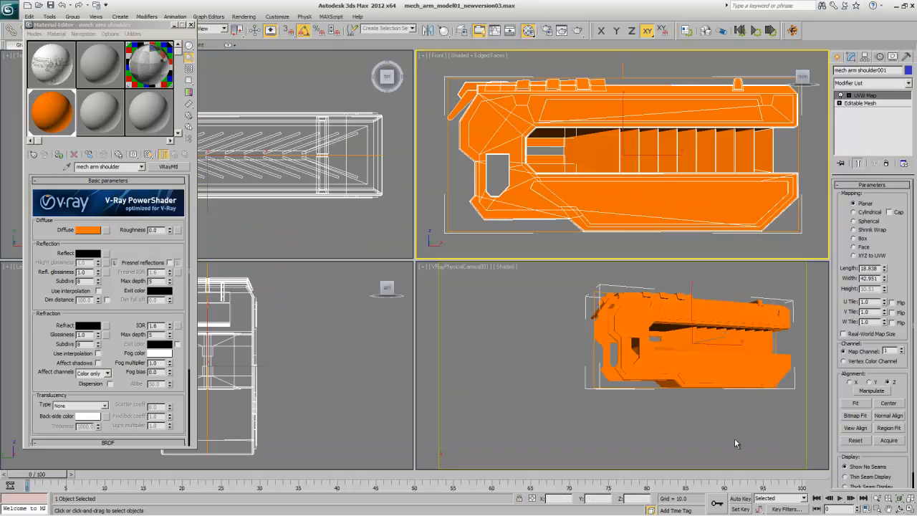
pyautogui.click(128, 181)
pyautogui.click(131, 190)
pyautogui.click(127, 209)
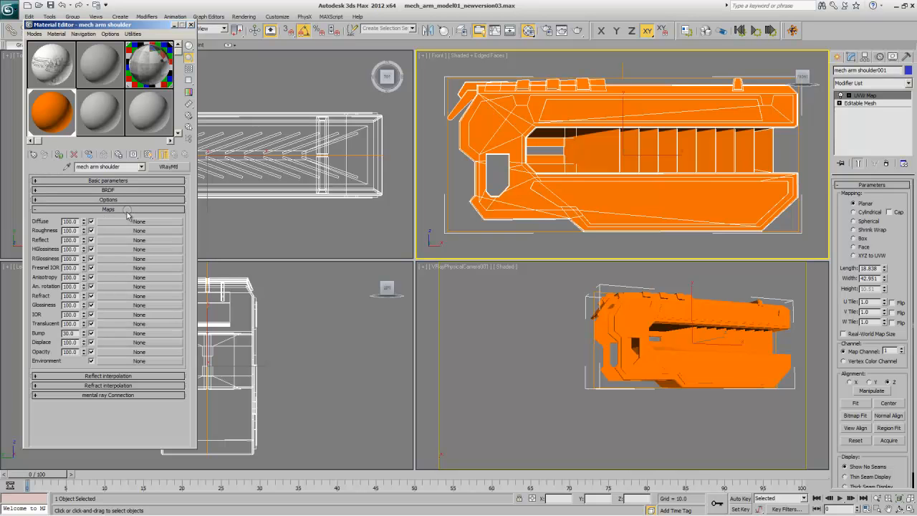
pyautogui.click(113, 225)
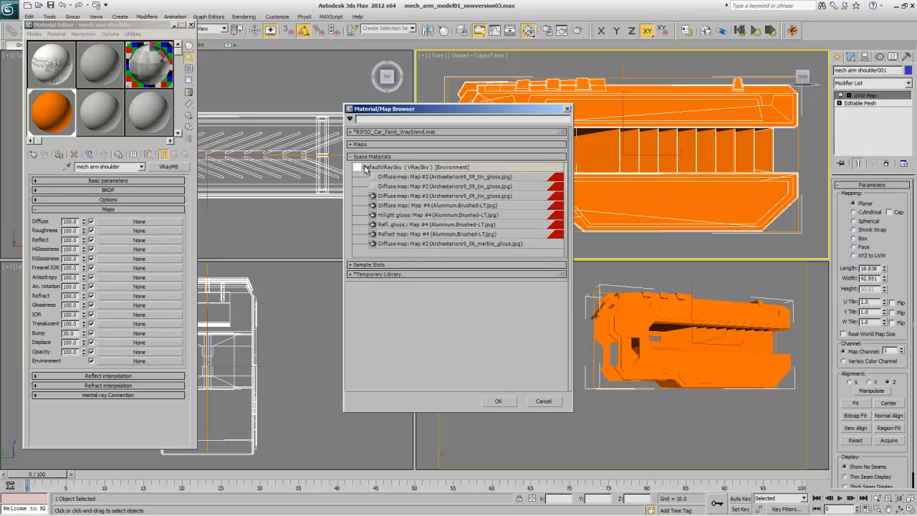
pyautogui.click(367, 159)
pyautogui.click(372, 144)
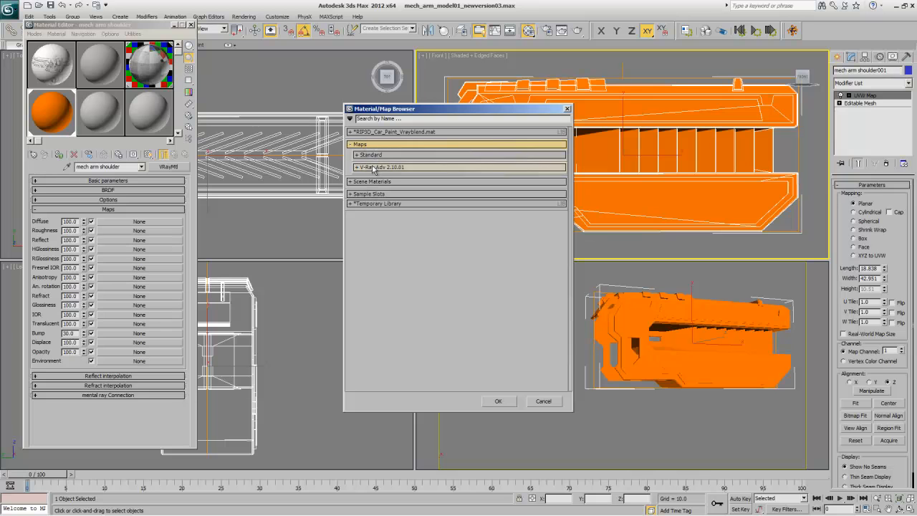
pyautogui.click(372, 167)
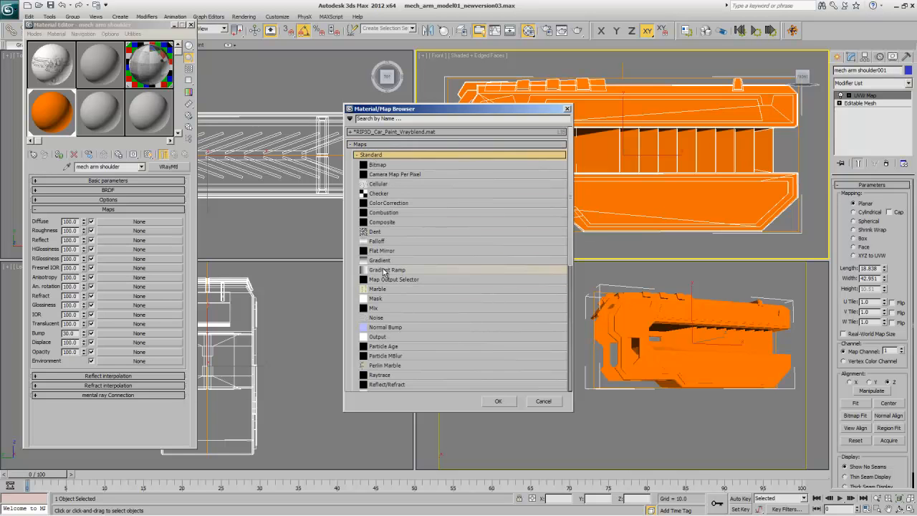
pyautogui.doubleClick(360, 275)
pyautogui.click(148, 154)
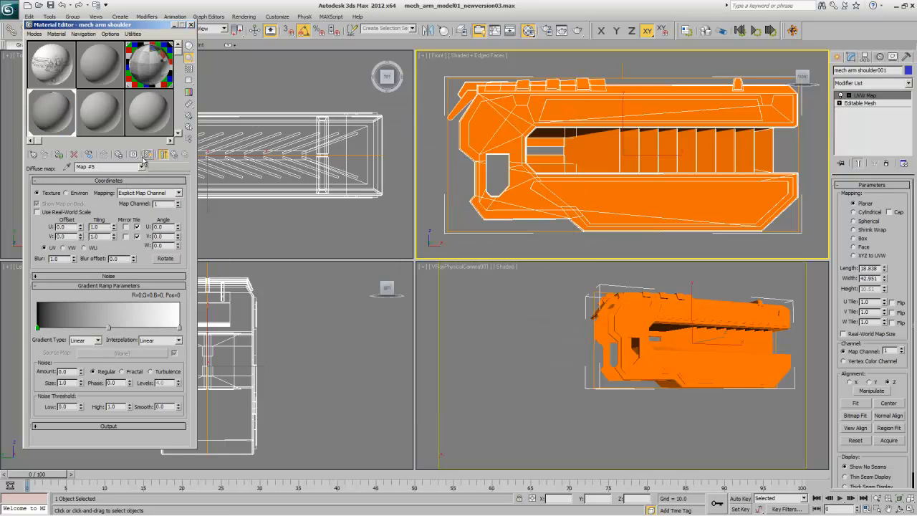
# Step: Add a black flag at position 18 on the gradient ramp and move the middle grey flag to position 22
pyautogui.click(101, 328)
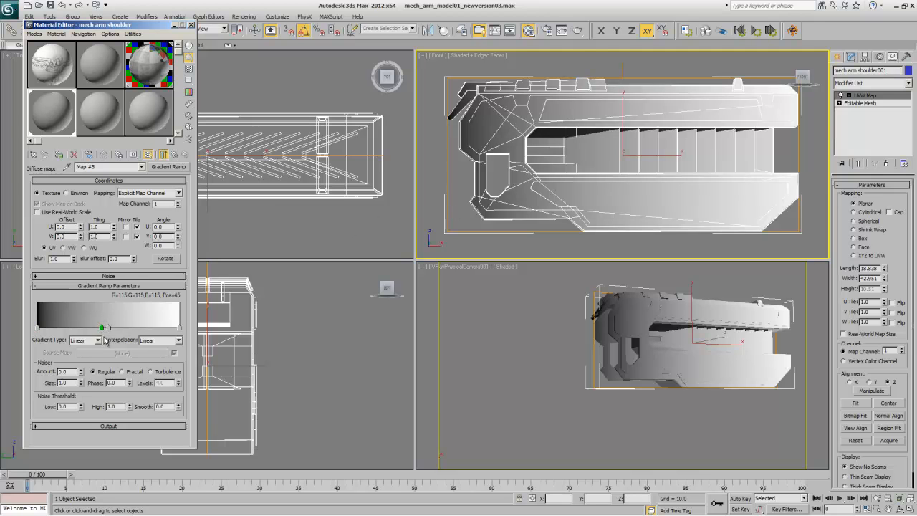
pyautogui.moveTo(102, 328); pyautogui.dragTo(63, 328)
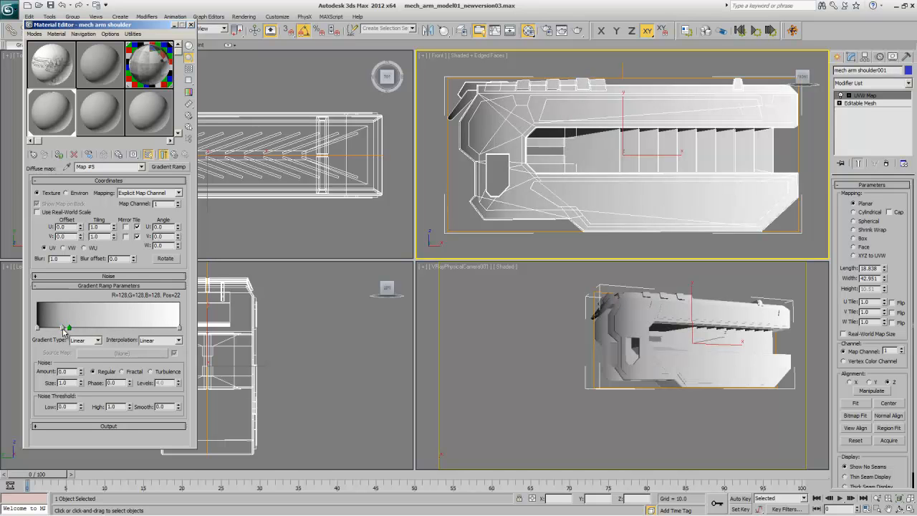
pyautogui.rightClick(64, 331)
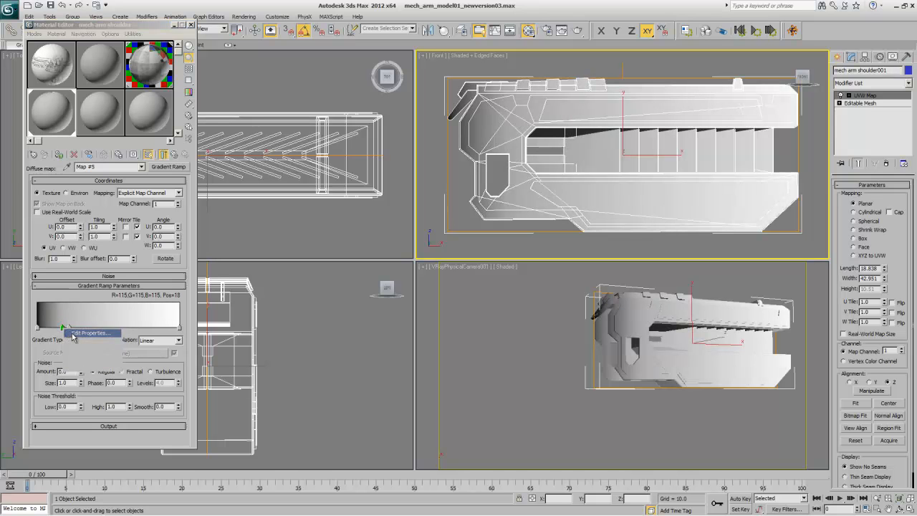
pyautogui.click(89, 332)
pyautogui.click(129, 259)
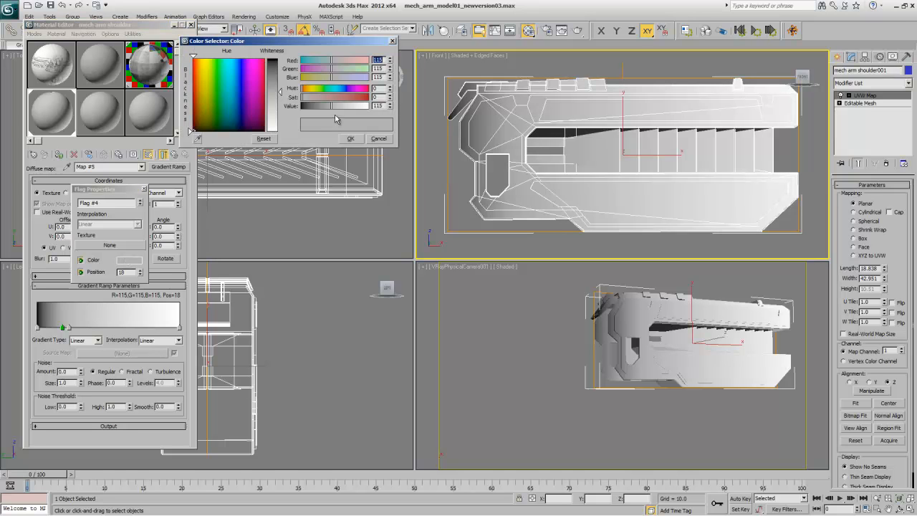
pyautogui.moveTo(341, 107); pyautogui.dragTo(302, 107)
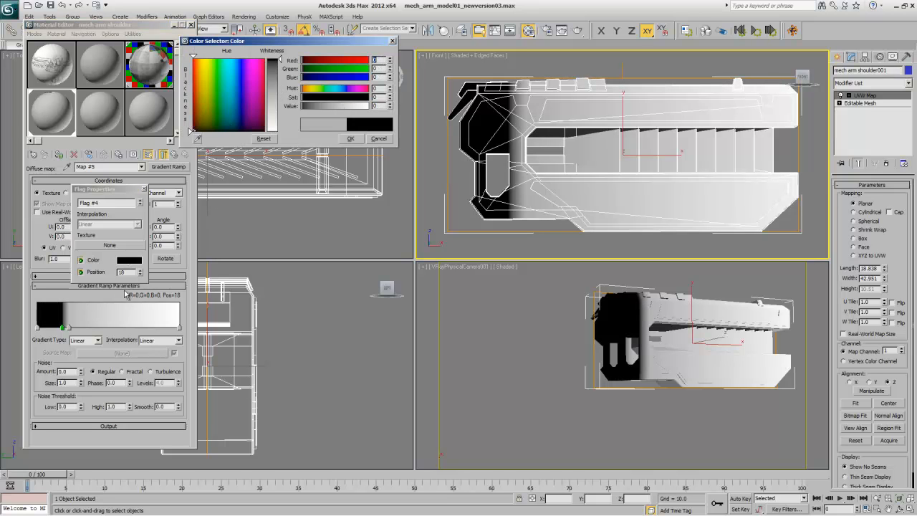
# Step: Set the grey flag's position to 19 and its color to pure white
pyautogui.click(68, 328)
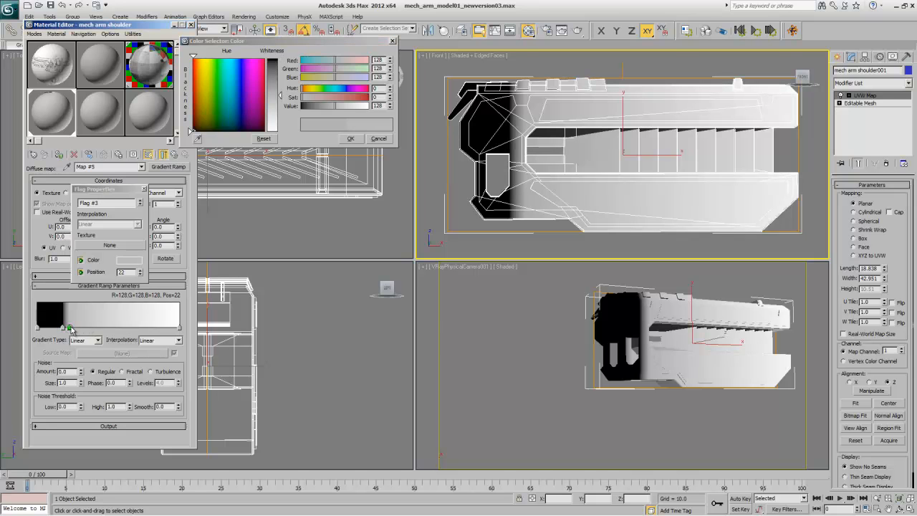
pyautogui.doubleClick(130, 272)
pyautogui.write('15')
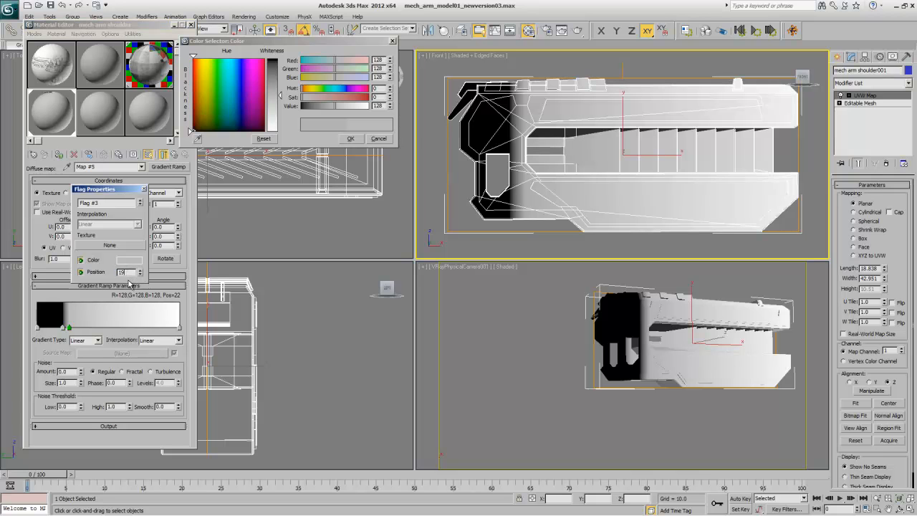
pyautogui.press('Return')
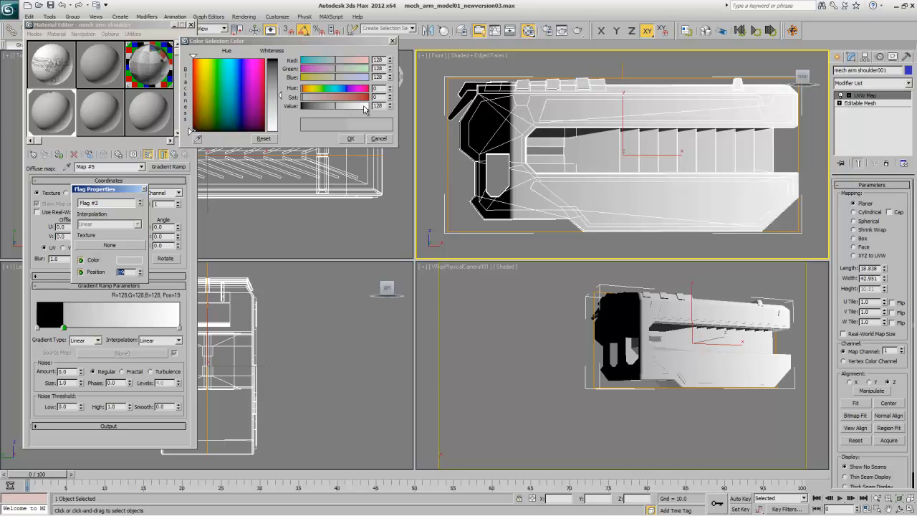
pyautogui.moveTo(334, 107); pyautogui.dragTo(369, 106)
pyautogui.click(351, 138)
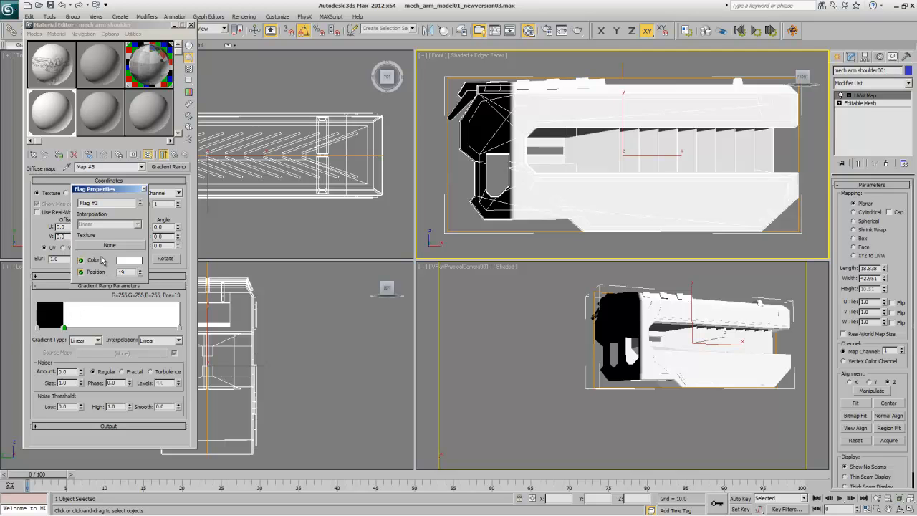
# Step: Cycle between the adjacent black and white flags to compare their colors and positions, and close the flag properties
pyautogui.click(139, 203)
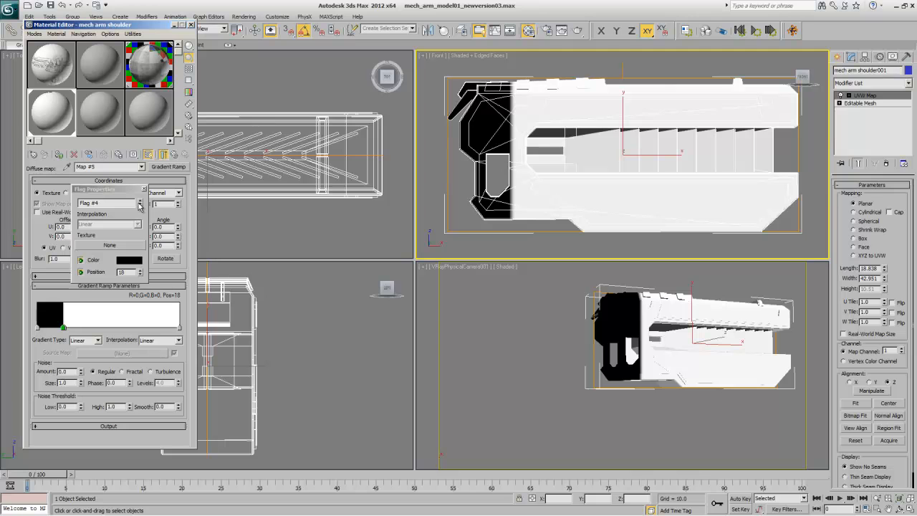
pyautogui.click(140, 206)
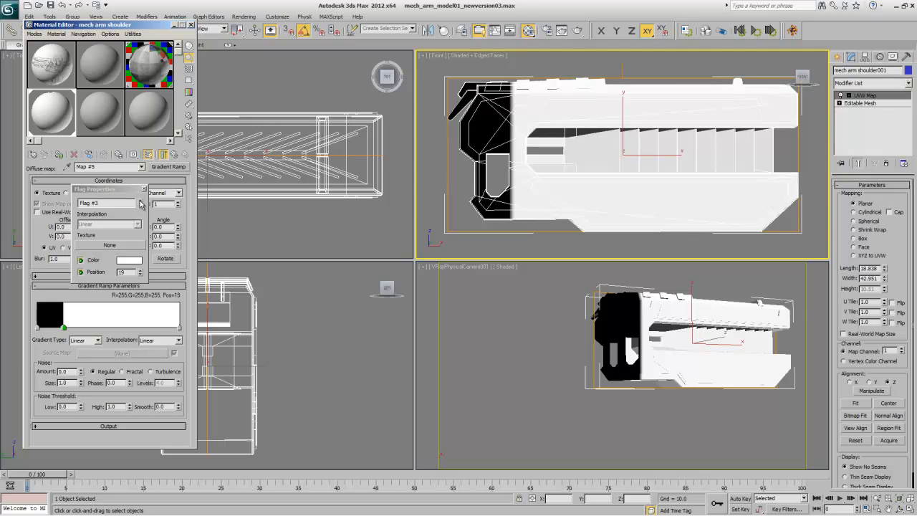
pyautogui.click(140, 204)
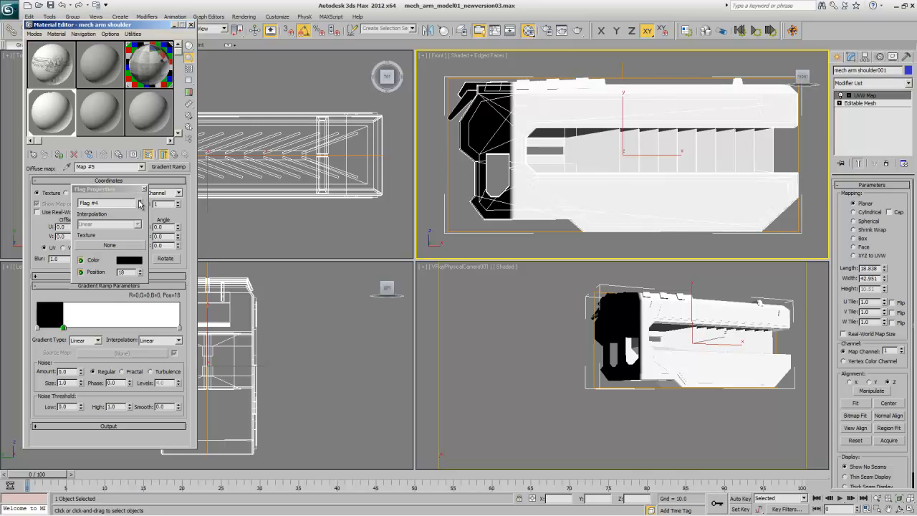
pyautogui.click(140, 206)
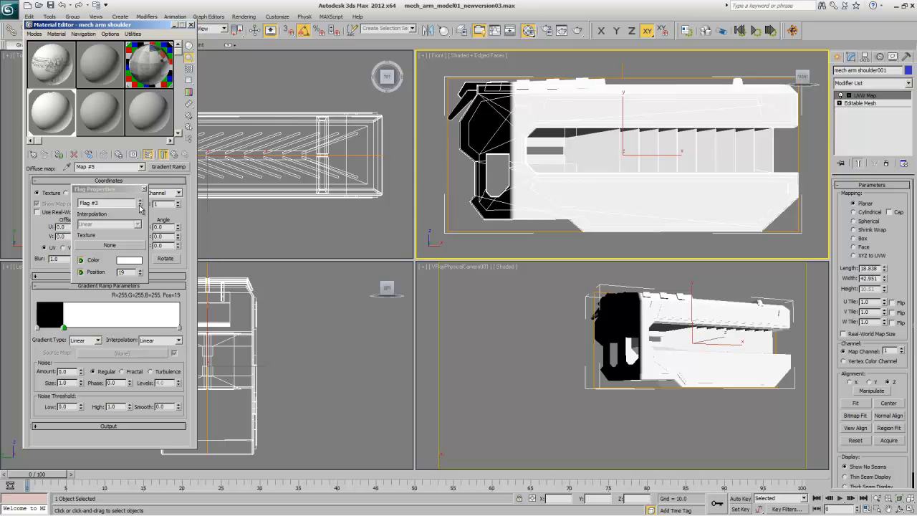
pyautogui.click(140, 205)
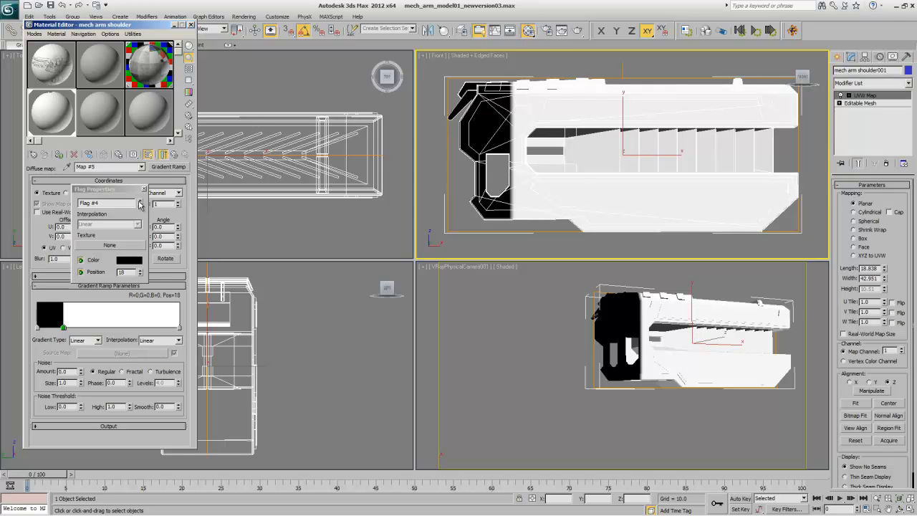
pyautogui.click(144, 189)
# Step: Add two gradient flags at positions 50 and 54, and open the rendered frame window beside the Material Editor
pyautogui.click(109, 328)
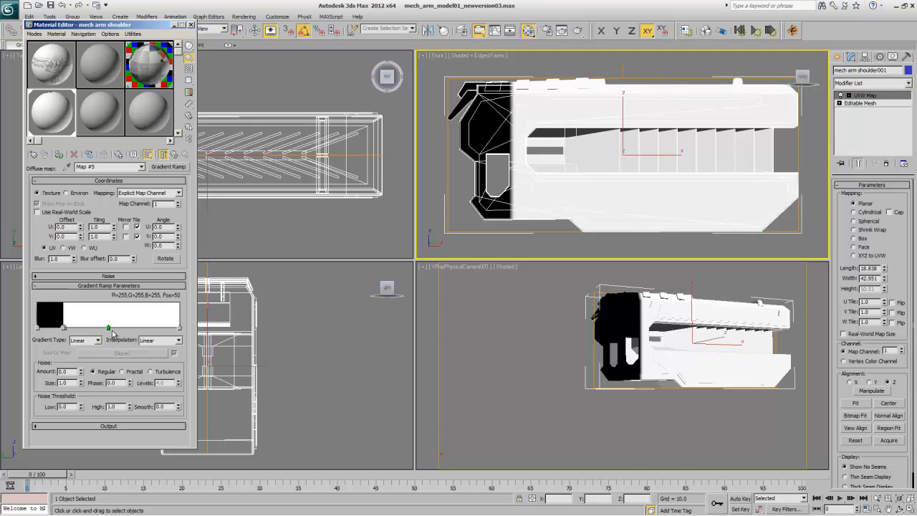
pyautogui.moveTo(113, 328); pyautogui.dragTo(111, 331)
pyautogui.click(555, 32)
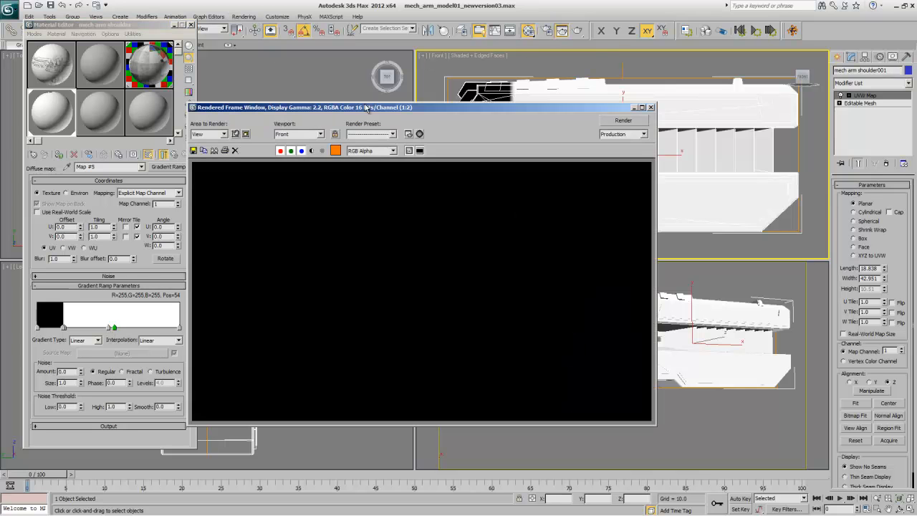
pyautogui.moveTo(364, 109); pyautogui.dragTo(418, 111)
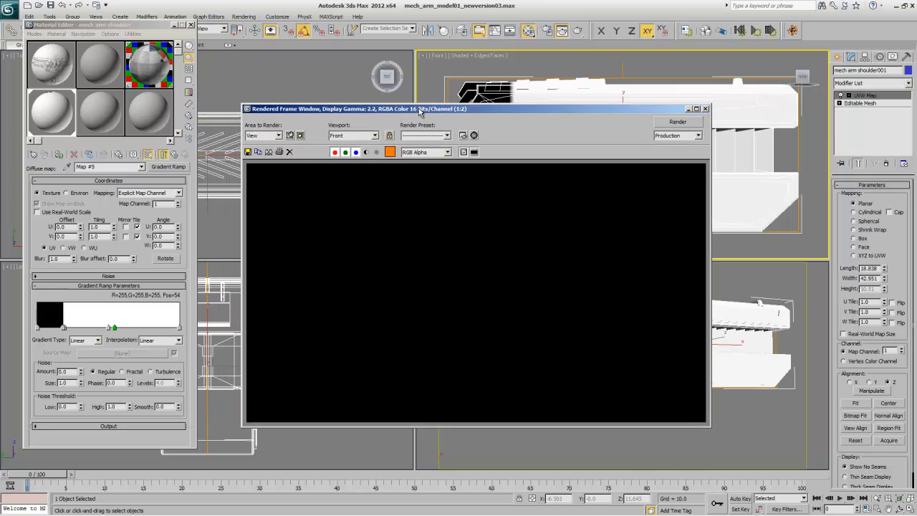
# Step: Copy the orange color swatch from the rendered frame window onto the gradient flag at position 54
pyautogui.rightClick(114, 329)
pyautogui.click(125, 346)
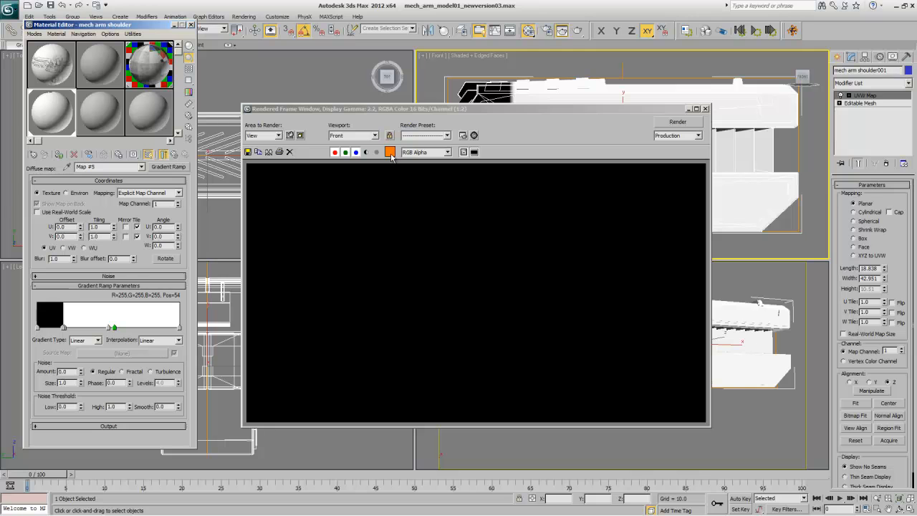
pyautogui.rightClick(114, 328)
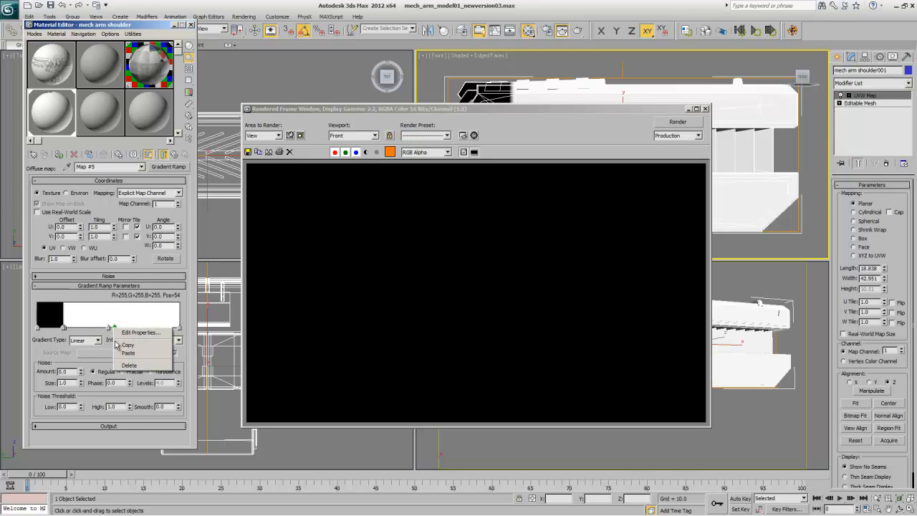
pyautogui.click(138, 332)
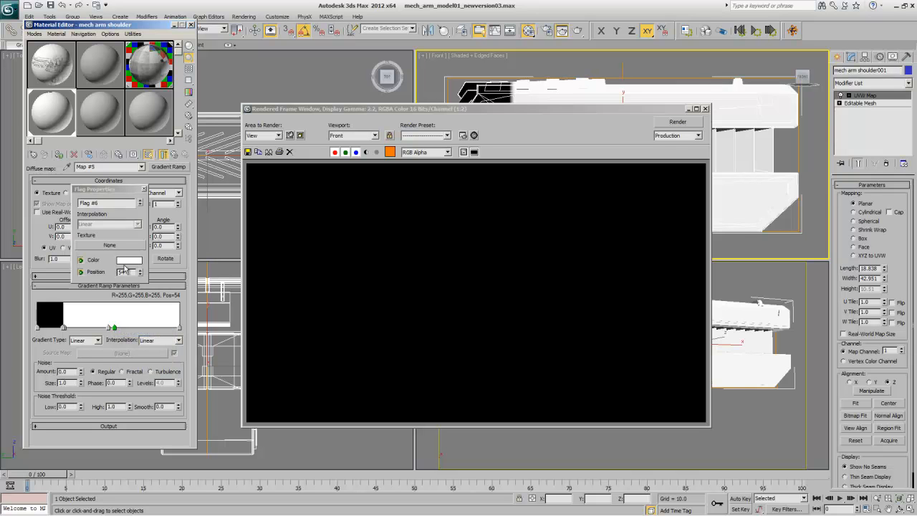
pyautogui.moveTo(389, 152); pyautogui.dragTo(136, 265)
pyautogui.click(115, 239)
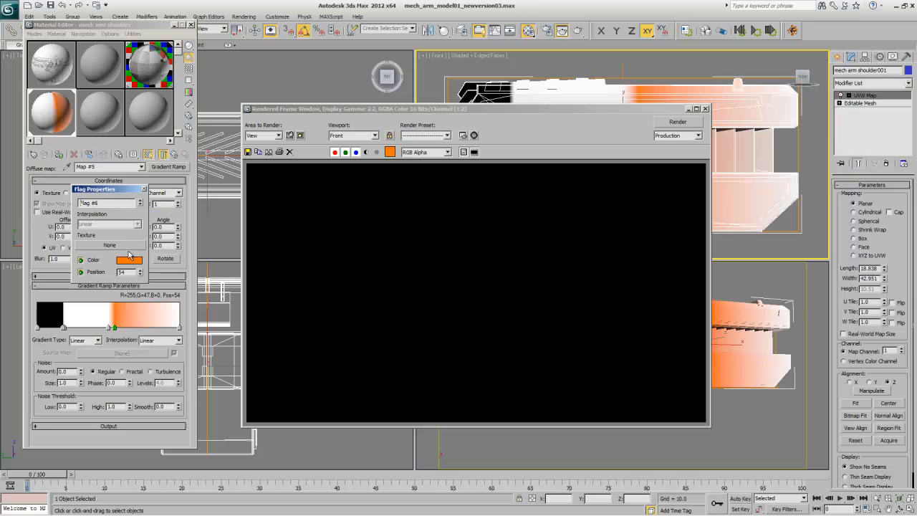
pyautogui.click(143, 189)
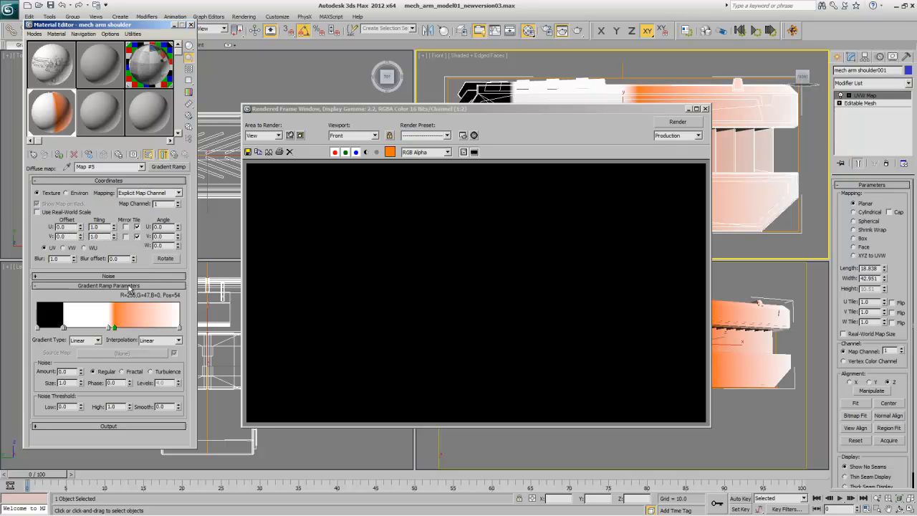
# Step: Check the properties of the white flag at position 50 and try to set the orange flag's position to 51
pyautogui.rightClick(109, 329)
pyautogui.click(122, 320)
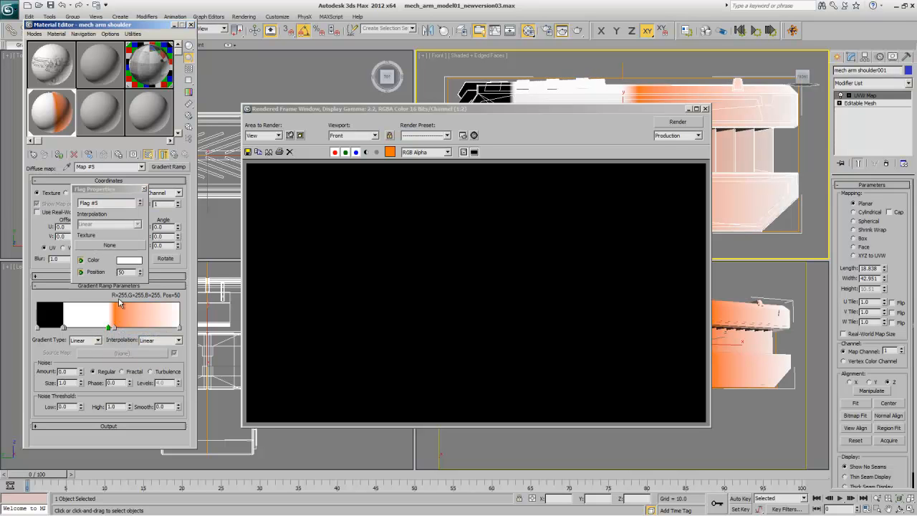
pyautogui.click(141, 271)
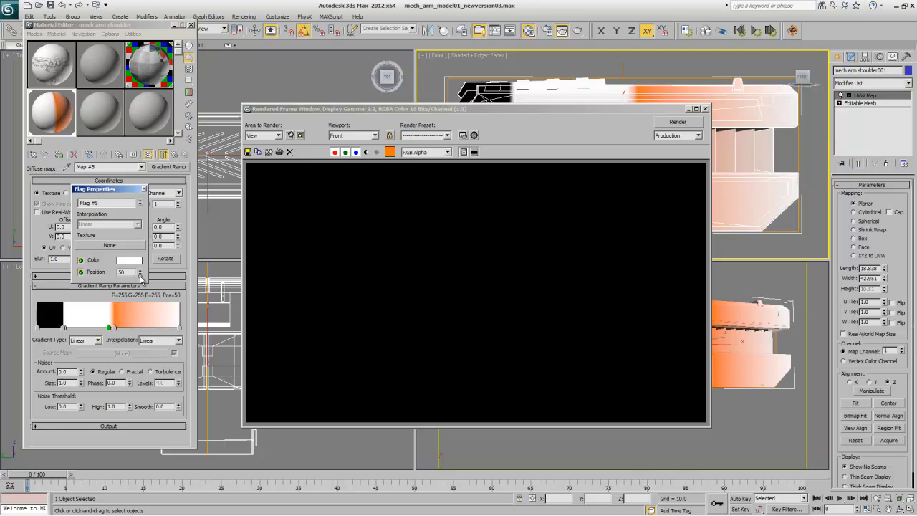
pyautogui.click(114, 328)
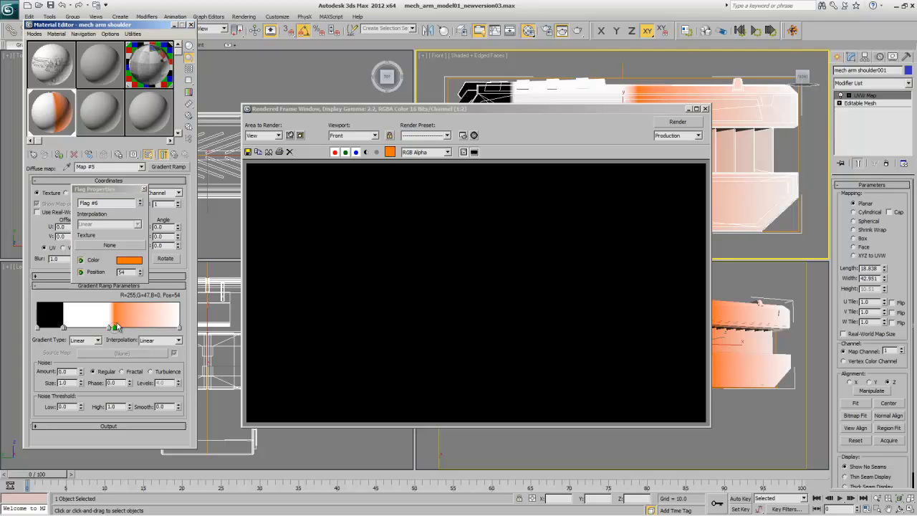
pyautogui.click(132, 272)
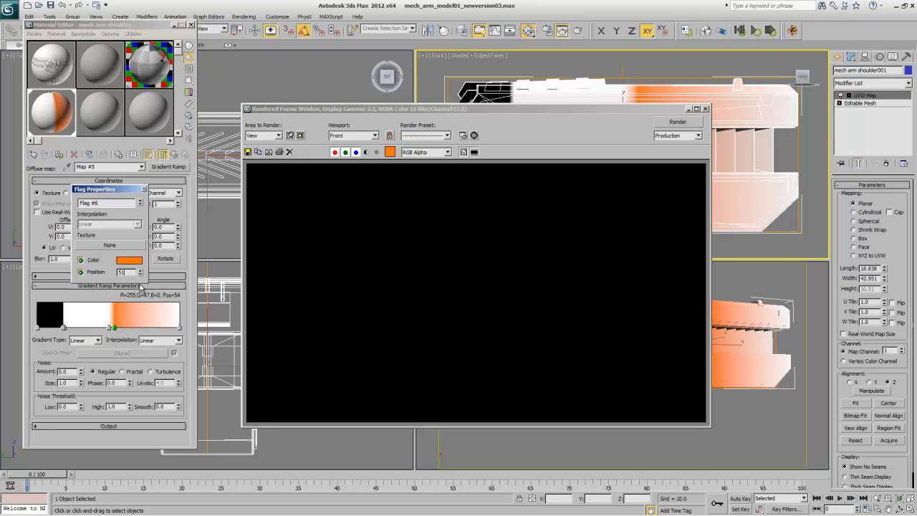
pyautogui.click(144, 189)
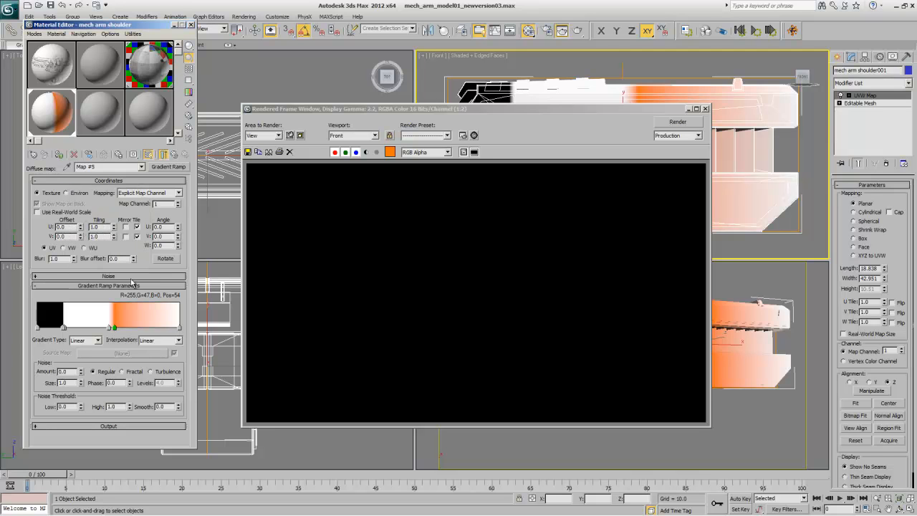
# Step: Add a gradient flag at position 74 and copy the orange color from the flag at position 54 onto it
pyautogui.rightClick(115, 328)
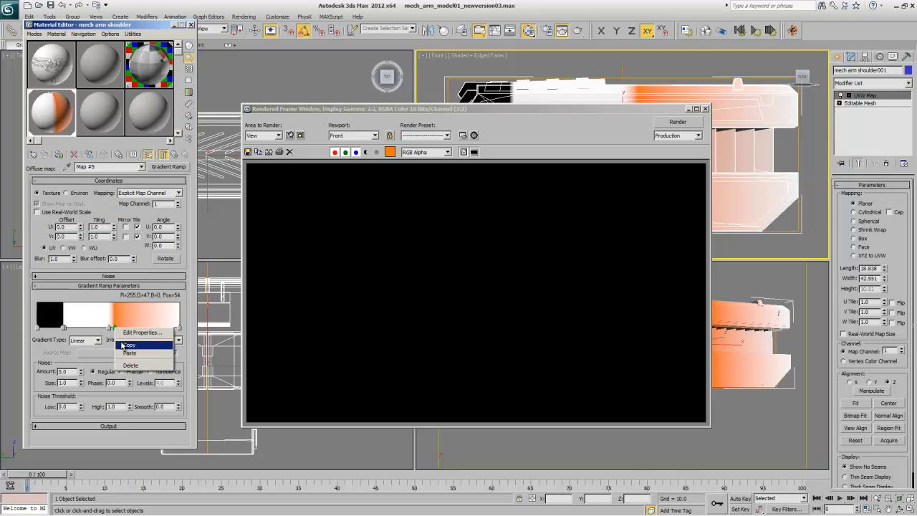
pyautogui.click(126, 345)
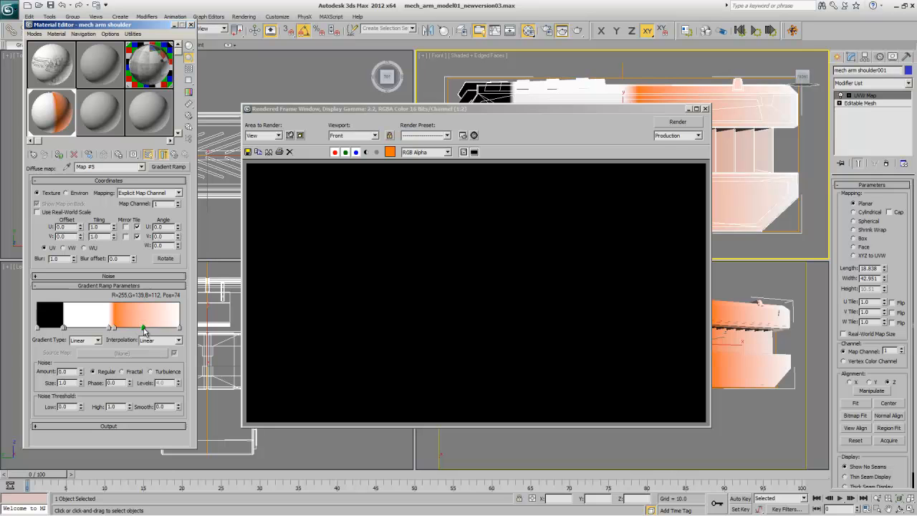
pyautogui.rightClick(143, 329)
pyautogui.click(154, 351)
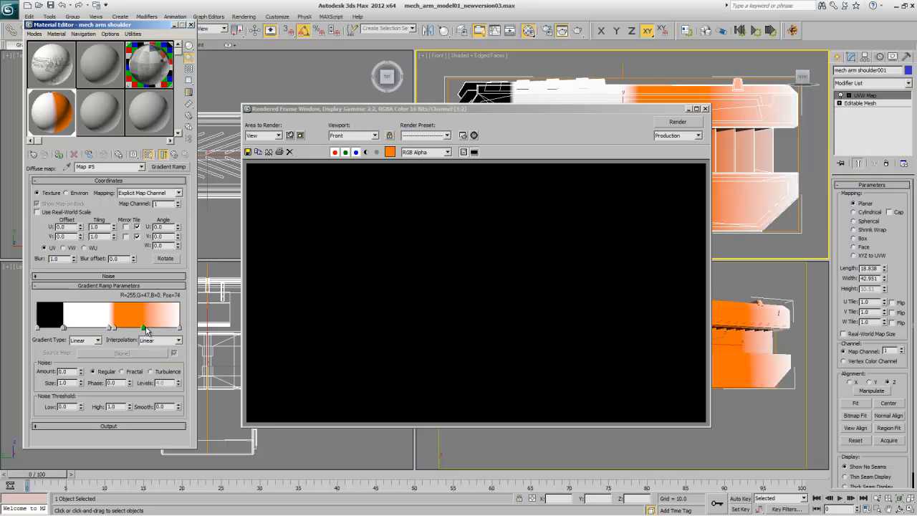
# Step: Add a gradient flag at position 77 and change its color to pure white
pyautogui.rightClick(150, 329)
pyautogui.click(174, 332)
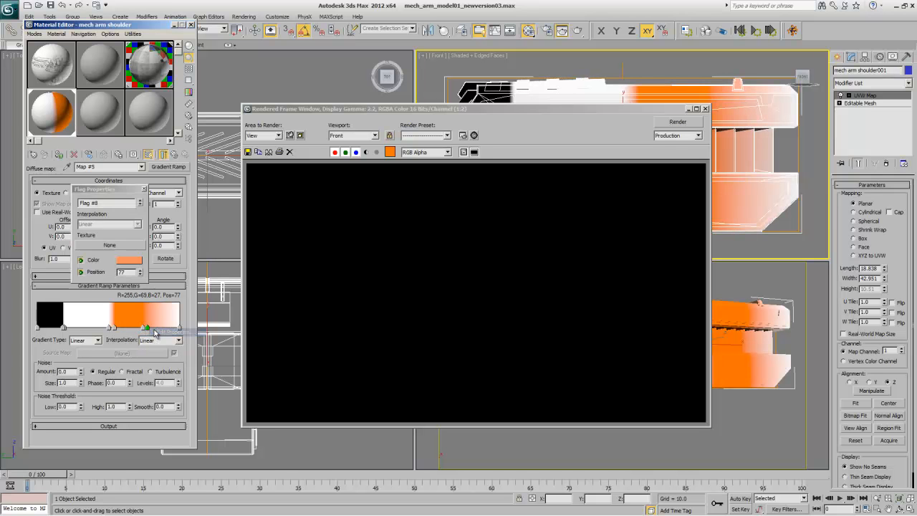
pyautogui.click(130, 260)
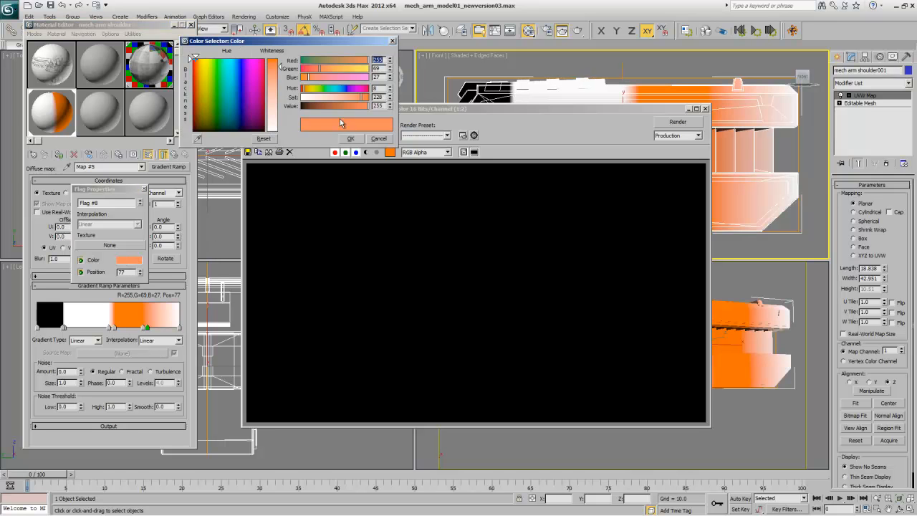
pyautogui.moveTo(333, 97); pyautogui.dragTo(302, 97)
pyautogui.click(350, 138)
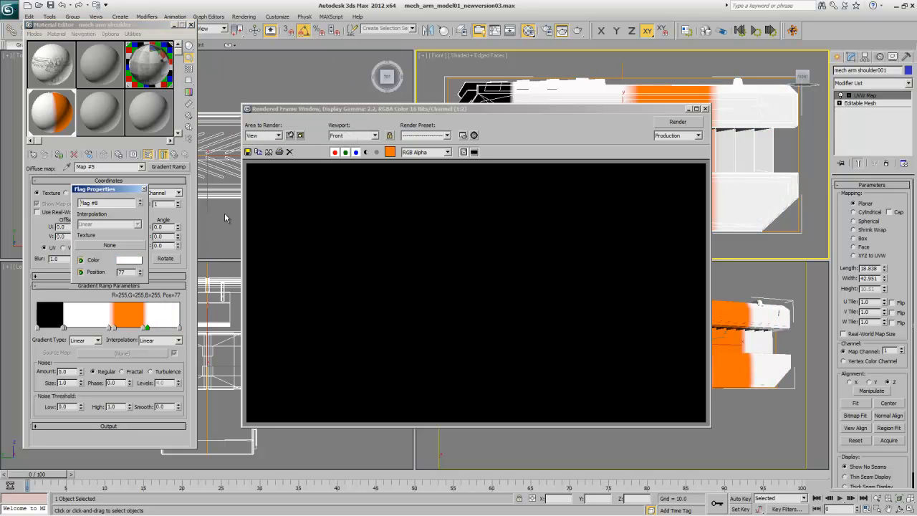
# Step: Lower the new white flag's position until it sits right beside the orange flag at position 74
pyautogui.click(145, 328)
pyautogui.click(147, 328)
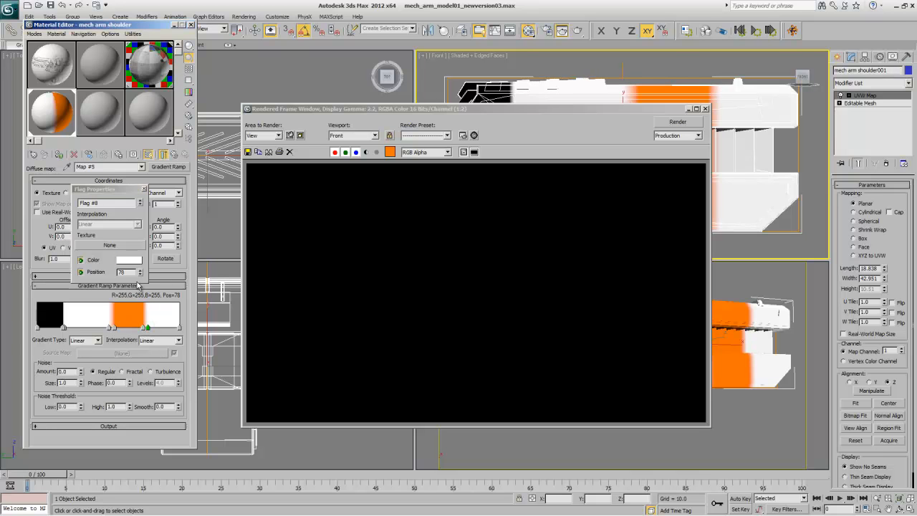
pyautogui.click(140, 275)
pyautogui.click(140, 275)
pyautogui.click(141, 274)
# Step: Set the position of the orange flag at the band's start to 51 and close the flag properties
pyautogui.click(111, 328)
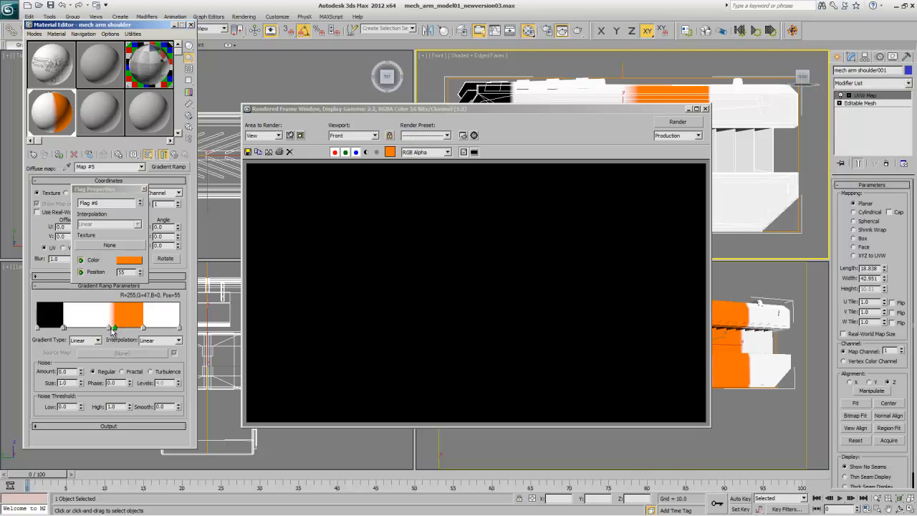
pyautogui.click(115, 327)
pyautogui.click(140, 275)
pyautogui.click(141, 275)
pyautogui.click(140, 275)
pyautogui.click(140, 275)
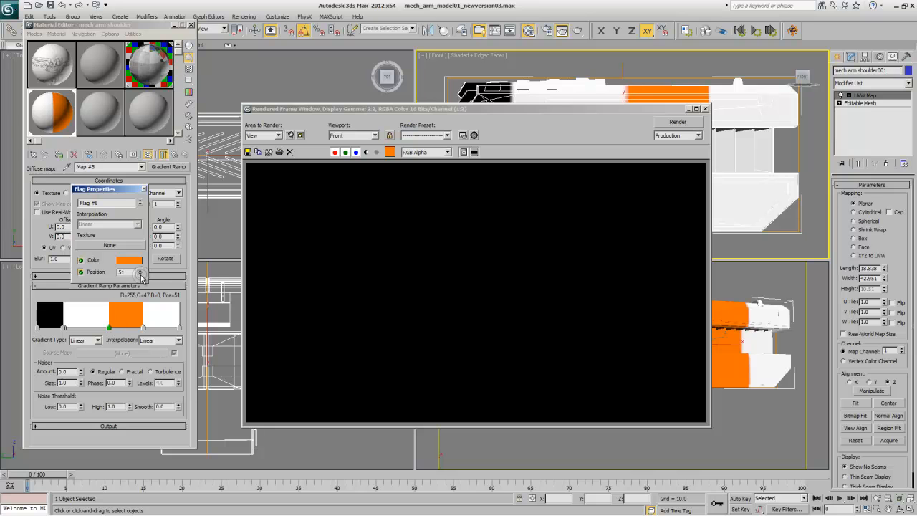
pyautogui.click(143, 189)
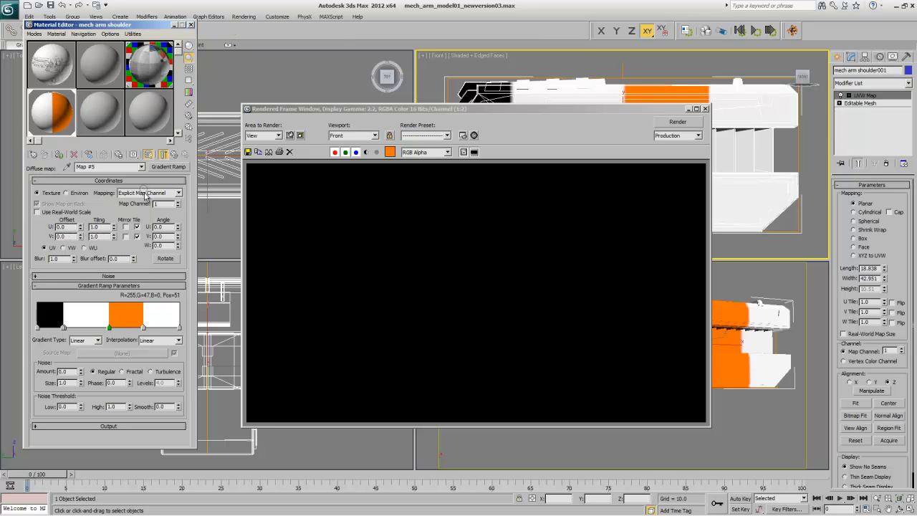
# Step: Close the rendered frame window and set the gradient map's W angle to 45
pyautogui.click(704, 108)
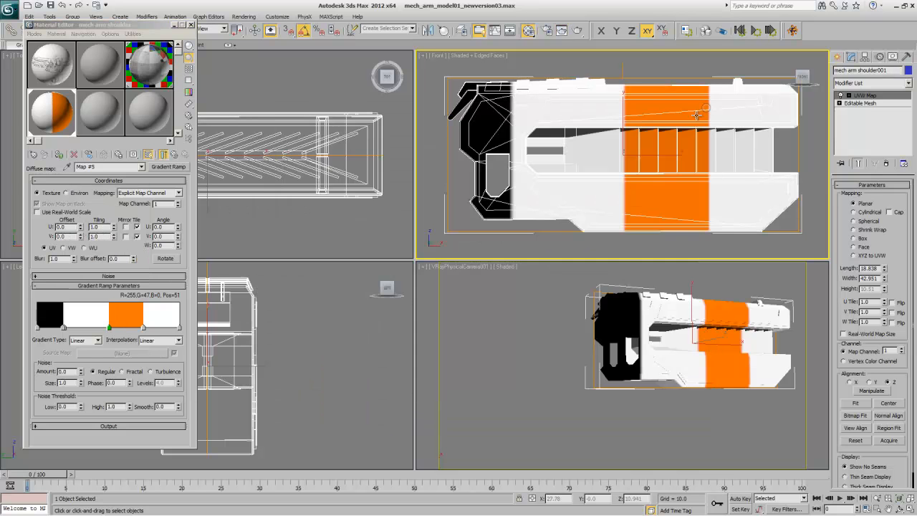
pyautogui.rightClick(544, 329)
pyautogui.doubleClick(162, 245)
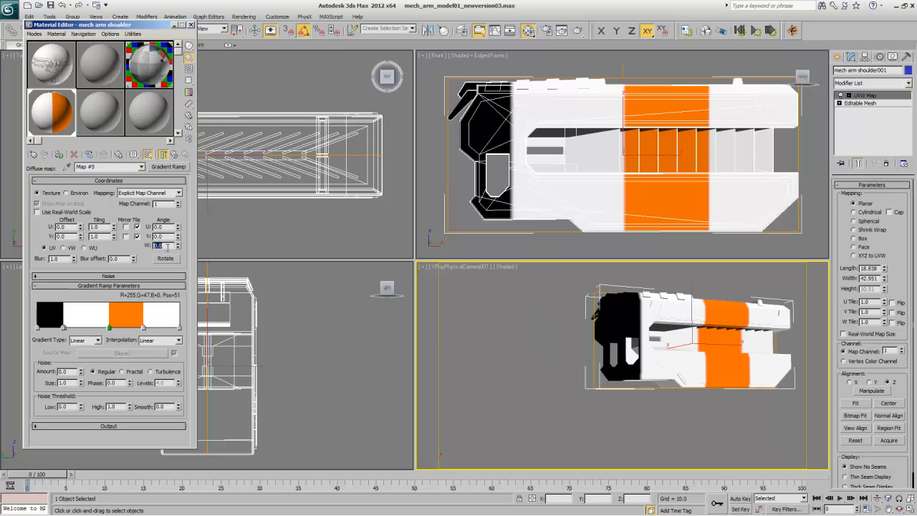
pyautogui.write('45')
pyautogui.press('Return')
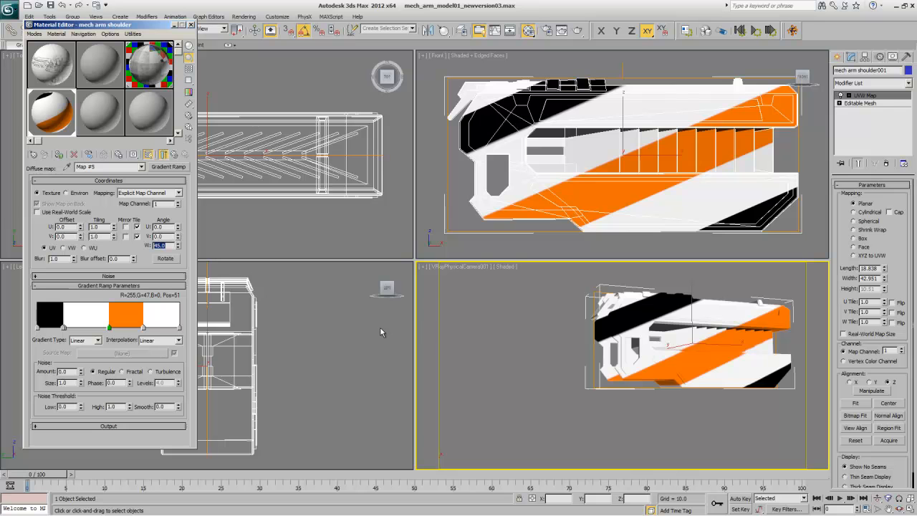
# Step: Try to scale the whole shoulder object uniformly in the front view, and undo the scaling
pyautogui.rightClick(536, 202)
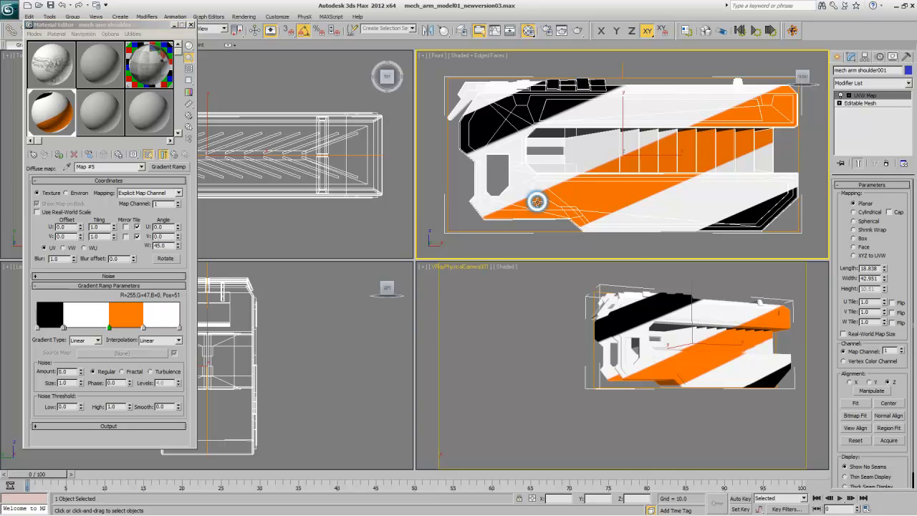
pyautogui.rightClick(537, 204)
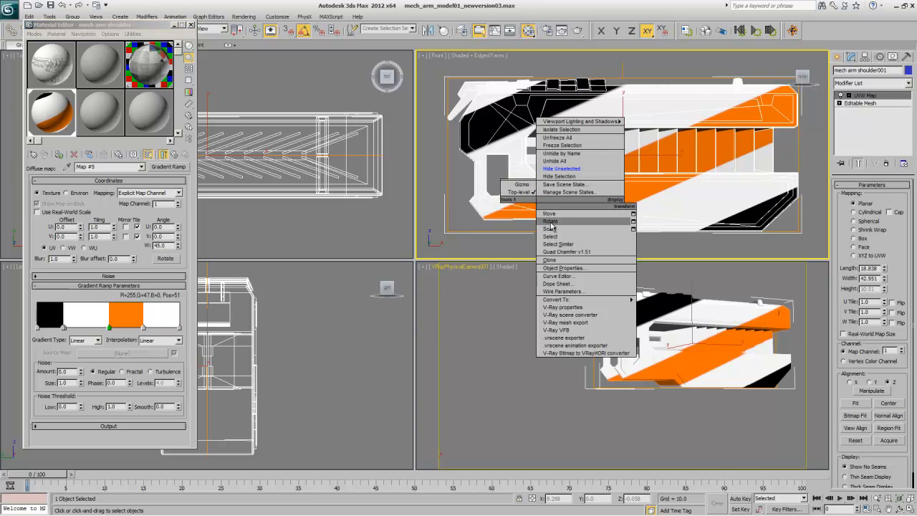
pyautogui.click(550, 222)
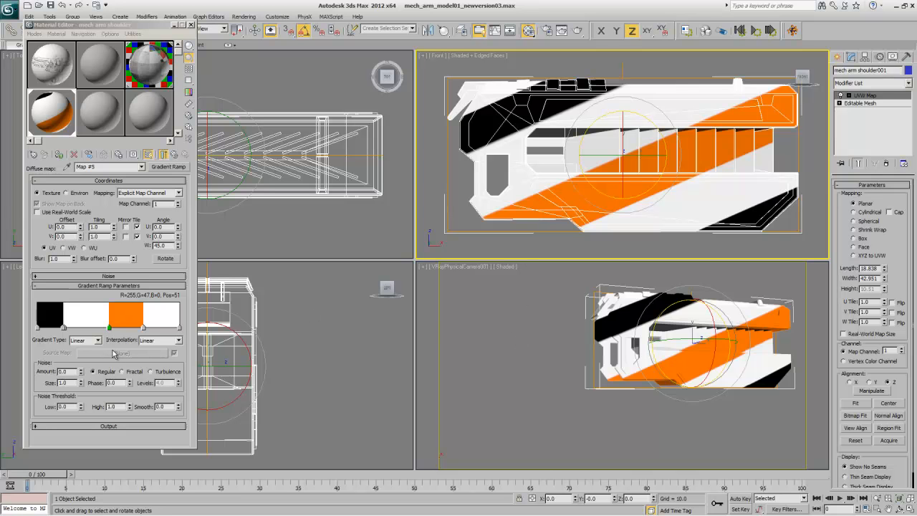
pyautogui.rightClick(577, 191)
pyautogui.click(586, 221)
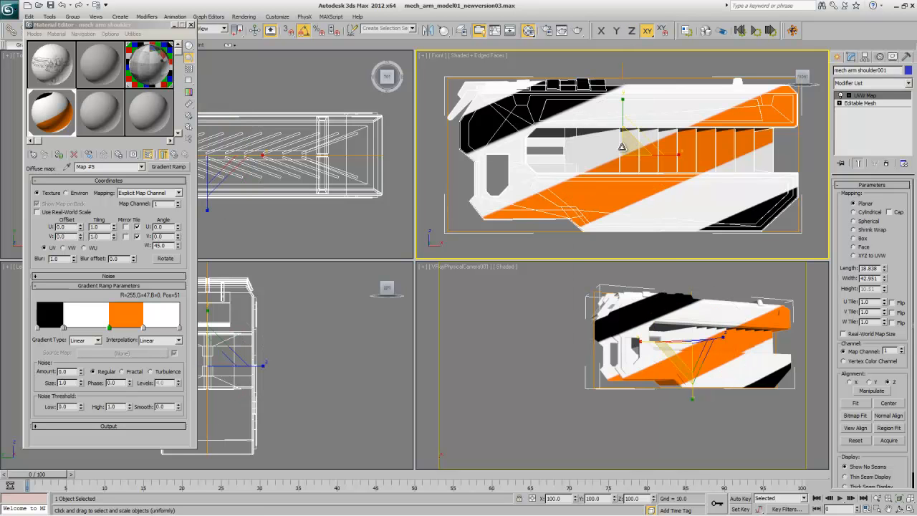
pyautogui.moveTo(622, 146); pyautogui.dragTo(623, 140)
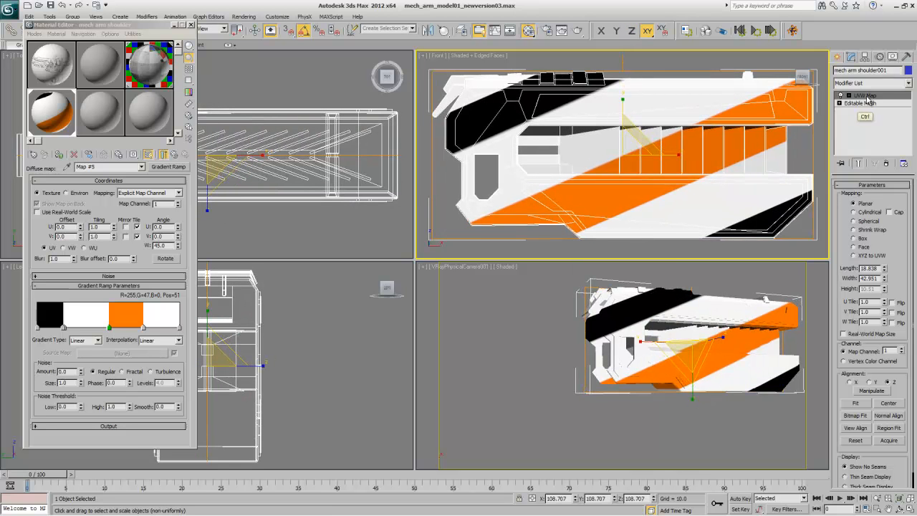
pyautogui.hotkey('ctrl', 'z')
# Step: Activate the UVW Map gizmo and shift it slightly in the front view to reposition the diagonal stripes
pyautogui.click(868, 97)
pyautogui.moveTo(624, 149)
pyautogui.mouseDown()
pyautogui.moveTo(612, 131)
pyautogui.moveTo(632, 138)
pyautogui.moveTo(625, 131)
pyautogui.moveTo(616, 146)
pyautogui.mouseUp()
pyautogui.rightClick(608, 143)
pyautogui.click(630, 151)
pyautogui.rightClick(625, 134)
pyautogui.click(645, 165)
pyautogui.rightClick(614, 146)
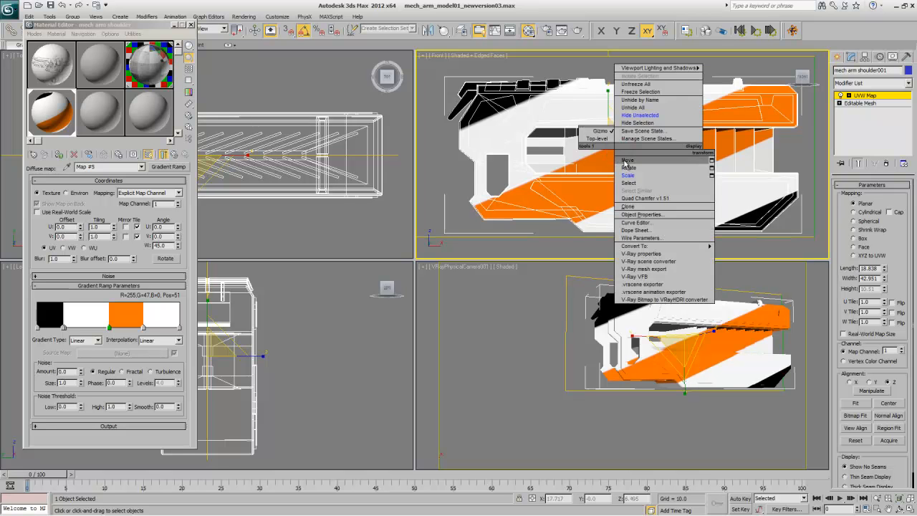
pyautogui.click(634, 156)
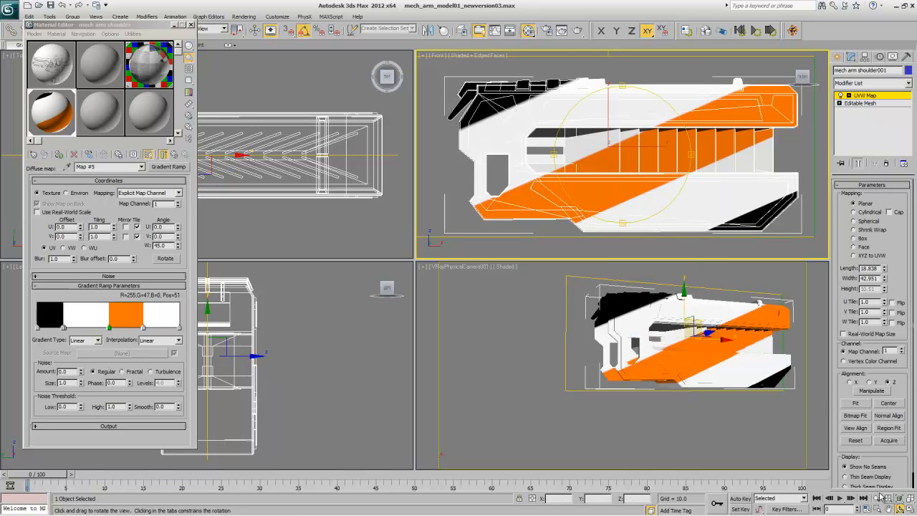
# Step: Render the VRayPhysicalCamera view to check the diagonal stripes on the shoulder
pyautogui.keyDown('alt'); pyautogui.moveTo(615, 167); pyautogui.dragTo(594, 147, button='middle'); pyautogui.keyUp('alt')
pyautogui.moveTo(595, 147); pyautogui.dragTo(550, 200)
pyautogui.press('f')
pyautogui.rightClick(520, 310)
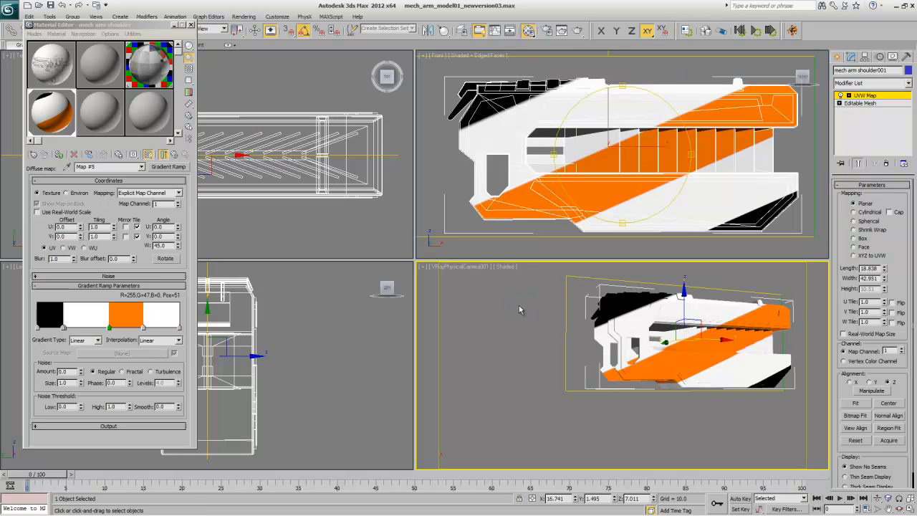
pyautogui.click(570, 33)
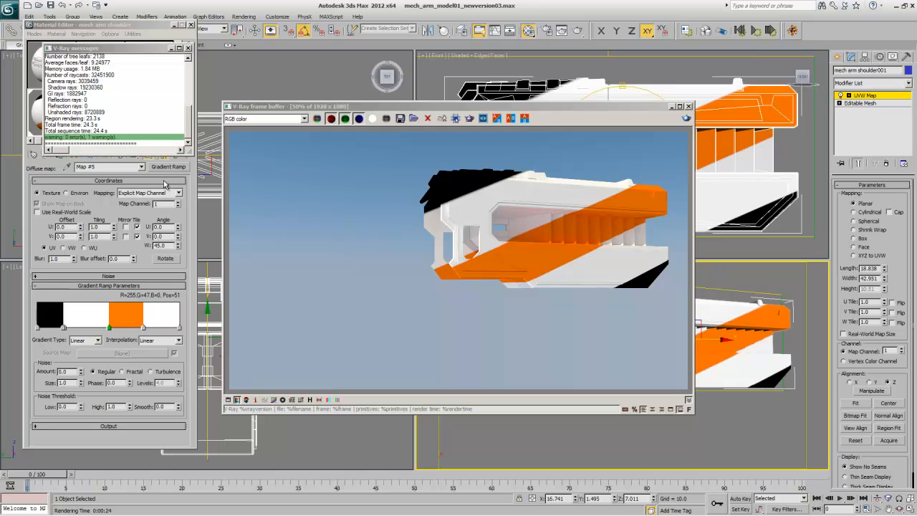
# Step: Set the position of the white flag next to the black band to 18 and close the flag properties
pyautogui.click(64, 329)
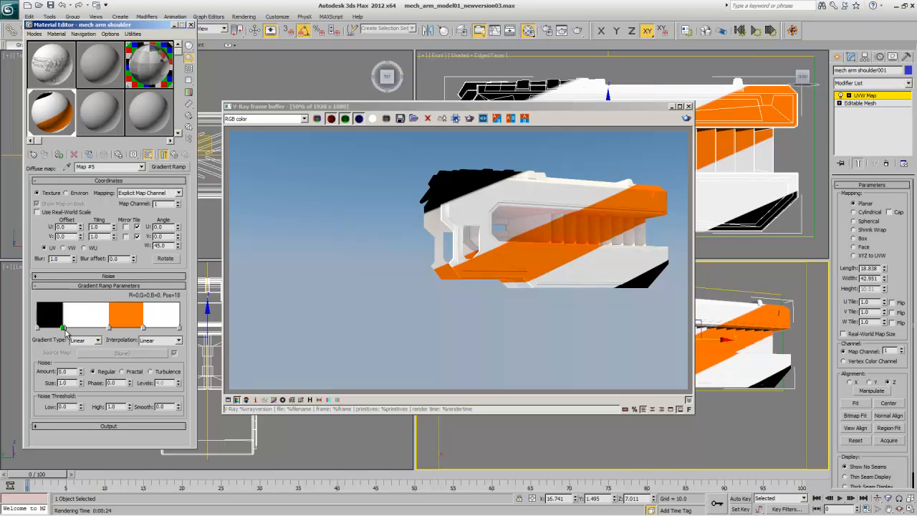
pyautogui.moveTo(64, 329); pyautogui.dragTo(65, 329)
pyautogui.doubleClick(63, 329)
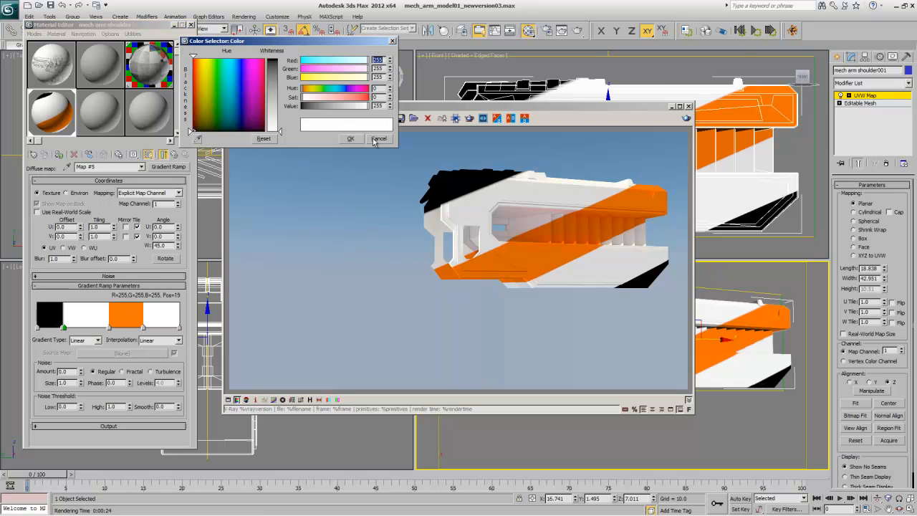
pyautogui.click(376, 138)
pyautogui.rightClick(63, 329)
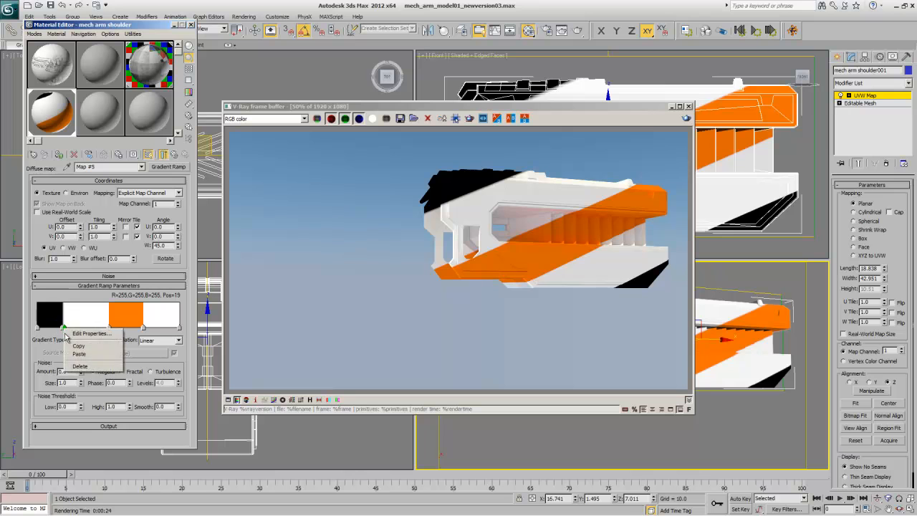
pyautogui.click(86, 333)
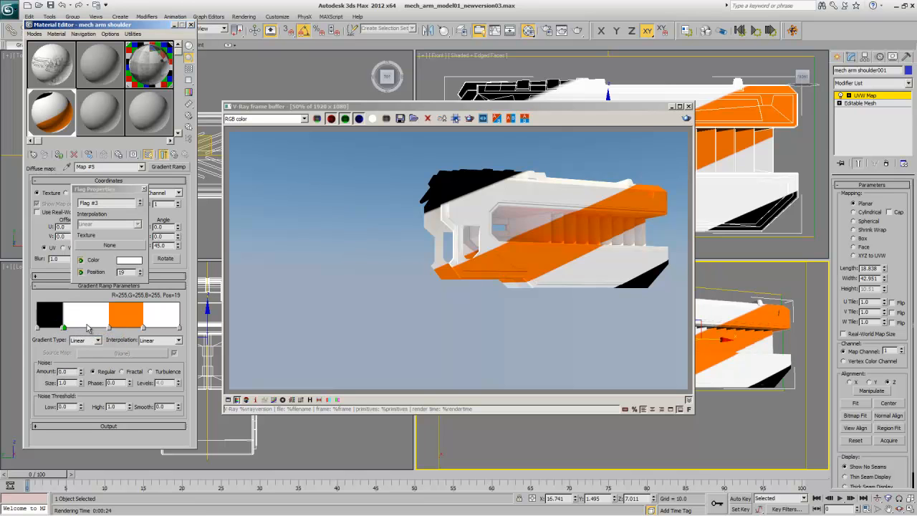
pyautogui.click(141, 277)
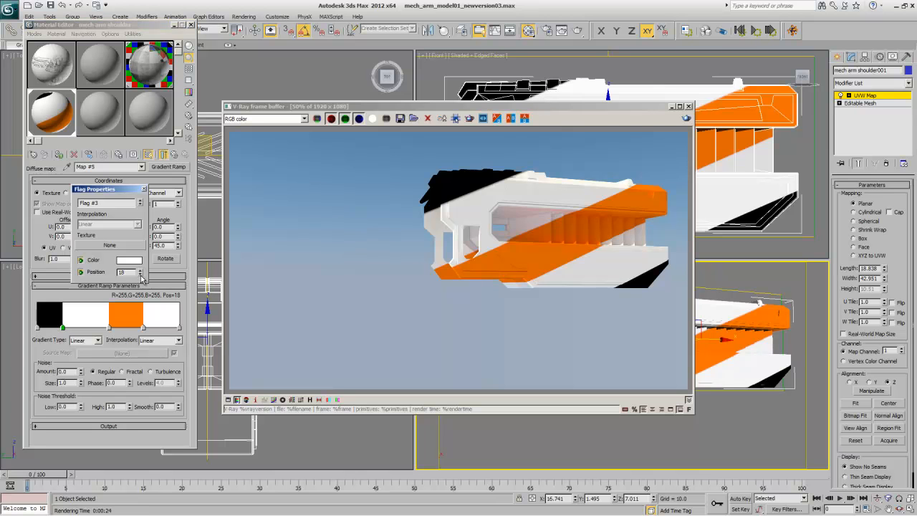
pyautogui.click(141, 270)
pyautogui.click(141, 276)
pyautogui.click(143, 190)
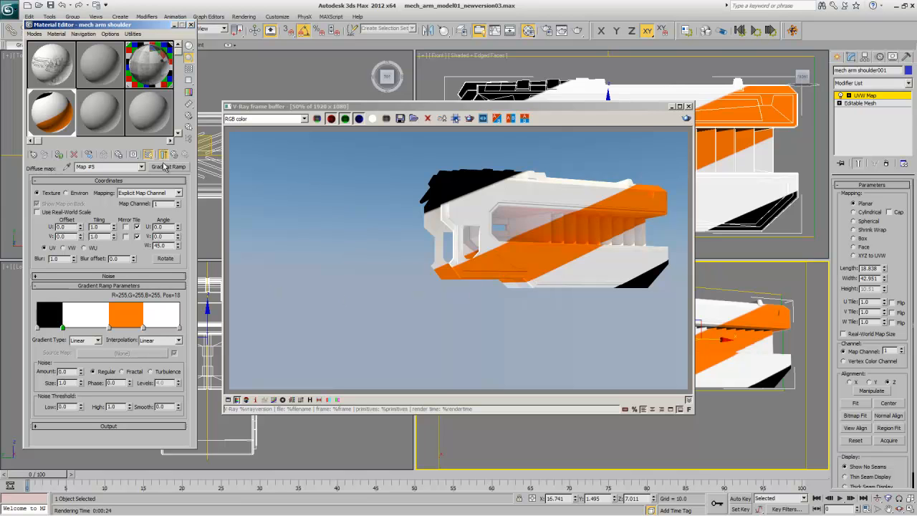
# Step: Rename the UVW Map modifier as UVW Map Grad and save the scene
pyautogui.click(865, 97)
pyautogui.click(865, 97)
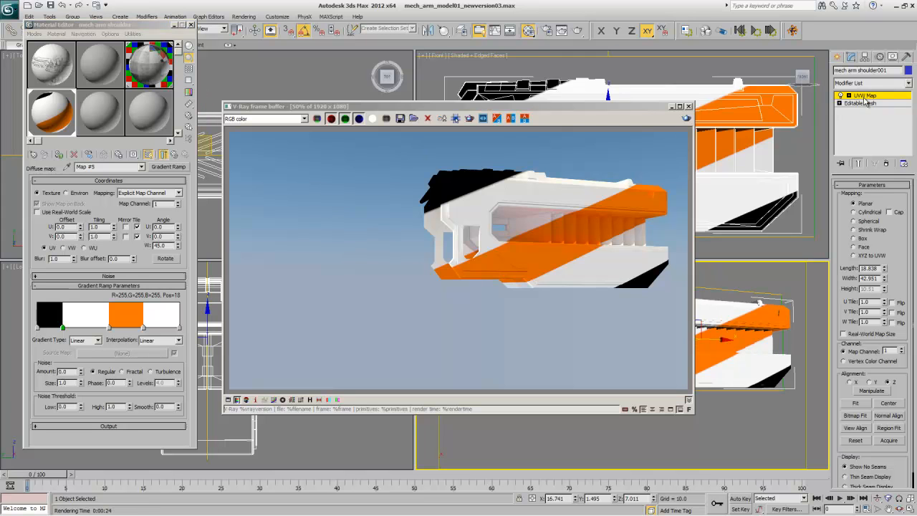
pyautogui.click(865, 97)
pyautogui.rightClick(865, 99)
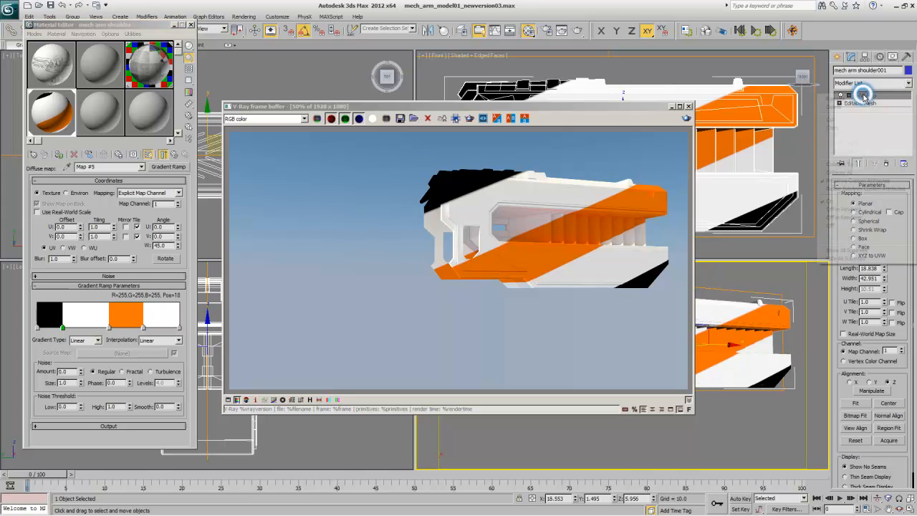
pyautogui.click(871, 101)
pyautogui.click(877, 97)
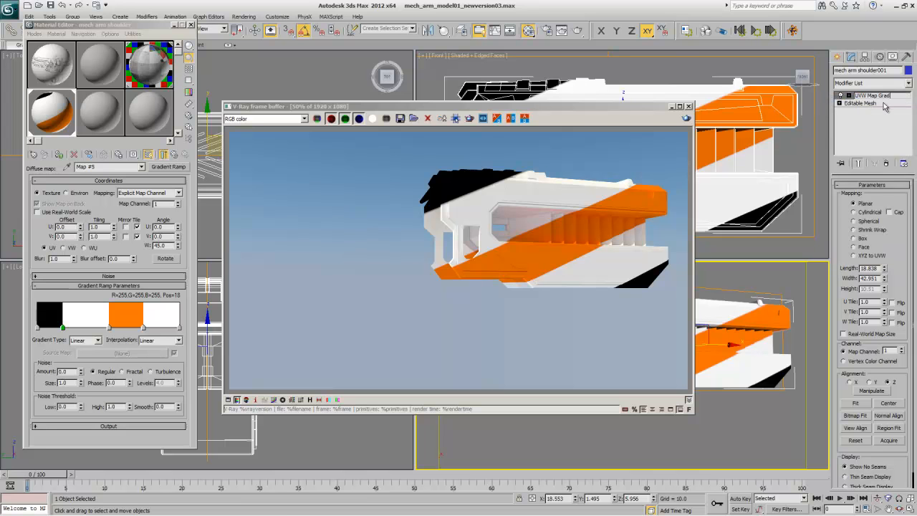
pyautogui.press('Return')
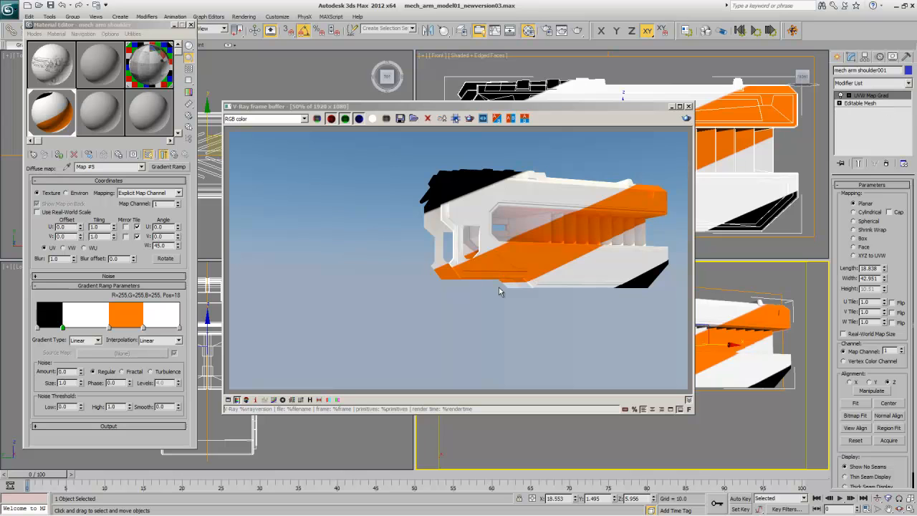
pyautogui.click(13, 16)
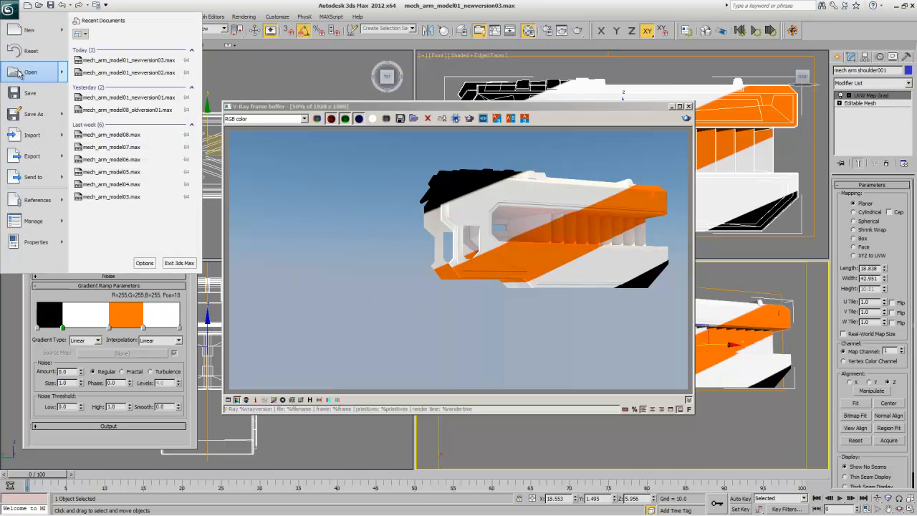
pyautogui.click(19, 92)
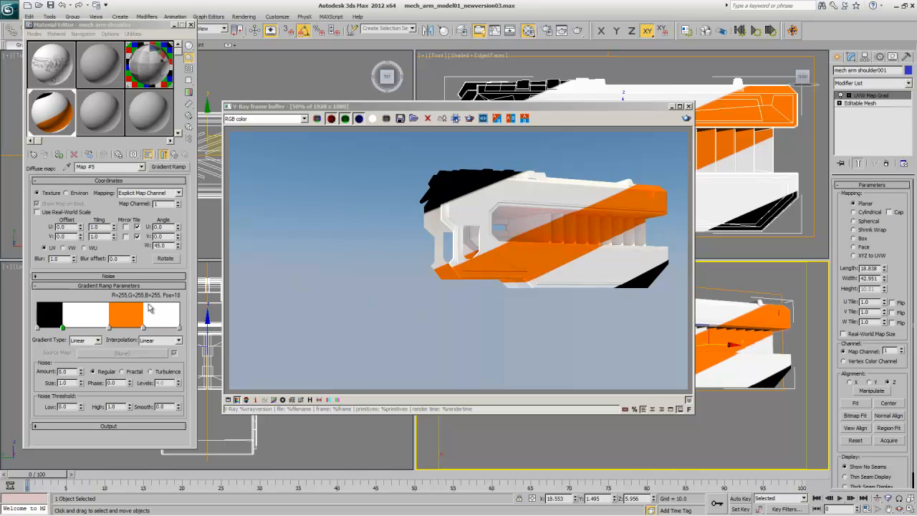
# Step: Replace the diffuse Gradient Ramp with a Composite map, keeping the old map as a sub-map, and add a second layer
pyautogui.click(168, 167)
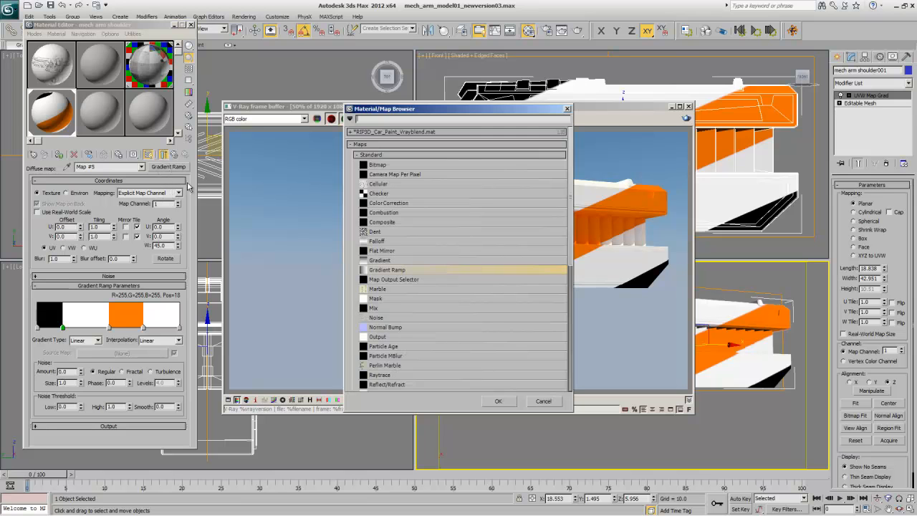
pyautogui.doubleClick(374, 222)
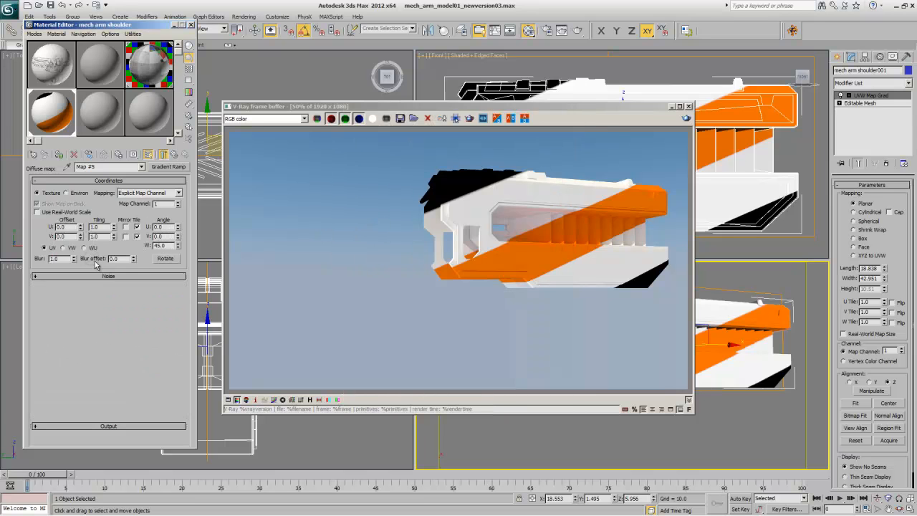
pyautogui.click(92, 258)
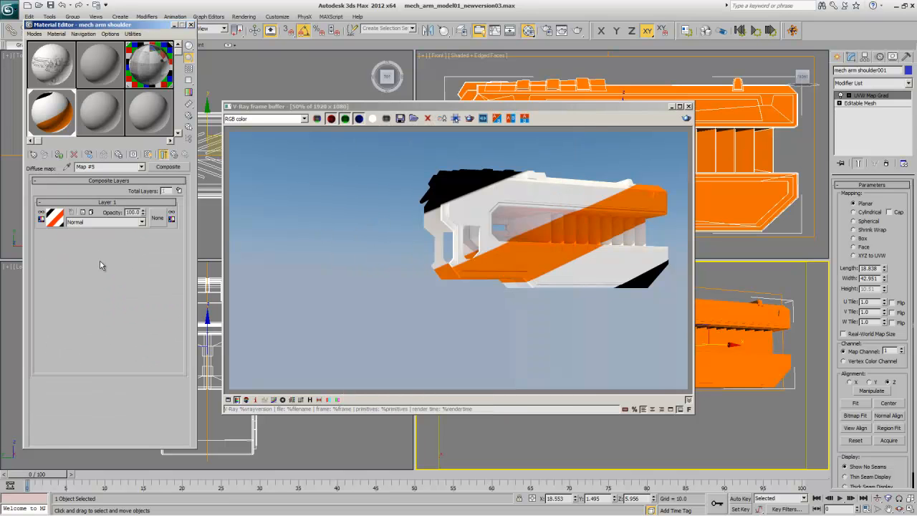
pyautogui.click(178, 190)
# Step: Assign a Bitmap map to Layer 2 of the Composite and browse to the Q:\Maps folder for its image
pyautogui.click(55, 218)
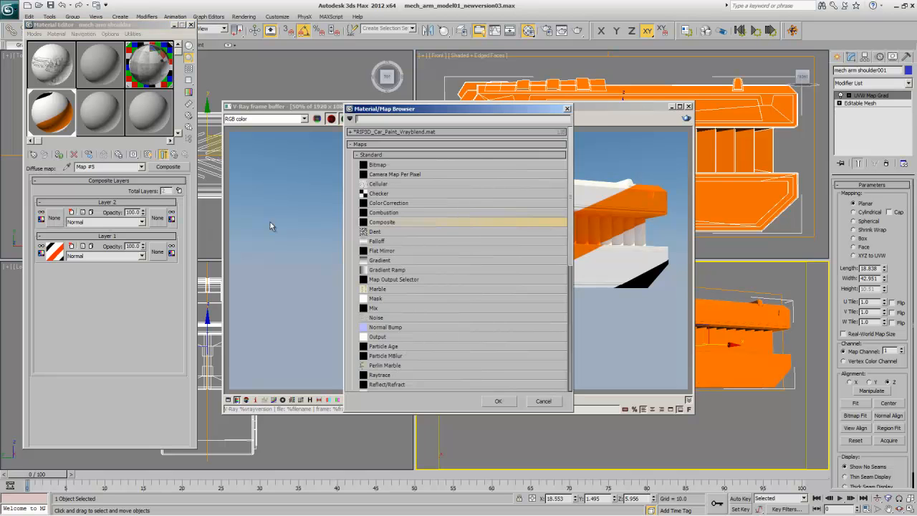
pyautogui.doubleClick(390, 165)
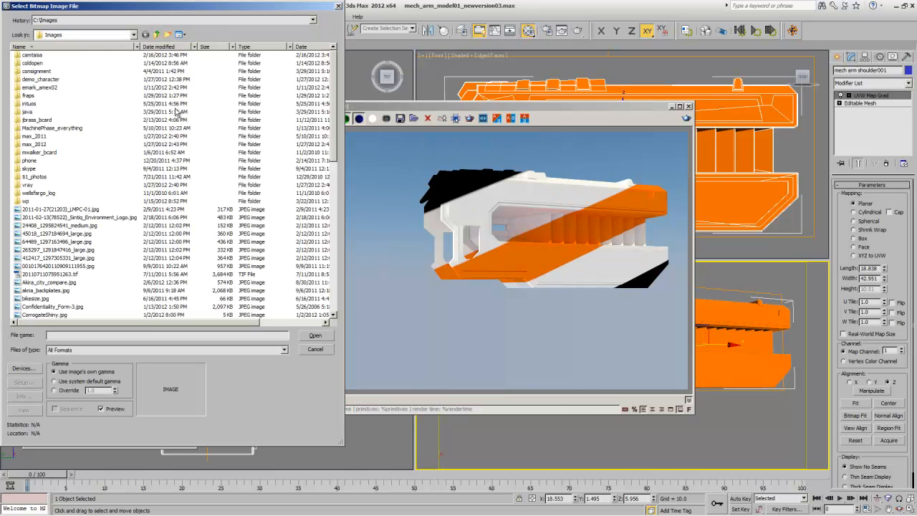
pyautogui.click(109, 21)
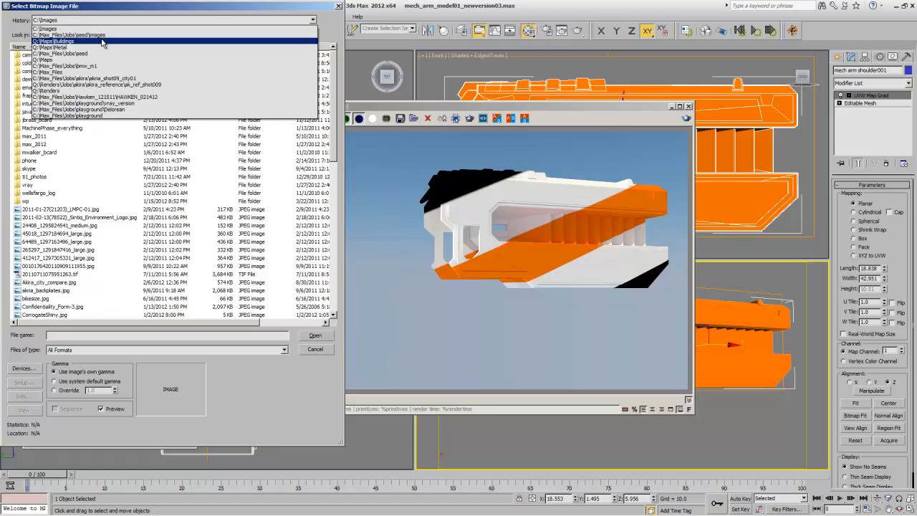
pyautogui.click(100, 59)
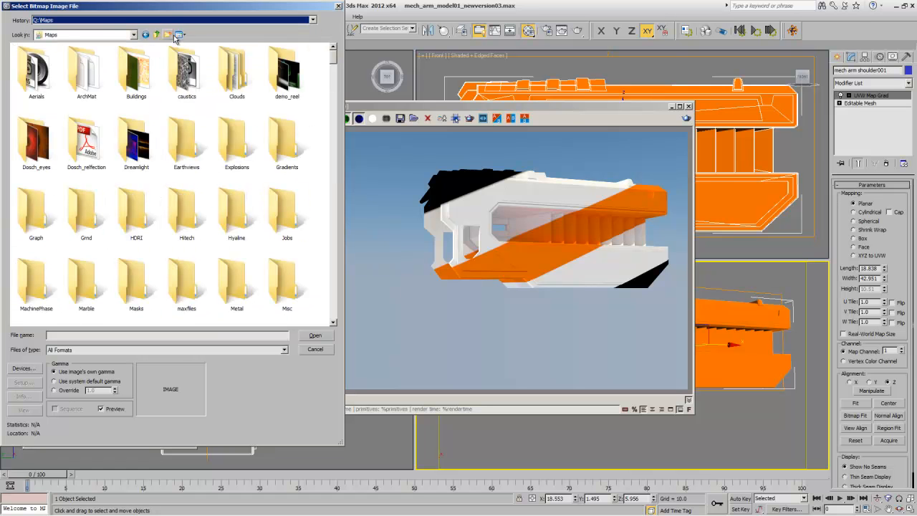
# Step: Sort the folder's files by date, newest first, and load MetalScratches0036_3_L.jpg from the image thumbnails
pyautogui.click(177, 35)
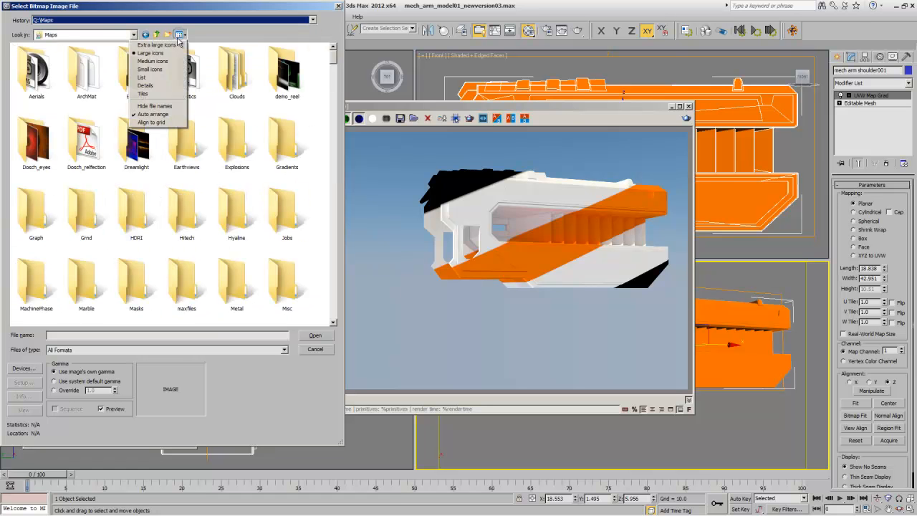
pyautogui.click(145, 85)
pyautogui.click(158, 47)
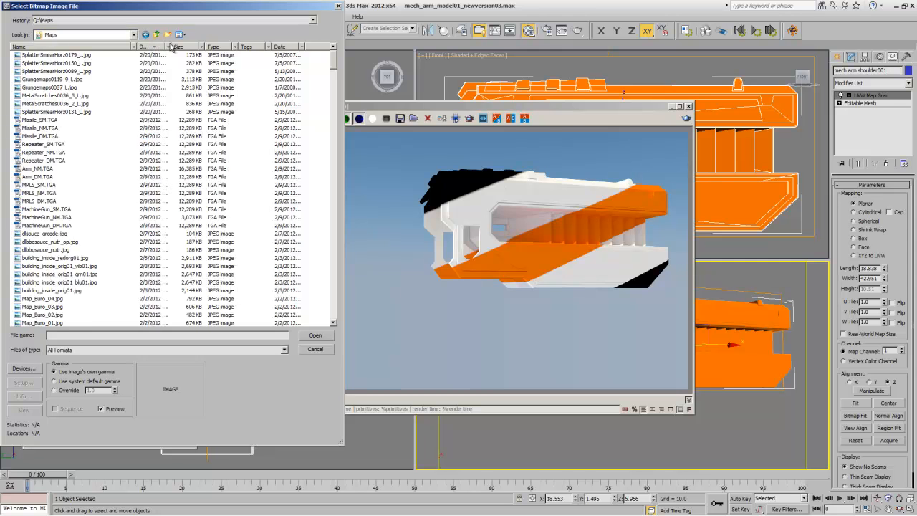
pyautogui.click(179, 34)
pyautogui.click(170, 55)
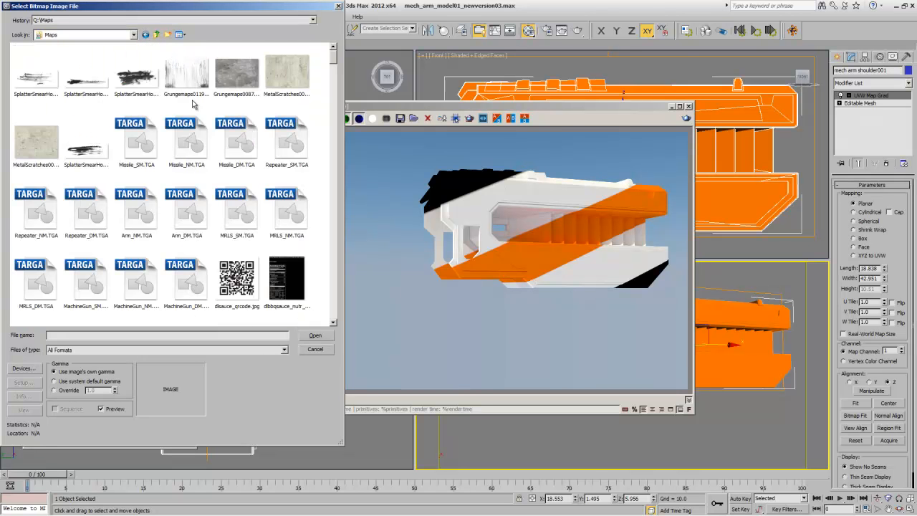
pyautogui.click(287, 70)
pyautogui.click(314, 335)
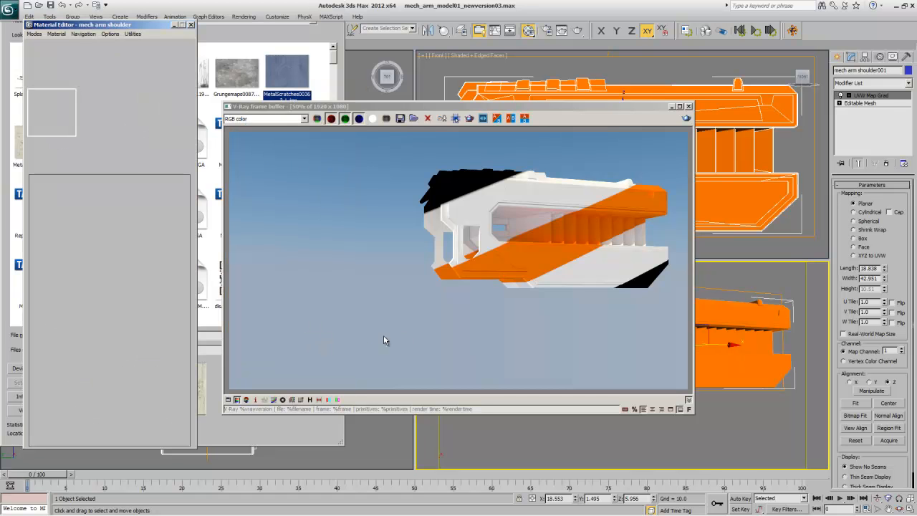
# Step: Return to the Composite map and open an enlarged preview of the mech arm shoulder material sample
pyautogui.click(165, 155)
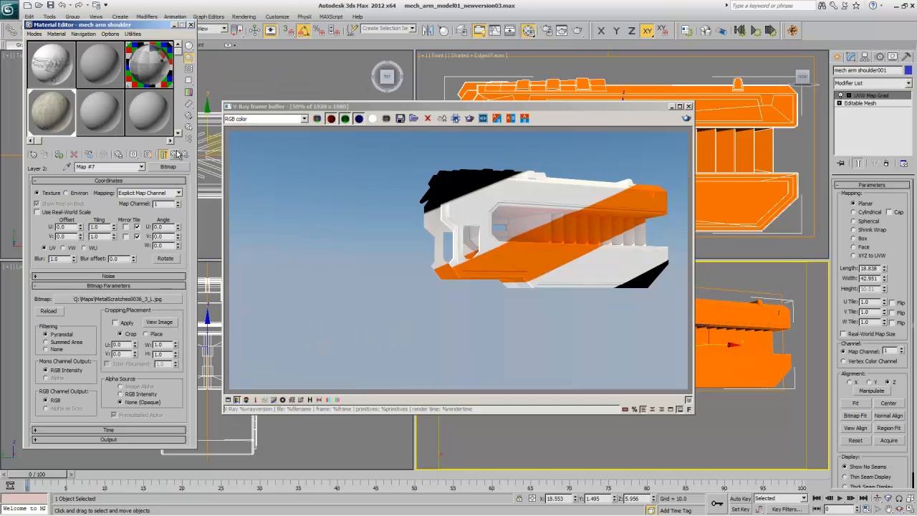
pyautogui.click(177, 154)
pyautogui.doubleClick(61, 121)
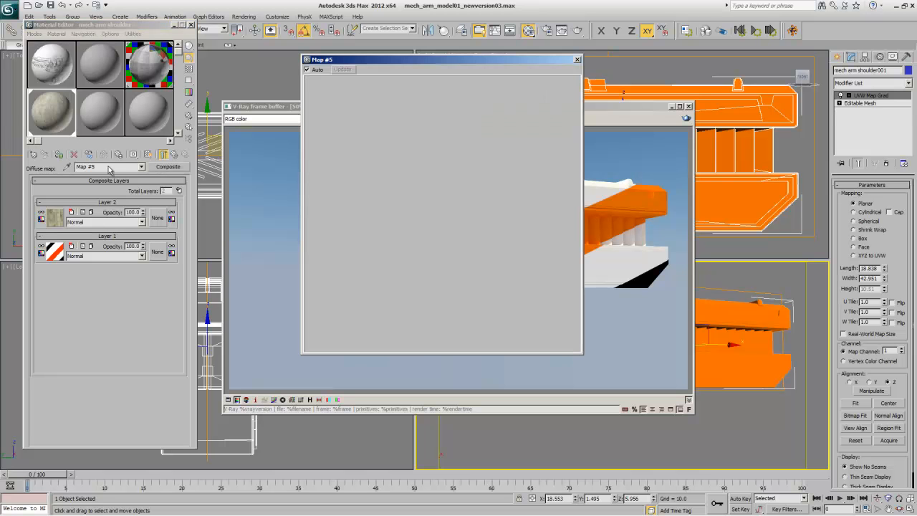
# Step: Step through the blending modes of Composite Layer 2 and set it to Multiply
pyautogui.click(99, 222)
pyautogui.click(107, 227)
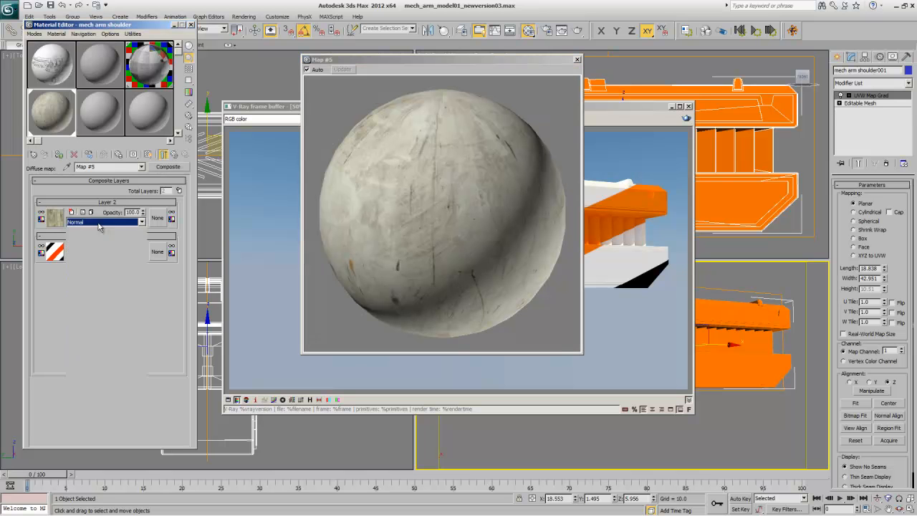
pyautogui.press('Down')
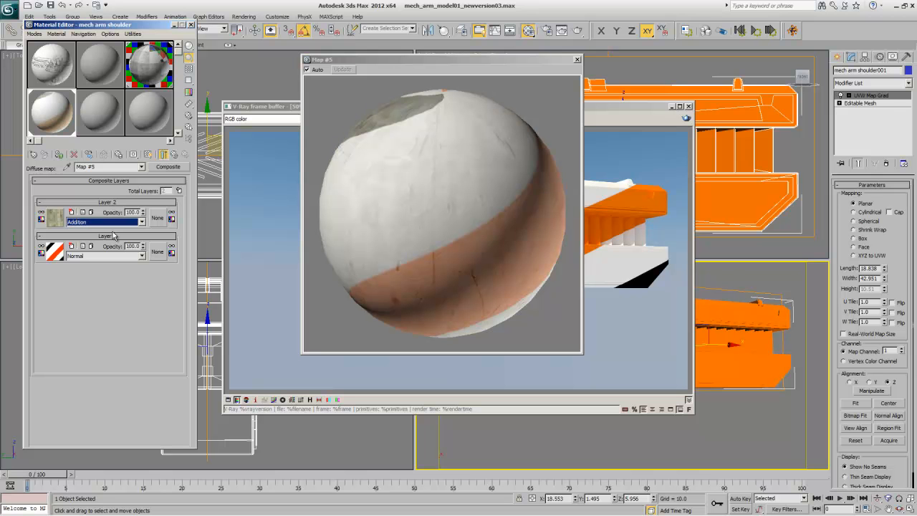
pyautogui.press('Down')
pyautogui.press('Down')
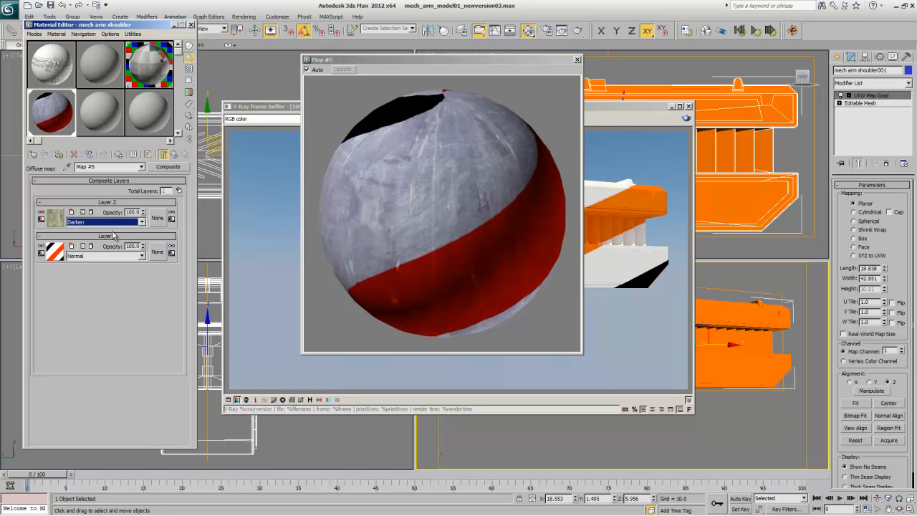
pyautogui.press('Down')
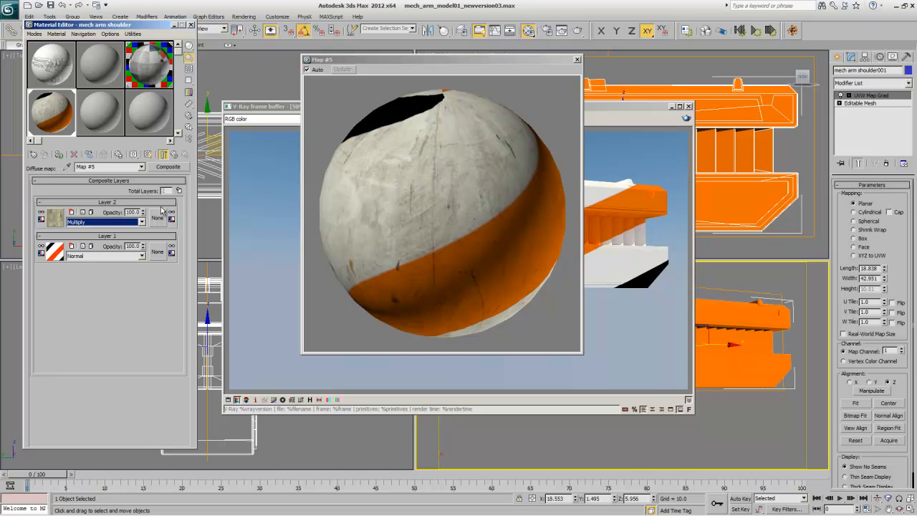
# Step: Set the opacity of Composite Layer 2 to 35 and open the settings of its scratches bitmap
pyautogui.doubleClick(132, 212)
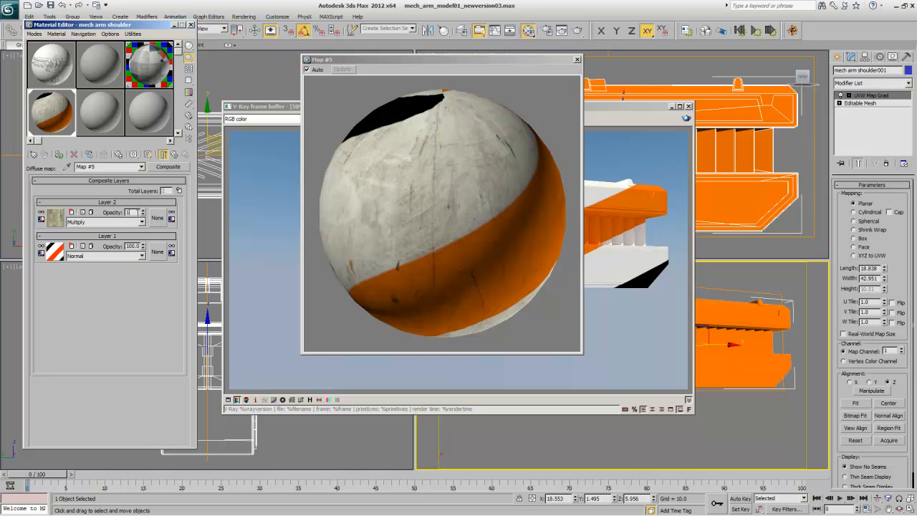
pyautogui.write('10')
pyautogui.press('Return')
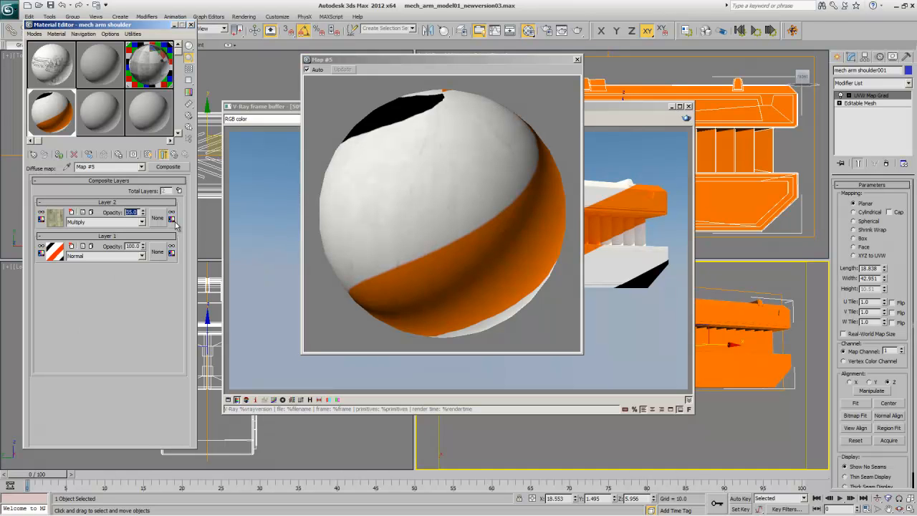
pyautogui.click(61, 222)
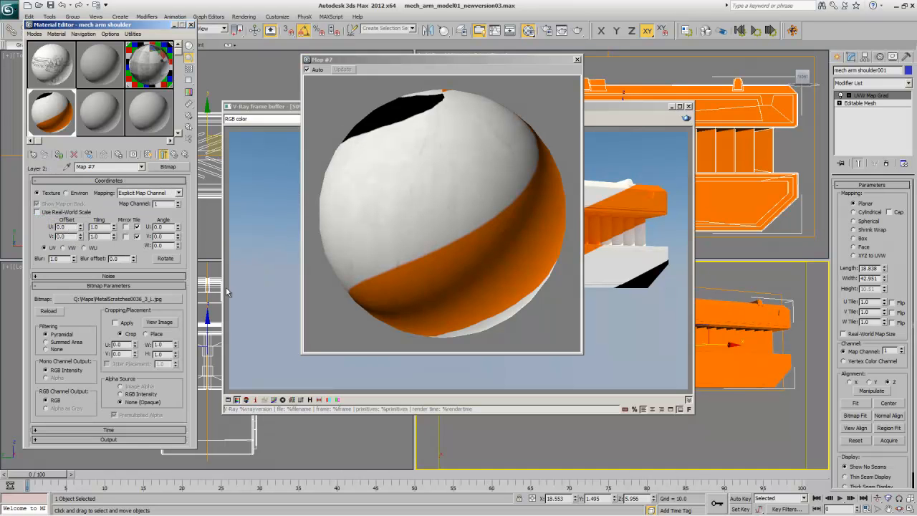
pyautogui.click(577, 58)
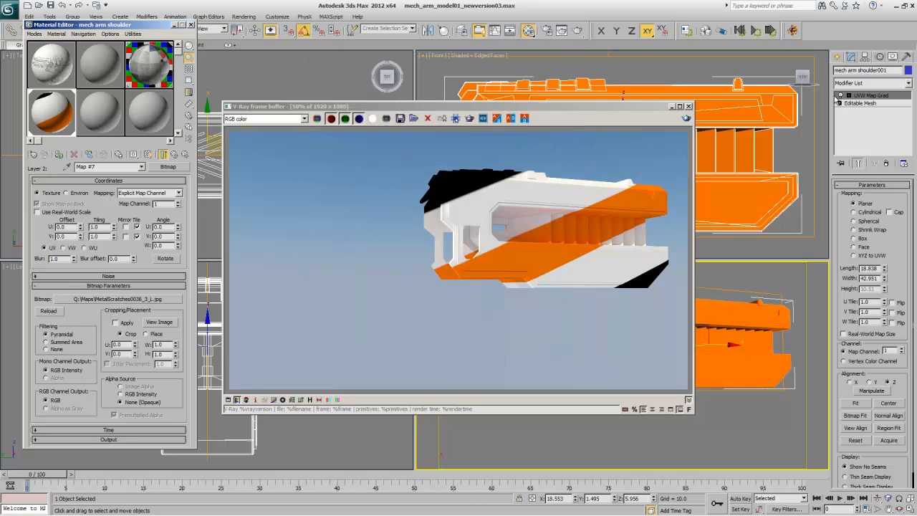
# Step: Add a second UVW Map modifier above UVW Map Grad on the shoulder and set its mapping to Box
pyautogui.click(873, 86)
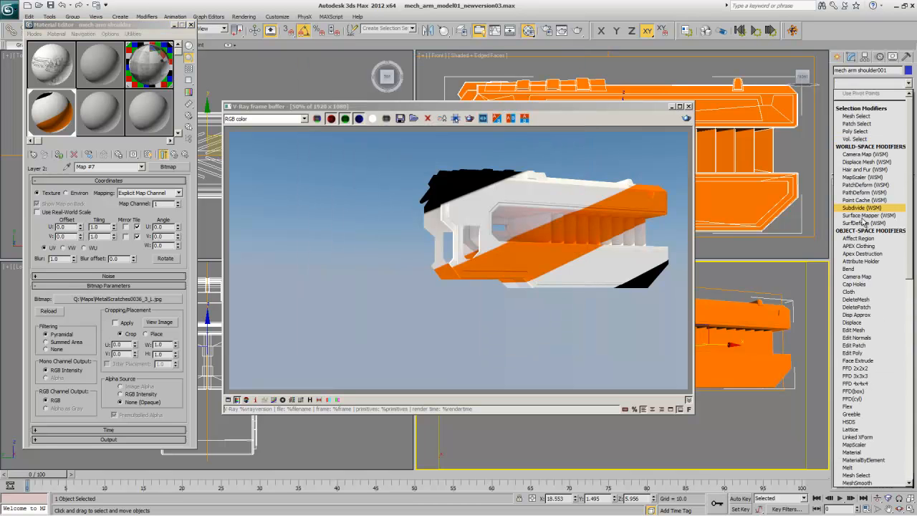
pyautogui.click(910, 338)
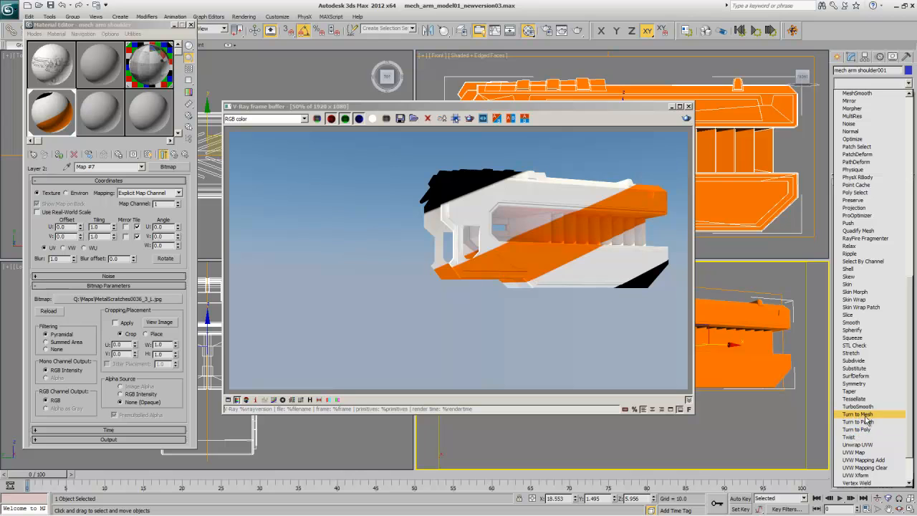
pyautogui.click(856, 452)
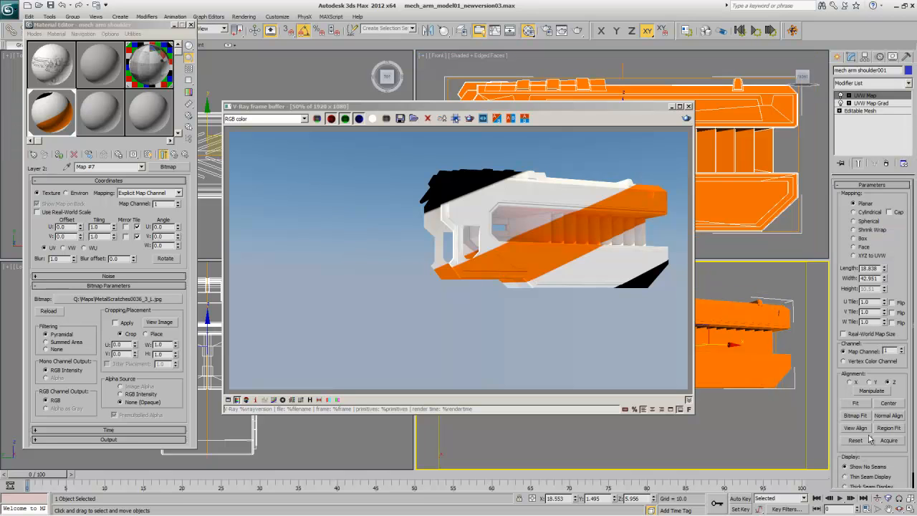
pyautogui.click(859, 238)
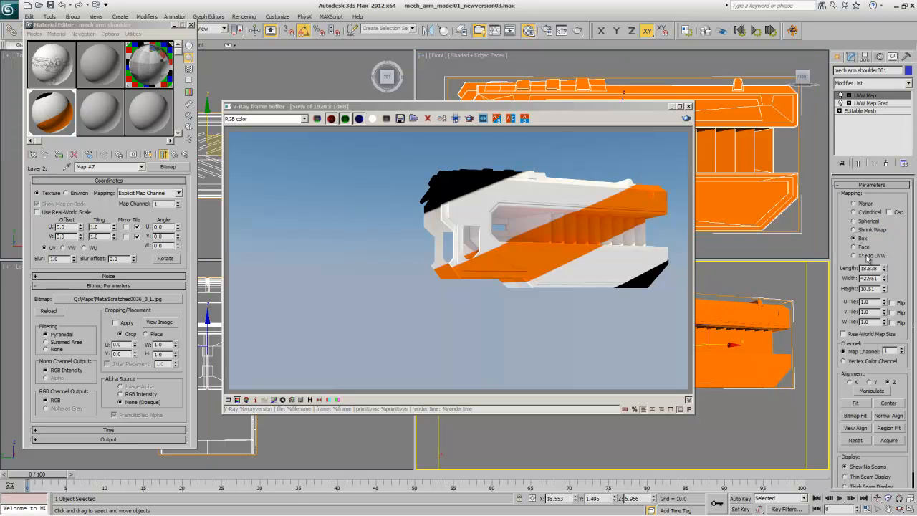
# Step: Bitmap Fit the new UVW Map's proportions to the image MetalScratches0036_3_L.jpg
pyautogui.click(854, 416)
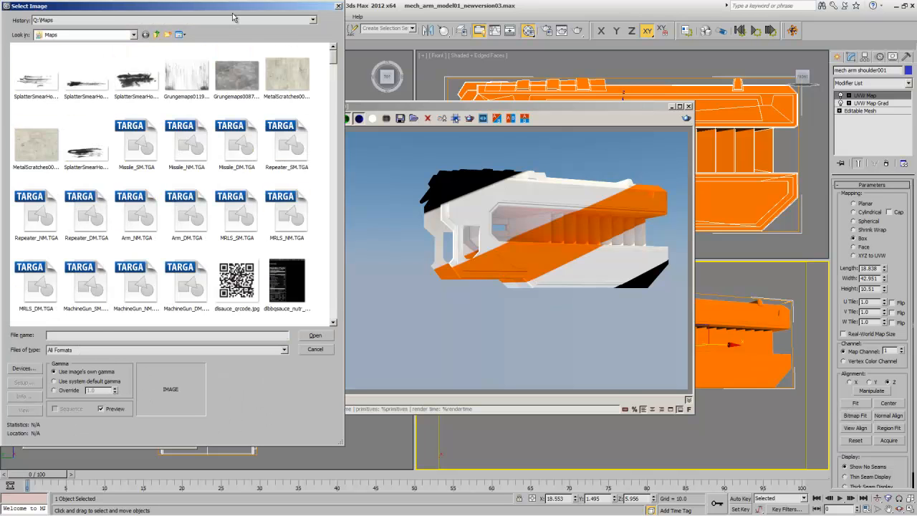
pyautogui.moveTo(228, 11); pyautogui.dragTo(516, 22)
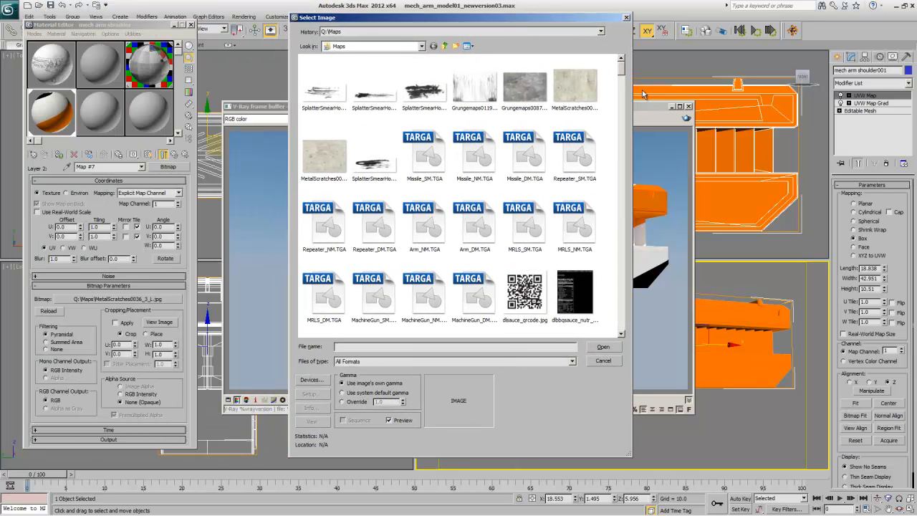
pyautogui.click(579, 94)
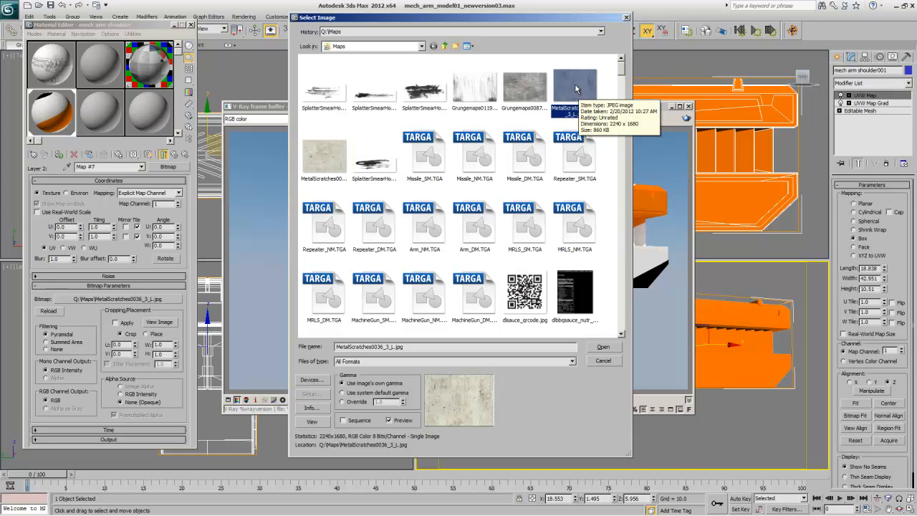
pyautogui.doubleClick(575, 89)
# Step: Close the V-Ray frame buffer and set the map channel to 2 on both the scratches bitmap and the new UVW Map
pyautogui.click(687, 107)
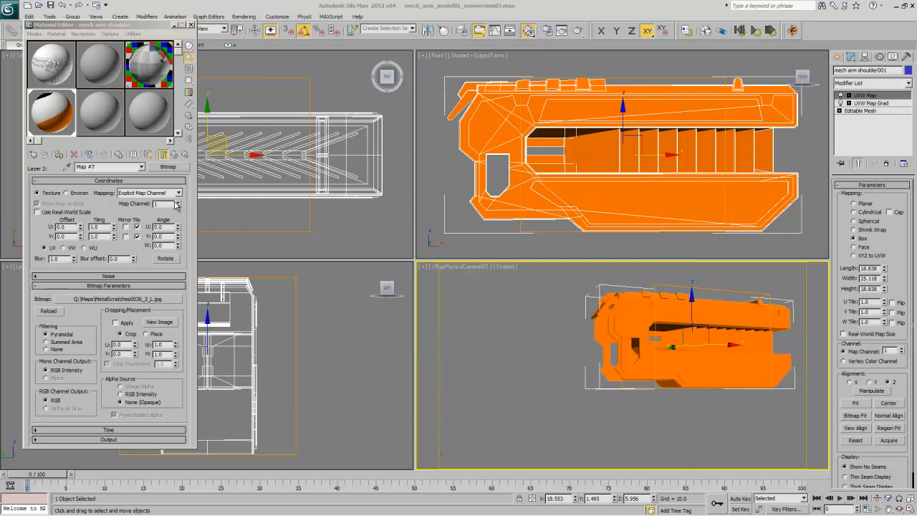
pyautogui.click(177, 203)
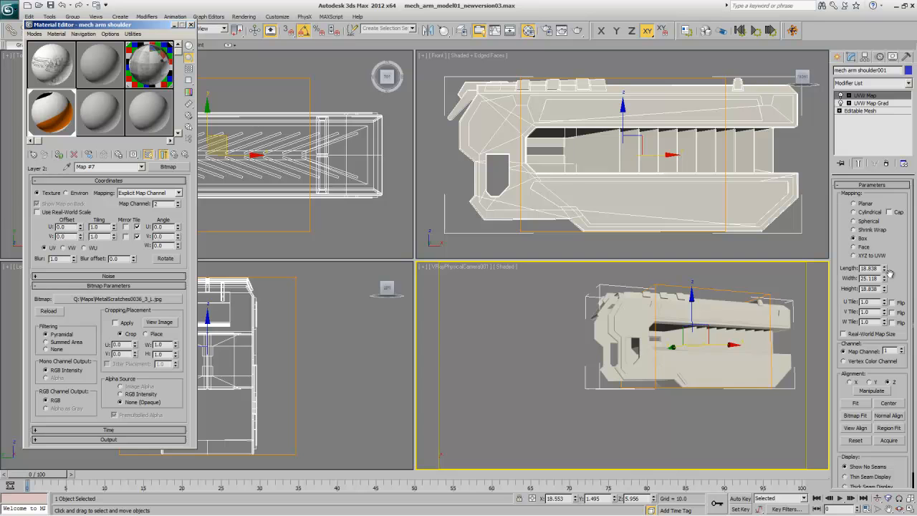
pyautogui.click(901, 349)
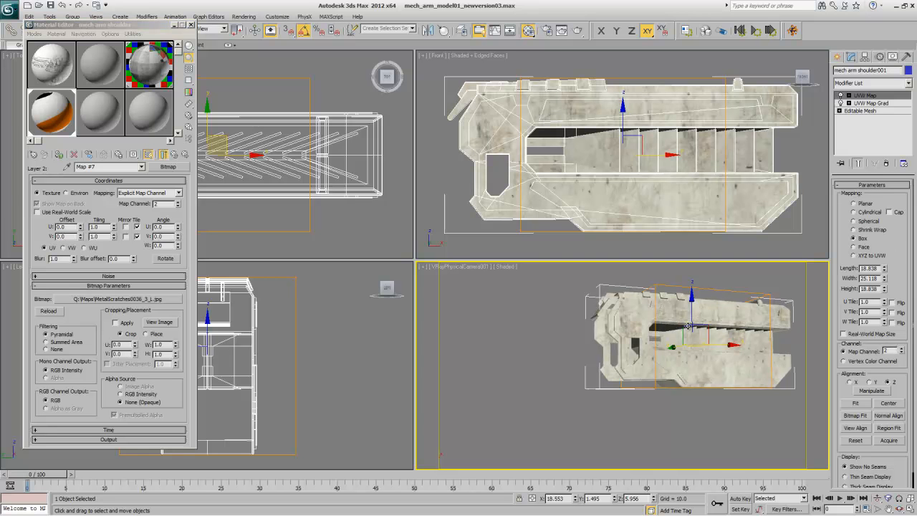
# Step: Activate the new UVW Map's gizmo with the Scale tool and render the VRayPhysicalCamera view to check the scratches
pyautogui.click(863, 96)
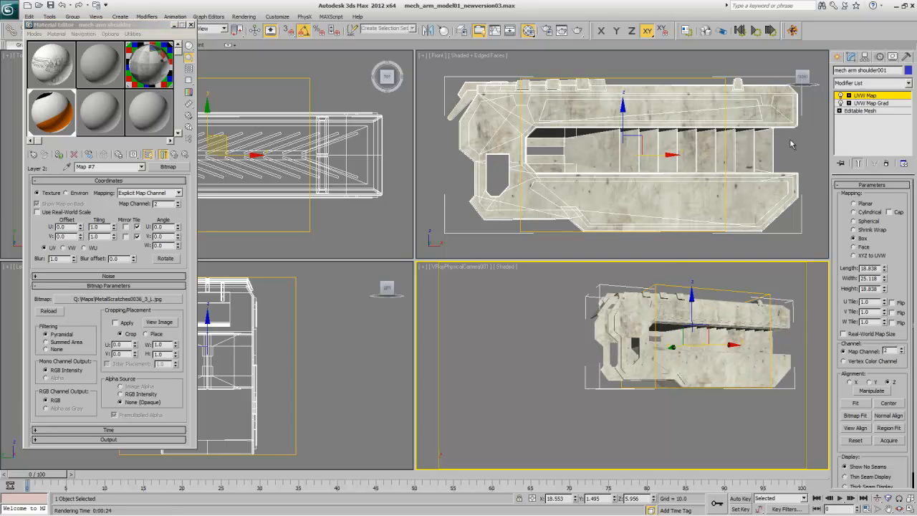
pyautogui.rightClick(539, 329)
pyautogui.click(548, 361)
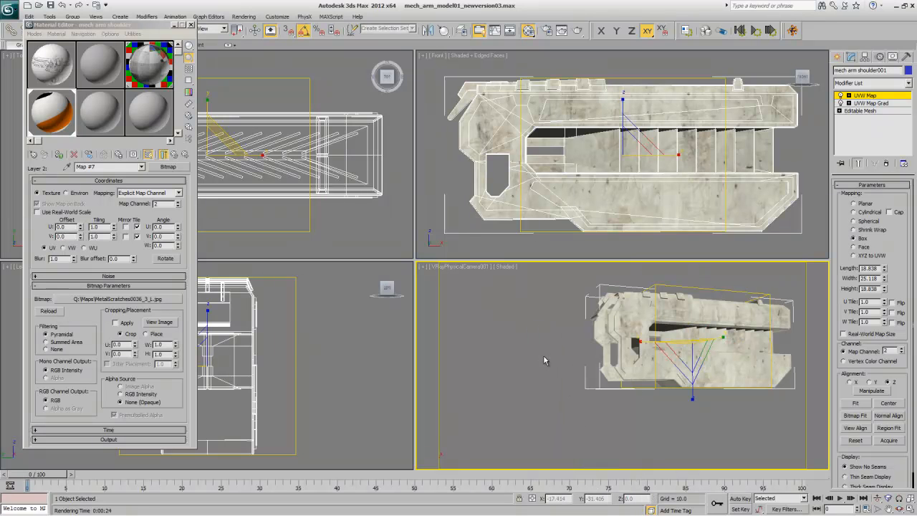
pyautogui.click(578, 30)
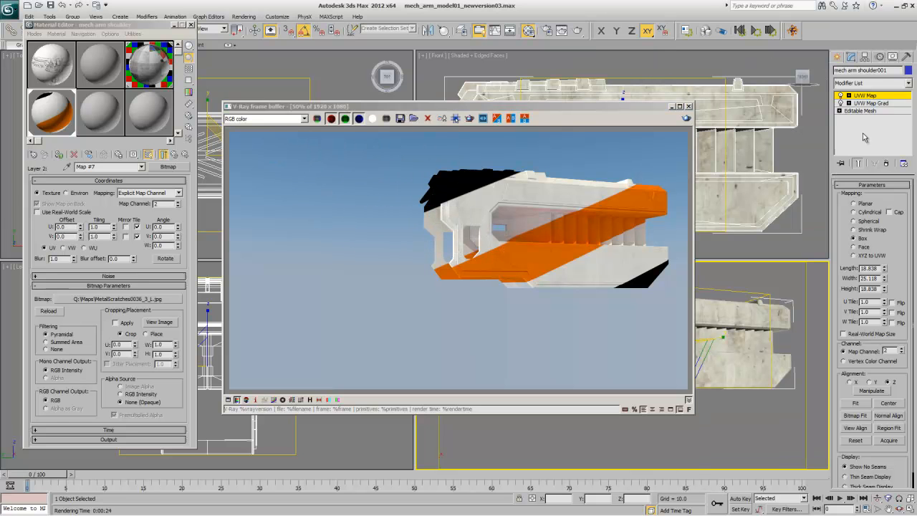
# Step: Rename the upper UVW Map modifier on the shoulder as UVW Map Grad dirt and save the scene
pyautogui.rightClick(870, 96)
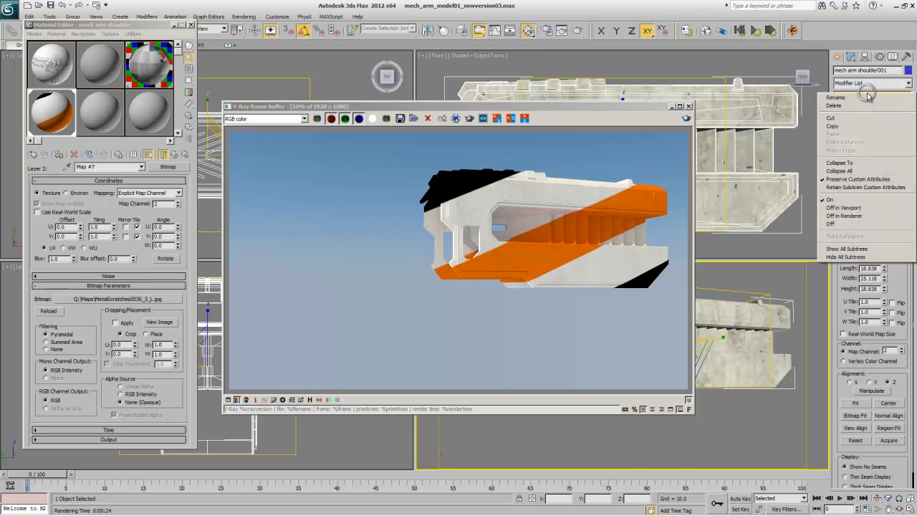
pyautogui.click(881, 95)
pyautogui.press('Return')
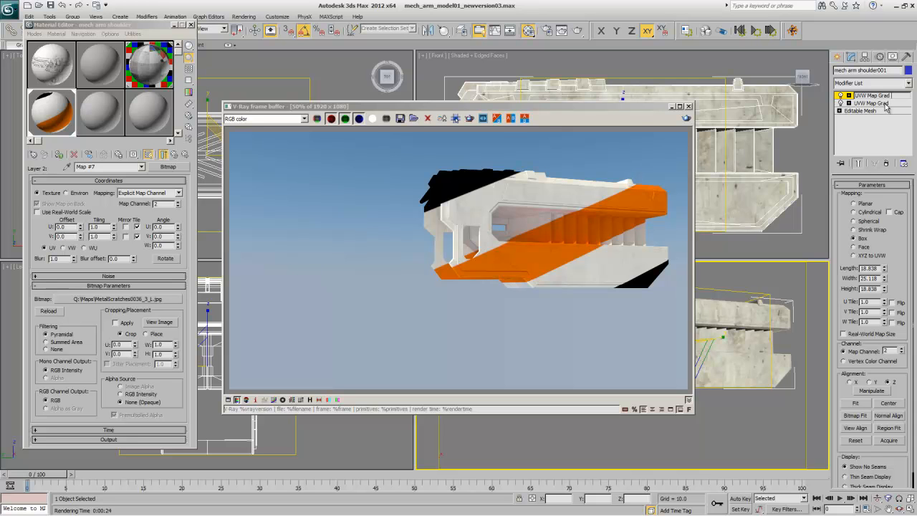
pyautogui.write('t')
pyautogui.press('Return')
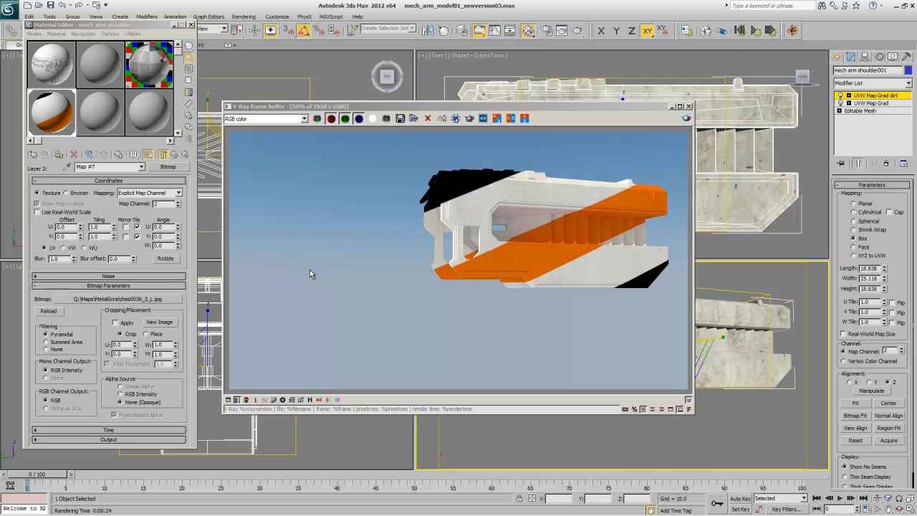
pyautogui.click(10, 11)
pyautogui.click(16, 94)
# Step: Name the Composite diffuse map "mech arm shoulder diff" and replace it with a Mask map, keeping the old map as sub-map
pyautogui.click(173, 157)
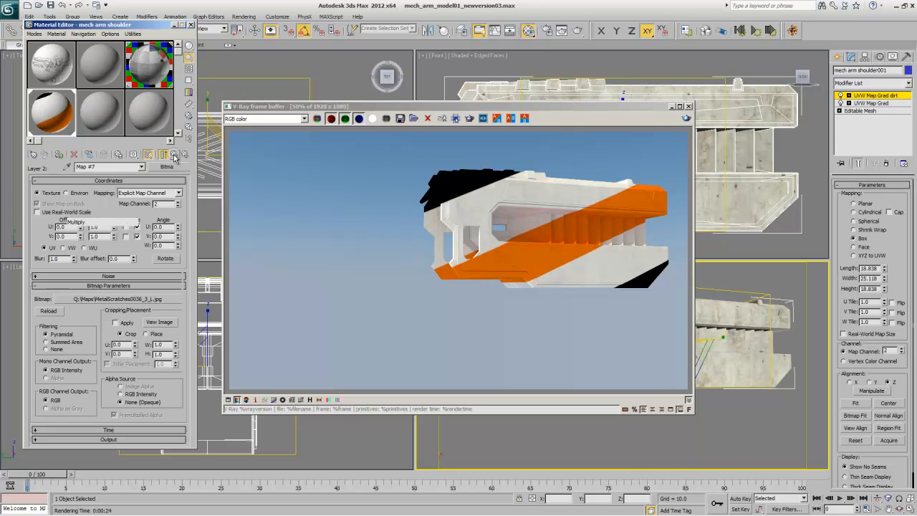
pyautogui.click(173, 156)
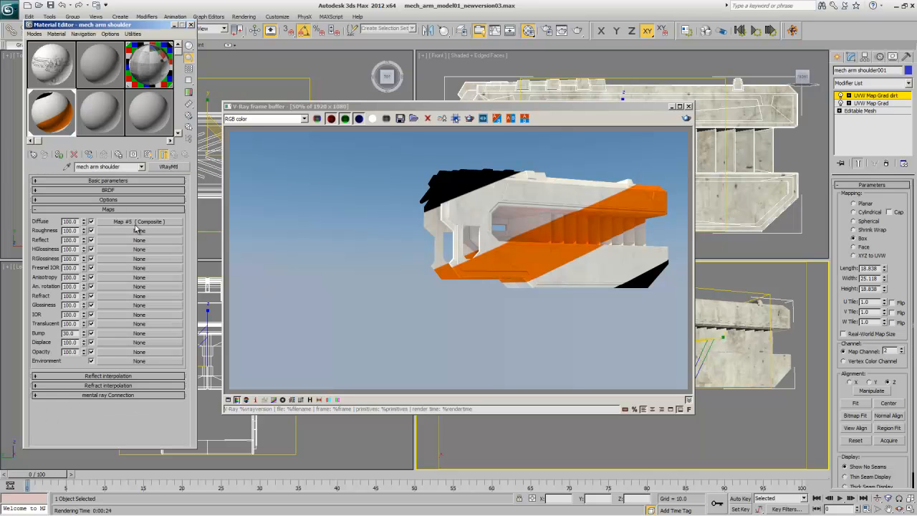
pyautogui.click(134, 222)
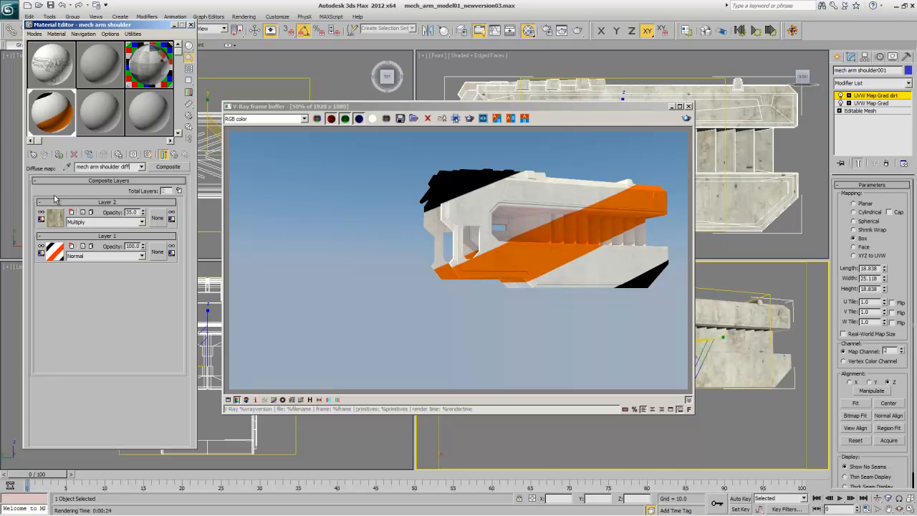
pyautogui.click(166, 167)
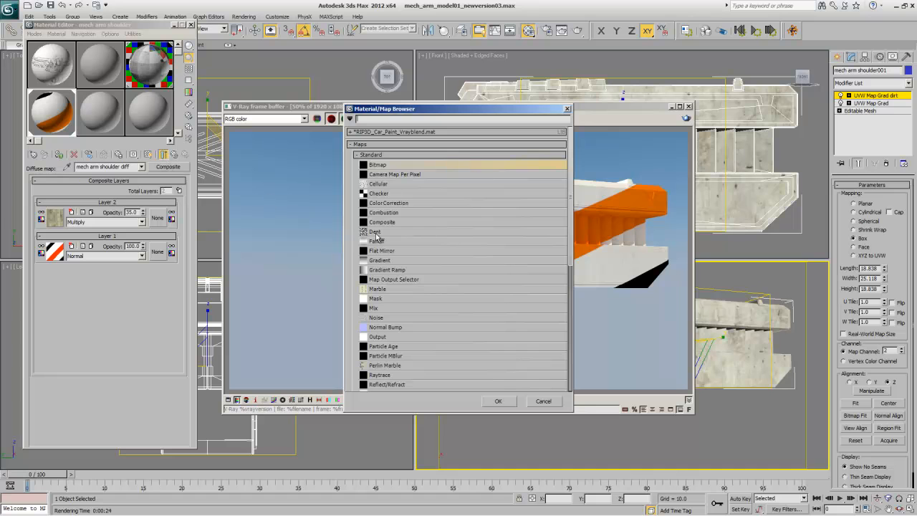
pyautogui.doubleClick(373, 299)
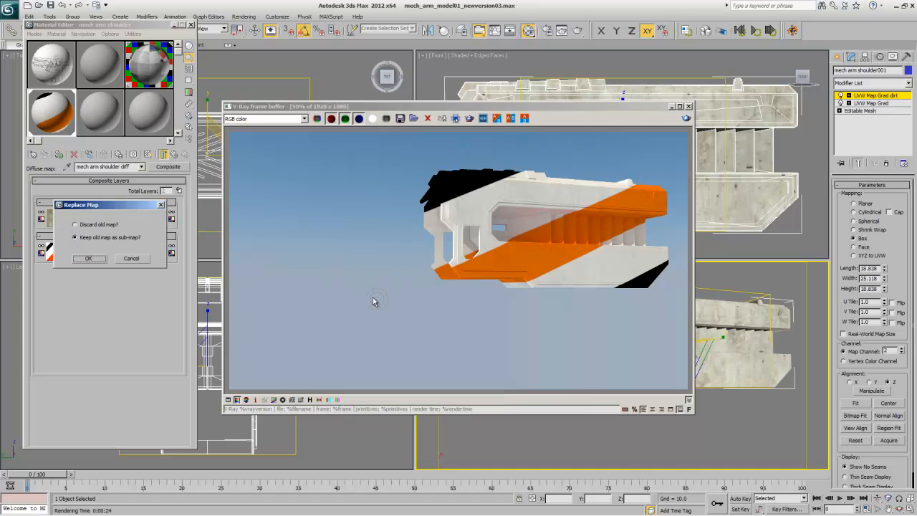
pyautogui.click(89, 258)
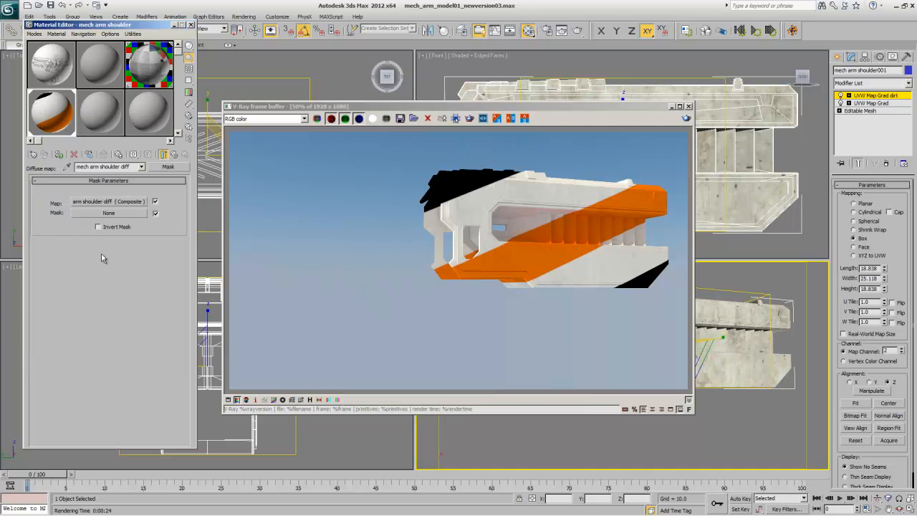
# Step: Load Grungemaps0119_9_L.jpg as the mask bitmap, set its map channel to 3 and show it in the viewports
pyautogui.click(111, 214)
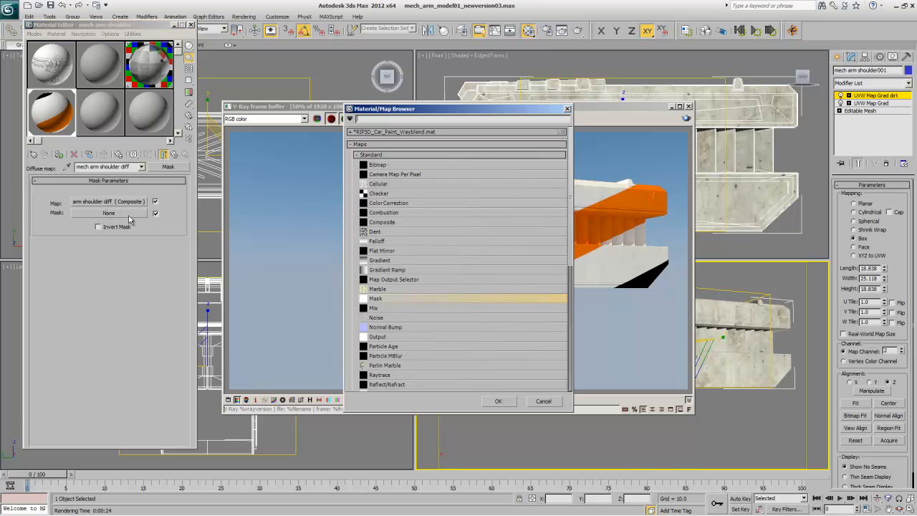
pyautogui.doubleClick(395, 169)
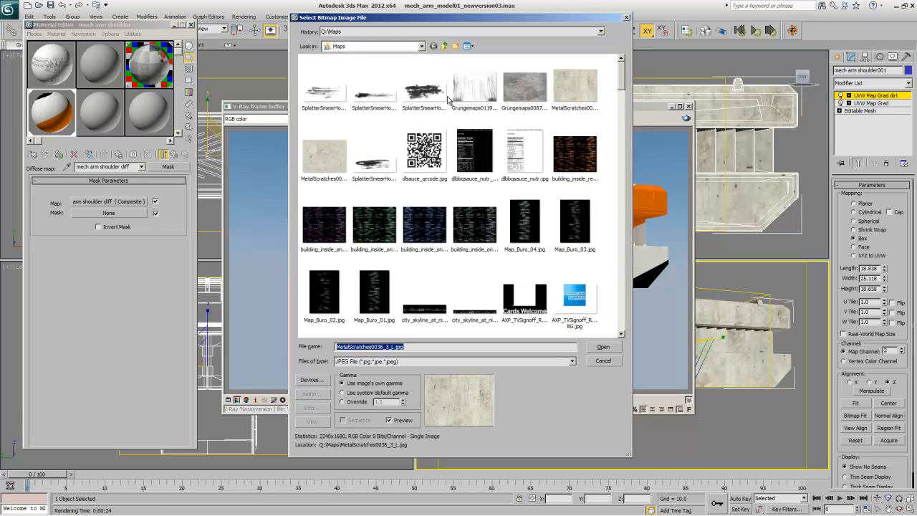
pyautogui.click(467, 93)
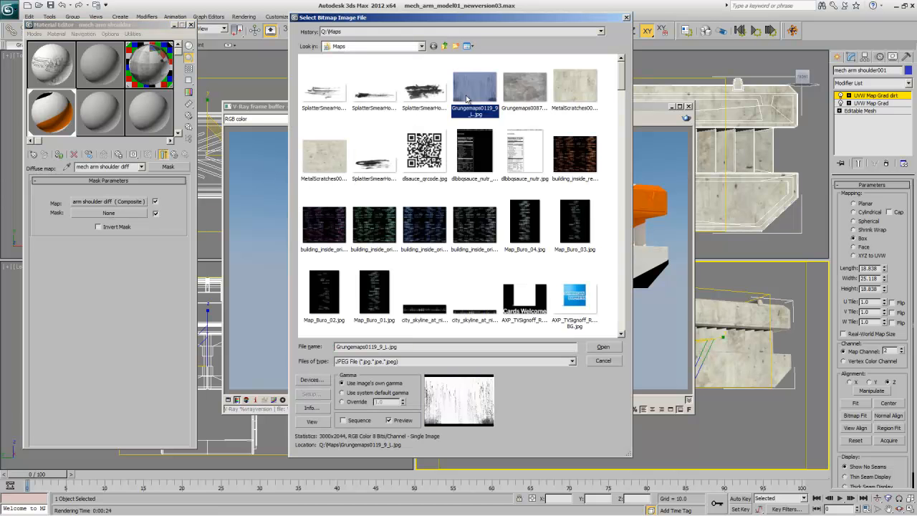
pyautogui.click(595, 347)
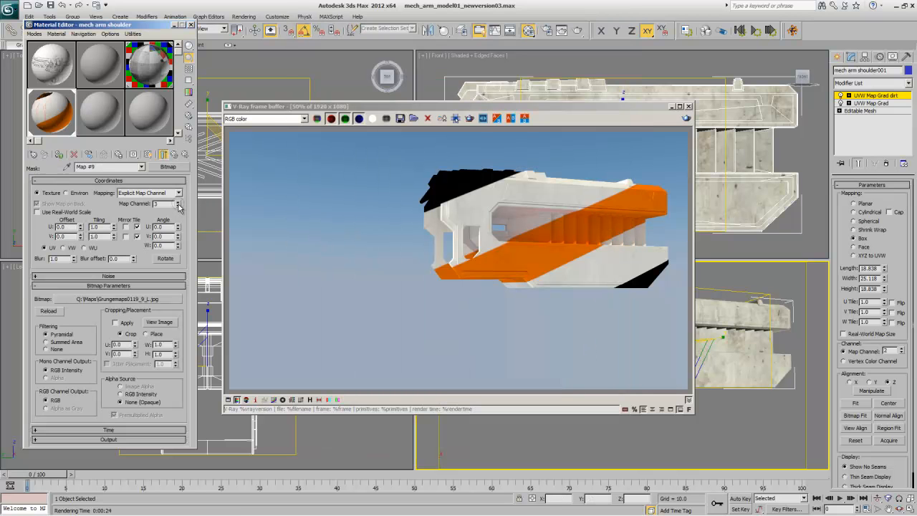
pyautogui.click(146, 155)
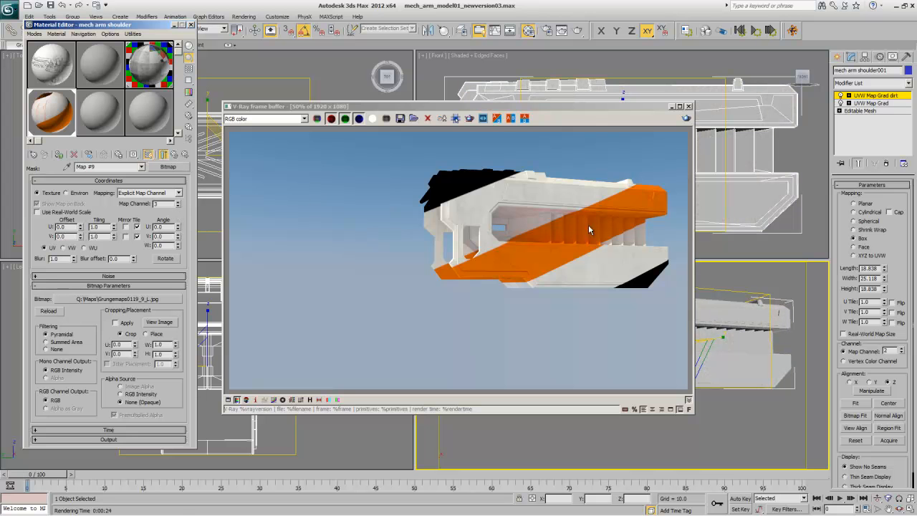
# Step: Add another UVW Map modifier above UVW Map Grad dirt on the shoulder and set its map channel to 3
pyautogui.click(881, 83)
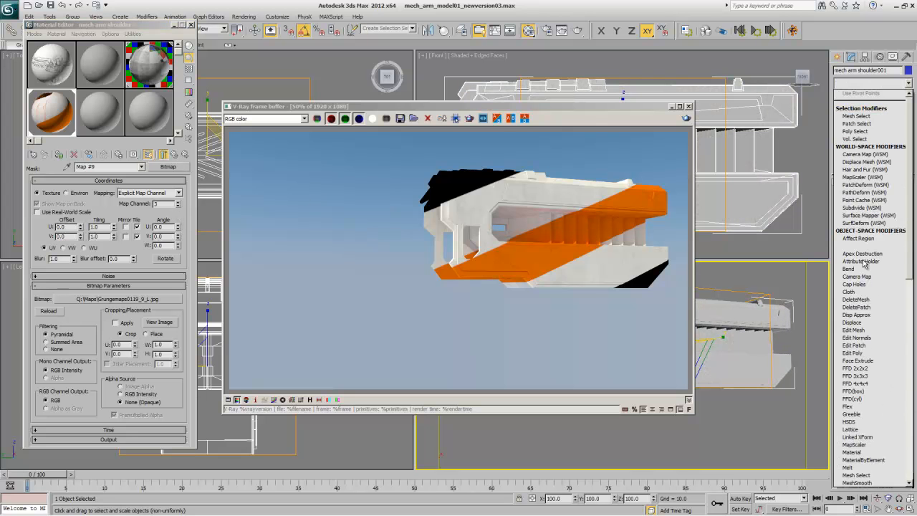
pyautogui.scroll(-5, 908, 384)
pyautogui.scroll(-5, 908, 384)
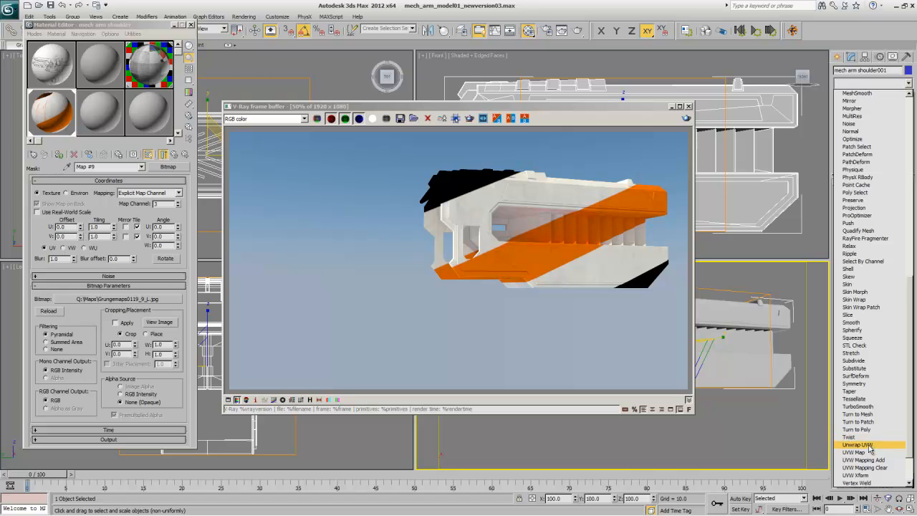
pyautogui.click(867, 449)
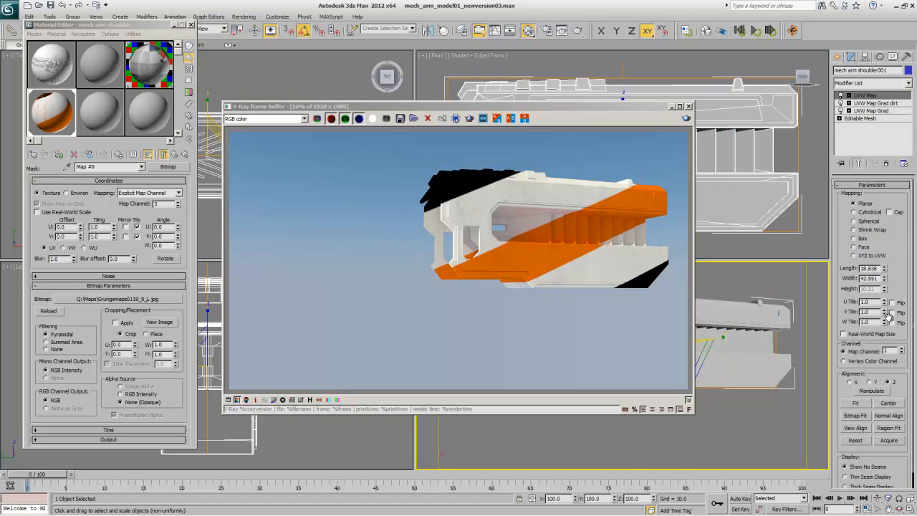
pyautogui.click(902, 348)
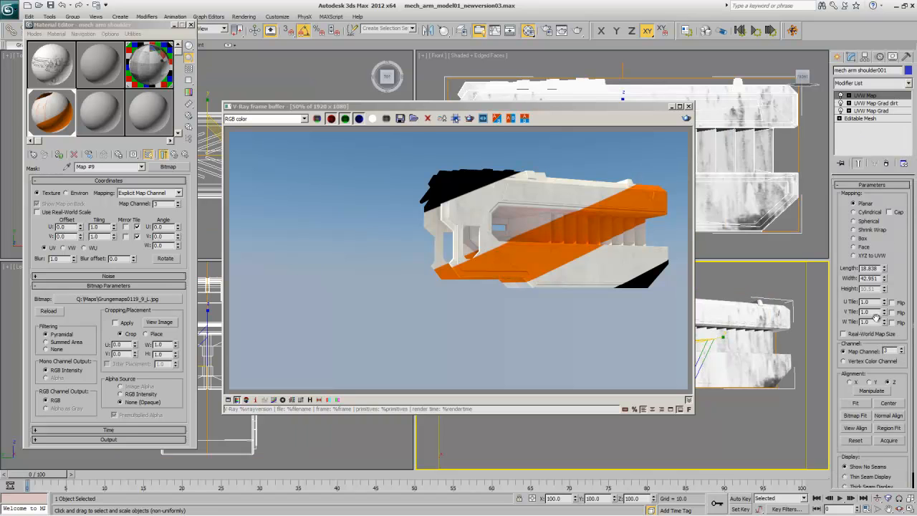
# Step: Bitmap Fit the new UVW Map to Grungemaps0119_9_L.jpg, close the V-Ray frame buffer and set the mapping to Box
pyautogui.click(855, 416)
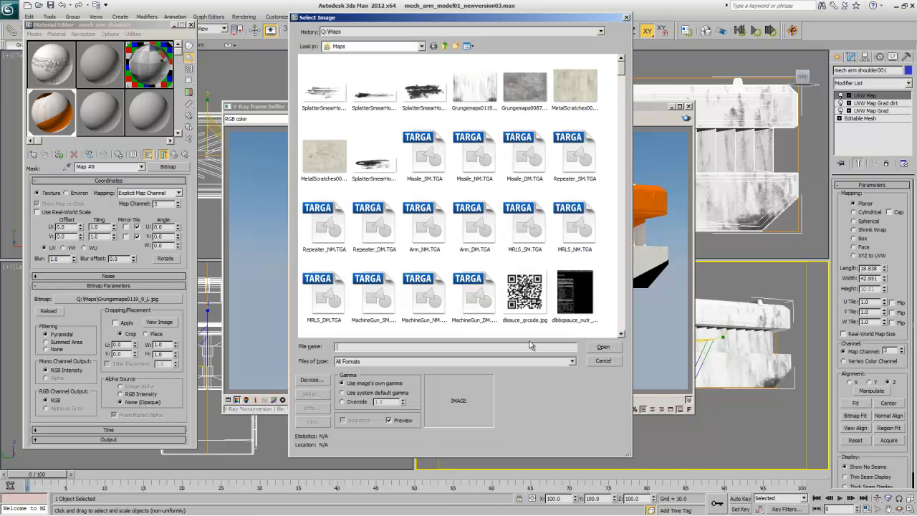
pyautogui.doubleClick(480, 91)
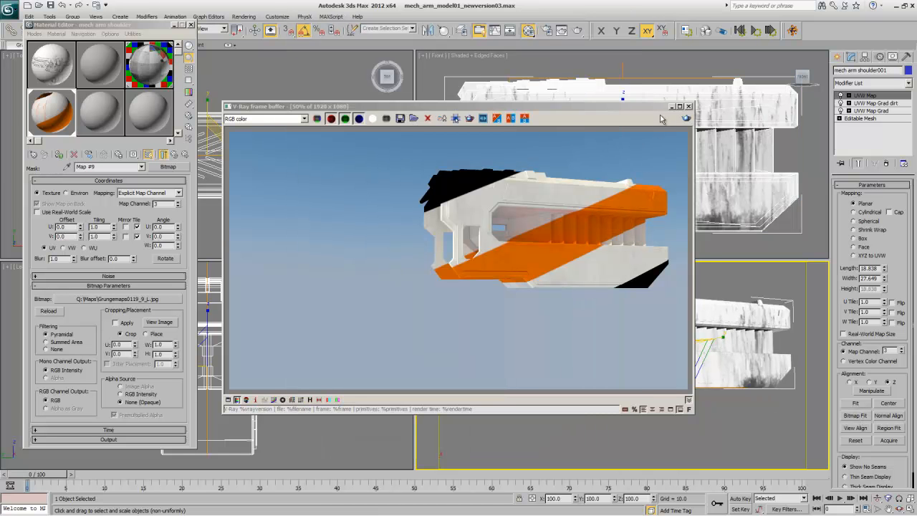
pyautogui.click(740, 264)
pyautogui.click(861, 240)
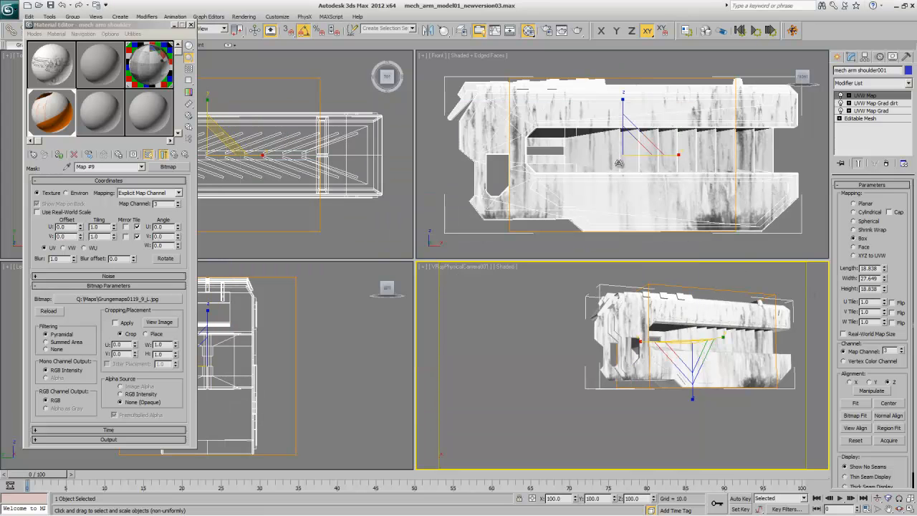
# Step: Maximize the Front viewport, close the Material Editor and minimize the V-Ray messages window
pyautogui.click(618, 166)
pyautogui.rightClick(617, 166)
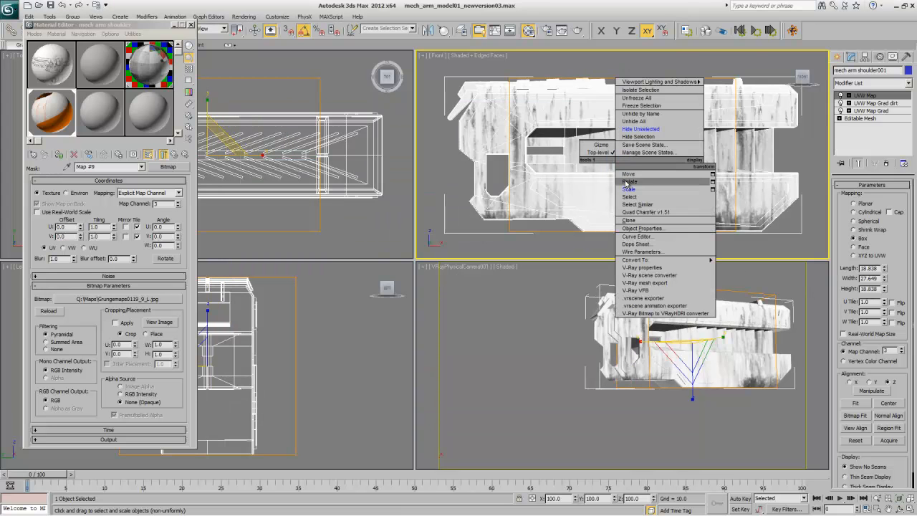
pyautogui.click(624, 198)
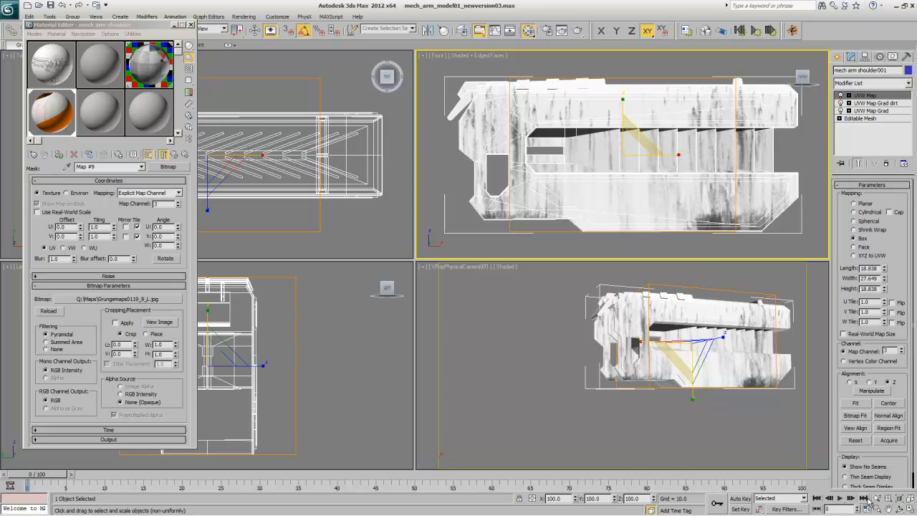
pyautogui.click(908, 508)
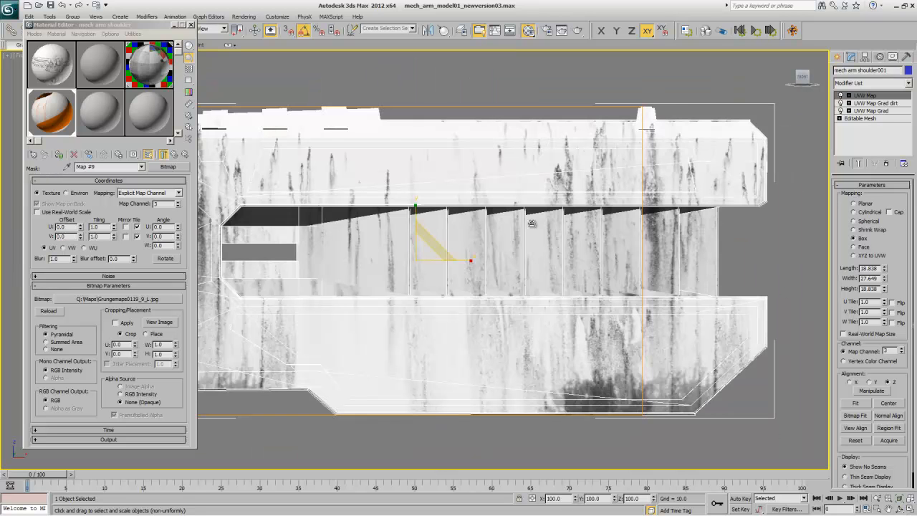
pyautogui.click(189, 25)
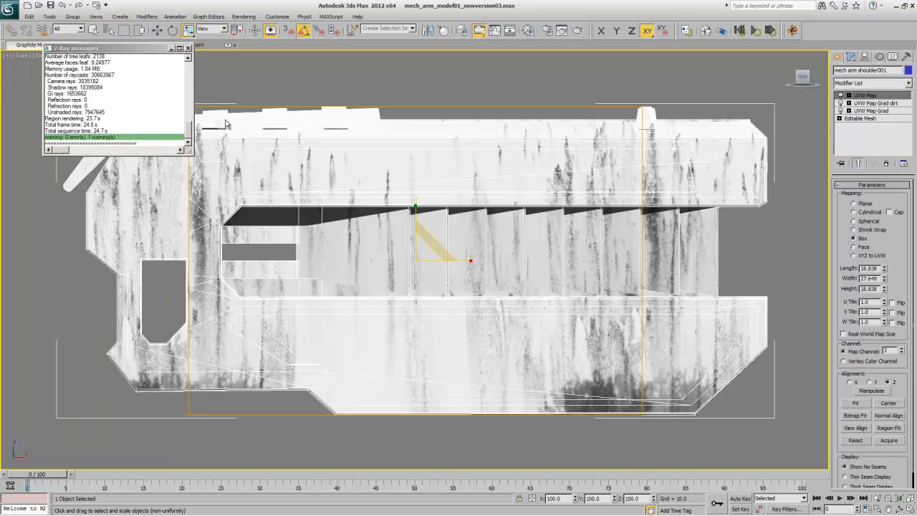
pyautogui.click(163, 66)
pyautogui.click(170, 48)
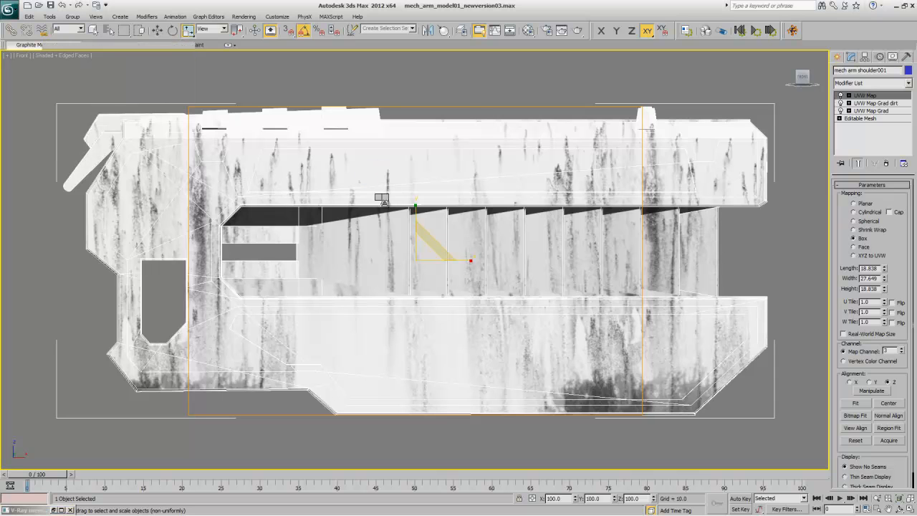
# Step: Try to rotate the grunge mapping in the Front view and undo the rotation
pyautogui.rightClick(381, 199)
pyautogui.click(393, 217)
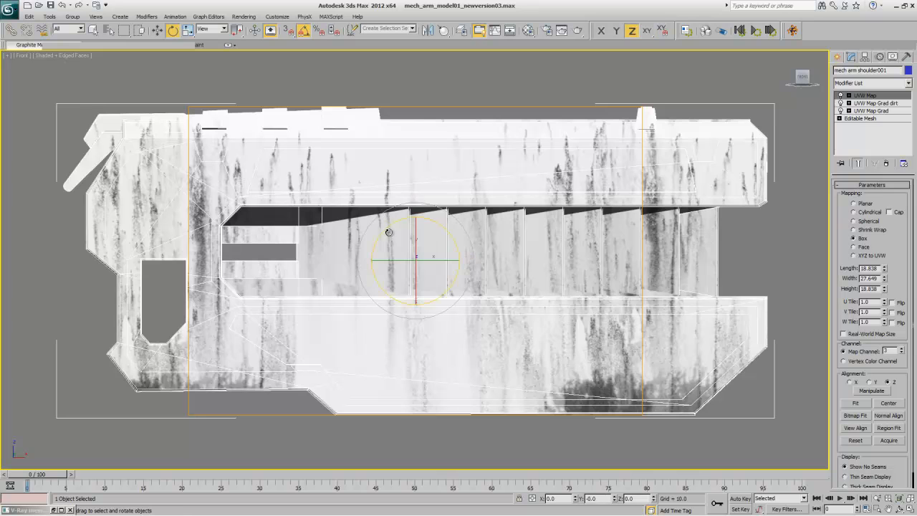
pyautogui.moveTo(388, 226); pyautogui.dragTo(401, 228)
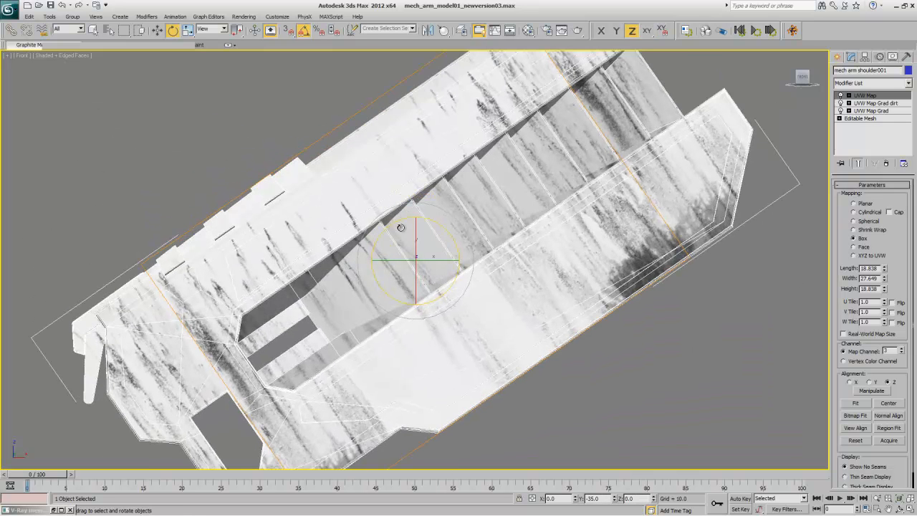
pyautogui.hotkey('ctrl', 'z')
# Step: Activate the channel 3 UVW Map modifier, rotate its gizmo by a half turn in the Front view and switch to the Scale tool
pyautogui.click(863, 96)
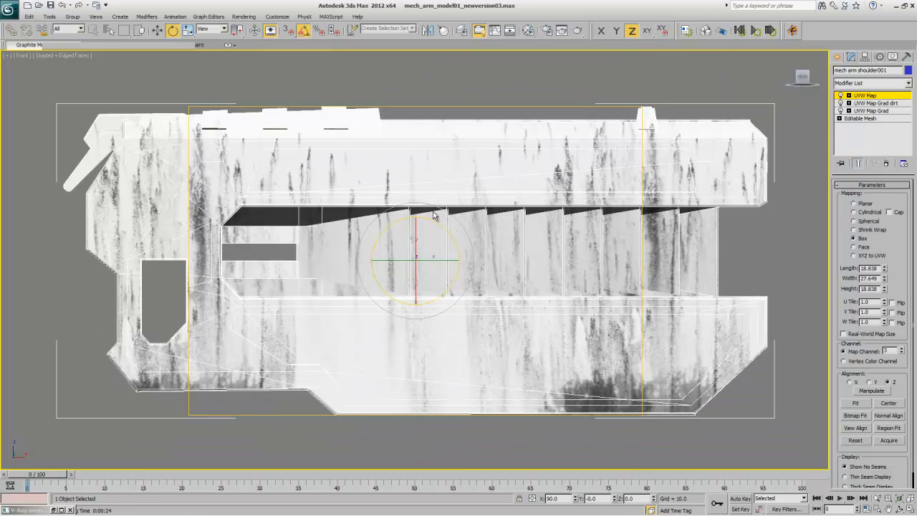
pyautogui.moveTo(389, 224)
pyautogui.mouseDown()
pyautogui.moveTo(352, 266)
pyautogui.moveTo(344, 306)
pyautogui.mouseUp()
pyautogui.rightClick(363, 269)
pyautogui.click(374, 297)
pyautogui.moveTo(418, 250); pyautogui.dragTo(427, 259)
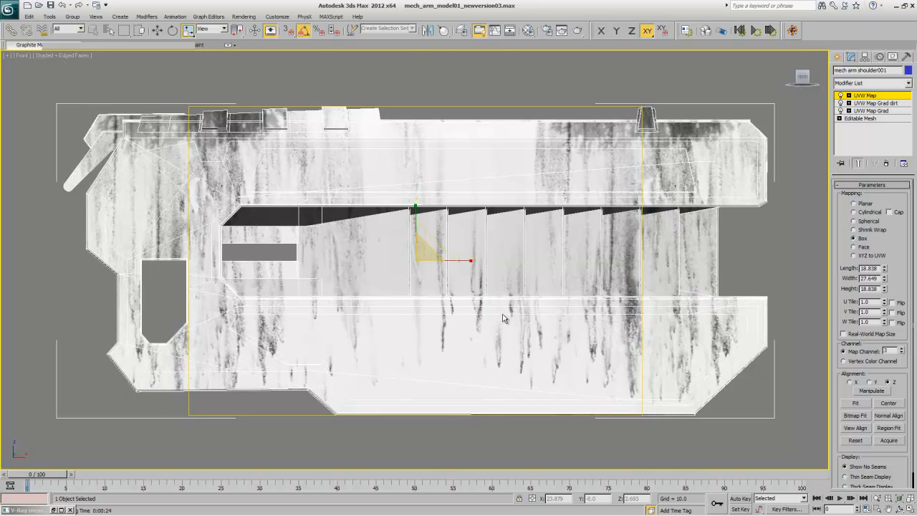
# Step: Switch from the Front view to a maximized VRayPhysicalCamera view to inspect the grunge streaks on the shoulder
pyautogui.hotkey('alt', 'w')
pyautogui.rightClick(485, 349)
pyautogui.hotkey('alt', 'w')
pyautogui.hotkey('alt', 'w')
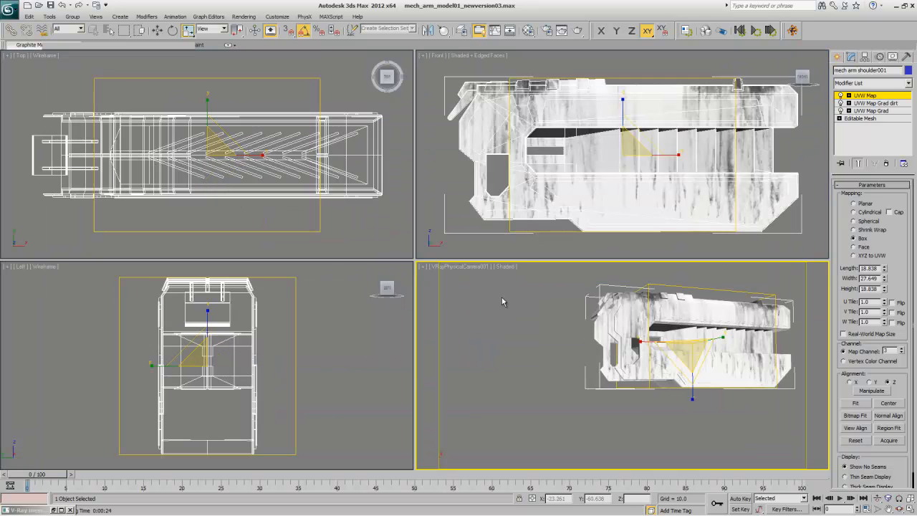
pyautogui.hotkey('alt', 'w')
# Step: Set the mech arm shoulder material's diffuse color to a gray with saturation 0 and value 25
pyautogui.click(495, 31)
pyautogui.click(174, 154)
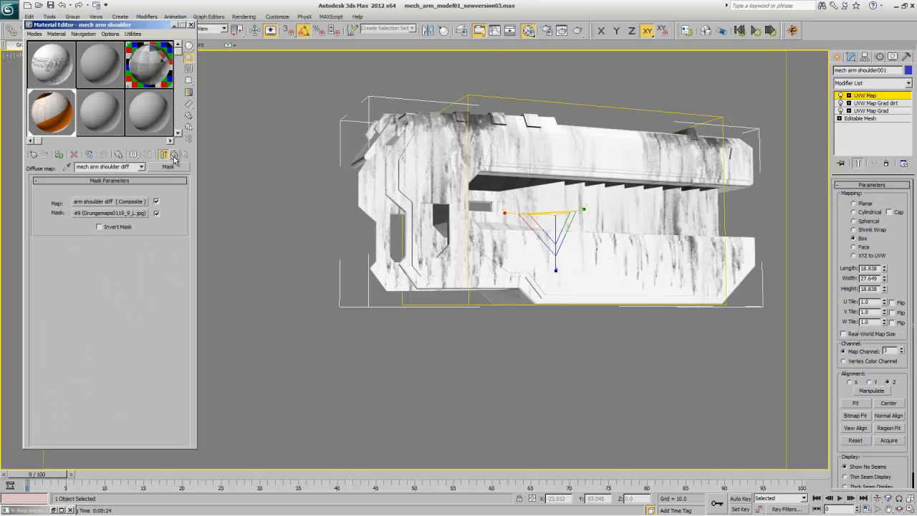
pyautogui.click(174, 155)
pyautogui.click(129, 180)
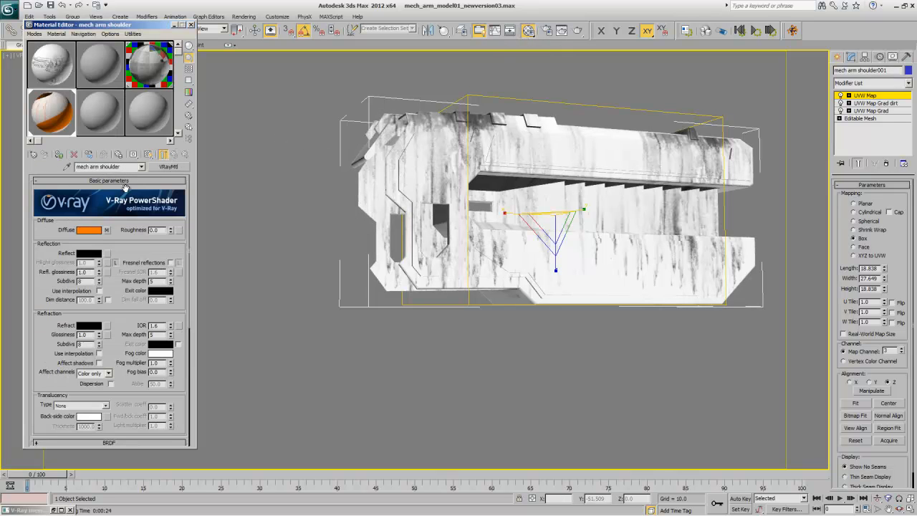
pyautogui.click(88, 230)
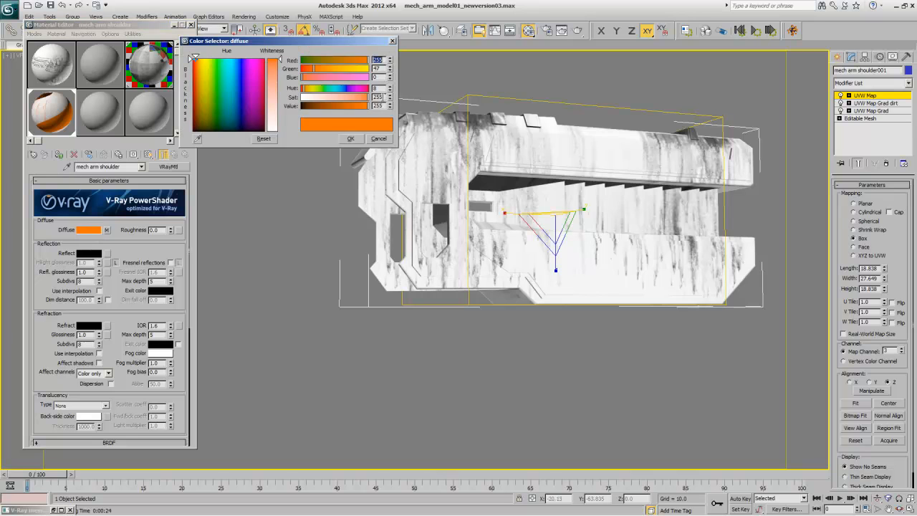
pyautogui.rightClick(391, 99)
pyautogui.doubleClick(379, 106)
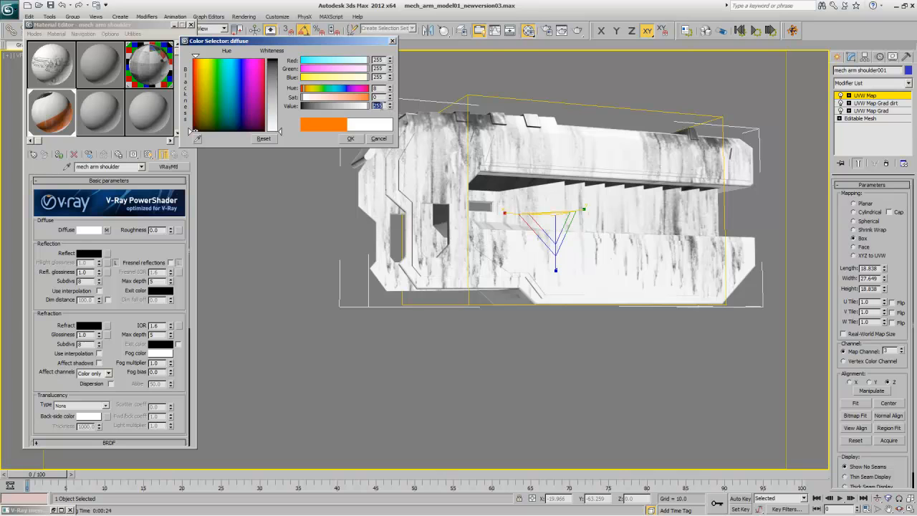
pyautogui.write('25')
pyautogui.press('Return')
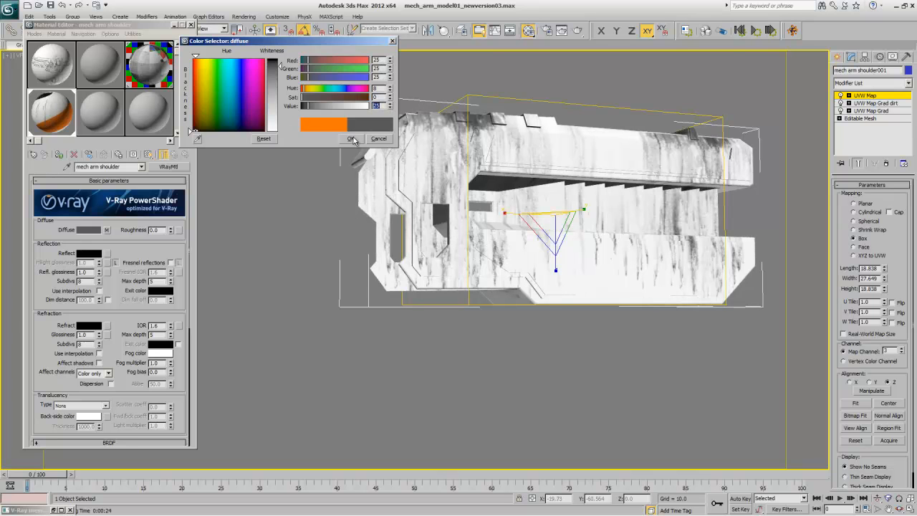
pyautogui.click(351, 138)
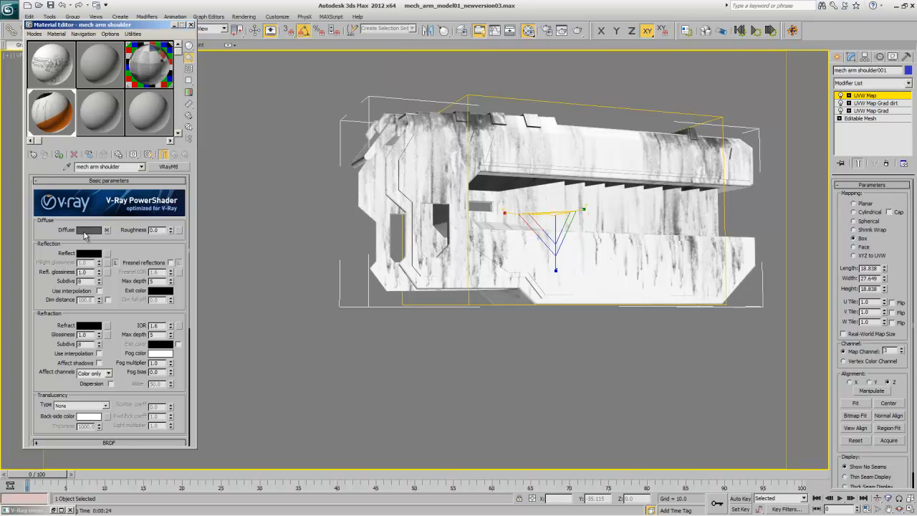
# Step: Lighten the shoulder material's gray diffuse color to a value of 200
pyautogui.click(84, 233)
pyautogui.doubleClick(377, 105)
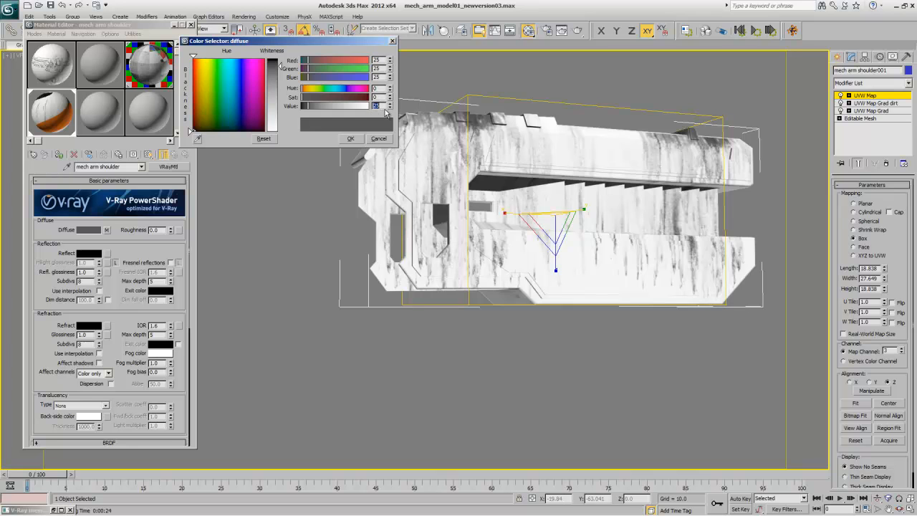
pyautogui.write('200')
pyautogui.press('Return')
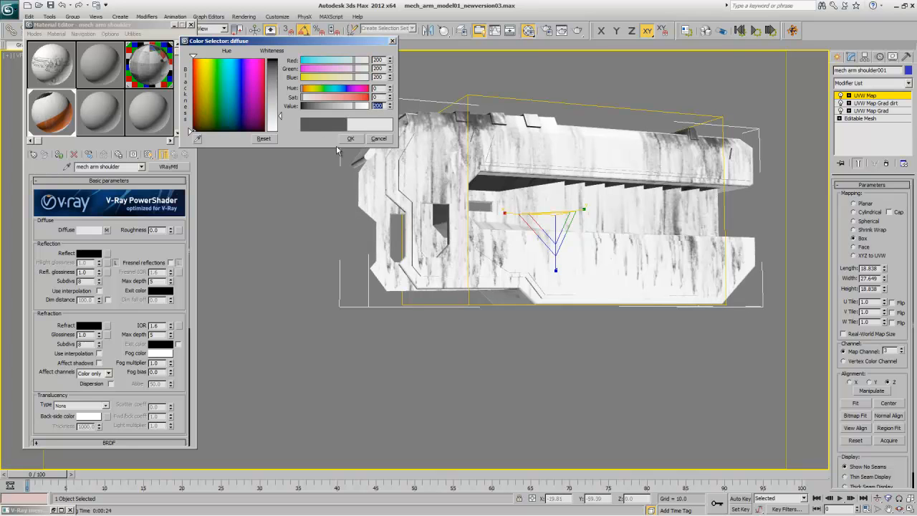
# Step: Render the camera view, accept the diffuse color and close the Material Editor
pyautogui.click(577, 32)
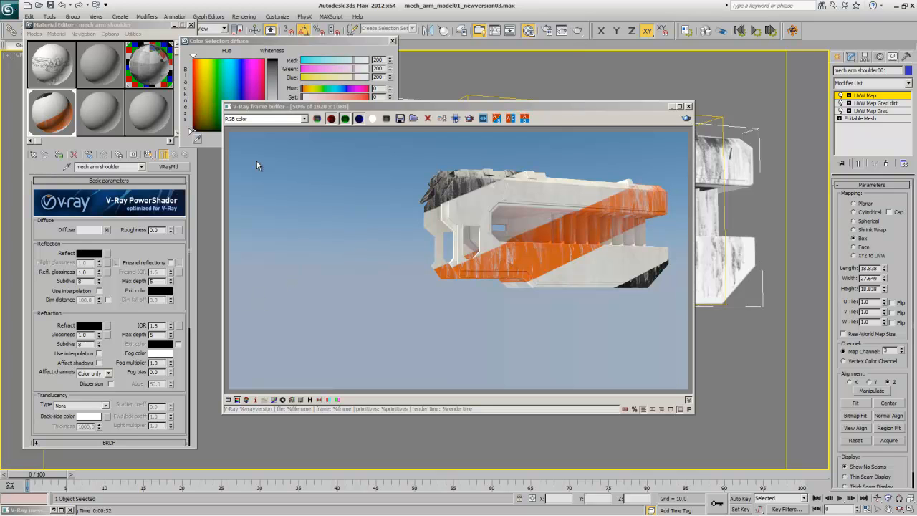
pyautogui.click(337, 43)
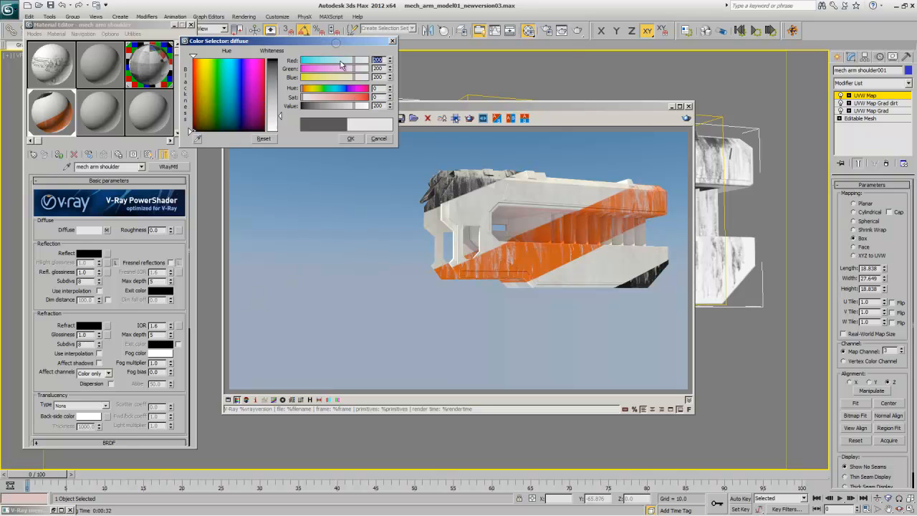
pyautogui.click(350, 138)
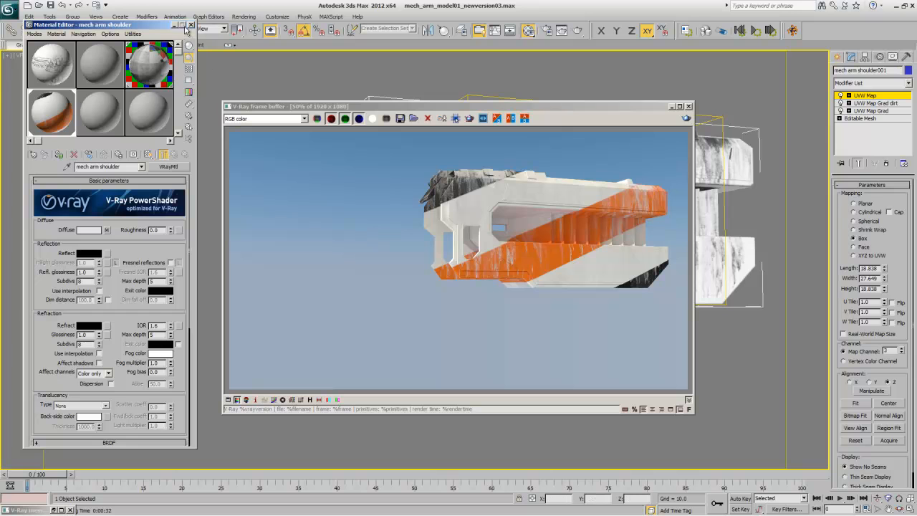
pyautogui.click(190, 25)
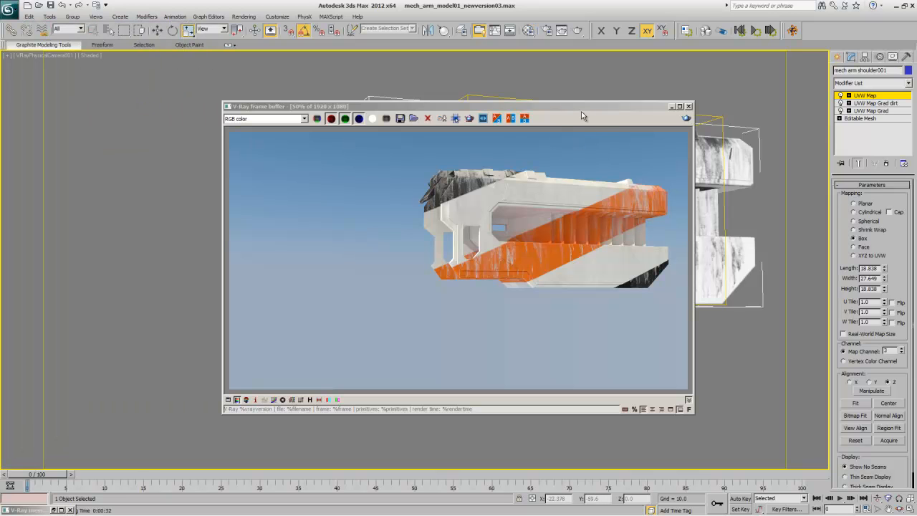
pyautogui.moveTo(556, 106); pyautogui.dragTo(514, 111)
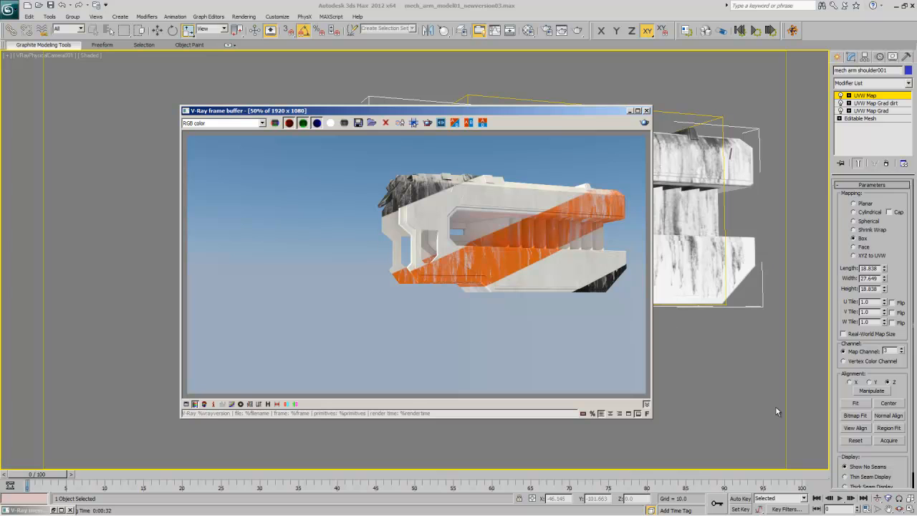
# Step: Orbit, pull back and pan the camera to a raised view of the shoulder's open end and render it
pyautogui.click(898, 508)
pyautogui.moveTo(720, 329); pyautogui.dragTo(687, 313)
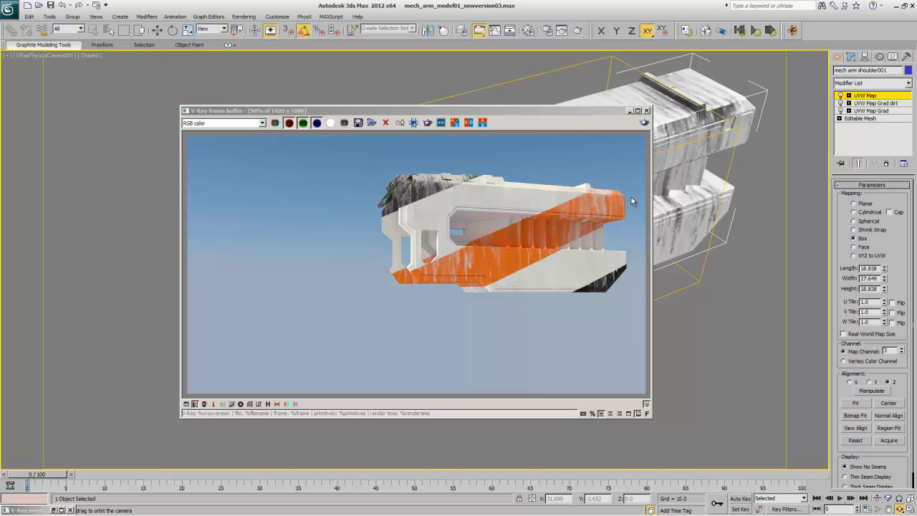
pyautogui.click(646, 111)
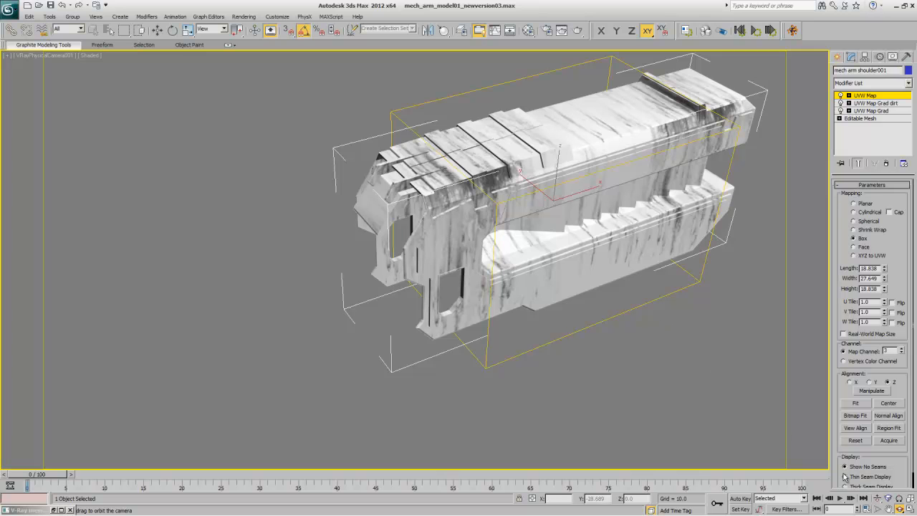
pyautogui.click(877, 498)
pyautogui.moveTo(628, 328); pyautogui.dragTo(637, 363)
pyautogui.click(898, 508)
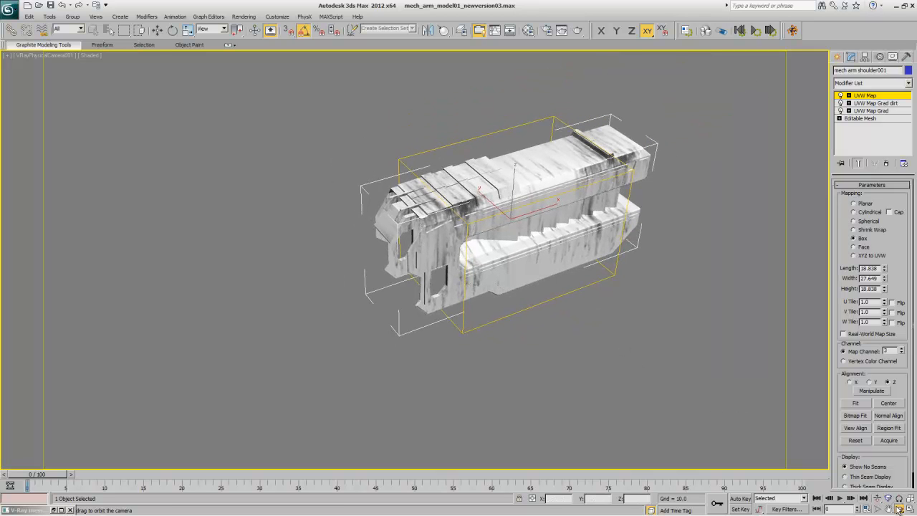
pyautogui.moveTo(571, 349); pyautogui.dragTo(473, 334)
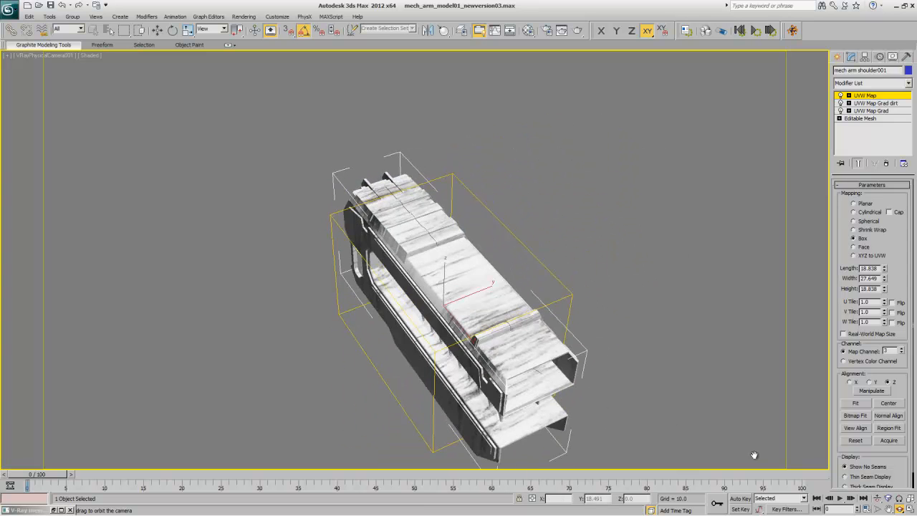
pyautogui.click(889, 509)
pyautogui.moveTo(618, 358); pyautogui.dragTo(588, 272)
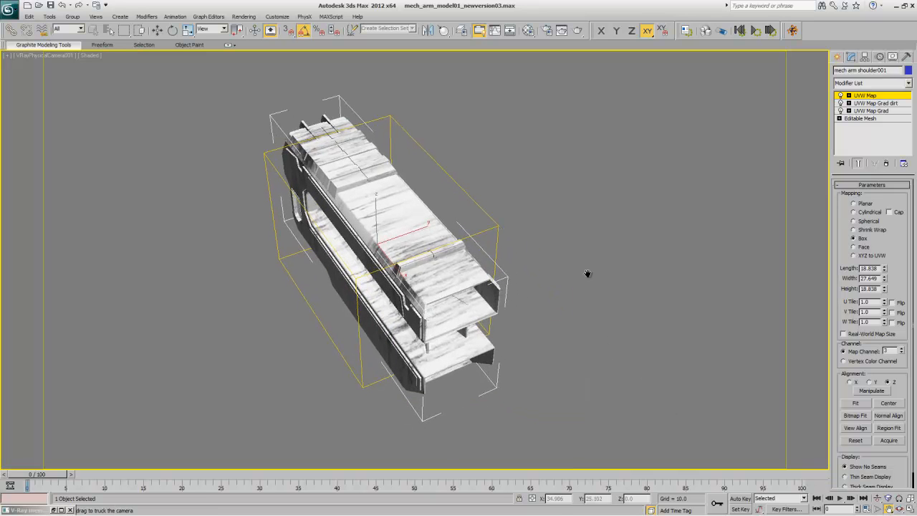
pyautogui.click(578, 31)
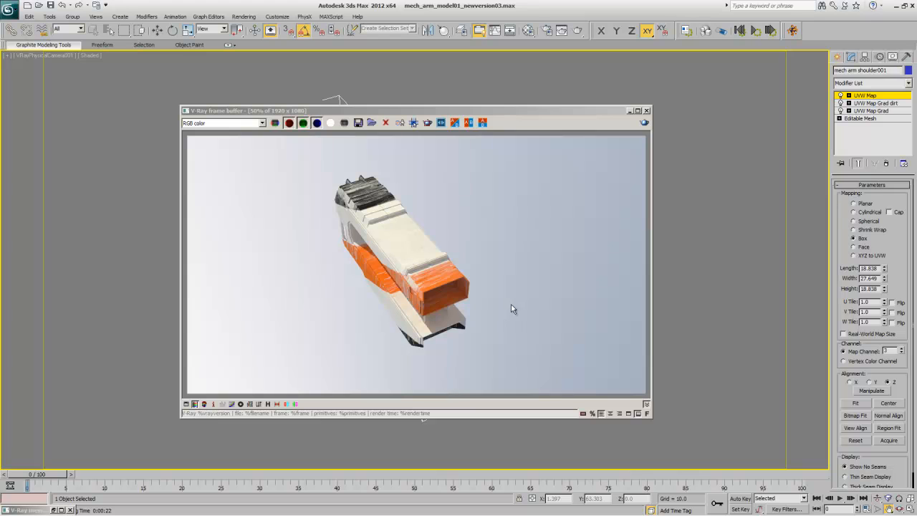
# Step: Close the render and return the camera to its earlier side view of the shoulder
pyautogui.press('Escape')
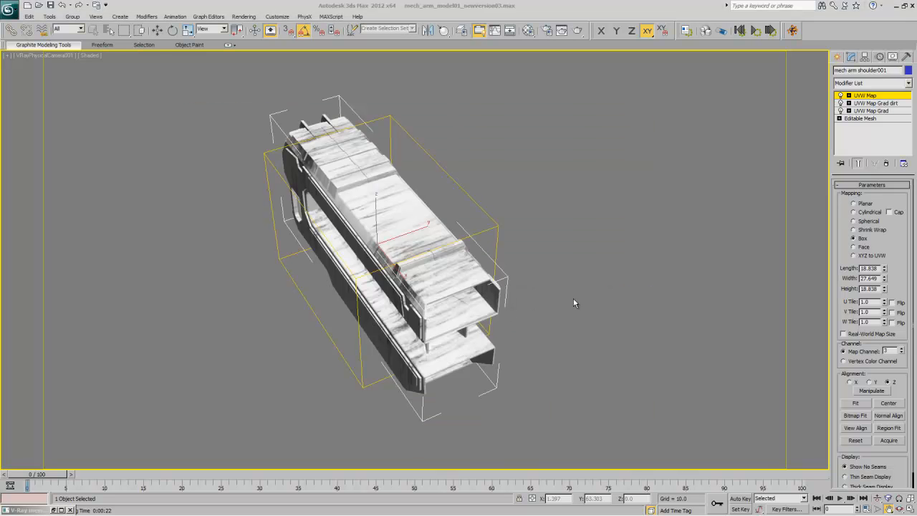
pyautogui.keyDown('alt'); pyautogui.moveTo(570, 297); pyautogui.dragTo(565, 299, button='middle'); pyautogui.keyUp('alt')
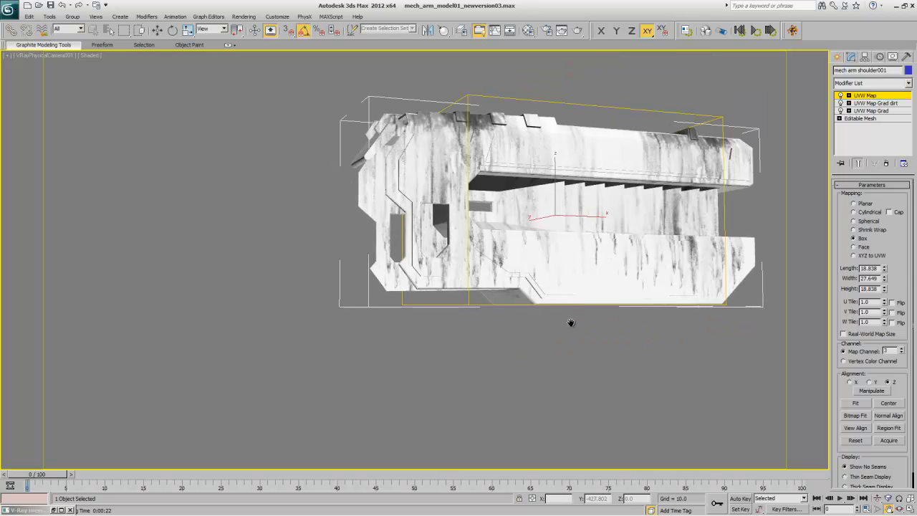
pyautogui.press('w')
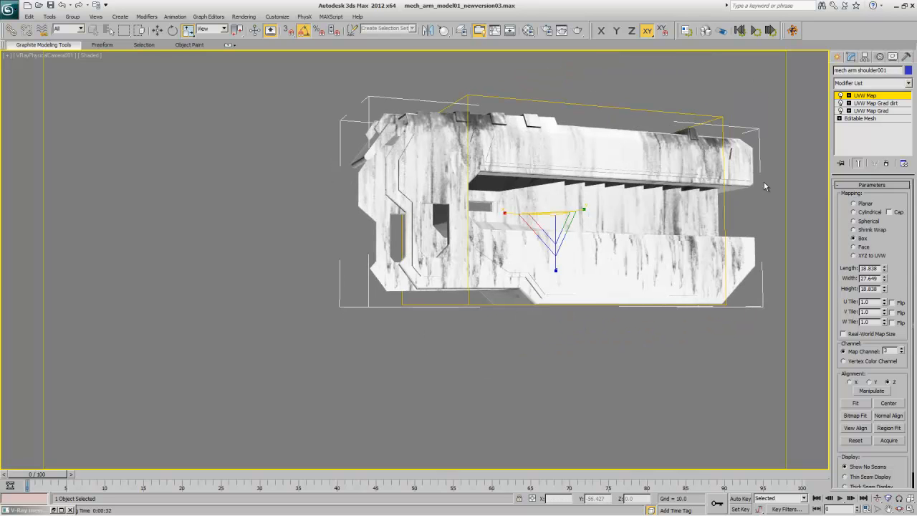
# Step: Rename the channel 3 UVW Map modifier as UVW Map Mask
pyautogui.click(872, 96)
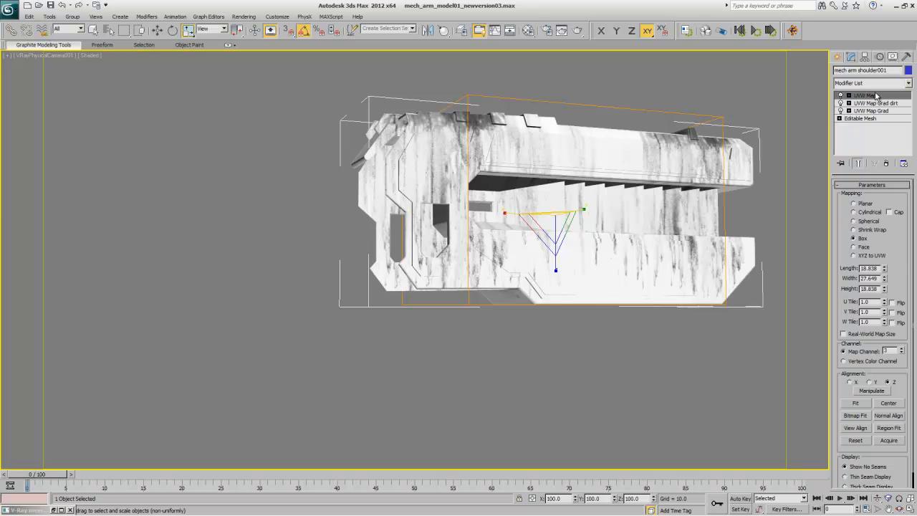
pyautogui.click(875, 96)
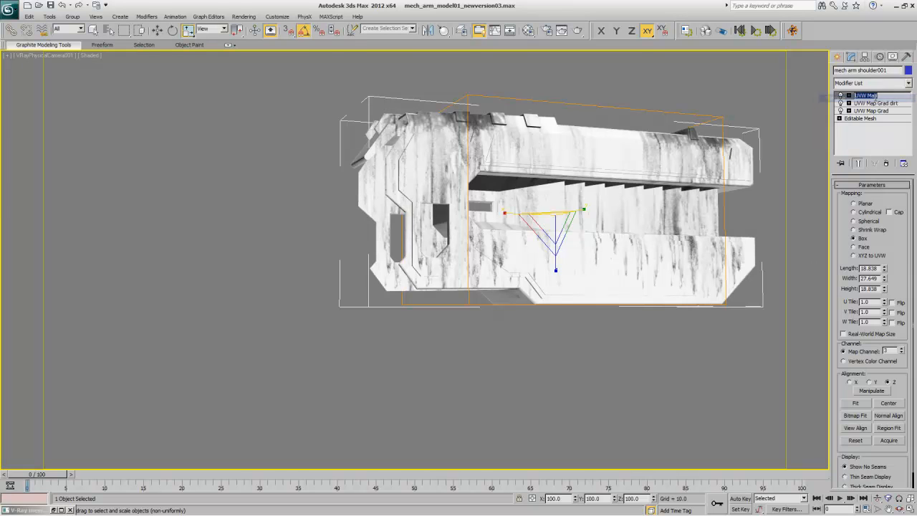
pyautogui.click(883, 97)
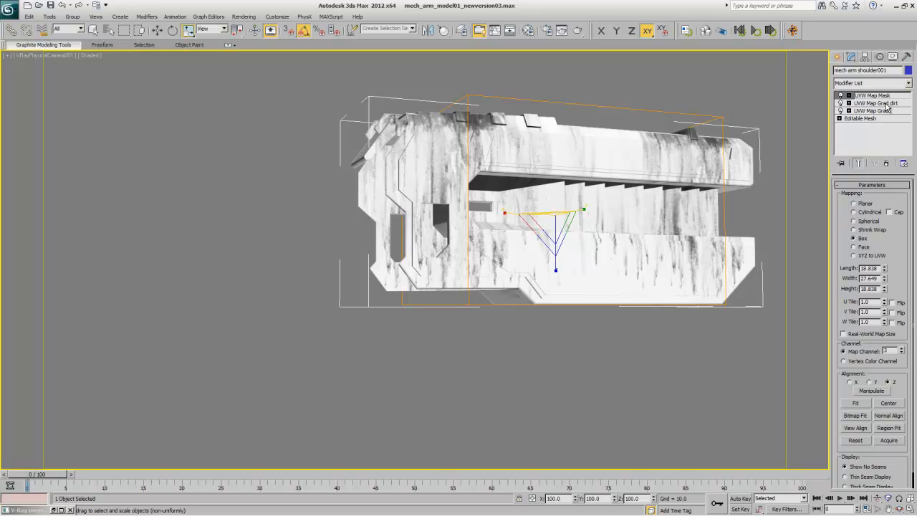
pyautogui.write('Mask')
pyautogui.press('Return')
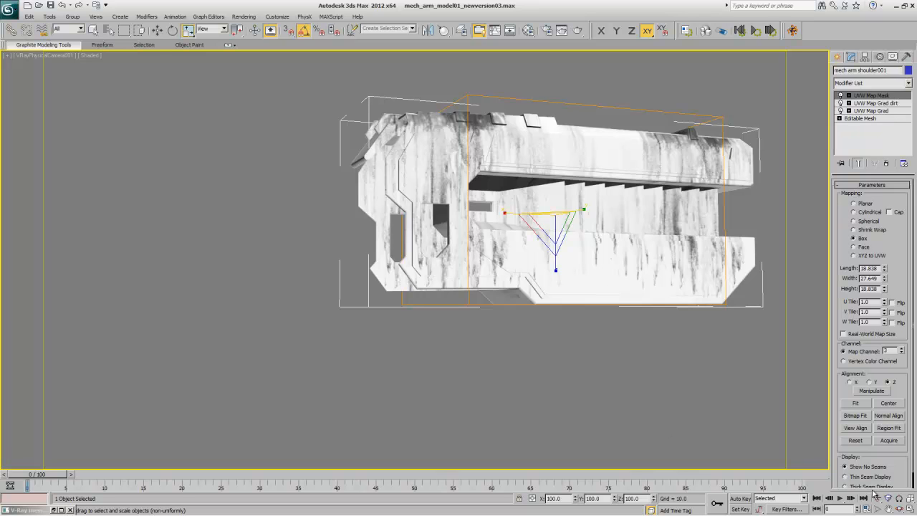
# Step: Restore the four-viewport layout, select the inner fins as elements of the Editable Mesh and show their material ID
pyautogui.click(909, 507)
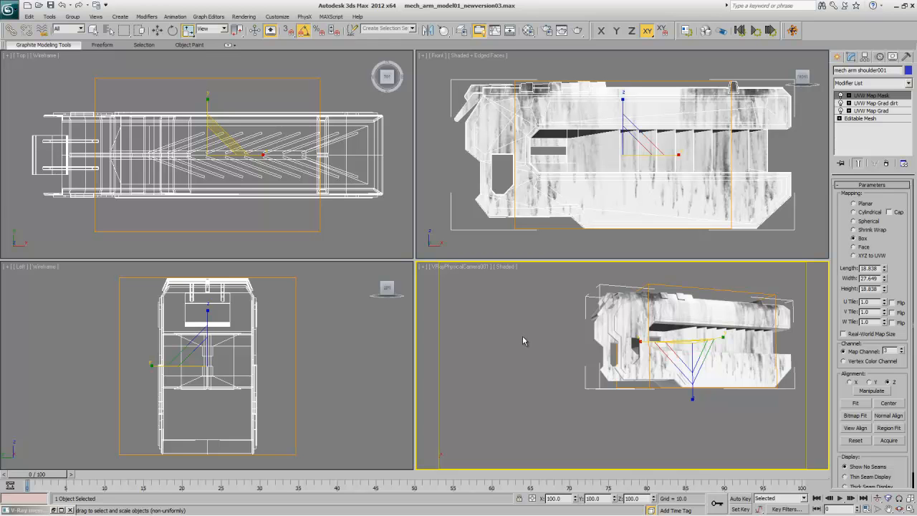
pyautogui.click(861, 118)
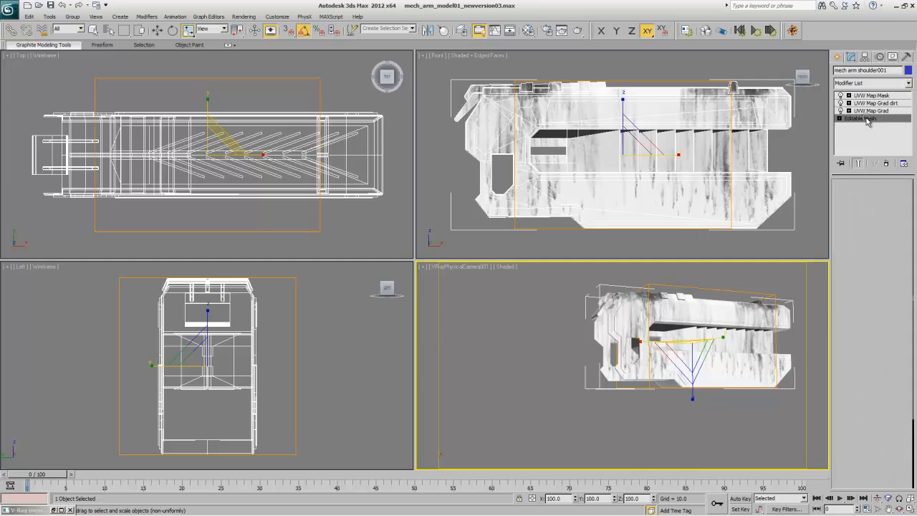
pyautogui.click(893, 198)
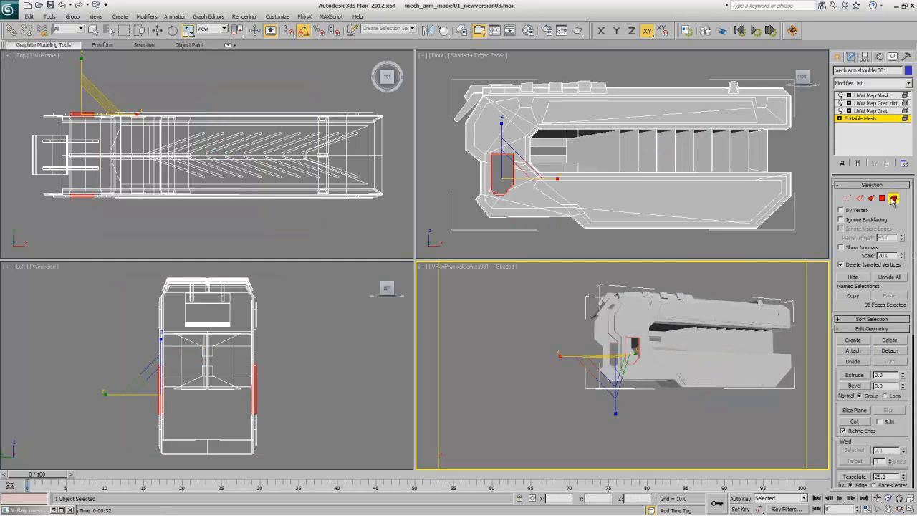
pyautogui.rightClick(761, 149)
pyautogui.click(611, 156)
pyautogui.click(866, 185)
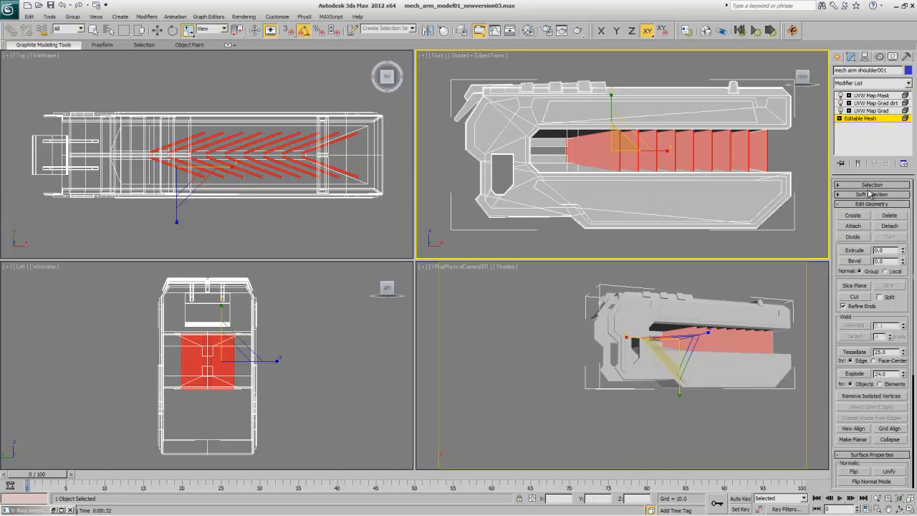
pyautogui.click(871, 204)
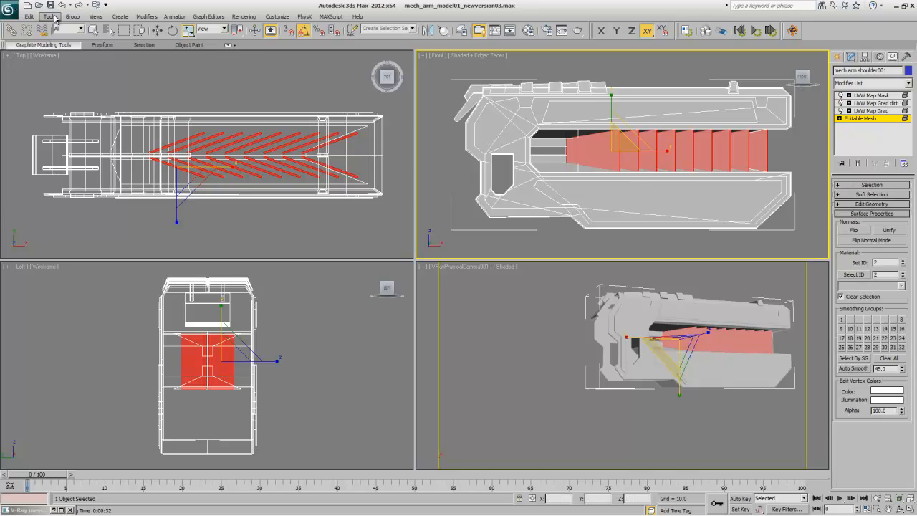
# Step: Invert the element selection to the outer shell with material ID 1, and return to the UVW Map Mask modifier and camera view
pyautogui.click(31, 19)
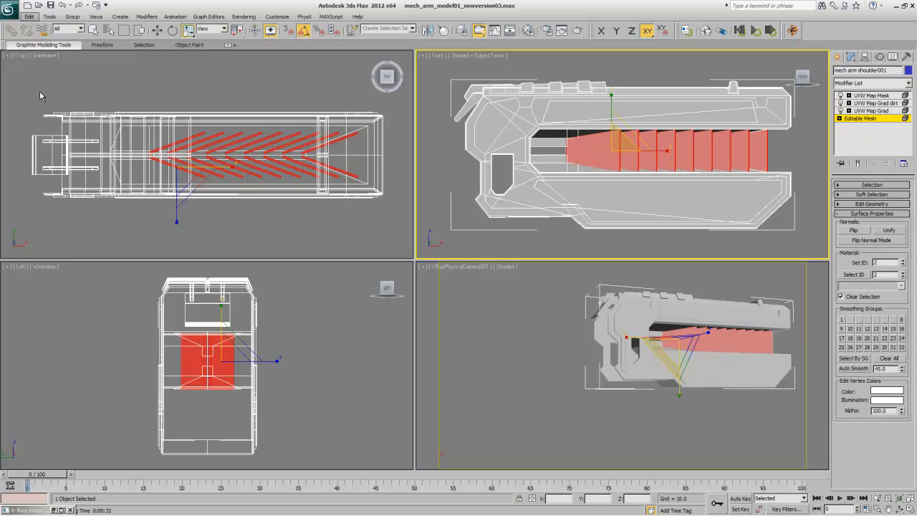
pyautogui.click(41, 151)
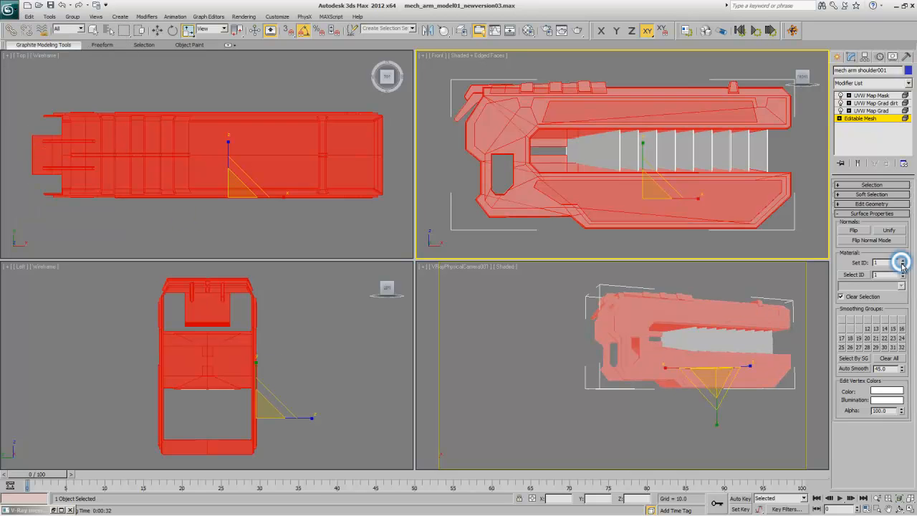
pyautogui.click(867, 118)
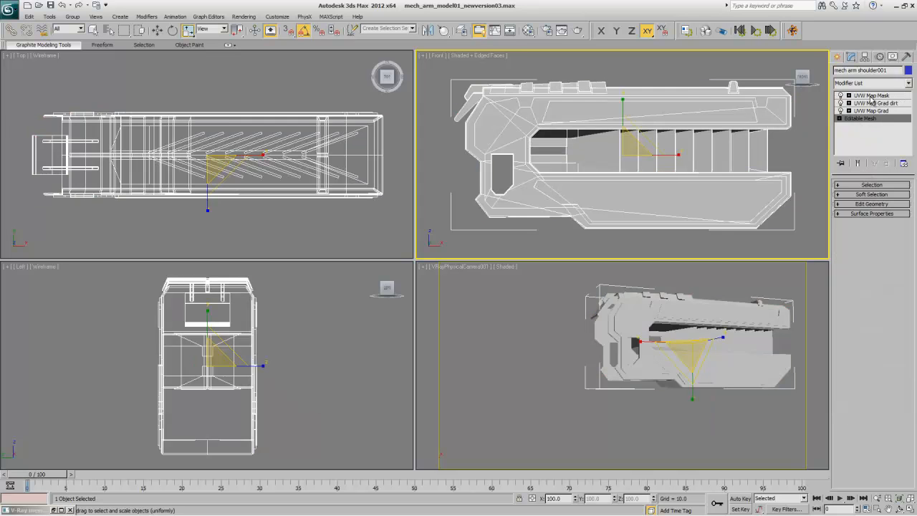
pyautogui.click(871, 95)
pyautogui.rightClick(518, 299)
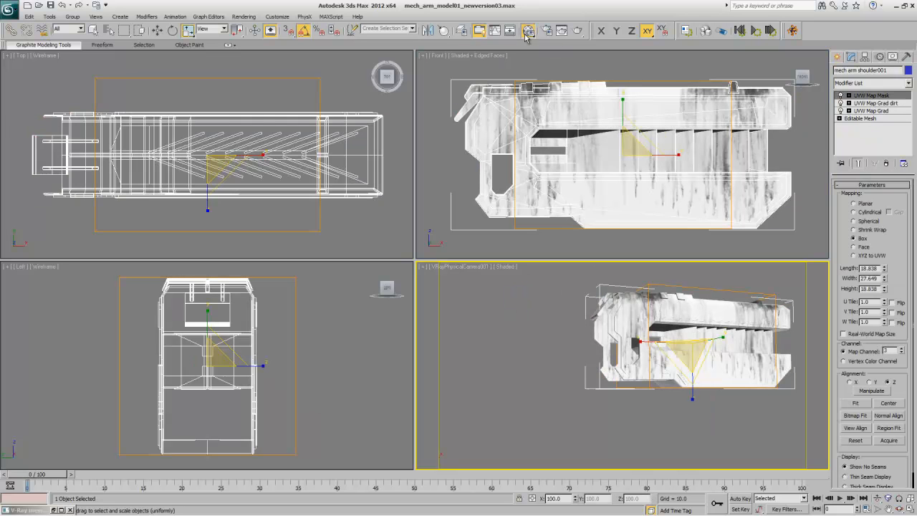
# Step: Convert the mech arm shoulder material to Multi/Sub-Object, keeping the old material as a sub-material
pyautogui.click(528, 30)
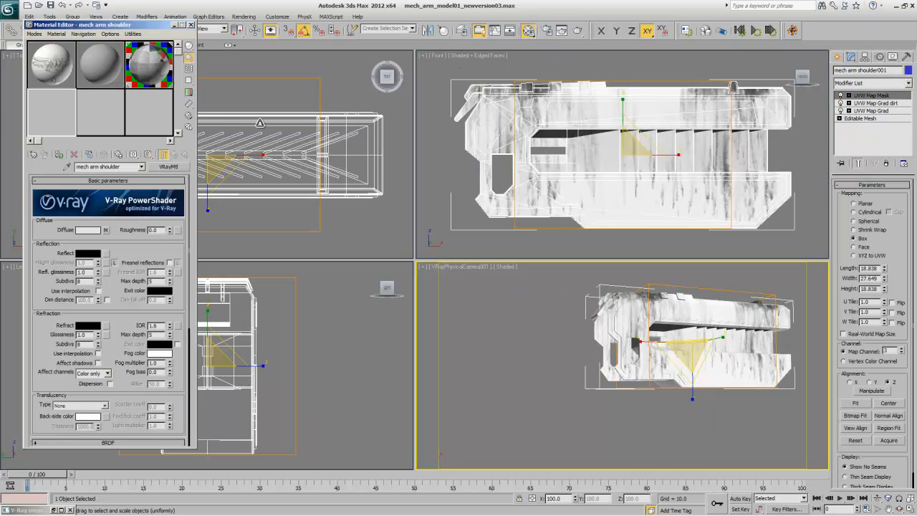
pyautogui.click(169, 166)
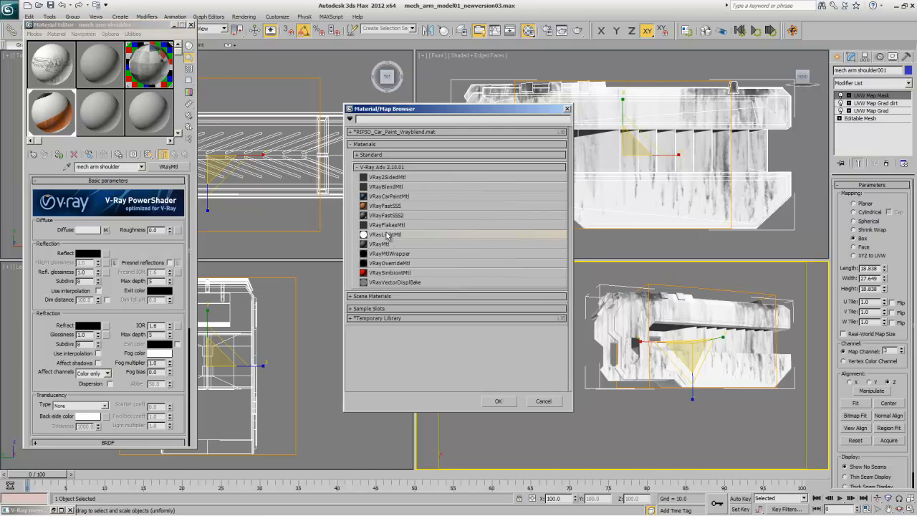
pyautogui.click(376, 155)
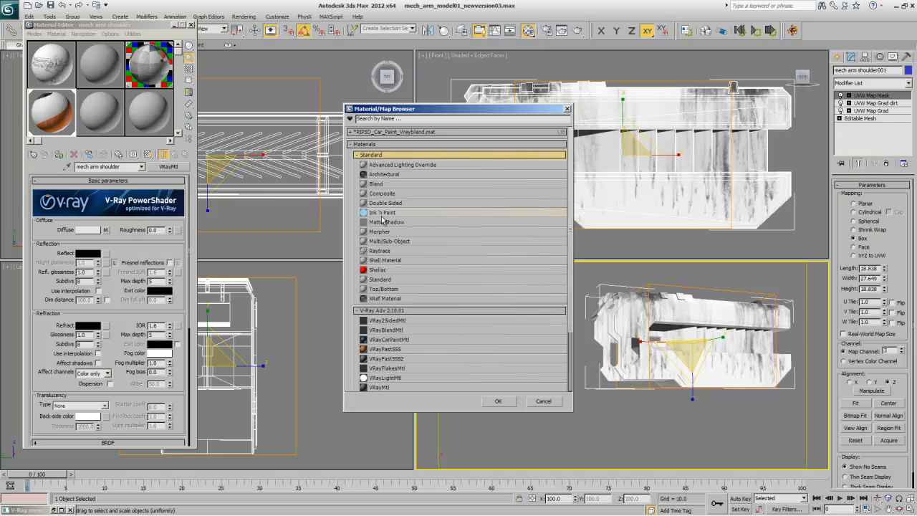
pyautogui.doubleClick(378, 242)
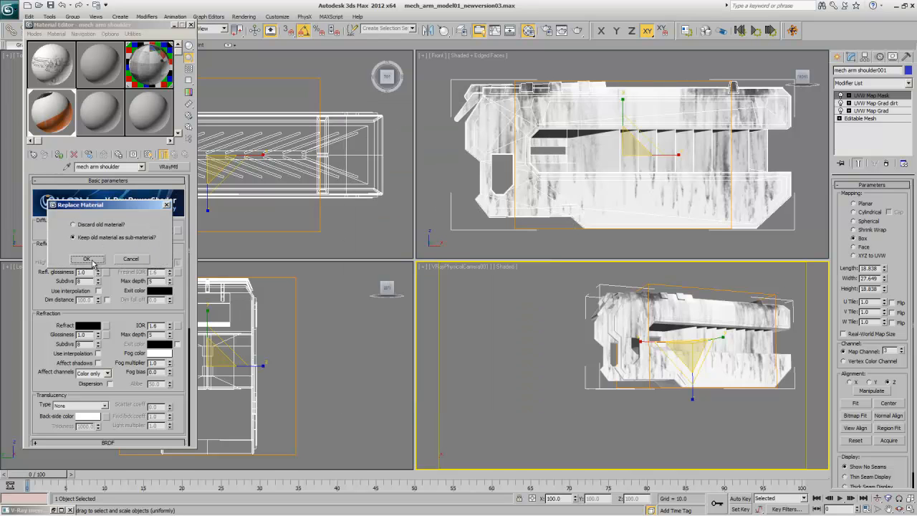
pyautogui.click(91, 261)
# Step: Set the number of sub-materials to 2 and copy the ID 1 material into the ID 2 slot
pyautogui.click(73, 194)
pyautogui.write('2')
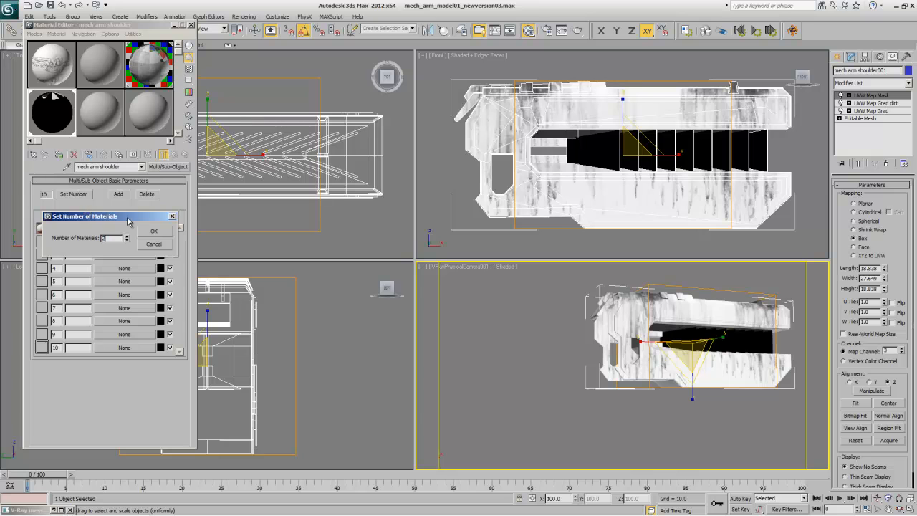
pyautogui.click(154, 231)
pyautogui.moveTo(122, 229); pyautogui.dragTo(118, 245)
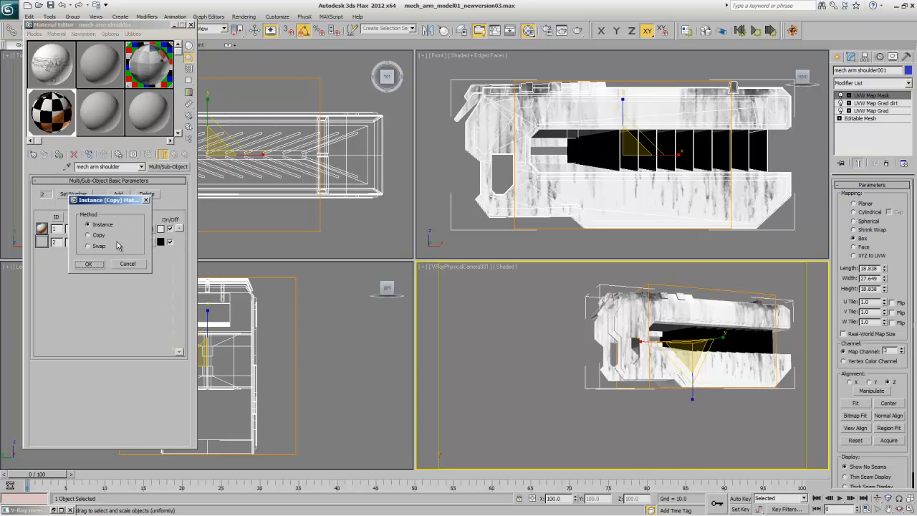
pyautogui.click(89, 263)
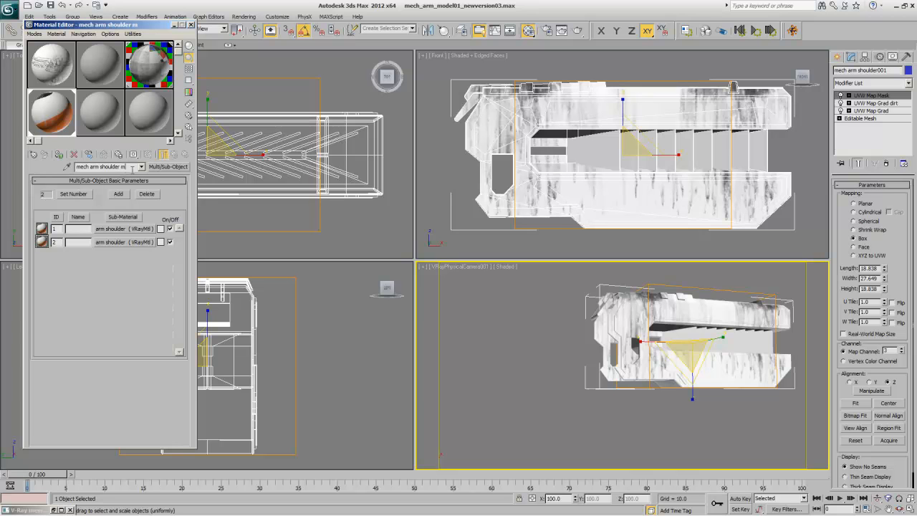
# Step: Rename the ID 2 sub-material as mech arm shoulder darker and set its diffuse color value to 10
pyautogui.click(100, 241)
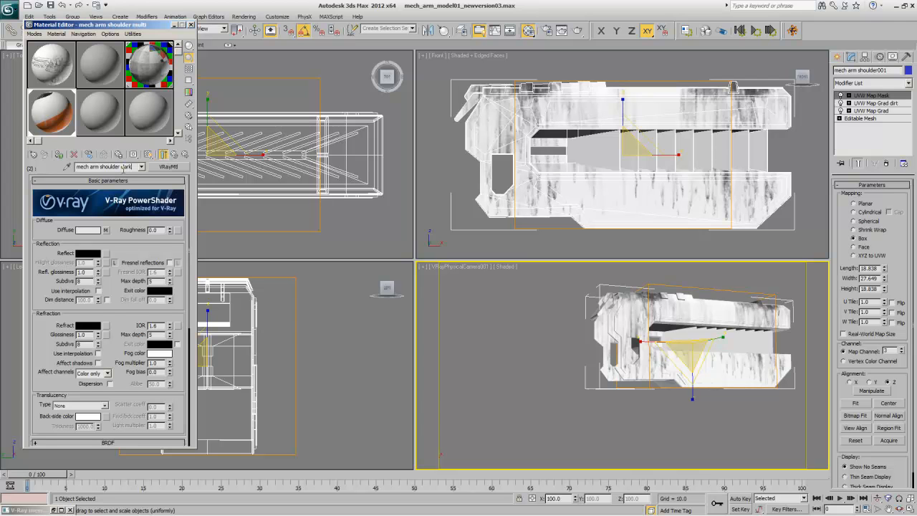
pyautogui.click(89, 230)
pyautogui.doubleClick(377, 105)
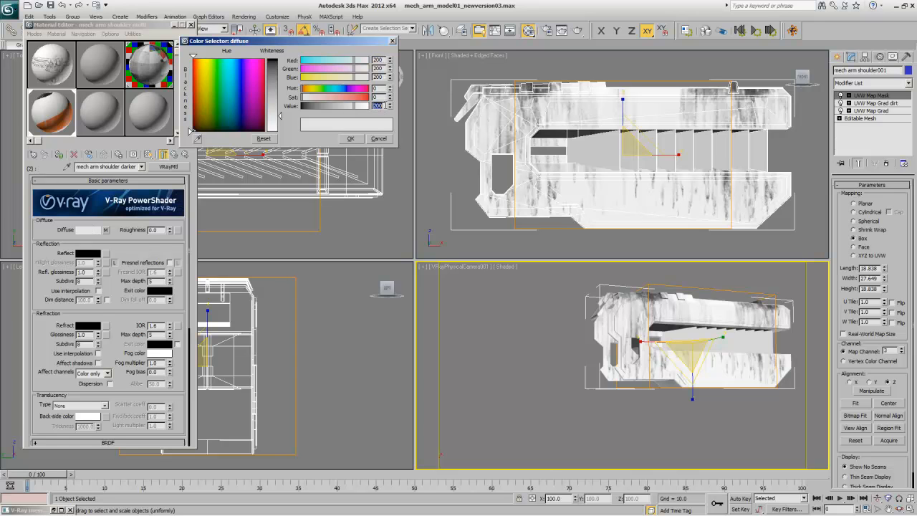
pyautogui.write('15')
pyautogui.press('Return')
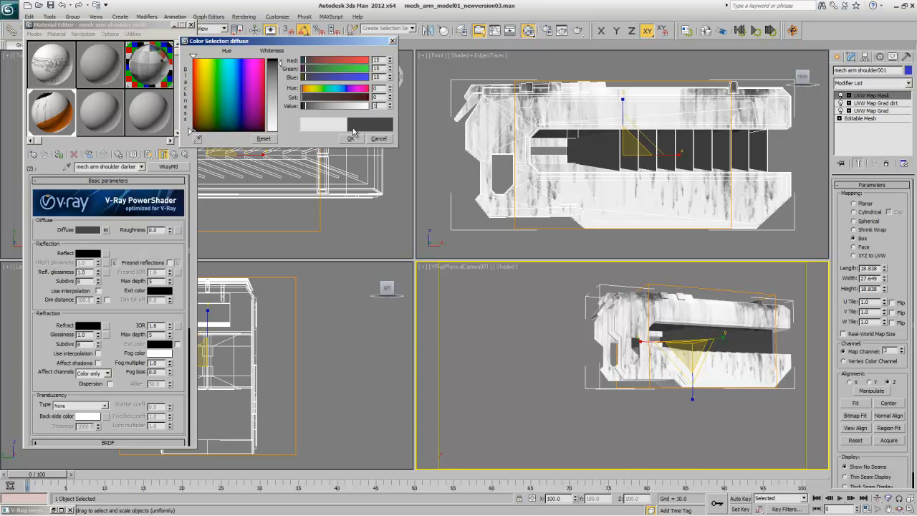
pyautogui.click(351, 138)
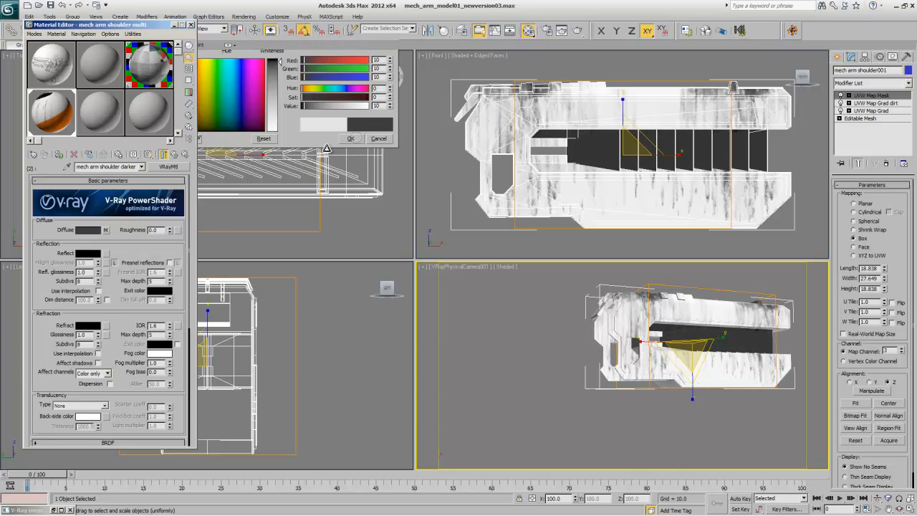
# Step: Set the darker sub-material's diffuse map amount to 50 and render the camera view
pyautogui.click(101, 181)
pyautogui.doubleClick(72, 222)
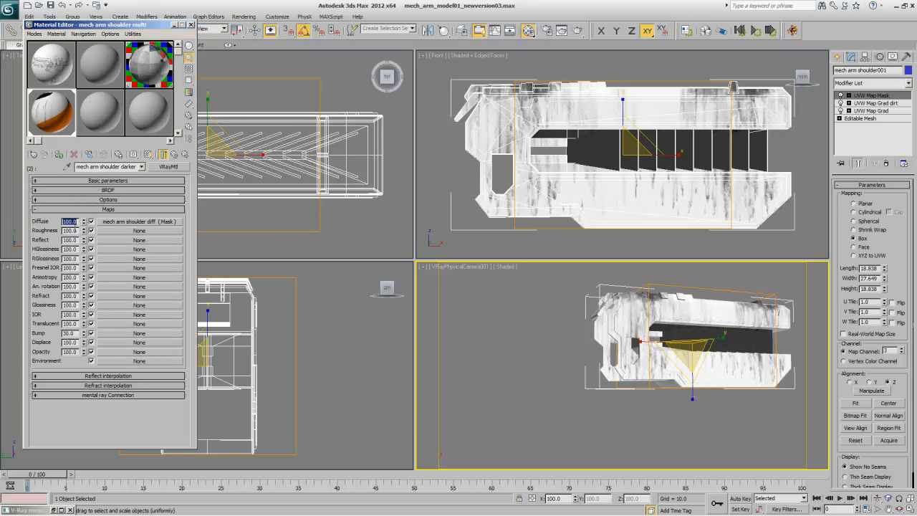
pyautogui.write('50')
pyautogui.press('Return')
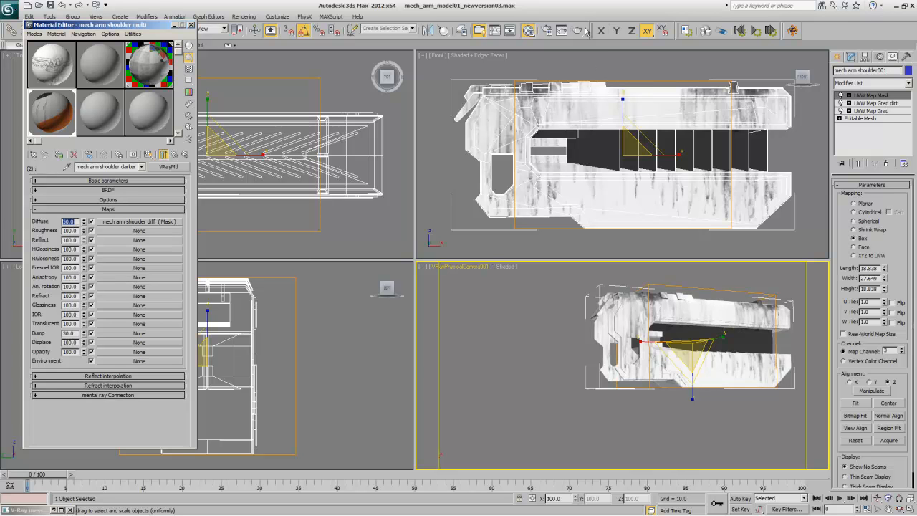
pyautogui.hotkey('shift', 'q')
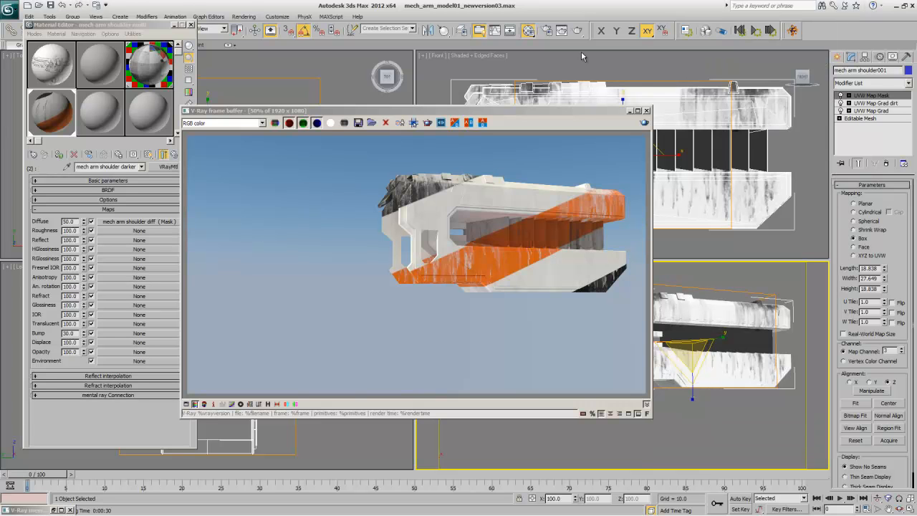
# Step: Set the darker sub-material's diffuse map amount to 25
pyautogui.doubleClick(72, 222)
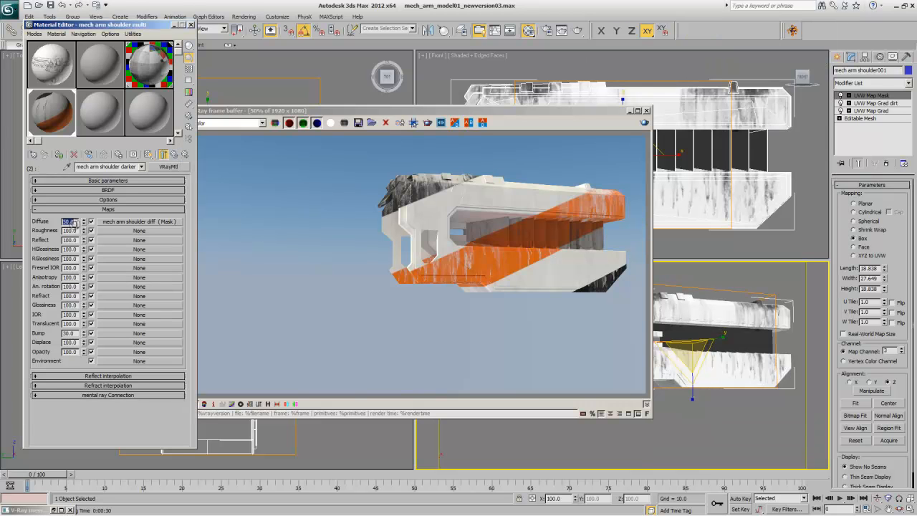
pyautogui.write('25')
pyautogui.press('Return')
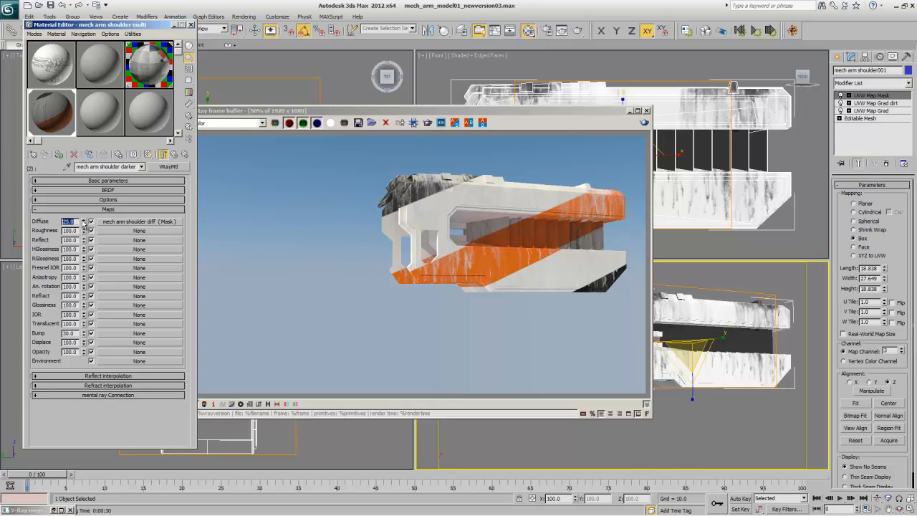
# Step: Set the diffuse color of the ID 2 darker sub-material to black and render the shoulder again
pyautogui.click(172, 153)
pyautogui.click(113, 242)
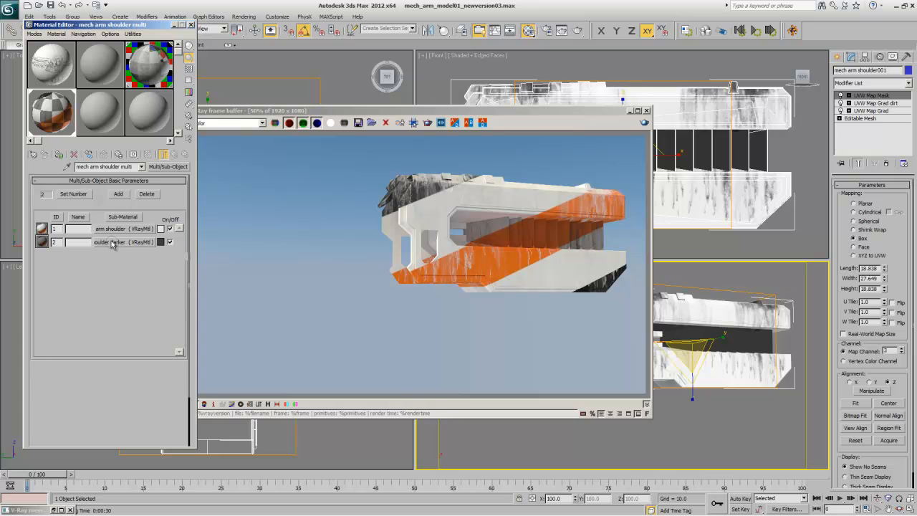
pyautogui.click(89, 183)
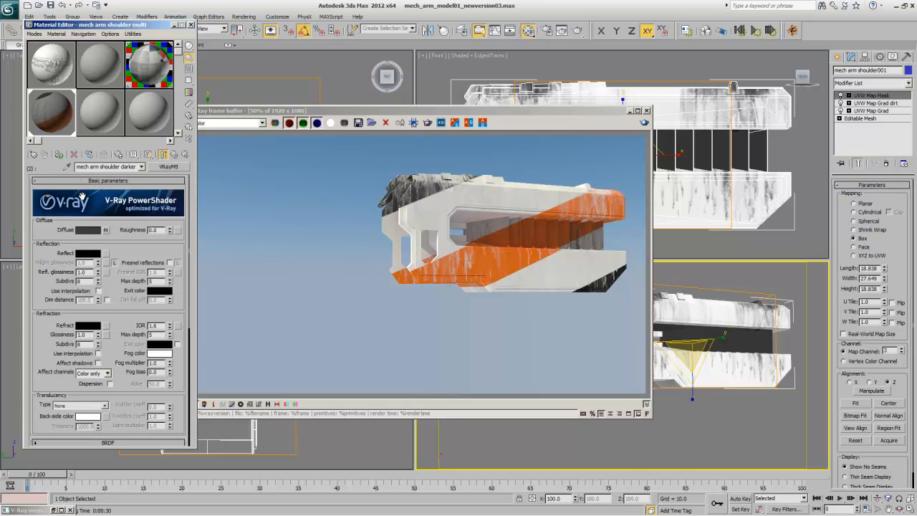
pyautogui.click(87, 229)
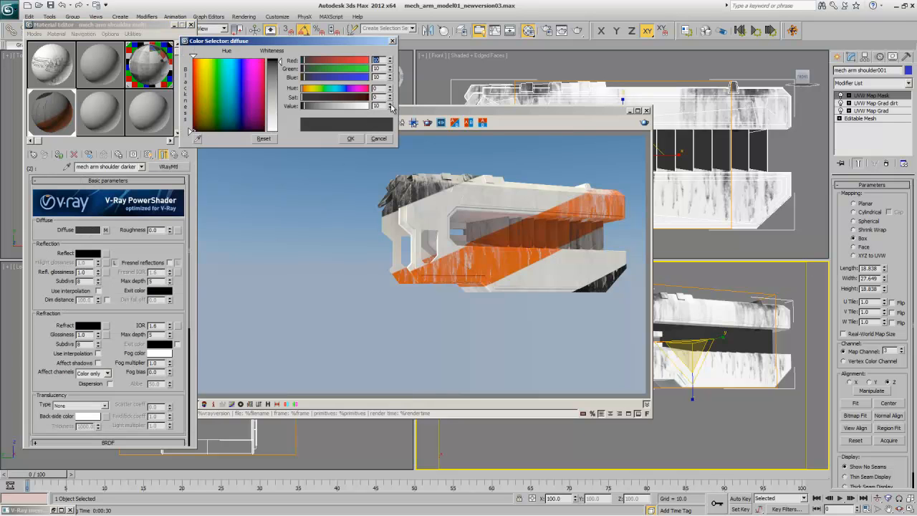
pyautogui.rightClick(390, 106)
pyautogui.click(350, 139)
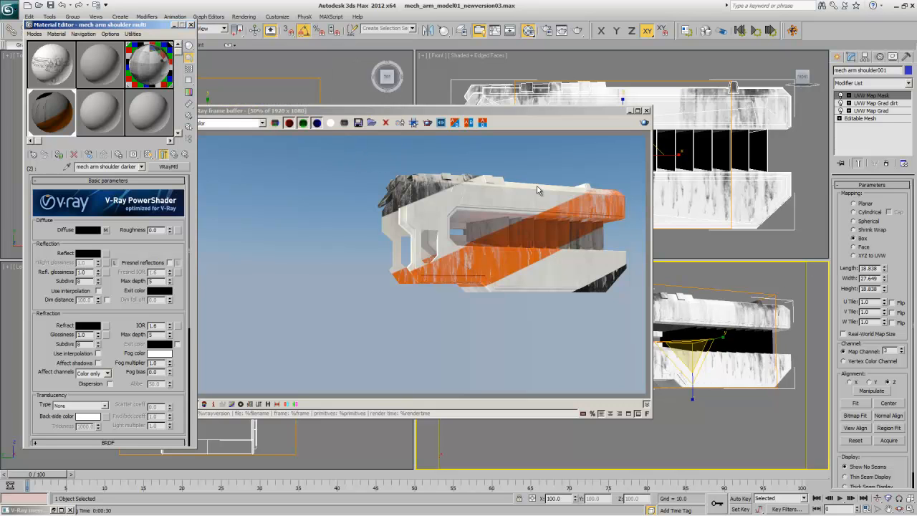
pyautogui.click(644, 122)
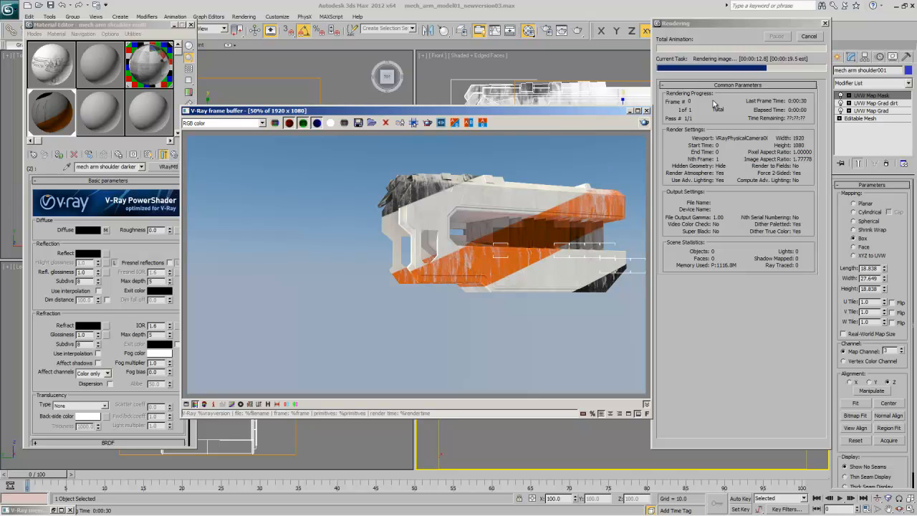
# Step: In the ID 1 sub-material's Layer 1 Gradient Ramp, set the noise type to Fractal with 10 levels
pyautogui.click(174, 155)
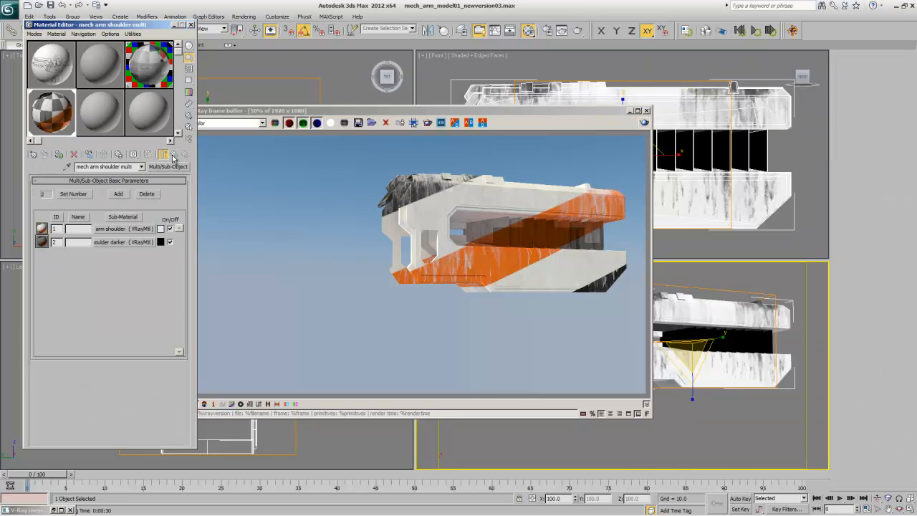
pyautogui.click(114, 229)
pyautogui.click(109, 183)
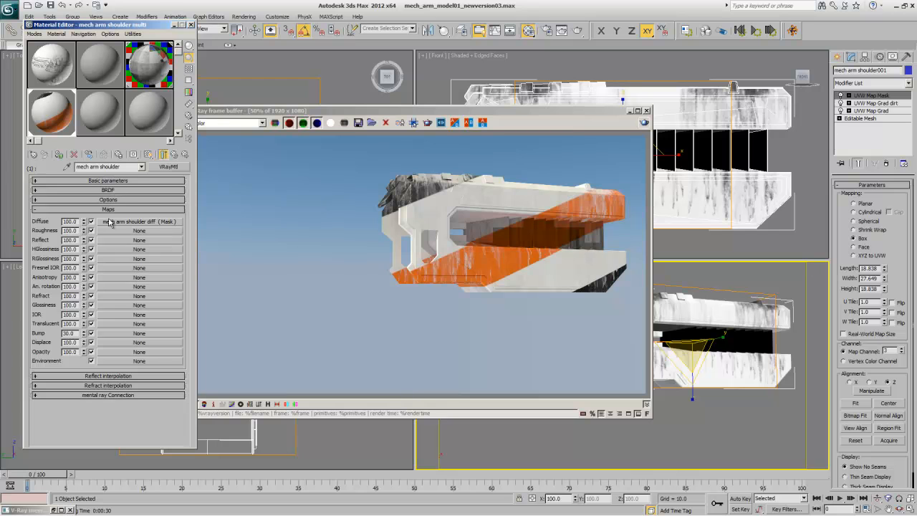
pyautogui.click(109, 222)
pyautogui.click(107, 205)
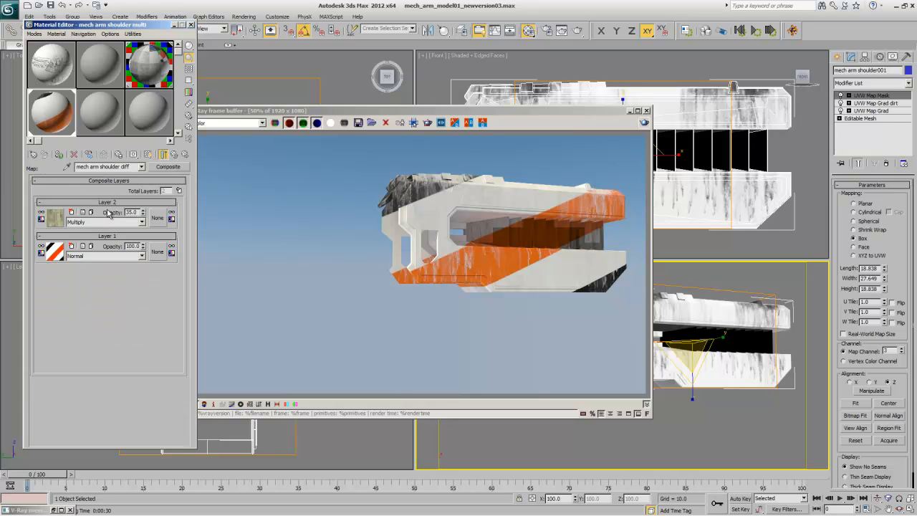
pyautogui.click(56, 250)
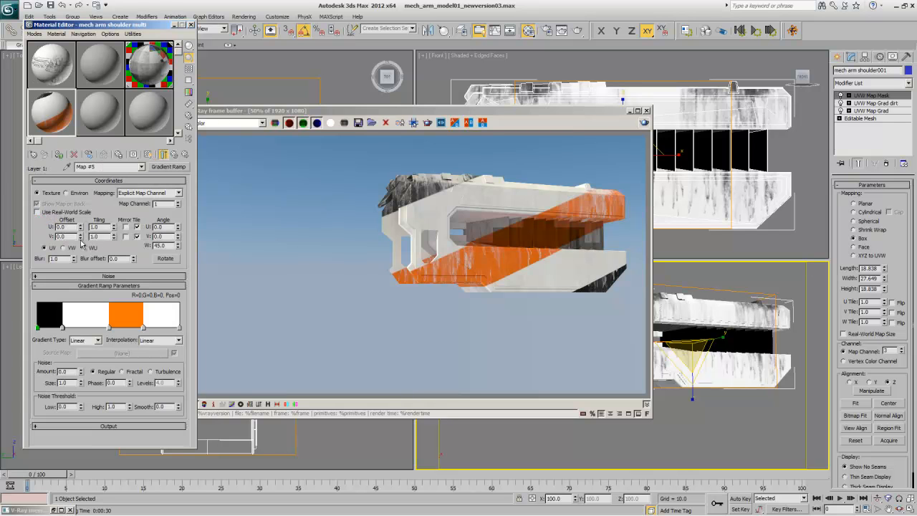
pyautogui.click(102, 181)
pyautogui.click(123, 286)
pyautogui.moveTo(177, 298); pyautogui.dragTo(152, 195)
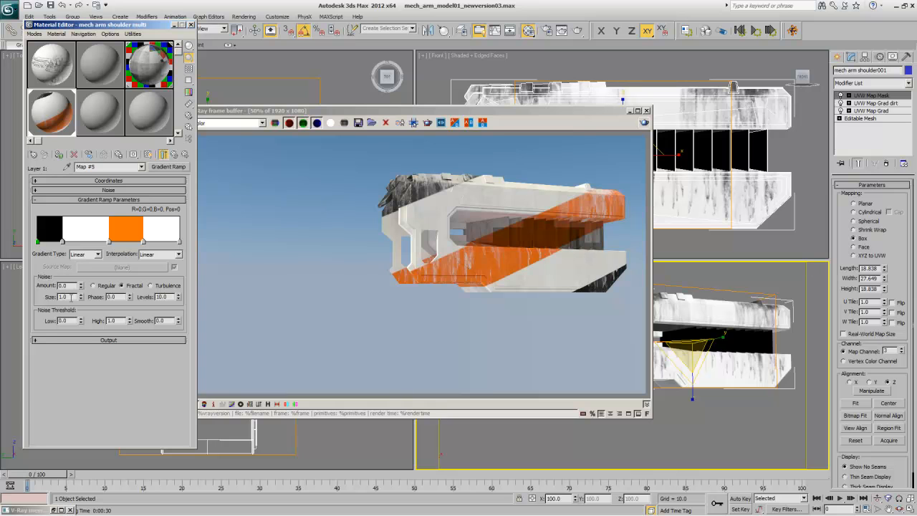
# Step: Preview the striped Gradient Ramp in a large window, add a slight noise amount to its edges, and return to the Multi/Sub-Object level
pyautogui.doubleClick(58, 123)
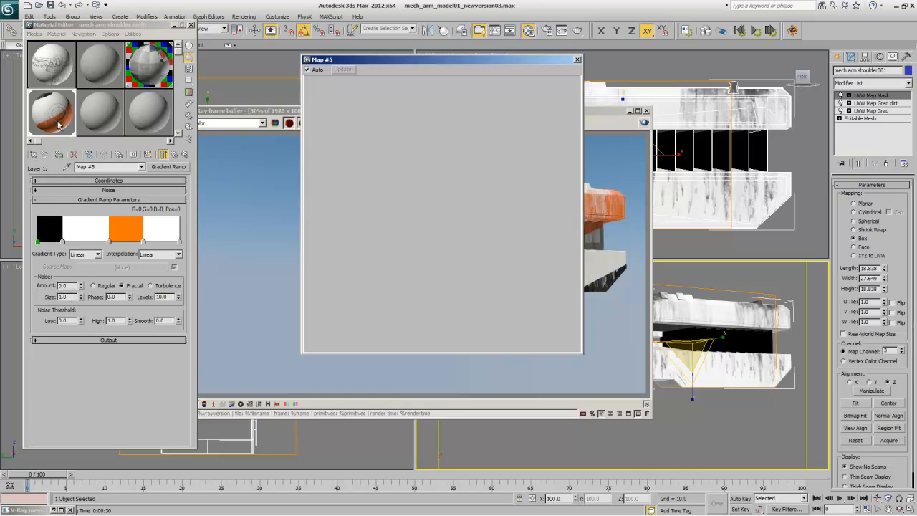
pyautogui.click(163, 156)
pyautogui.click(81, 284)
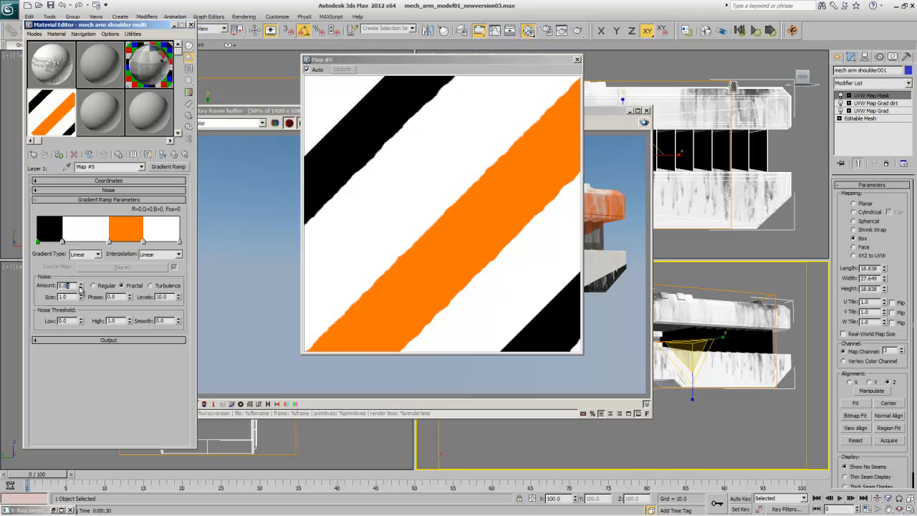
pyautogui.click(81, 288)
pyautogui.click(173, 155)
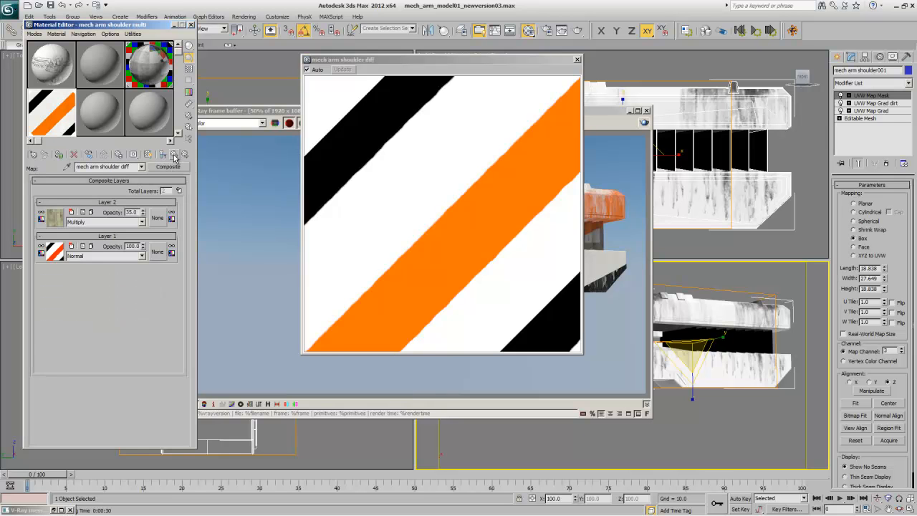
pyautogui.click(172, 154)
pyautogui.click(174, 154)
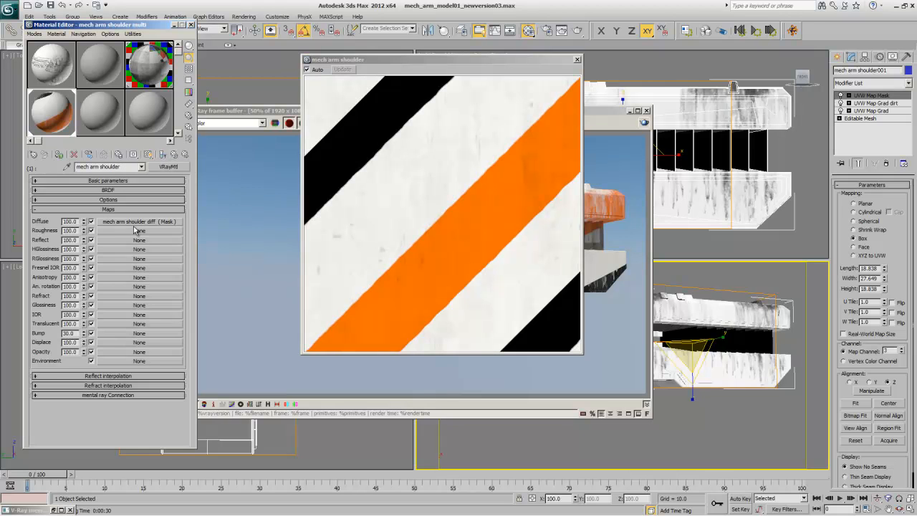
pyautogui.click(174, 154)
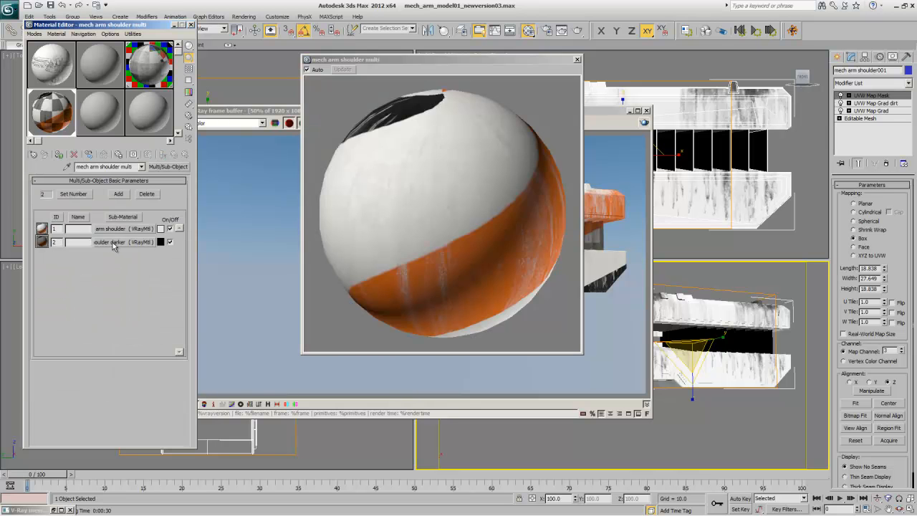
# Step: Give the darker sub-material's Layer 1 Gradient Ramp Fractal noise with amount 0.005 and 10 levels
pyautogui.click(112, 242)
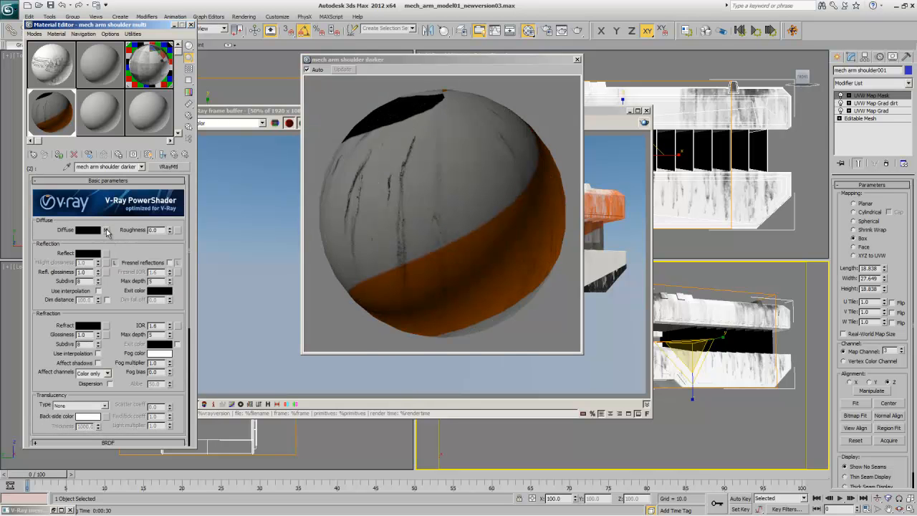
pyautogui.click(106, 230)
pyautogui.click(107, 202)
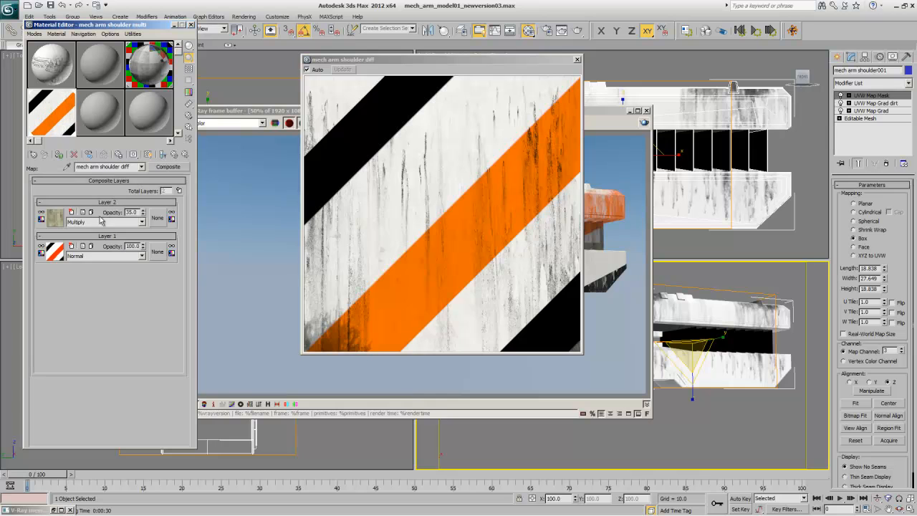
pyautogui.click(57, 252)
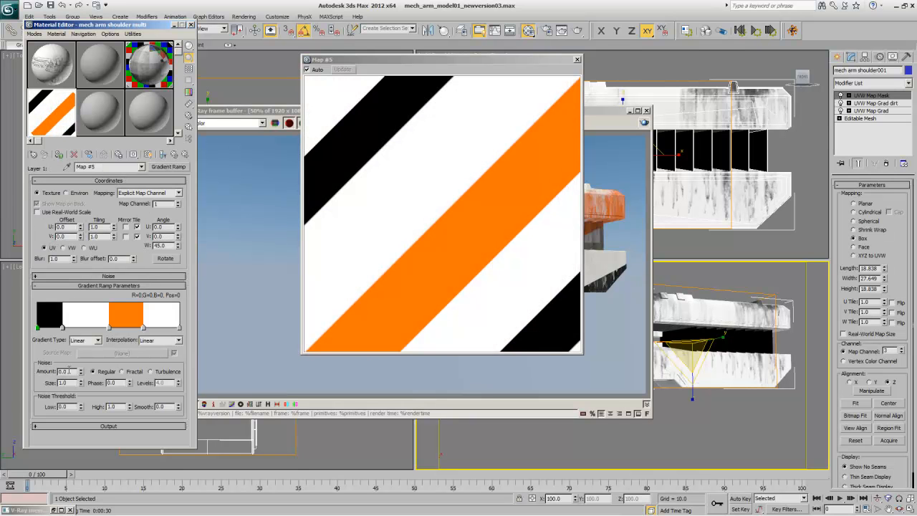
pyautogui.write('0.005')
pyautogui.click(122, 371)
pyautogui.moveTo(179, 386); pyautogui.dragTo(173, 265)
pyautogui.click(172, 156)
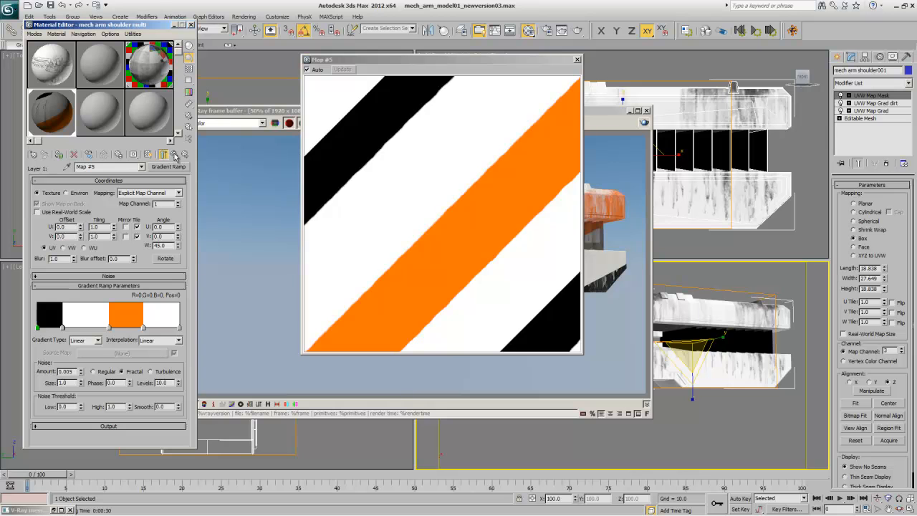
# Step: Return to the darker sub-material's top level, close the material editor and render the shoulder again
pyautogui.click(174, 154)
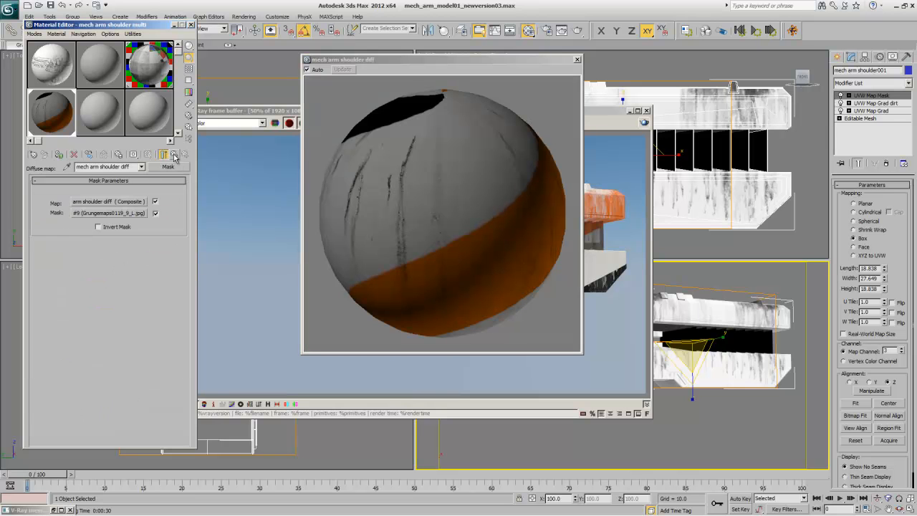
pyautogui.click(174, 155)
pyautogui.click(190, 25)
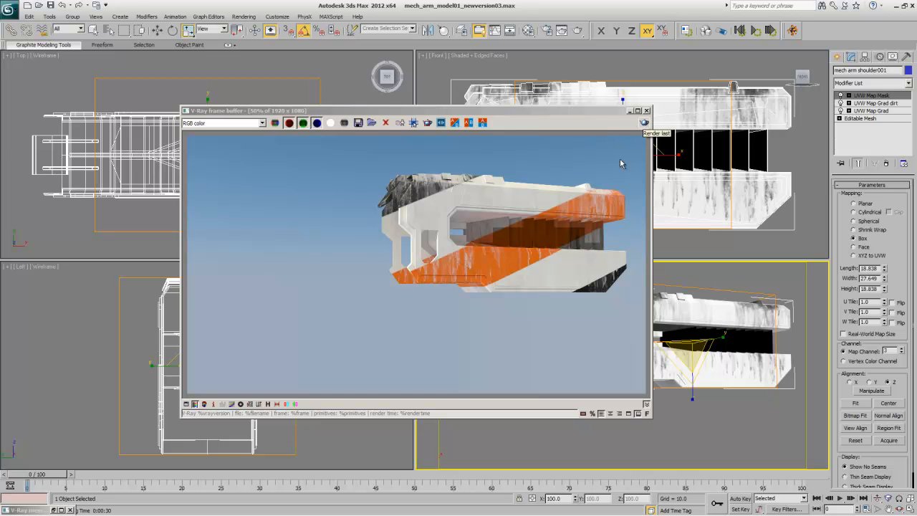
pyautogui.press('F9')
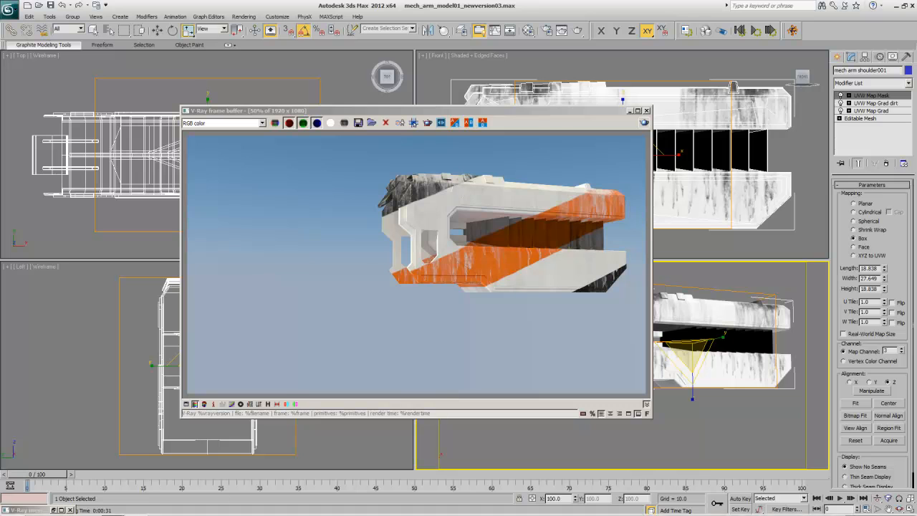
pyautogui.click(134, 507)
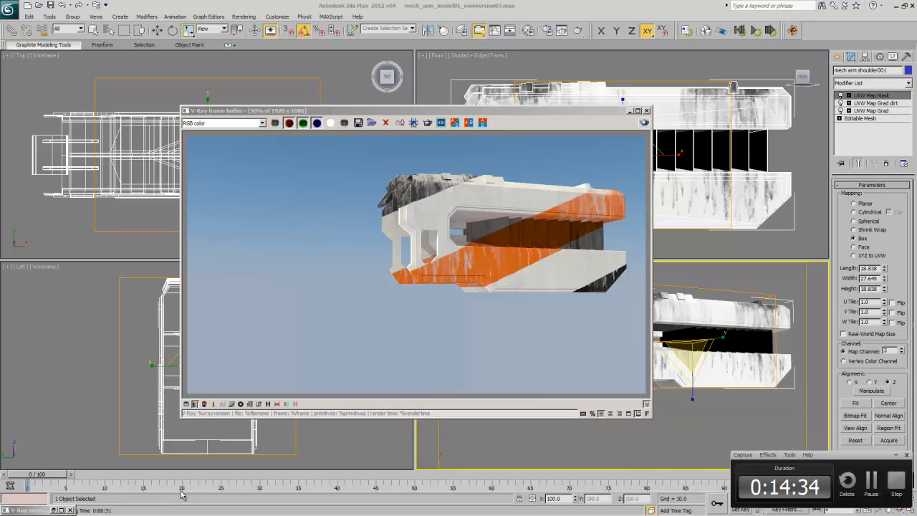
pyautogui.click(895, 455)
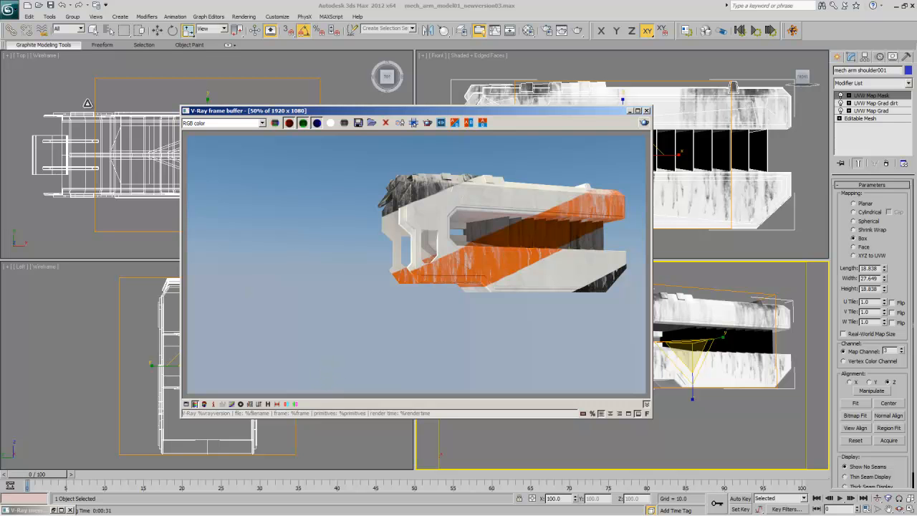
# Step: Save the scene under its current name and close the V-Ray frame buffer
pyautogui.click(9, 10)
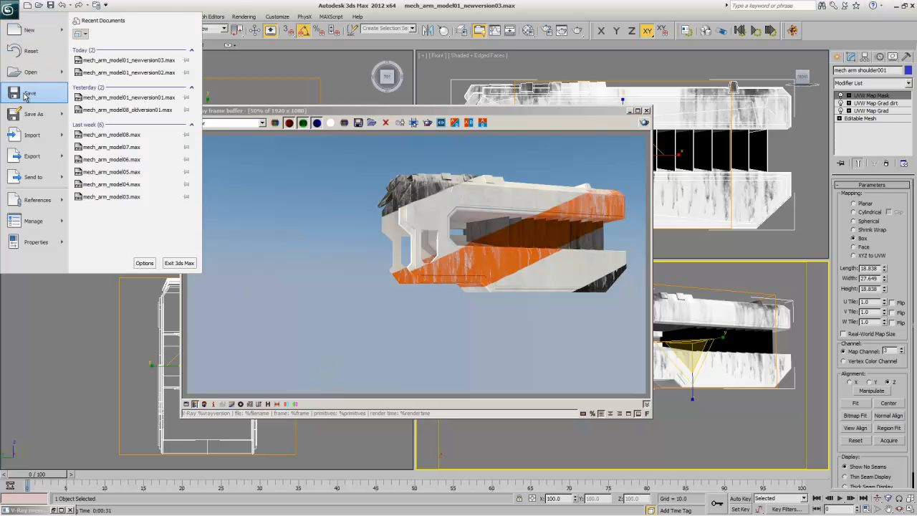
pyautogui.click(25, 96)
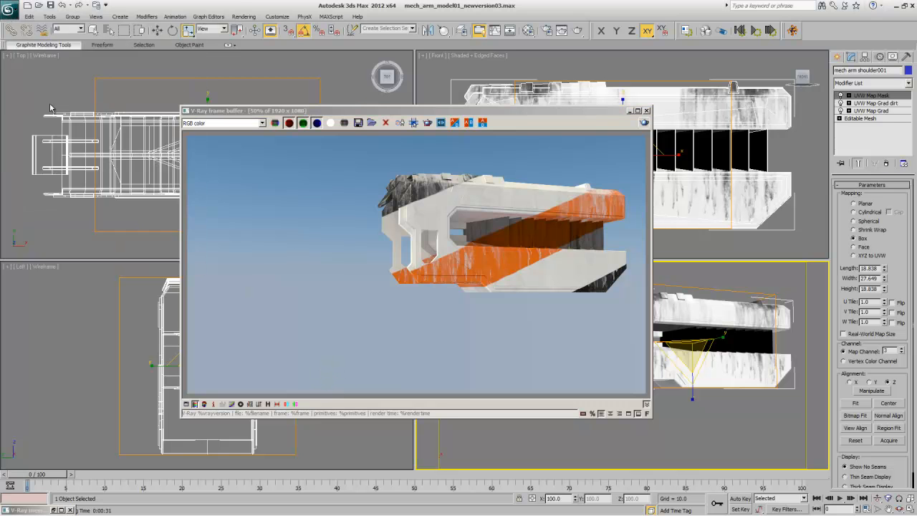
pyautogui.click(646, 110)
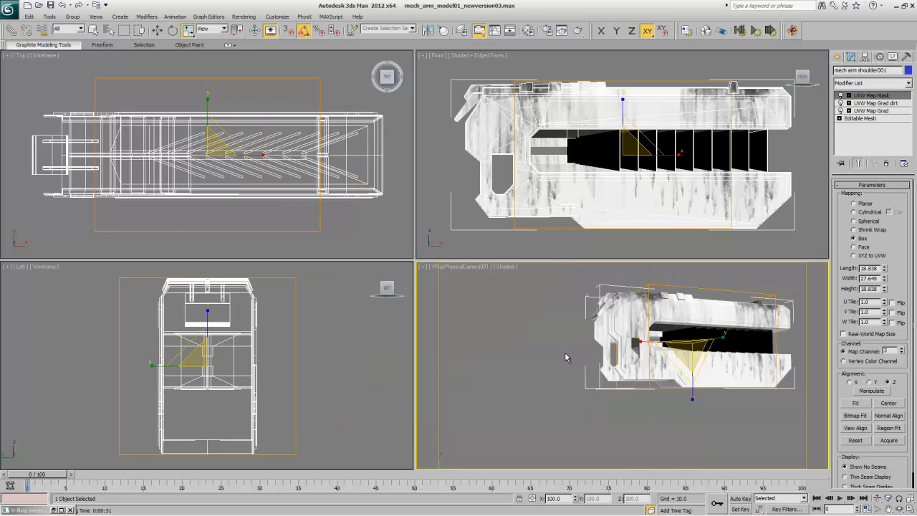
# Step: Unhide all objects in the maximized Front viewport, clear the selection and set its display to Wireframe
pyautogui.rightClick(522, 235)
pyautogui.hotkey('alt', 'w')
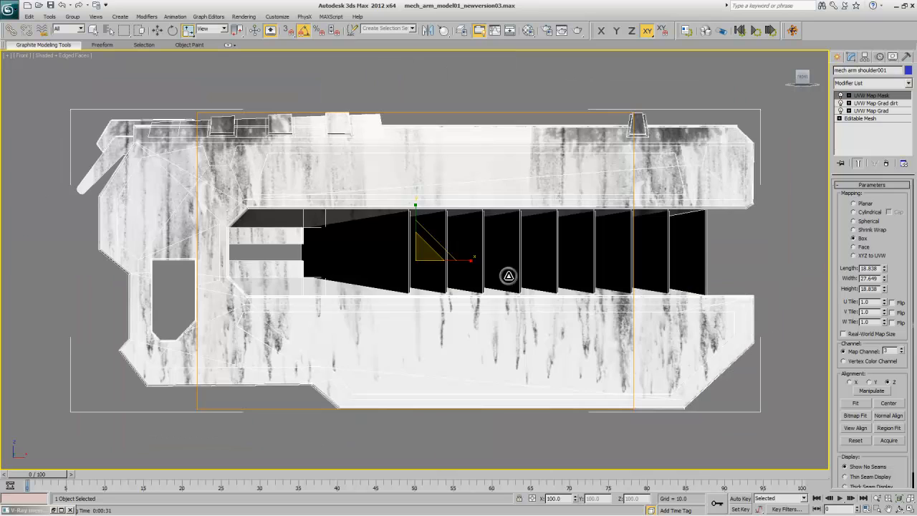
pyautogui.rightClick(508, 272)
pyautogui.click(528, 230)
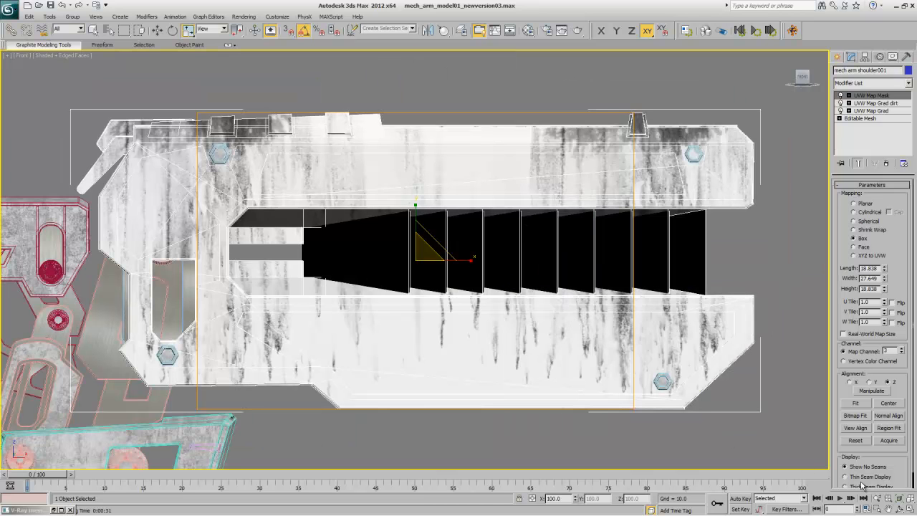
pyautogui.hotkey('ctrl', 'd')
pyautogui.click(72, 56)
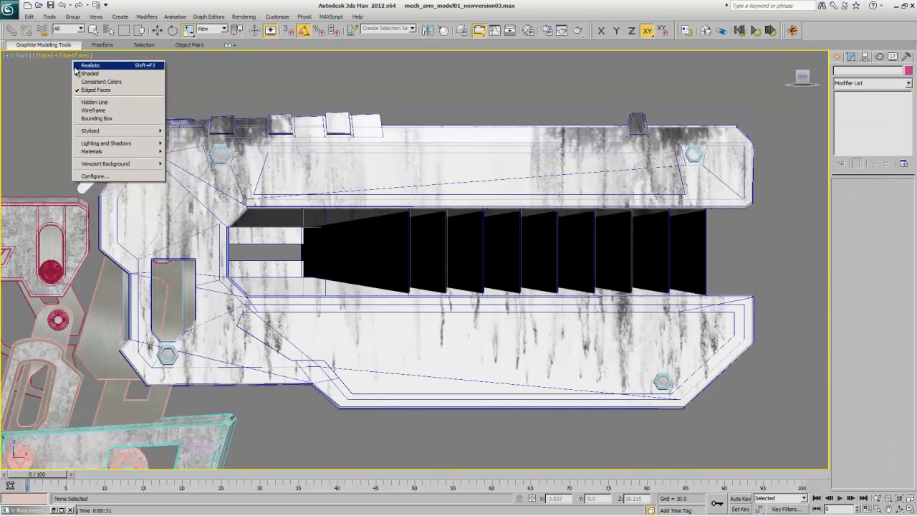
pyautogui.click(85, 111)
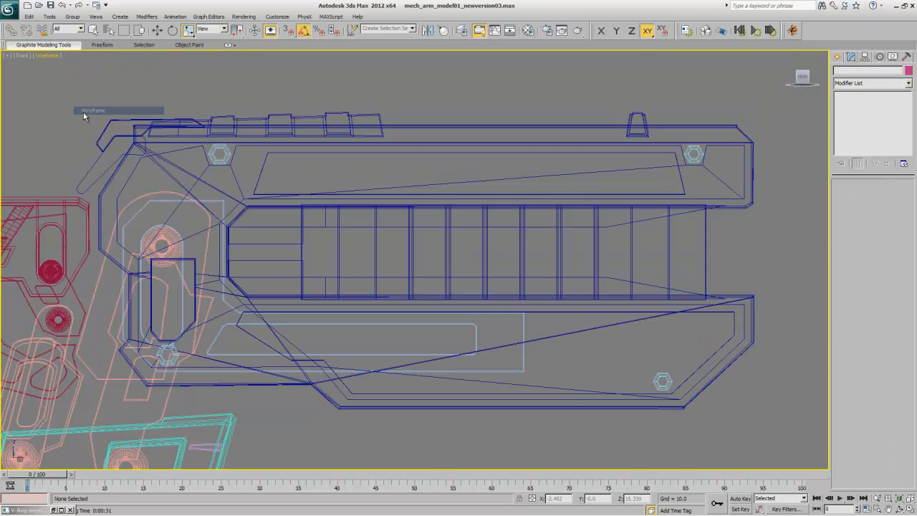
# Step: Close the large material preview and open the Layer 1 Gradient Ramp of the ID 1 sub-material's diffuse Composite map
pyautogui.click(528, 30)
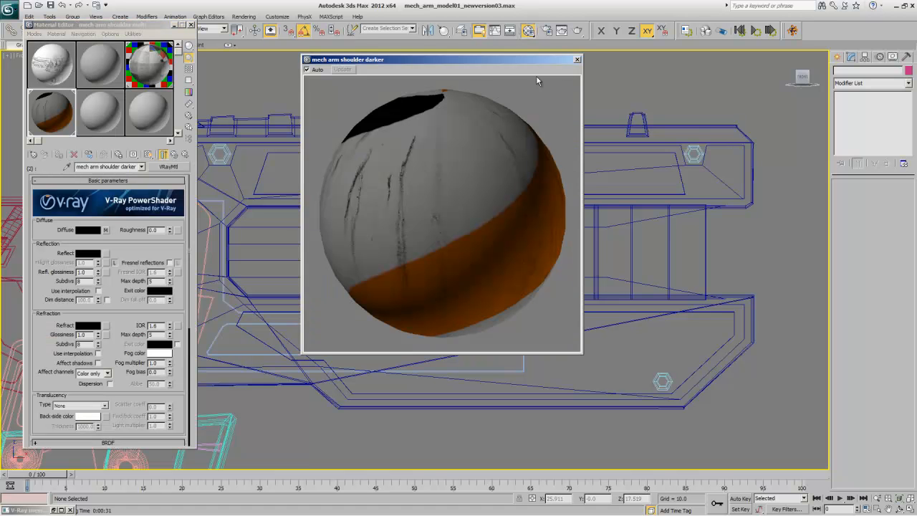
pyautogui.click(577, 60)
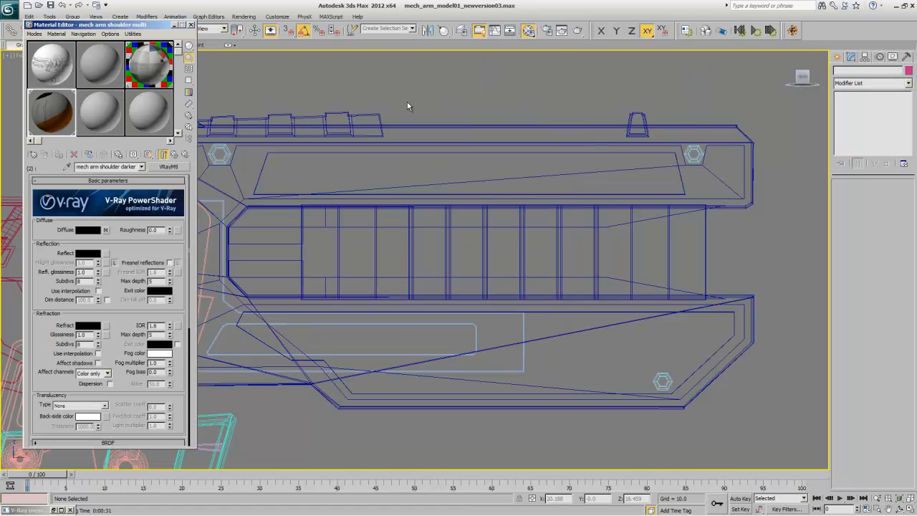
pyautogui.click(169, 154)
pyautogui.click(103, 243)
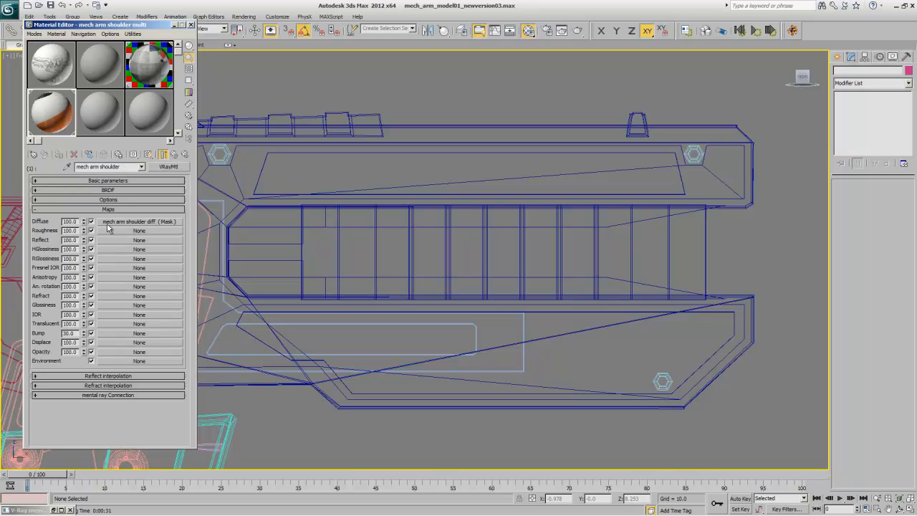
pyautogui.click(107, 222)
pyautogui.click(108, 201)
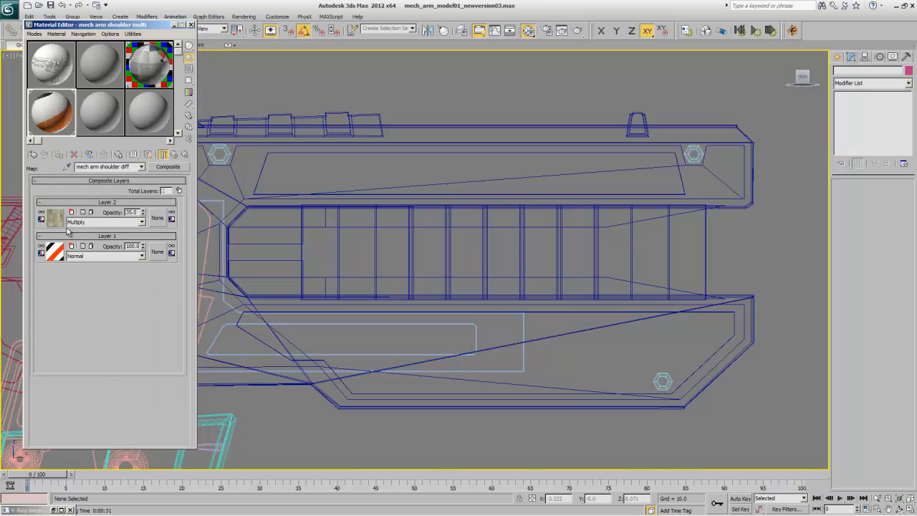
pyautogui.click(56, 252)
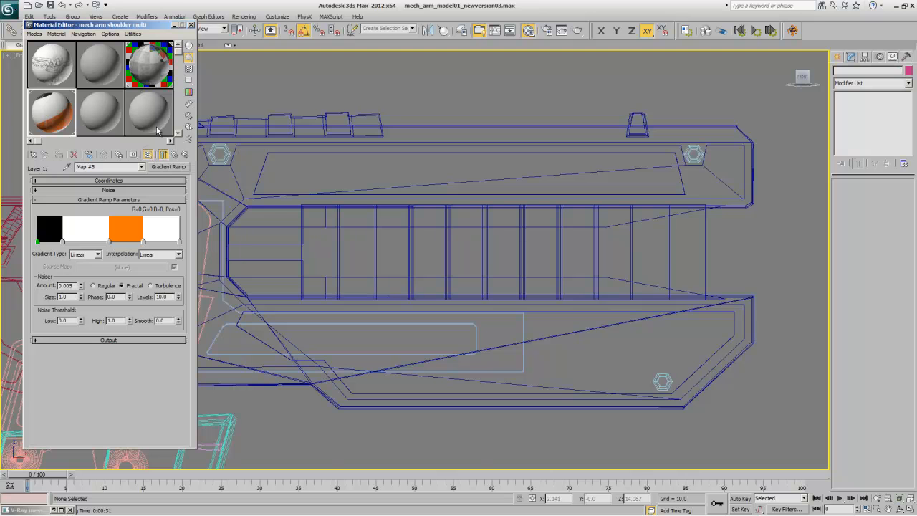
# Step: Select the shoulder with its bolts, L-shaped groove part and the two pink elbow pieces, and hide all unselected objects
pyautogui.moveTo(133, 26); pyautogui.dragTo(556, 28)
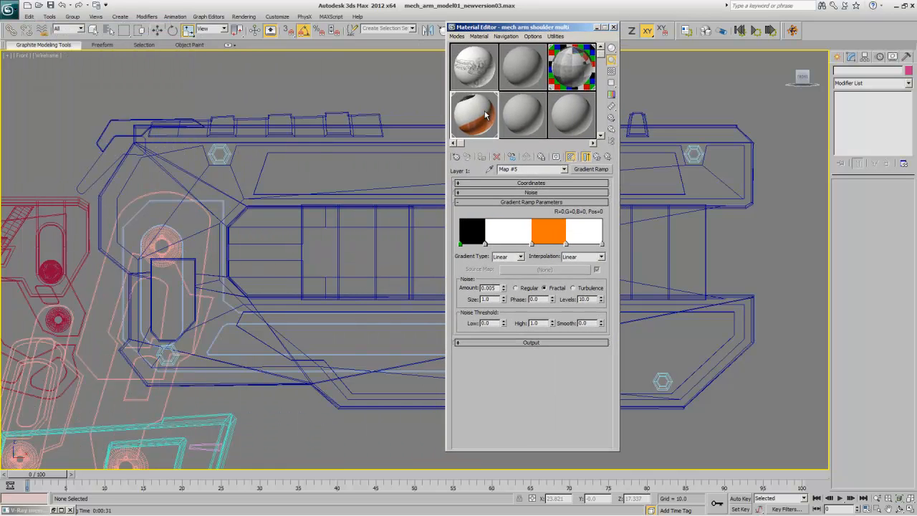
pyautogui.click(877, 497)
pyautogui.moveTo(324, 233); pyautogui.dragTo(241, 353)
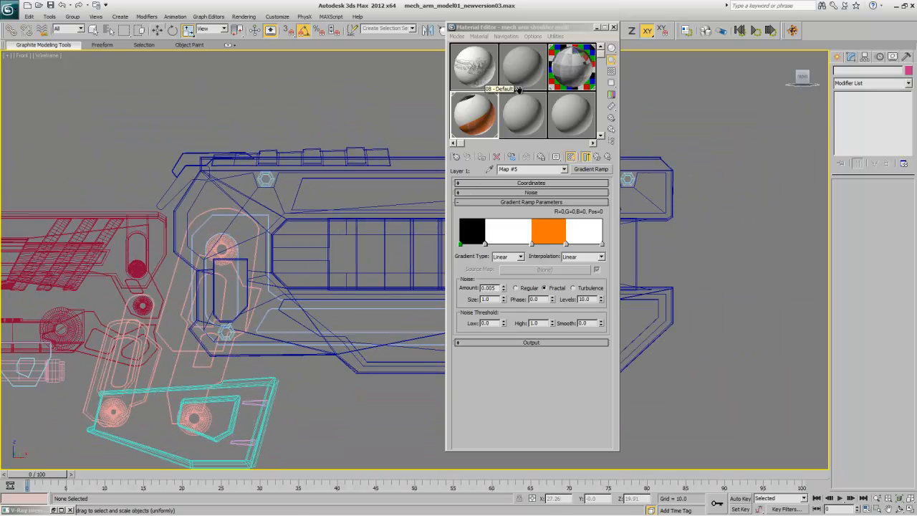
pyautogui.click(211, 373)
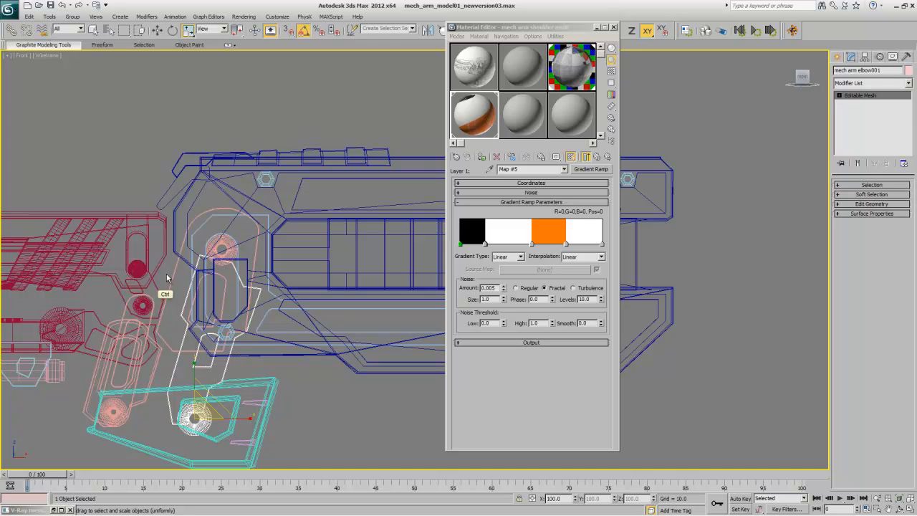
pyautogui.keyDown('ctrl'); pyautogui.click(179, 304); pyautogui.keyUp('ctrl')
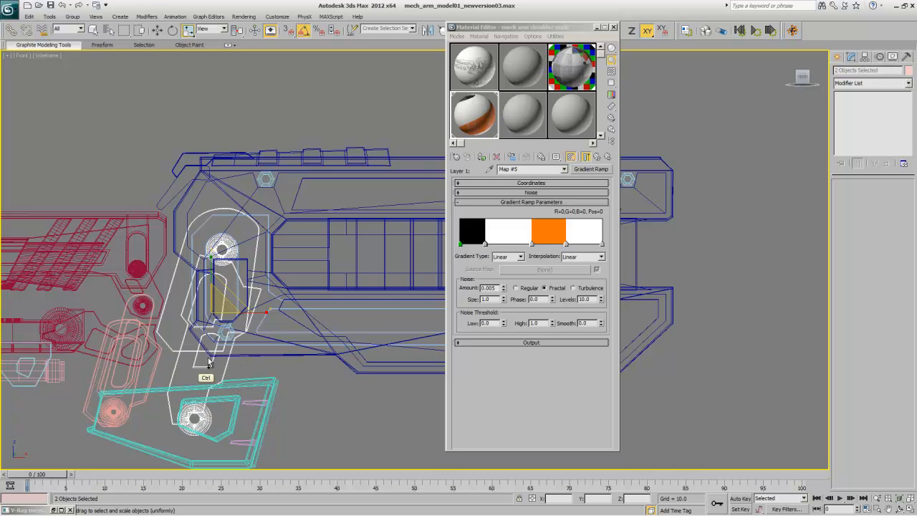
pyautogui.keyDown('ctrl'); pyautogui.moveTo(211, 363); pyautogui.dragTo(716, 129); pyautogui.keyUp('ctrl')
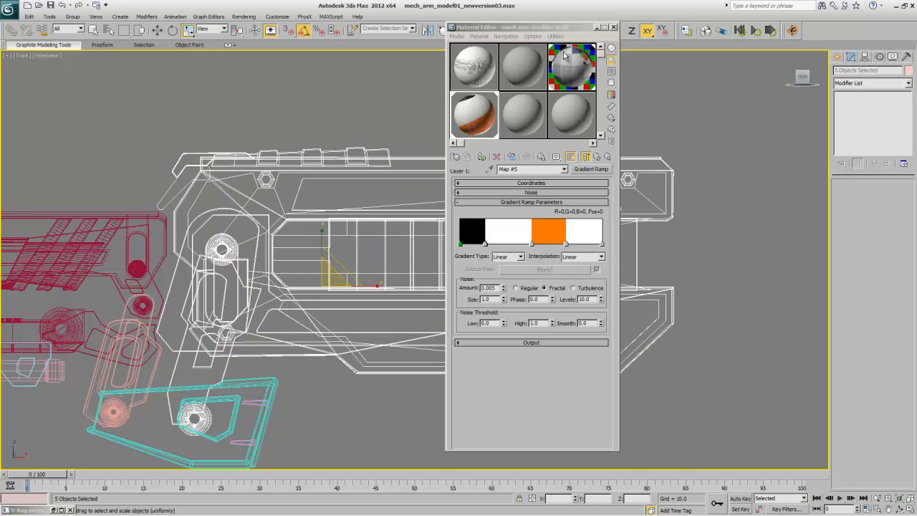
pyautogui.moveTo(535, 29); pyautogui.dragTo(584, 31)
pyautogui.rightClick(337, 246)
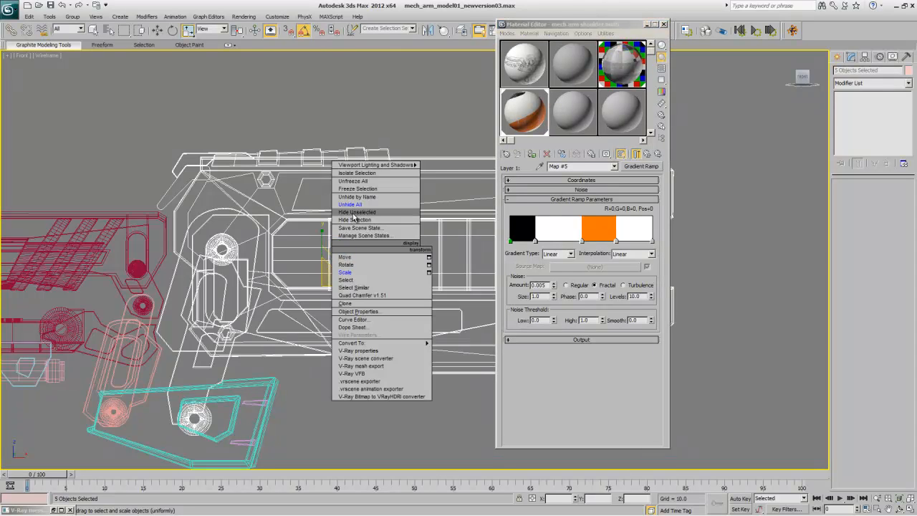
pyautogui.click(354, 213)
# Step: Copy the shoulder's three UVW Map modifiers (Mask, Grad dirt and Grad) from its modifier stack
pyautogui.click(310, 387)
pyautogui.moveTo(319, 381); pyautogui.dragTo(344, 348)
pyautogui.click(367, 370)
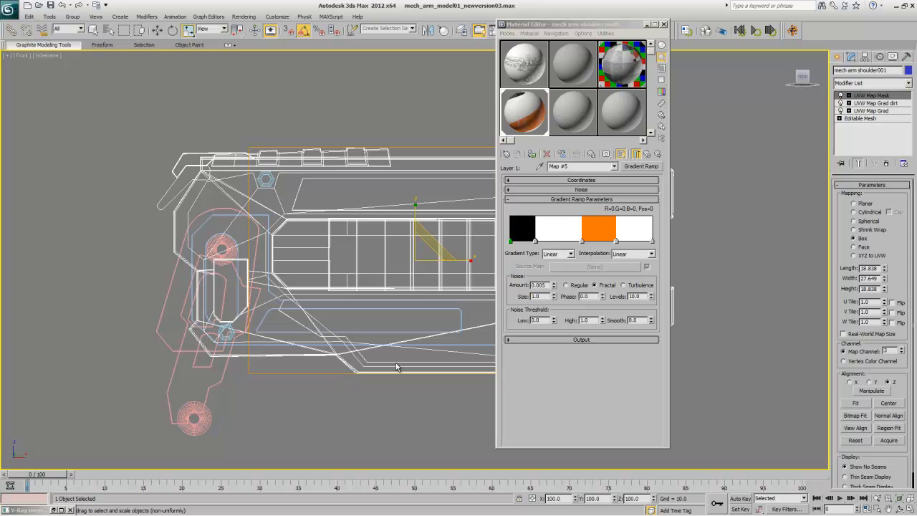
pyautogui.click(892, 58)
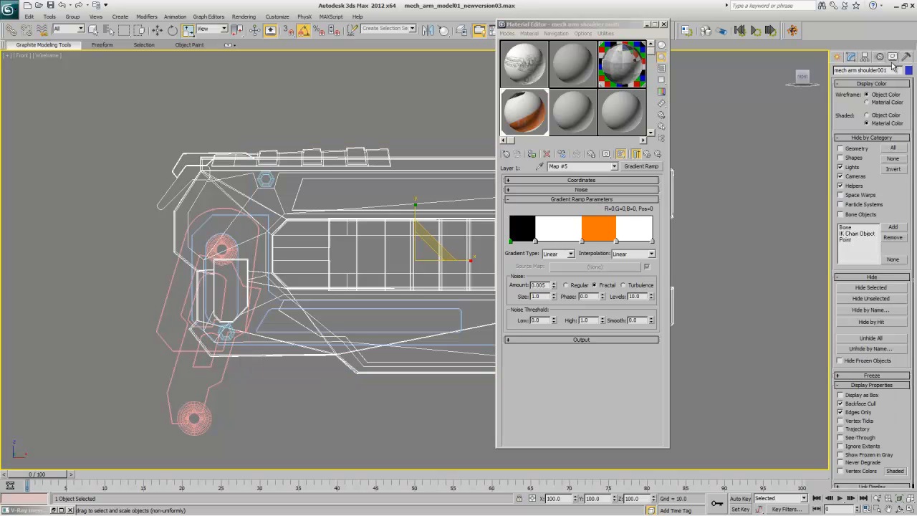
pyautogui.click(850, 57)
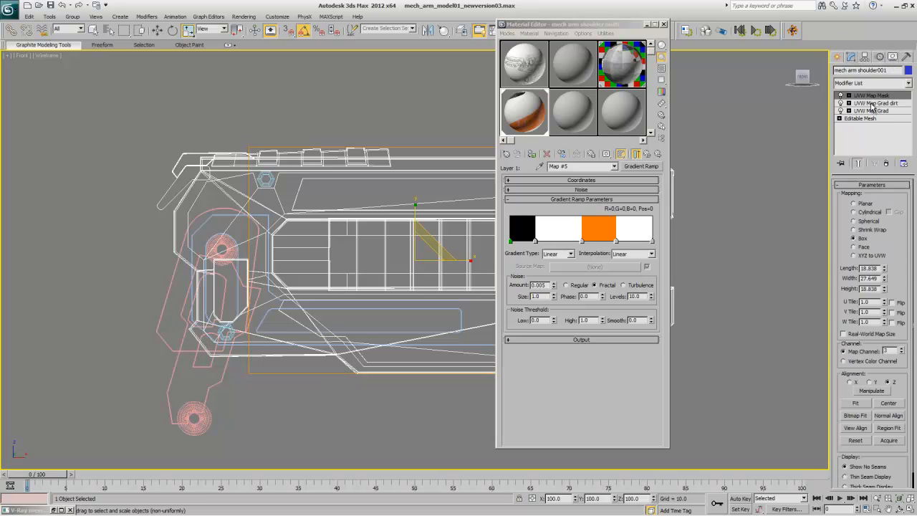
pyautogui.rightClick(866, 111)
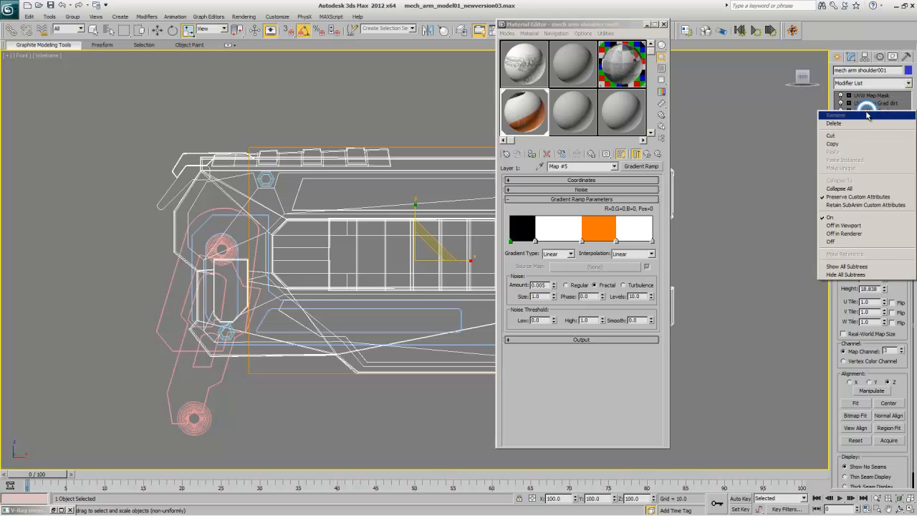
pyautogui.click(845, 143)
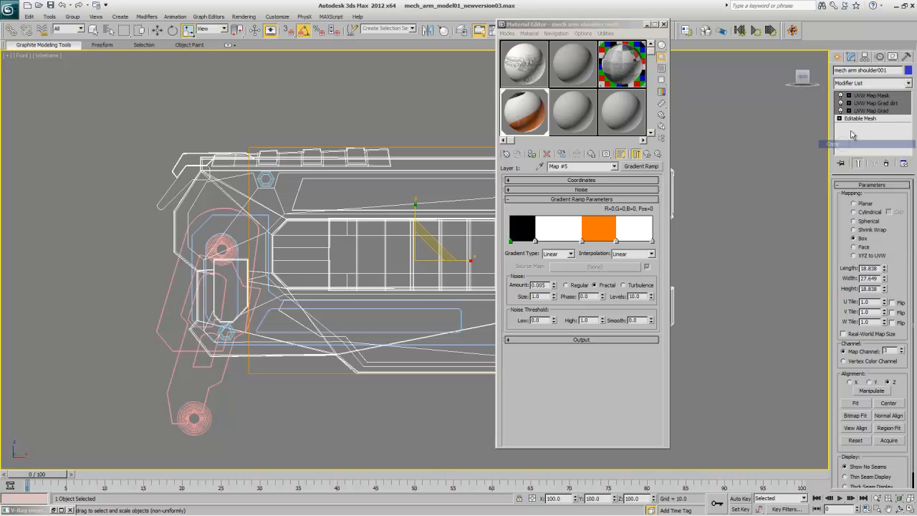
# Step: Freeze the selected shoulder object so that the parts overlapping it can be picked
pyautogui.click(895, 58)
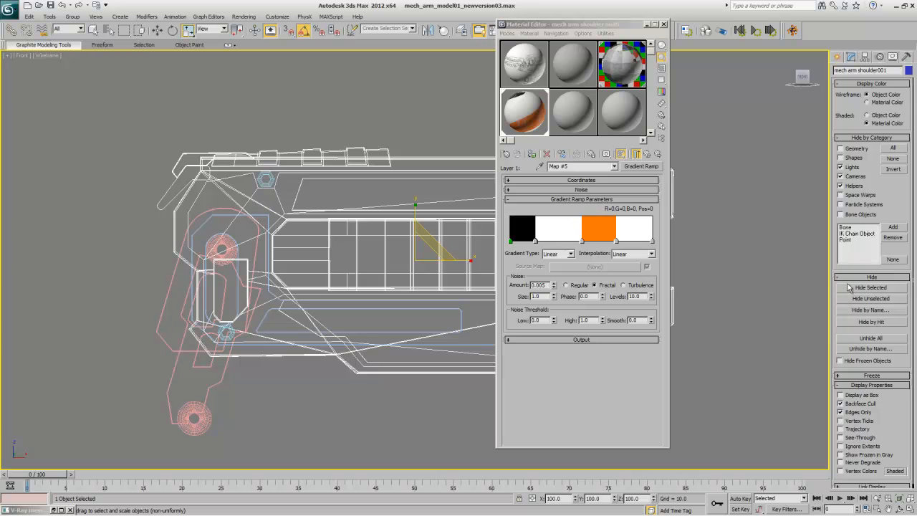
pyautogui.click(850, 277)
pyautogui.click(851, 286)
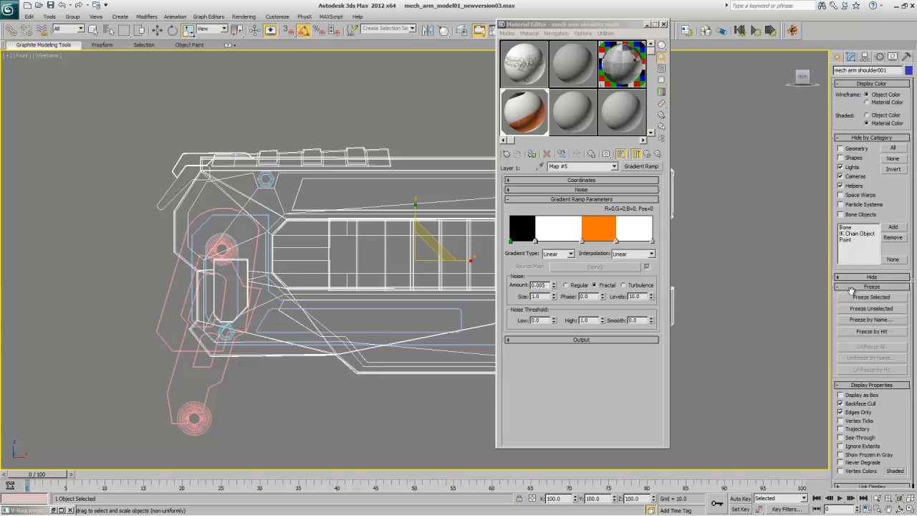
pyautogui.click(850, 300)
# Step: Replace the UVW Map modifier on the mech arm L grove001 part with the three UVW Map modifiers copied from the shoulder
pyautogui.moveTo(593, 27); pyautogui.dragTo(775, 37)
pyautogui.click(457, 321)
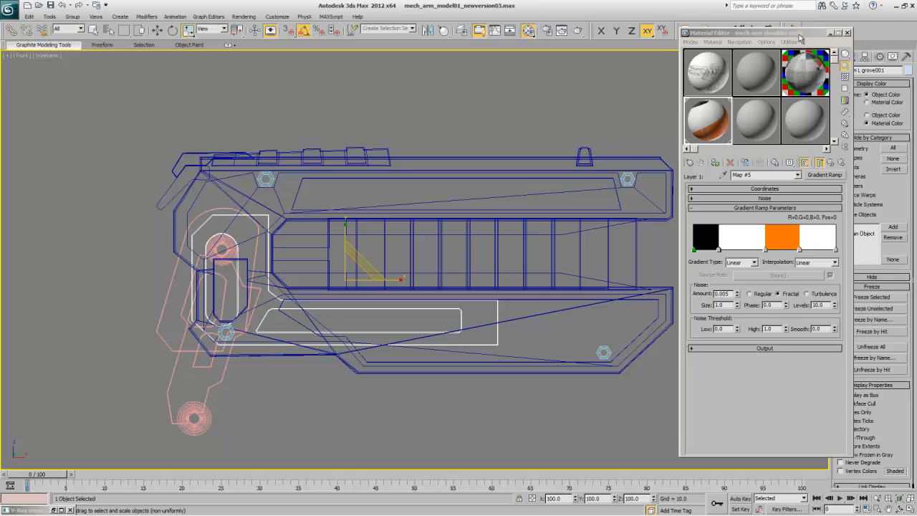
pyautogui.moveTo(800, 38); pyautogui.dragTo(766, 39)
pyautogui.click(850, 56)
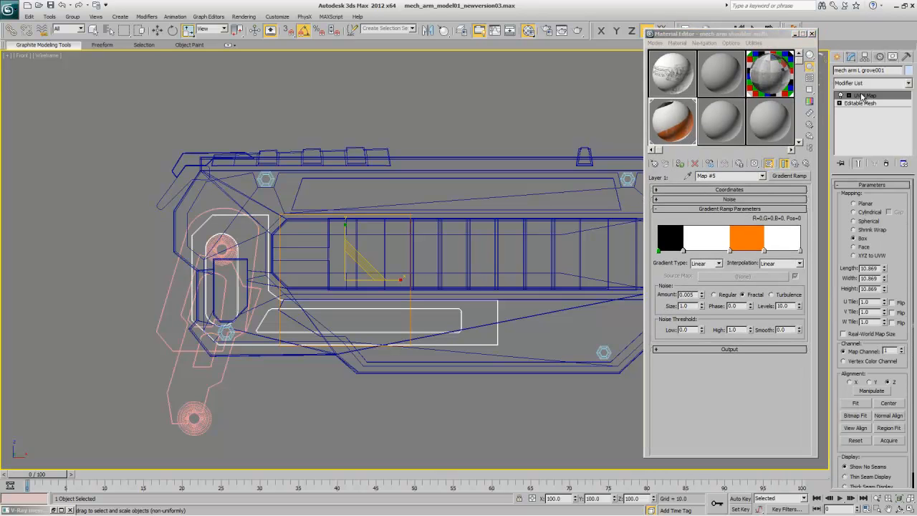
pyautogui.click(885, 163)
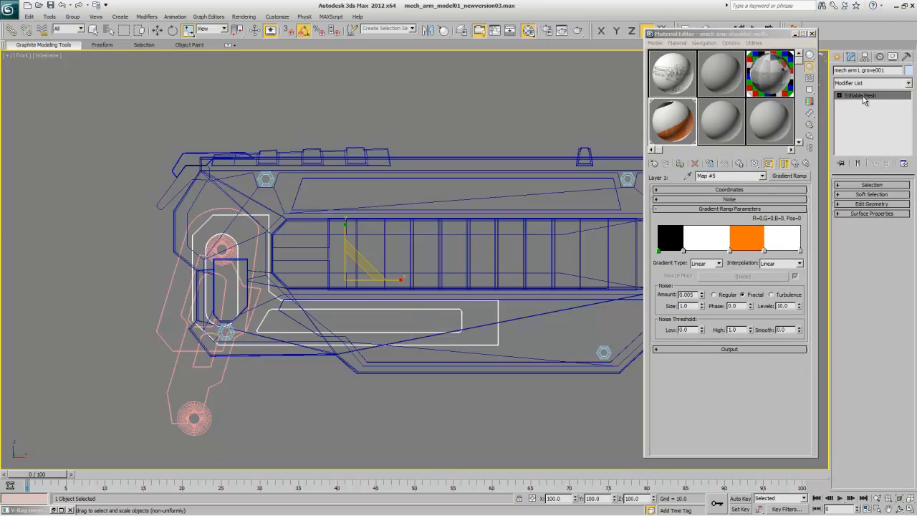
pyautogui.rightClick(864, 100)
pyautogui.click(869, 101)
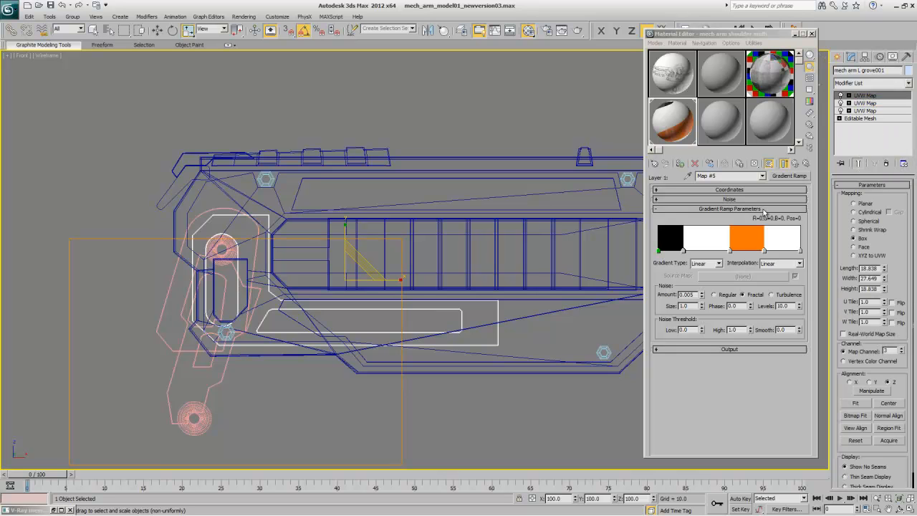
# Step: Return to the mech arm shoulder VRayMtl level and set the Front view's display to Shaded
pyautogui.click(795, 164)
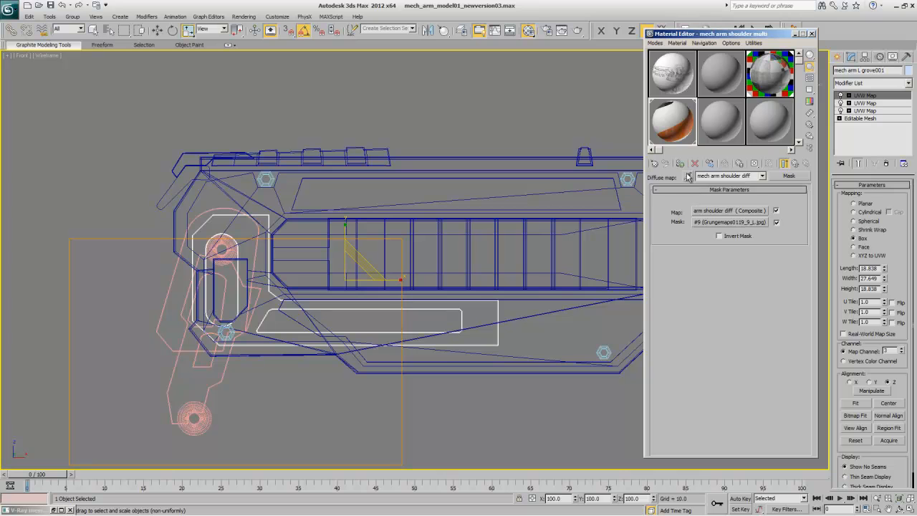
pyautogui.click(794, 164)
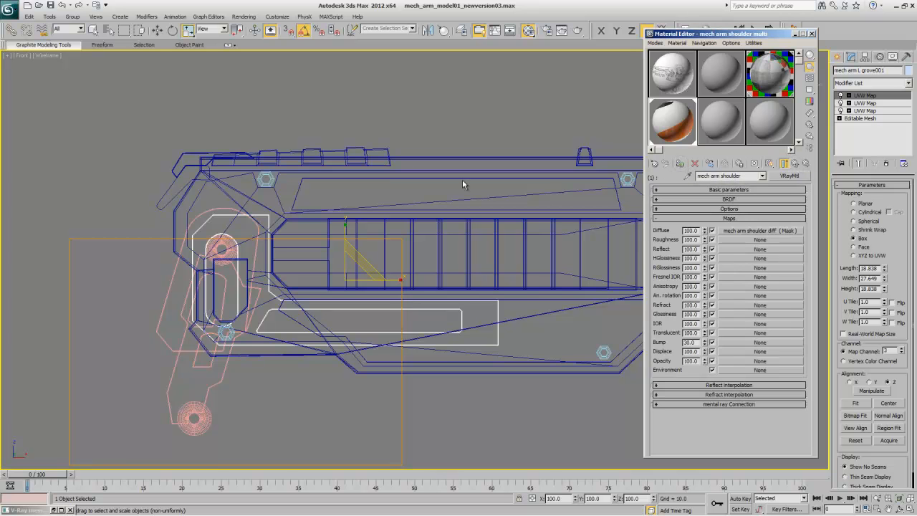
pyautogui.click(48, 56)
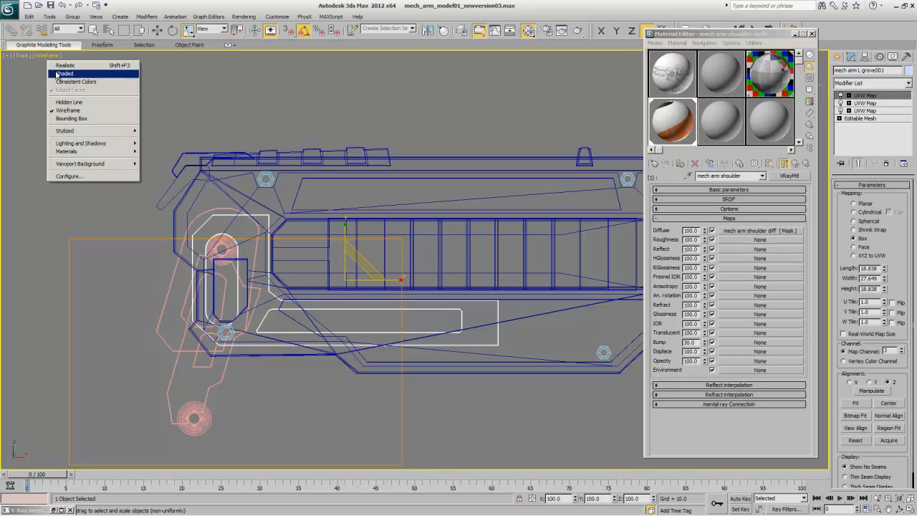
pyautogui.click(57, 72)
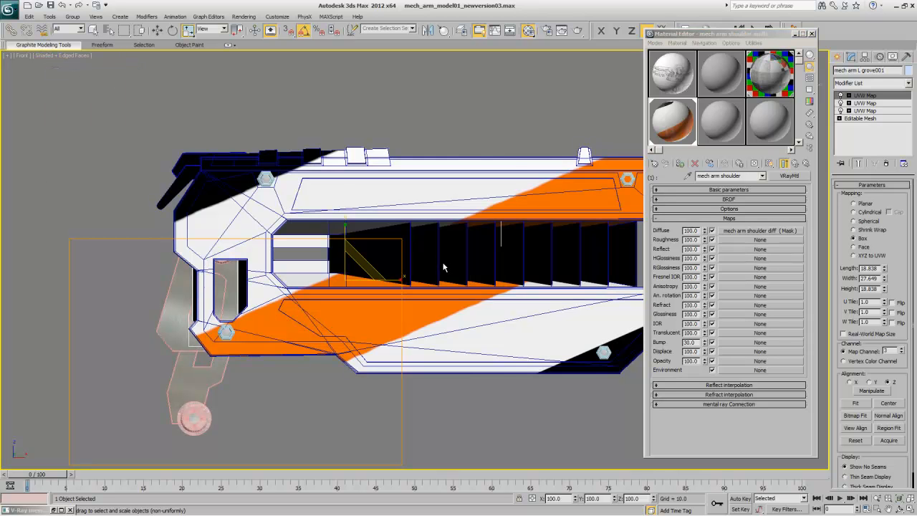
# Step: Orbit the camera view around the arm's elbow end and hide everything except the mech arm L grove001 part
pyautogui.hotkey('alt', 'w')
pyautogui.rightClick(463, 289)
pyautogui.hotkey('alt', 'w')
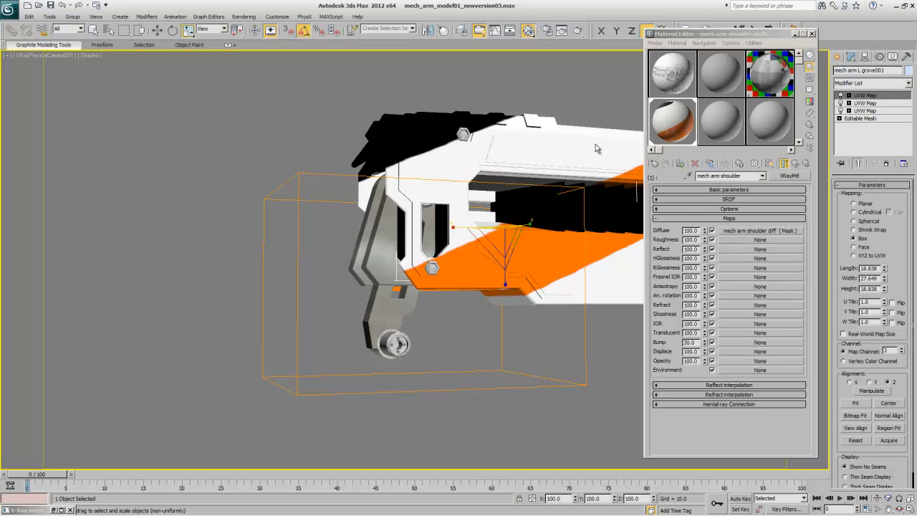
pyautogui.click(898, 508)
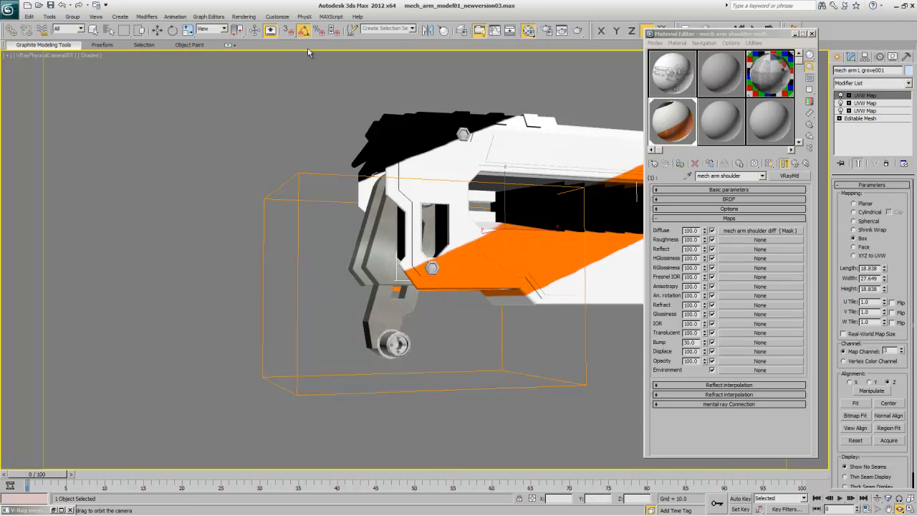
pyautogui.moveTo(284, 262); pyautogui.dragTo(303, 277)
pyautogui.rightClick(400, 284)
pyautogui.rightClick(400, 284)
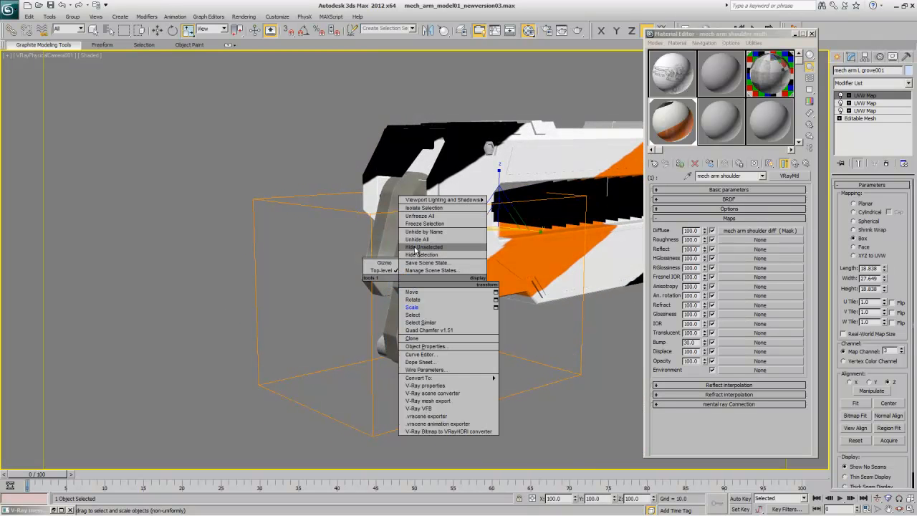
pyautogui.click(416, 248)
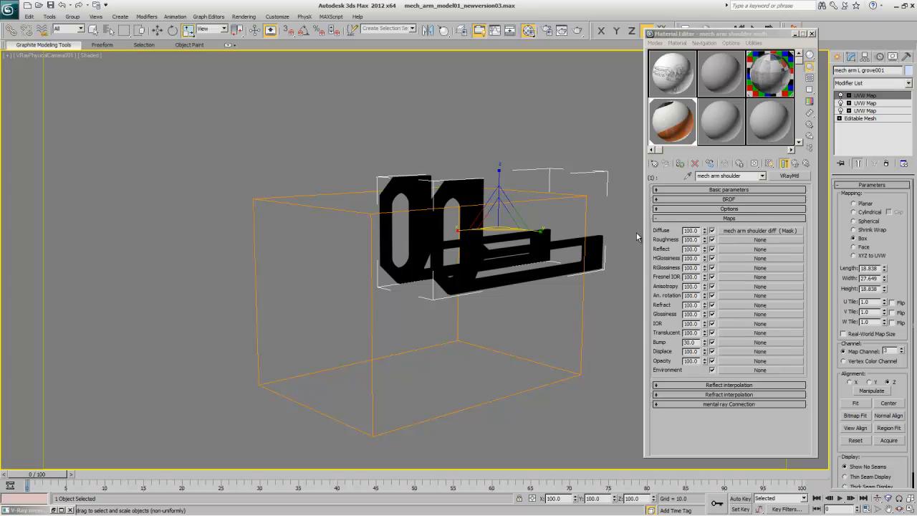
# Step: Show the diffuse composite's Layer 1 gradient ramp in the viewport and return to the Multi/Sub-Object level of the shoulder material
pyautogui.click(743, 231)
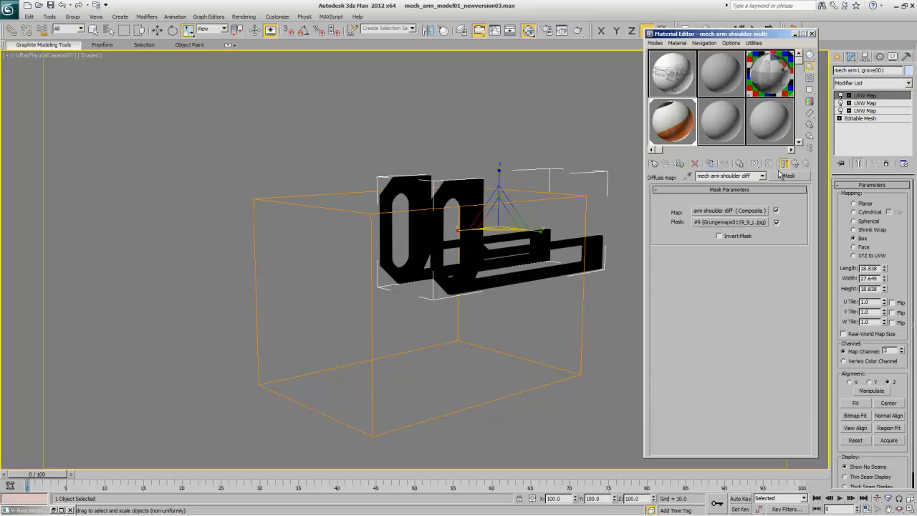
pyautogui.click(754, 209)
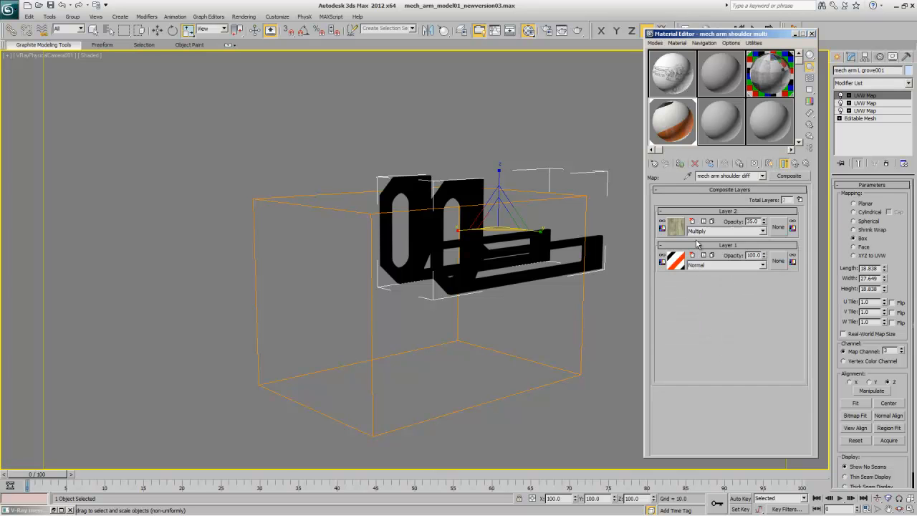
pyautogui.click(681, 259)
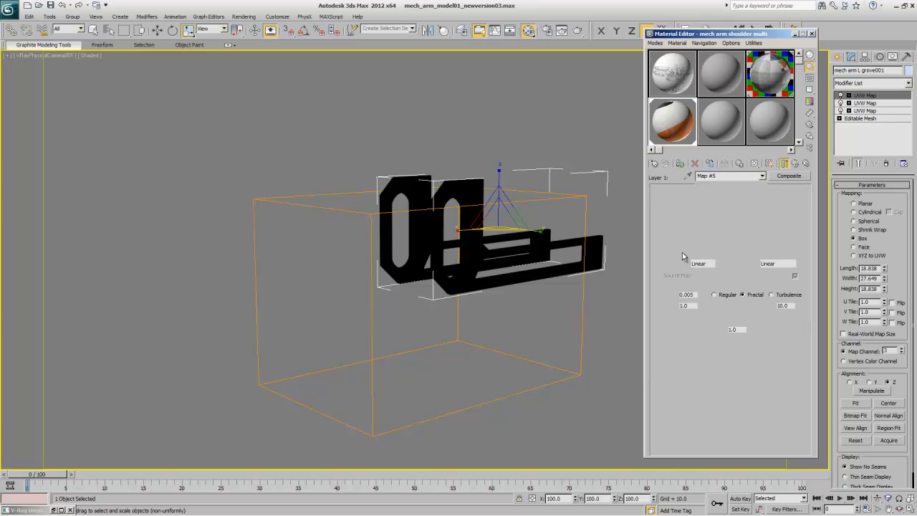
pyautogui.click(769, 164)
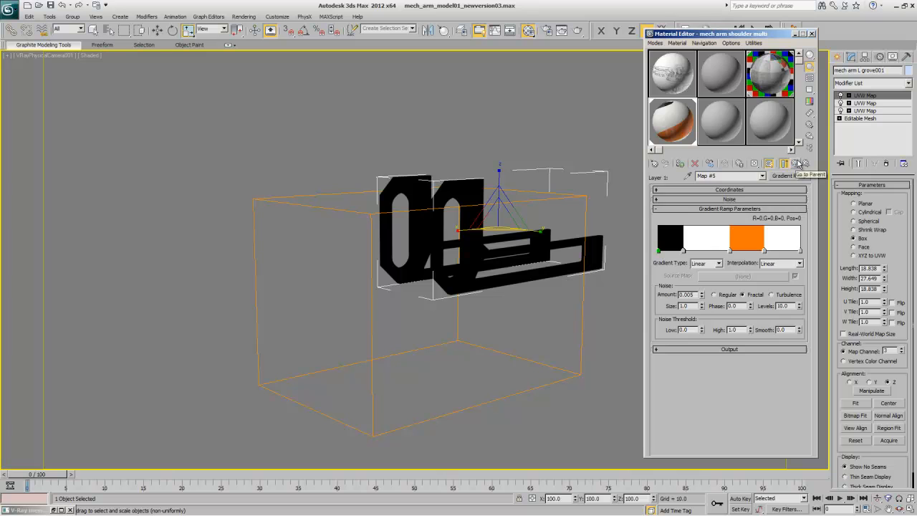
pyautogui.click(793, 164)
pyautogui.click(793, 165)
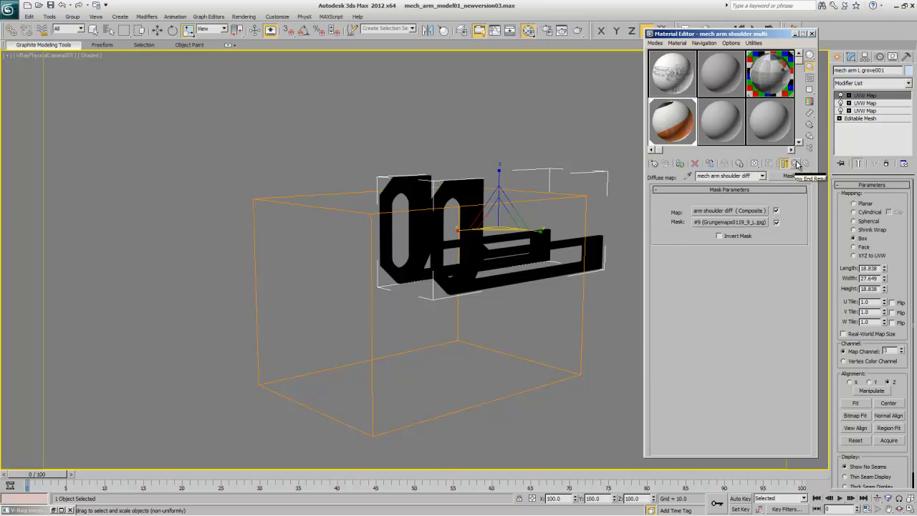
pyautogui.click(793, 164)
pyautogui.click(794, 166)
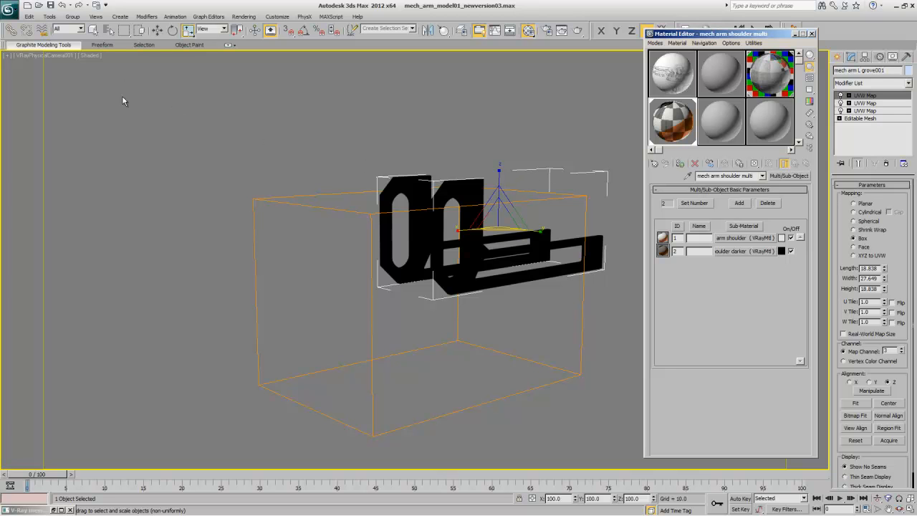
# Step: Assign material ID 1 to all elements of the mech arm L grove001 mesh and return to its topmost UVW Map modifier
pyautogui.click(866, 118)
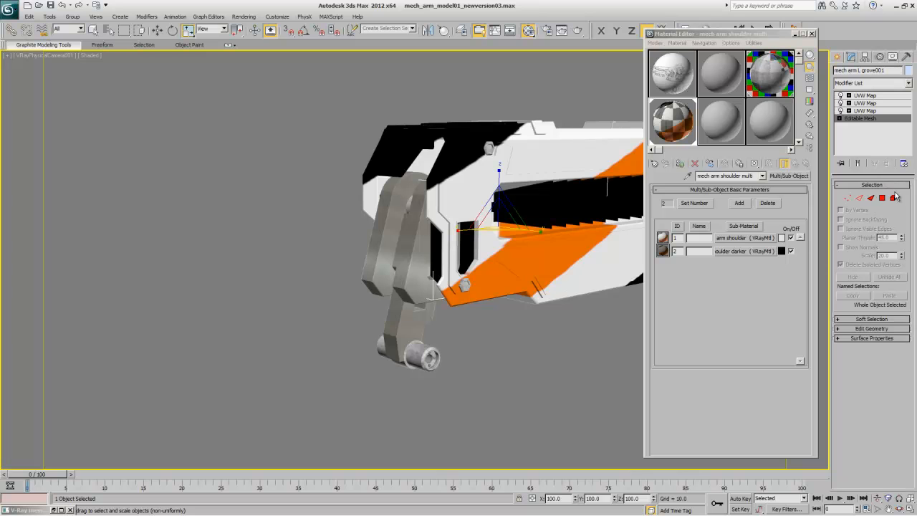
pyautogui.click(892, 198)
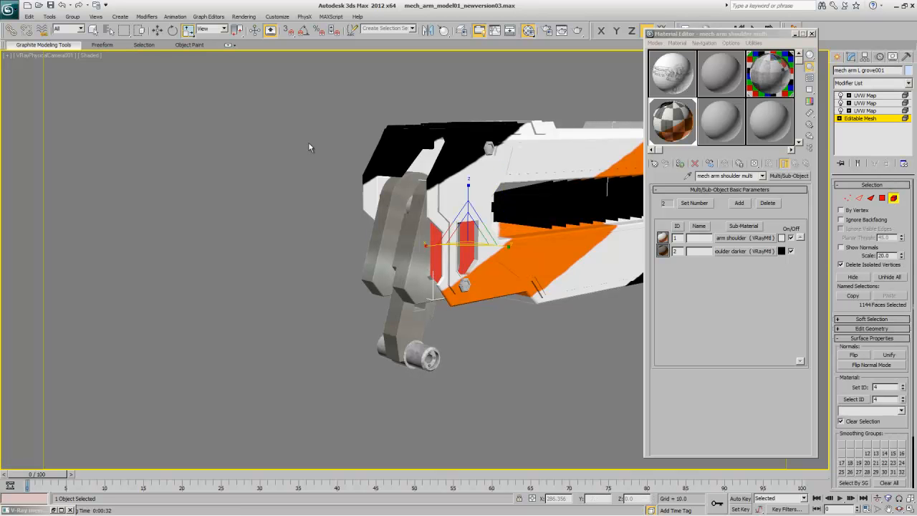
pyautogui.click(34, 17)
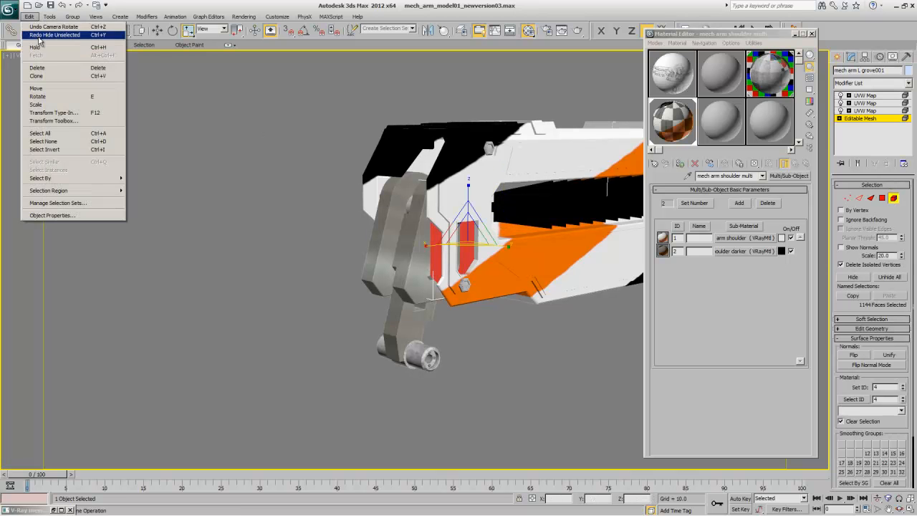
pyautogui.click(54, 136)
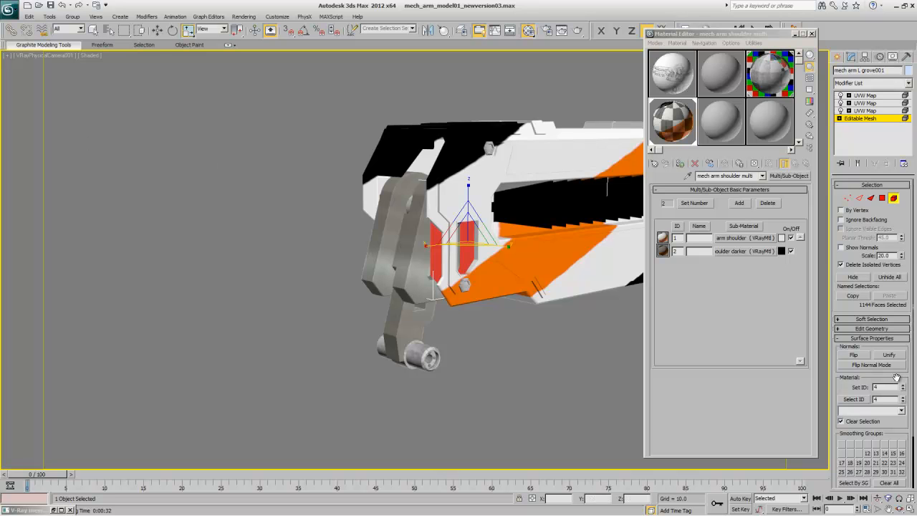
pyautogui.rightClick(900, 386)
pyautogui.click(893, 199)
pyautogui.click(894, 199)
pyautogui.click(865, 103)
pyautogui.click(864, 95)
pyautogui.rightClick(422, 255)
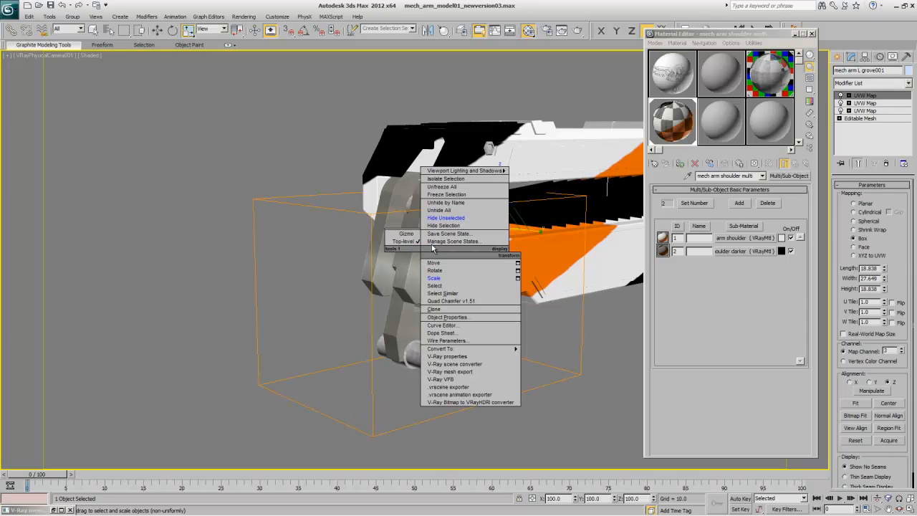
pyautogui.click(442, 224)
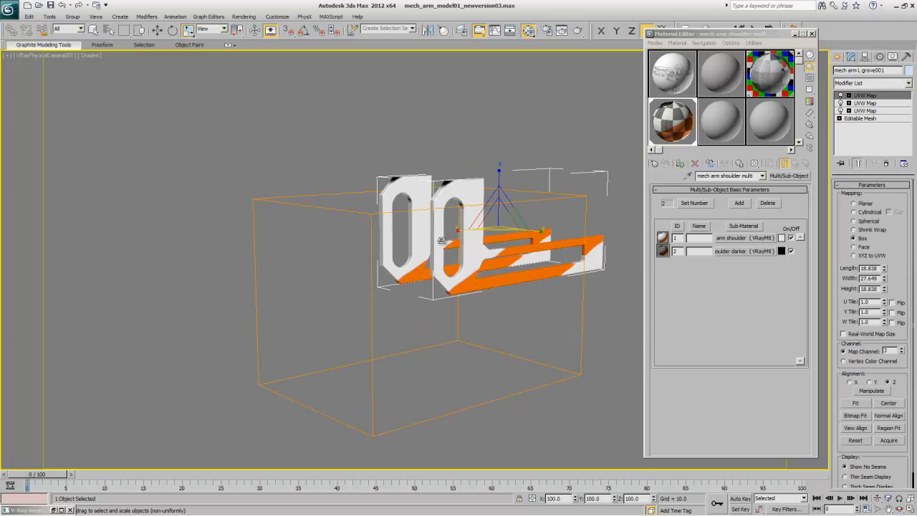
pyautogui.hotkey('ctrl', 'z')
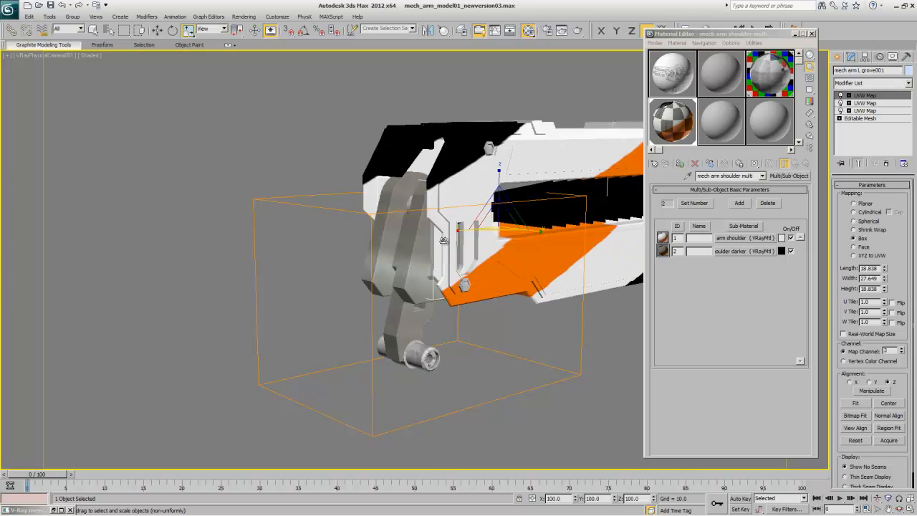
# Step: Isolate the L groove part in the maximized Front view and close the Material Editor
pyautogui.rightClick(478, 257)
pyautogui.click(481, 271)
pyautogui.hotkey('alt', 'w')
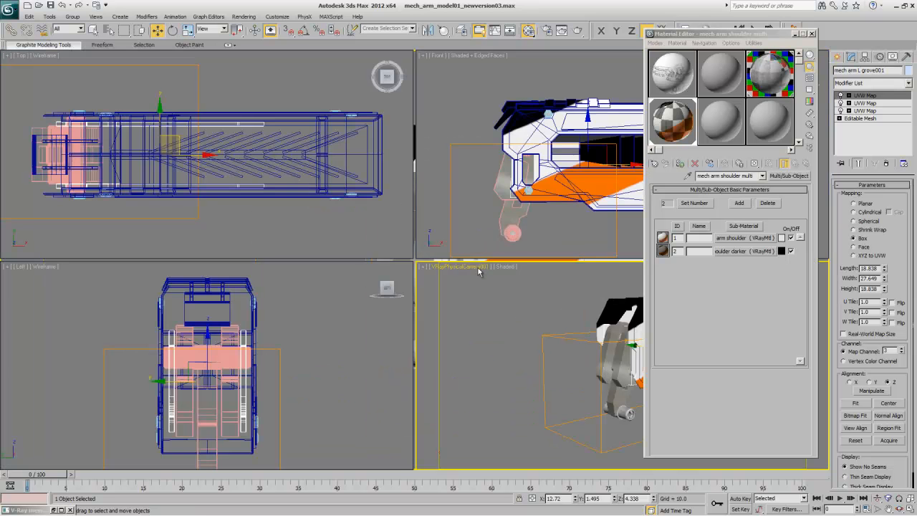
pyautogui.rightClick(481, 247)
pyautogui.hotkey('alt', 'w')
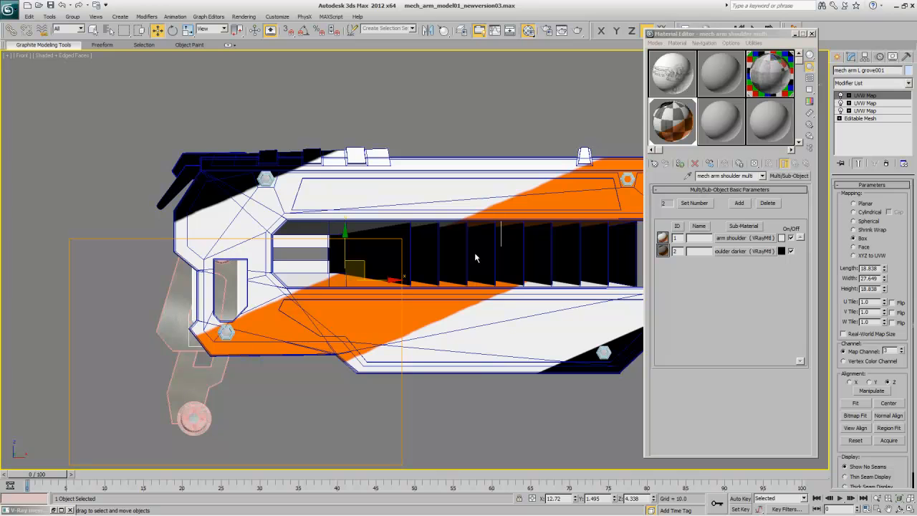
pyautogui.rightClick(414, 272)
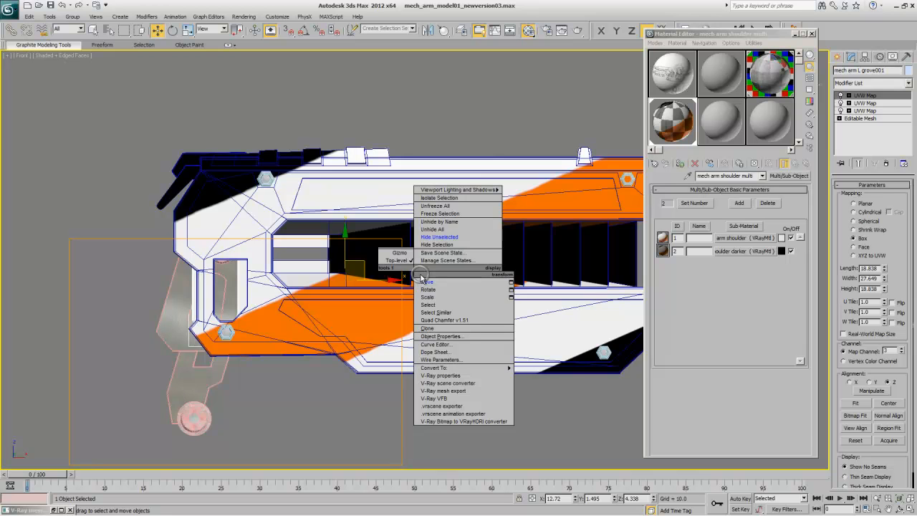
pyautogui.click(441, 198)
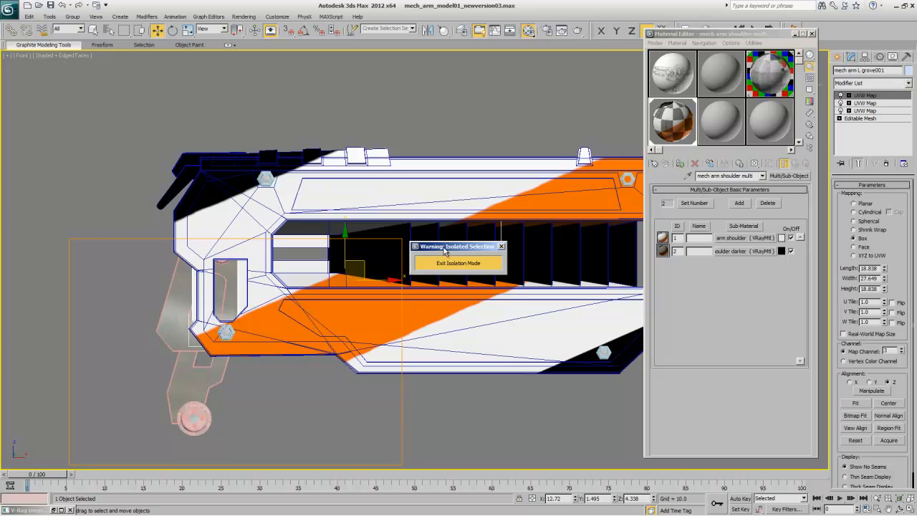
pyautogui.moveTo(446, 249); pyautogui.dragTo(365, 317)
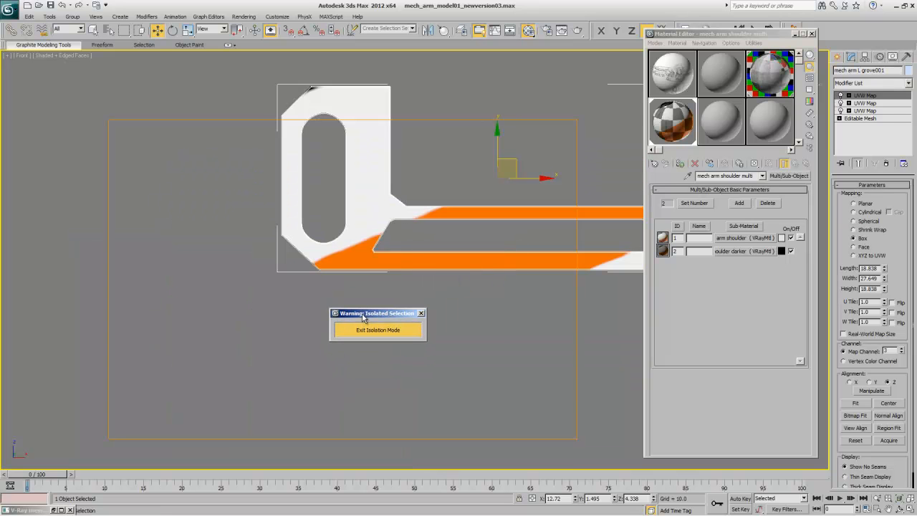
pyautogui.click(812, 34)
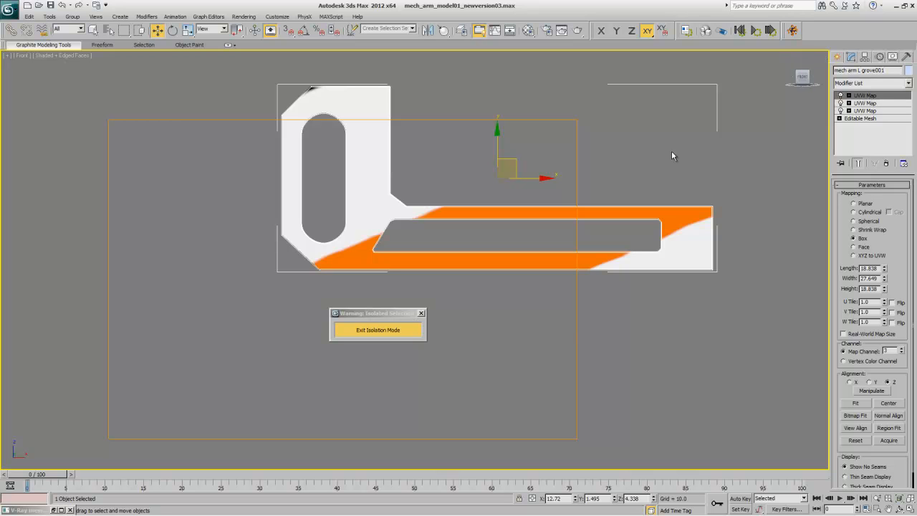
pyautogui.click(865, 96)
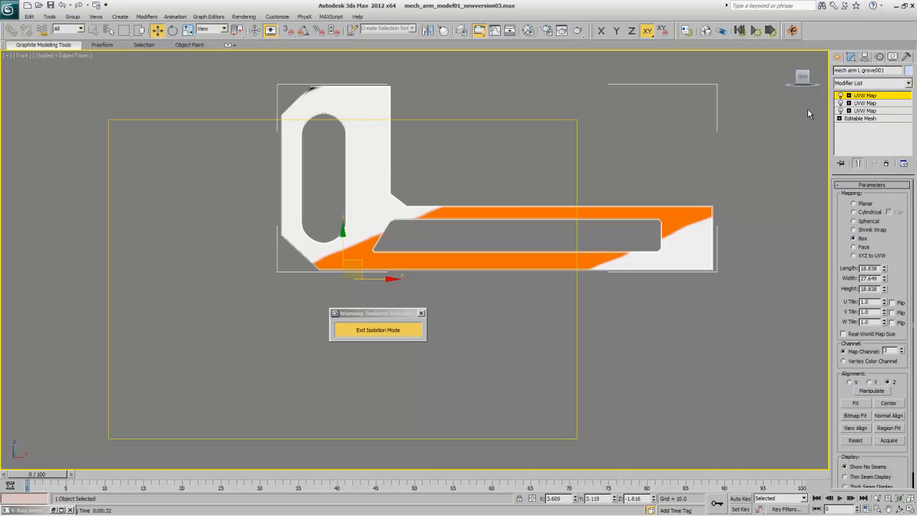
pyautogui.moveTo(360, 263); pyautogui.dragTo(383, 242)
pyautogui.click(865, 111)
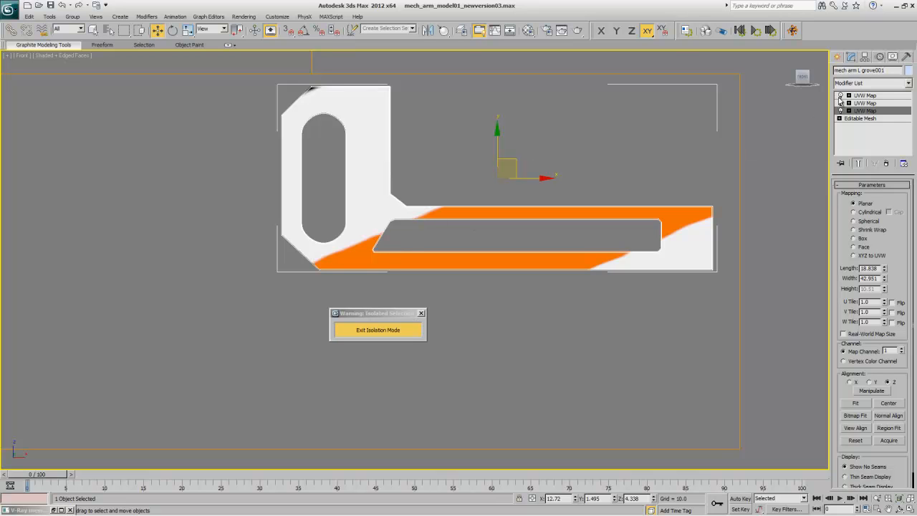
pyautogui.click(869, 105)
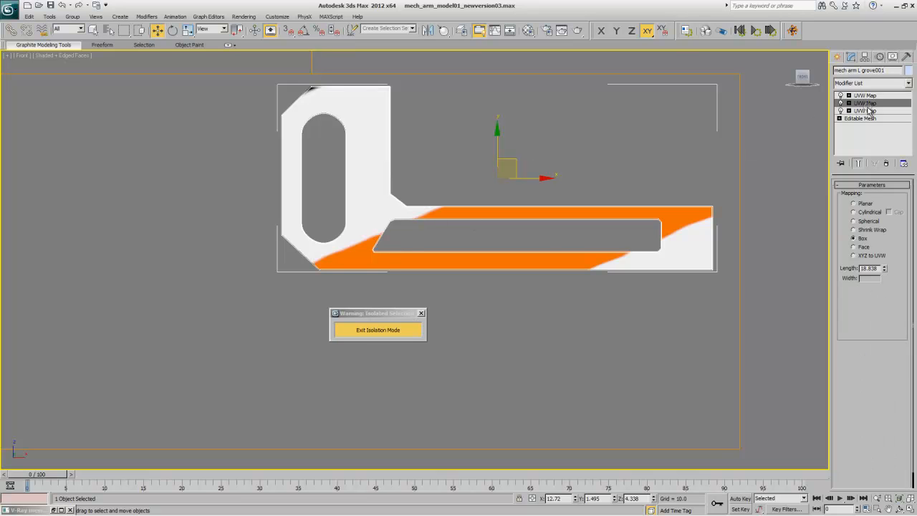
pyautogui.click(870, 96)
pyautogui.click(870, 103)
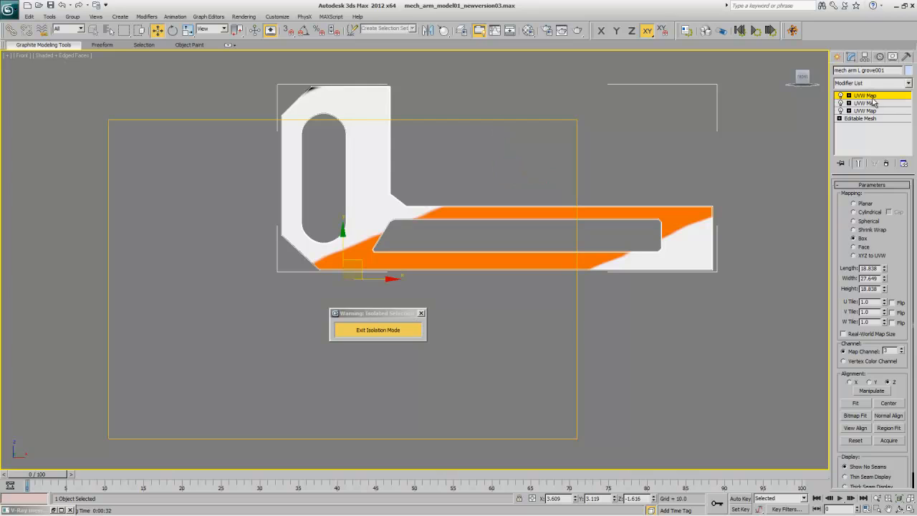
pyautogui.click(869, 96)
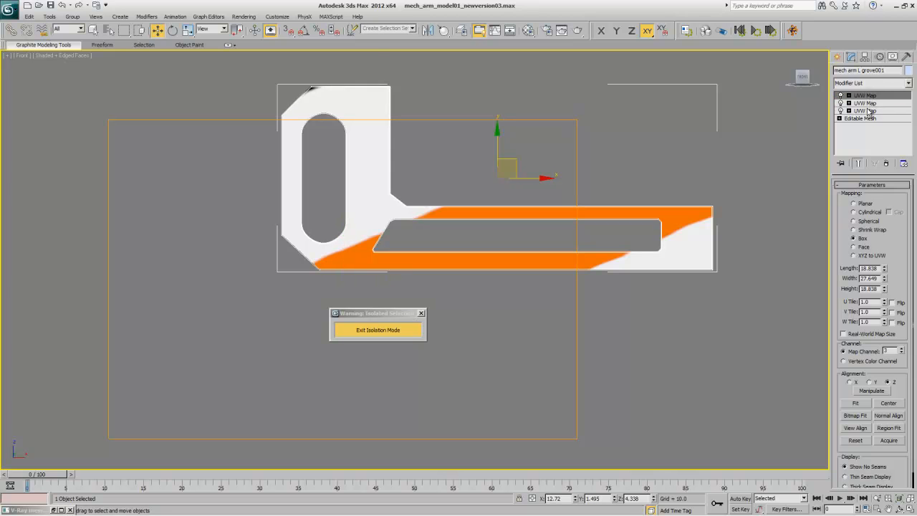
# Step: Move the lowest UVW Map's planar gizmo toward the L groove's long arm, scale it to 70 percent, and fine-tune its position
pyautogui.click(869, 111)
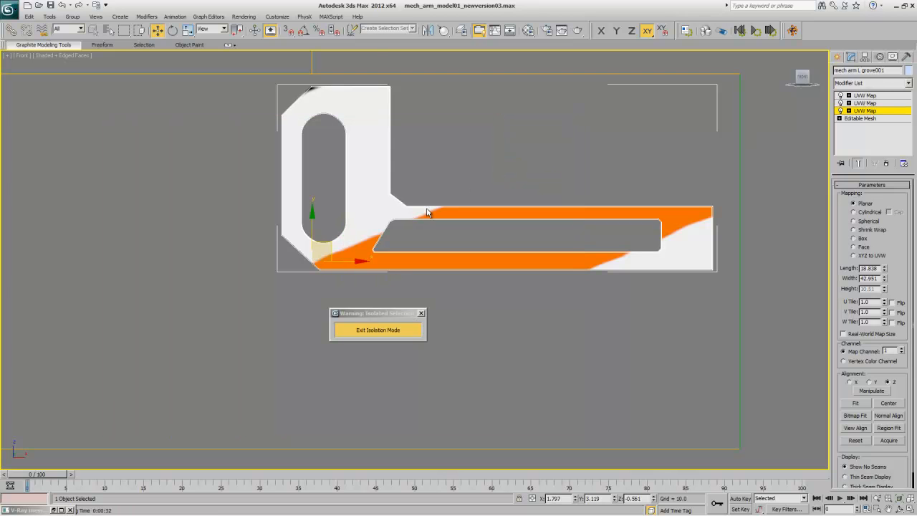
pyautogui.moveTo(330, 246); pyautogui.dragTo(539, 262)
pyautogui.rightClick(528, 231)
pyautogui.click(544, 259)
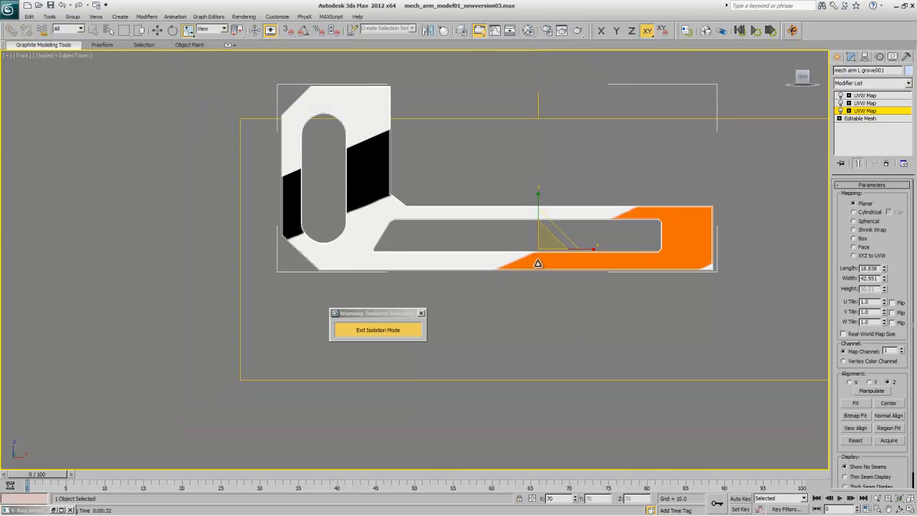
pyautogui.rightClick(538, 261)
pyautogui.click(541, 268)
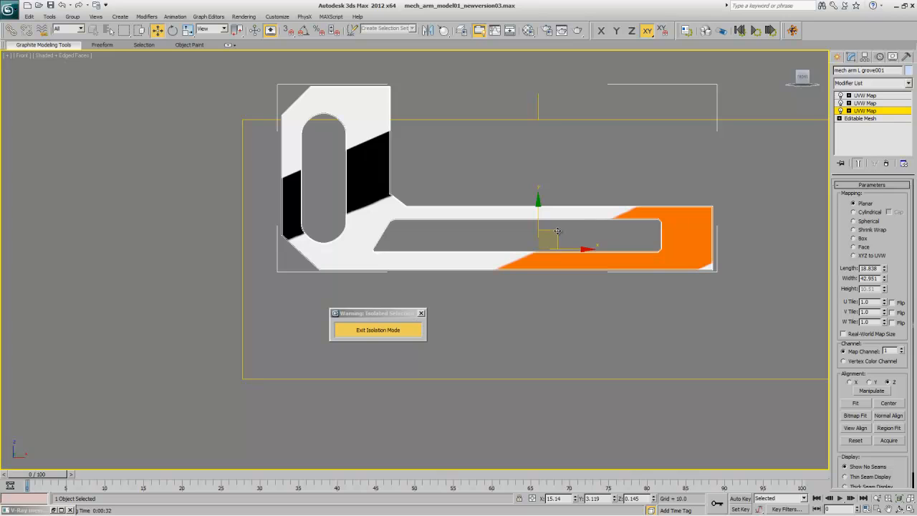
pyautogui.moveTo(557, 231); pyautogui.dragTo(551, 224)
# Step: Return to the maximized camera view, exit isolation mode, and select the L groove's topmost UVW Map modifier
pyautogui.hotkey('alt', 'w')
pyautogui.rightClick(539, 312)
pyautogui.hotkey('alt', 'w')
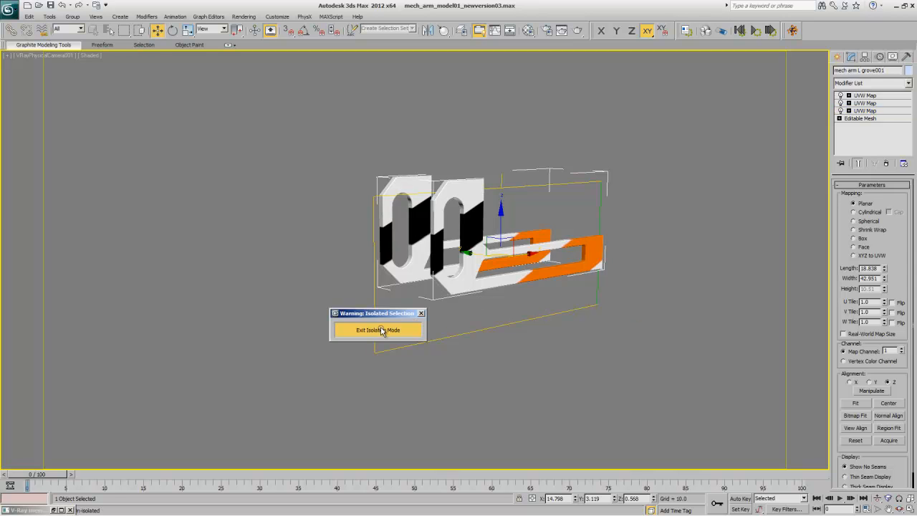
pyautogui.click(384, 330)
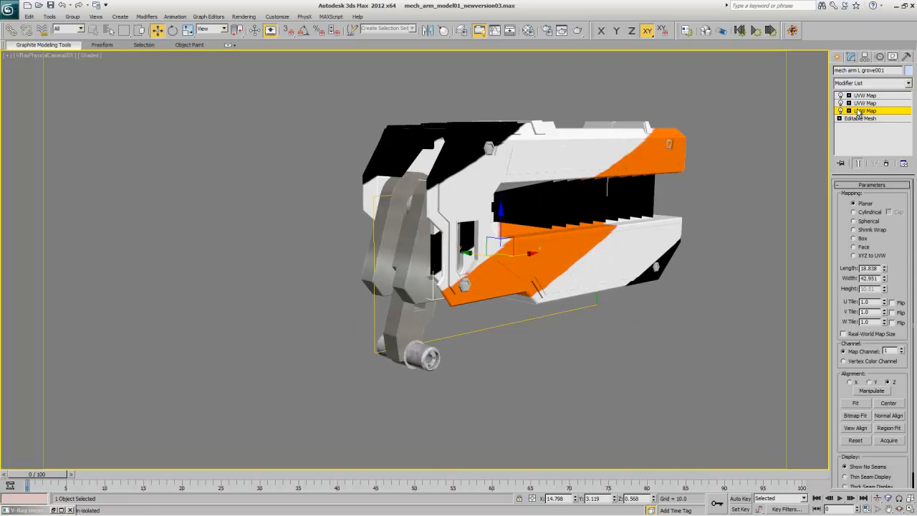
pyautogui.click(862, 112)
pyautogui.click(860, 96)
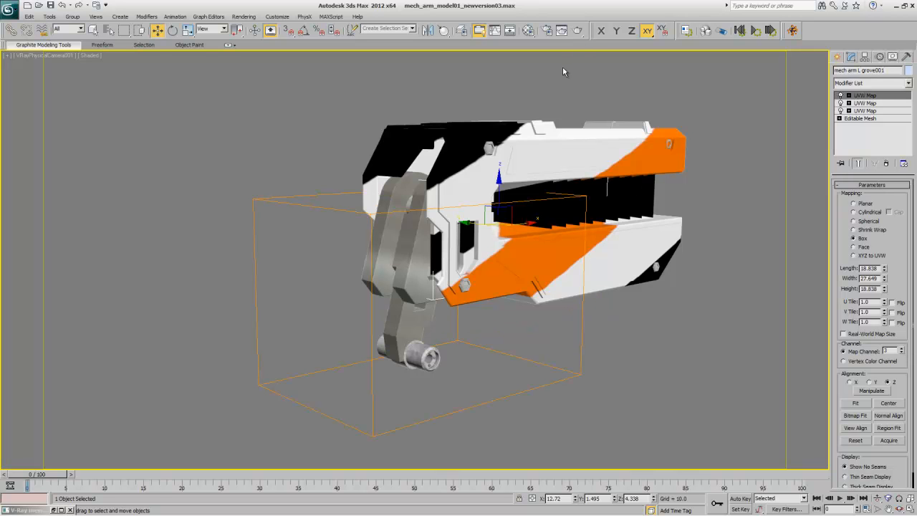
# Step: Render the camera view and examine the elbow's cylindrical joint up close in the frame buffer
pyautogui.click(577, 30)
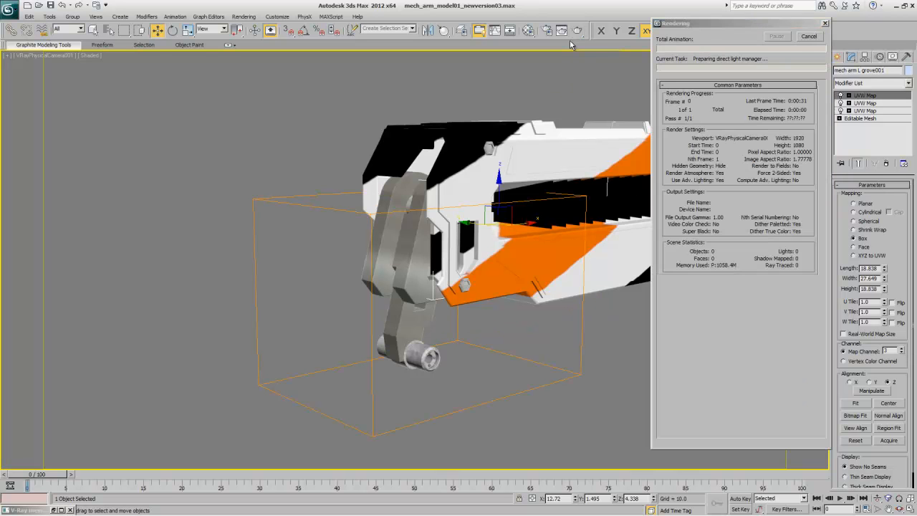
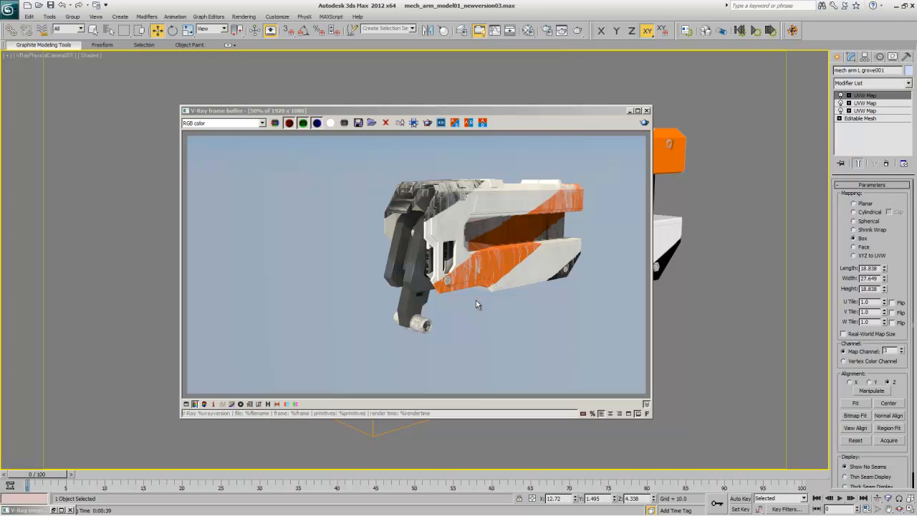
pyautogui.keyDown('ctrl'); pyautogui.click(417, 334); pyautogui.keyUp('ctrl')
pyautogui.keyDown('ctrl'); pyautogui.click(422, 333); pyautogui.keyUp('ctrl')
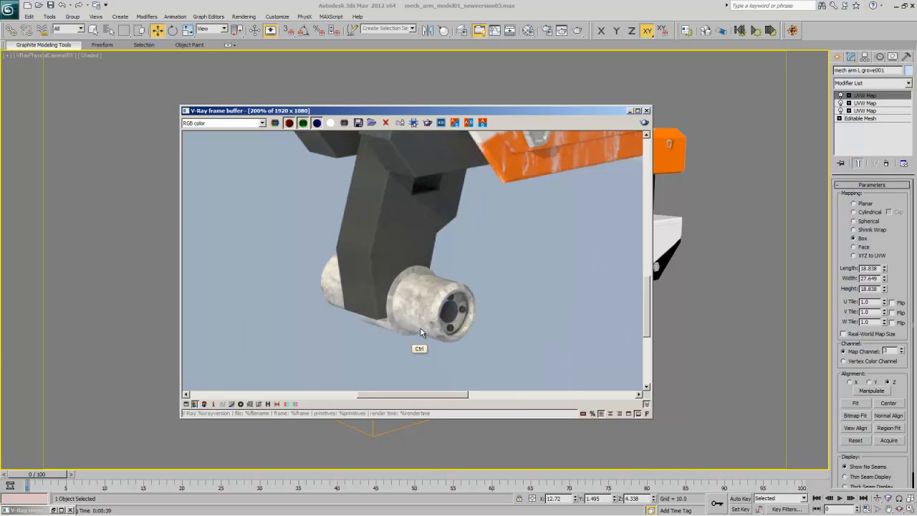
pyautogui.keyDown('ctrl'); pyautogui.rightClick(420, 332); pyautogui.keyUp('ctrl')
pyautogui.keyDown('ctrl'); pyautogui.rightClick(422, 333); pyautogui.keyUp('ctrl')
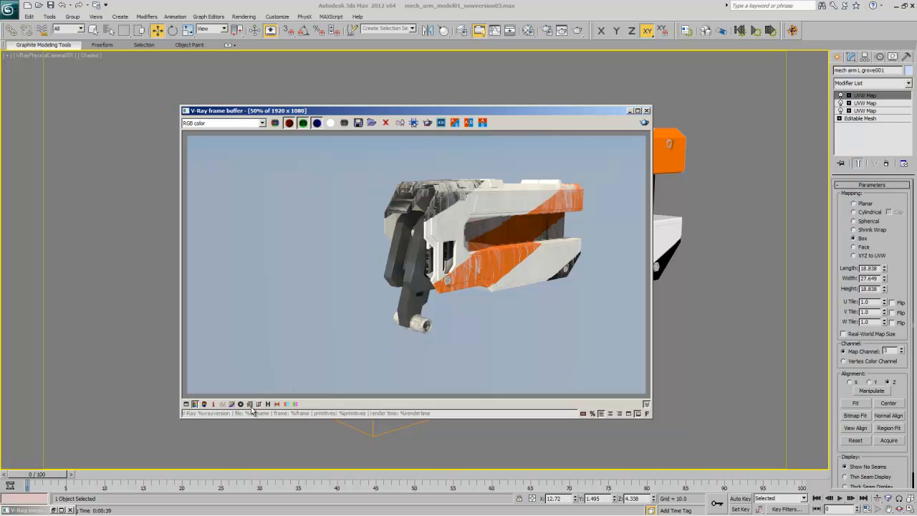
pyautogui.moveTo(84, 514)
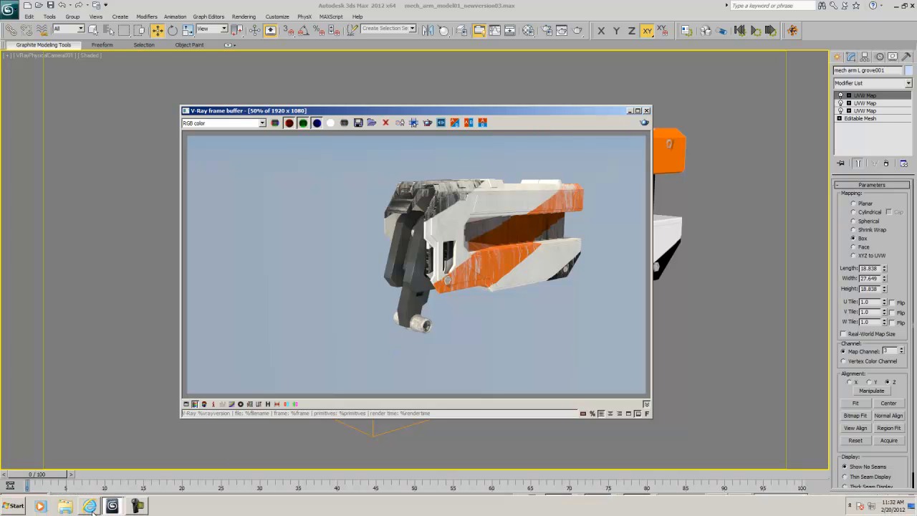
pyautogui.click(137, 503)
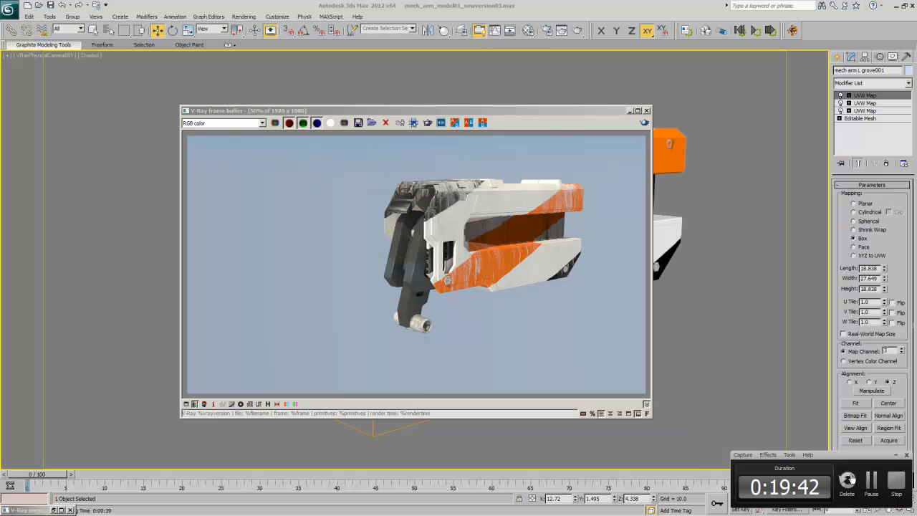
pyautogui.click(868, 481)
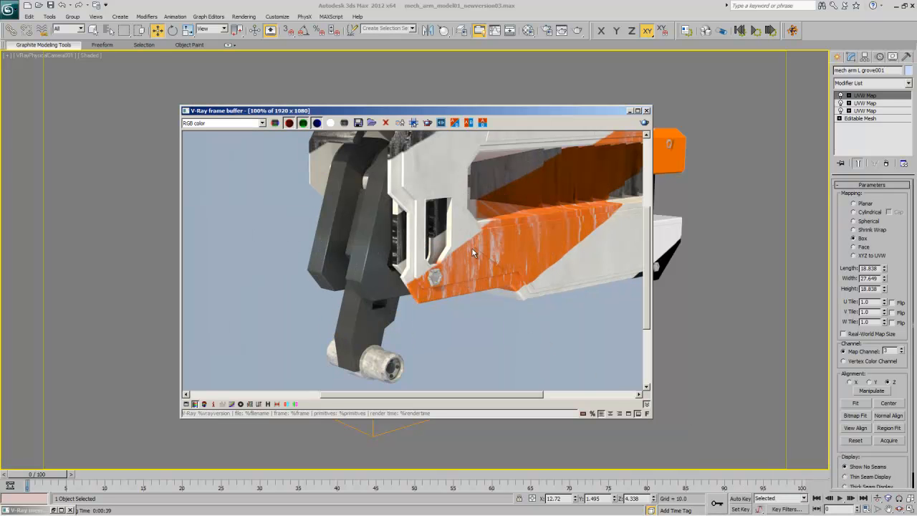
# Step: Examine the rendered shoulder, groove and elbow textures at 100 percent, then close the frame buffer
pyautogui.scroll(3, 646, 150)
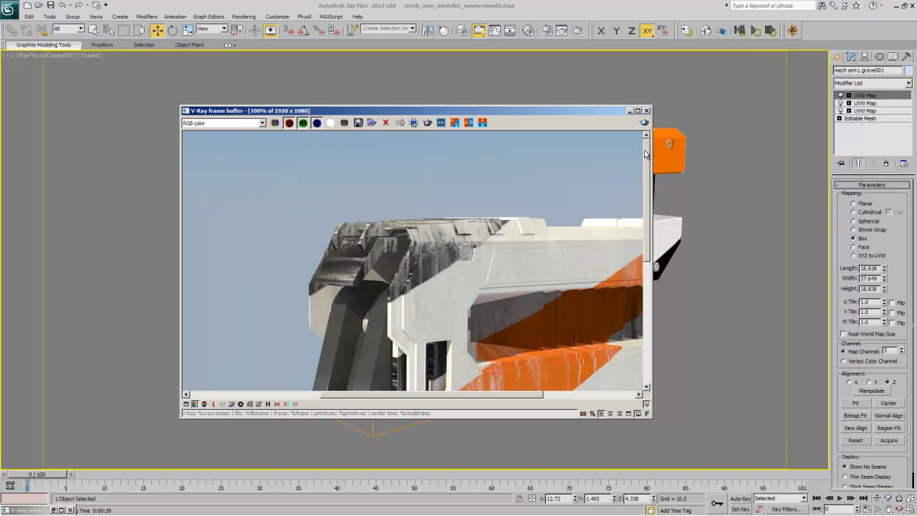
pyautogui.click(647, 350)
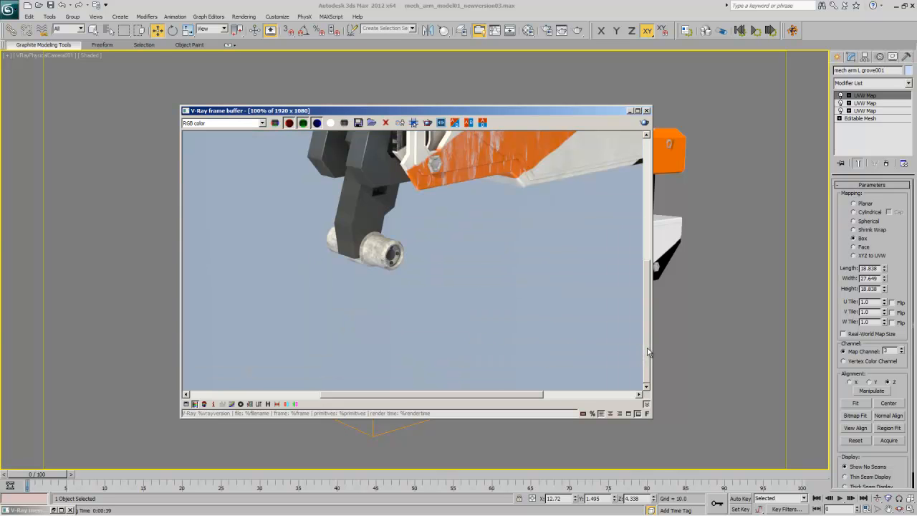
pyautogui.moveTo(647, 347); pyautogui.dragTo(631, 280)
pyautogui.keyDown('ctrl'); pyautogui.rightClick(573, 293); pyautogui.keyUp('ctrl')
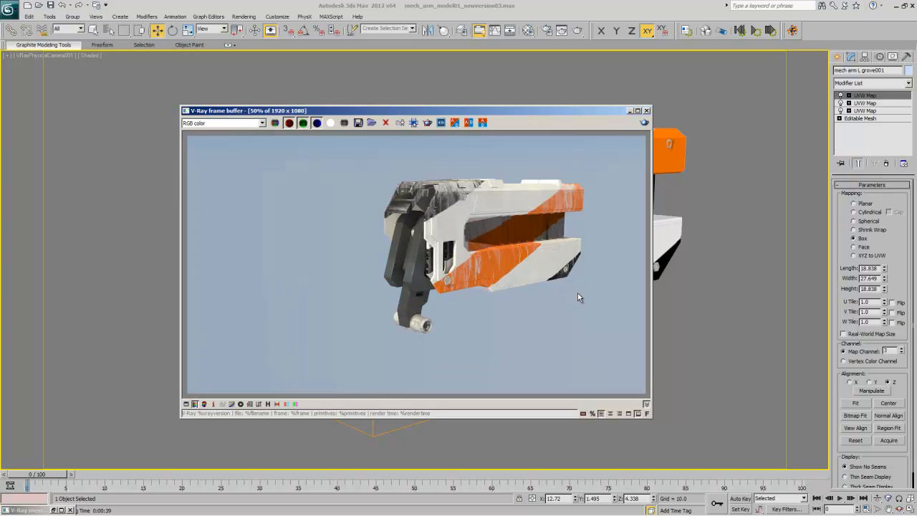
pyautogui.click(646, 111)
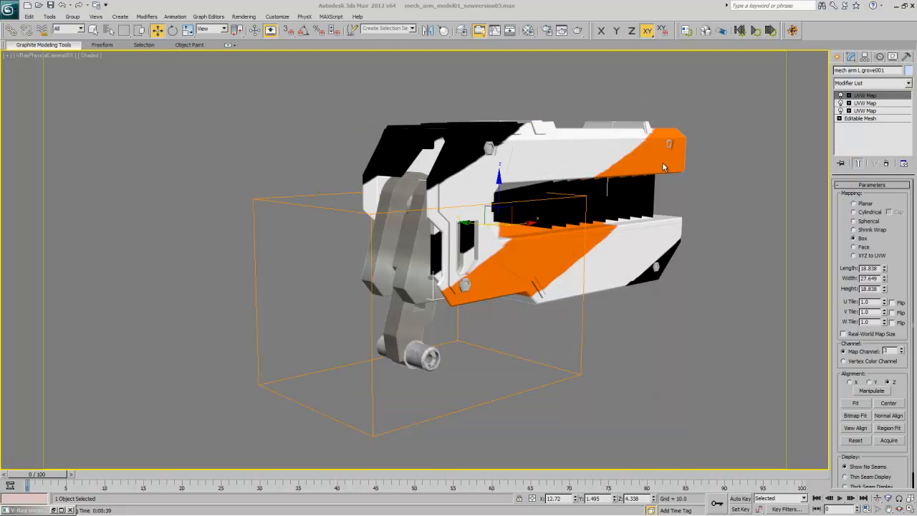
# Step: Select the mech arm shoulder bolts and pick the bolt element at the upper arm's orange end in the maximized Front view
pyautogui.click(657, 270)
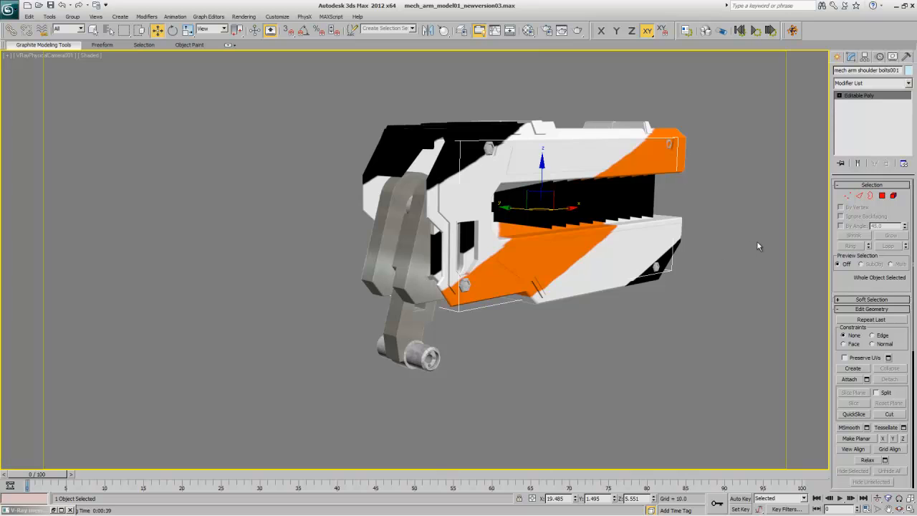
pyautogui.hotkey('alt', 'w')
pyautogui.rightClick(578, 217)
pyautogui.hotkey('alt', 'w')
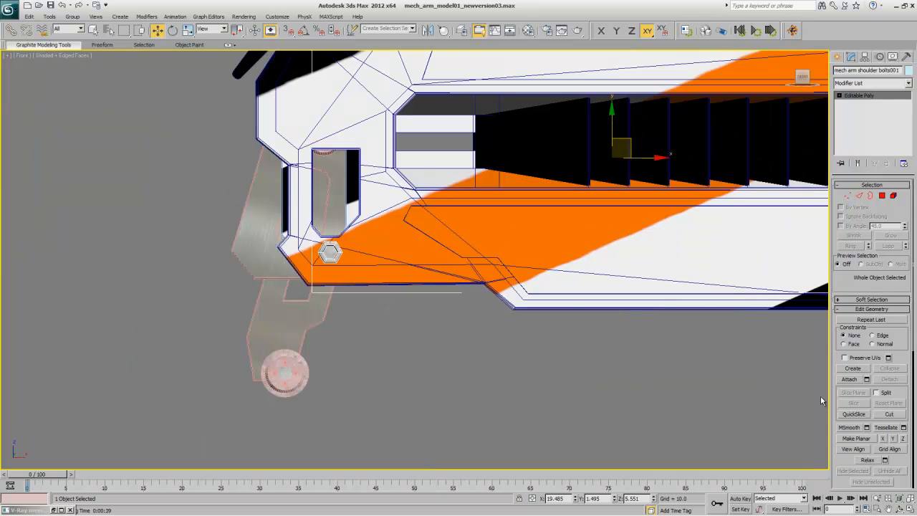
pyautogui.click(895, 497)
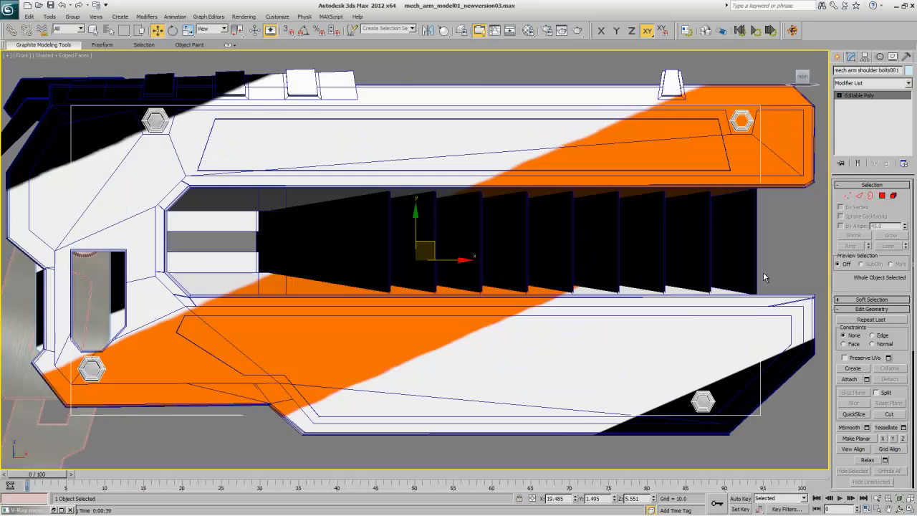
pyautogui.click(893, 195)
pyautogui.click(737, 127)
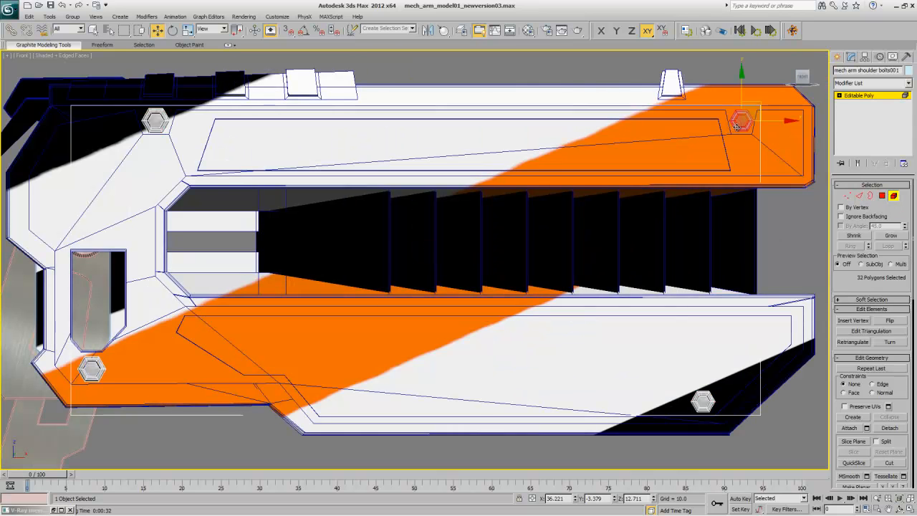
# Step: Pull the selected bolt element outward along Y so it protrudes further from the shoulder's side plate
pyautogui.click(899, 507)
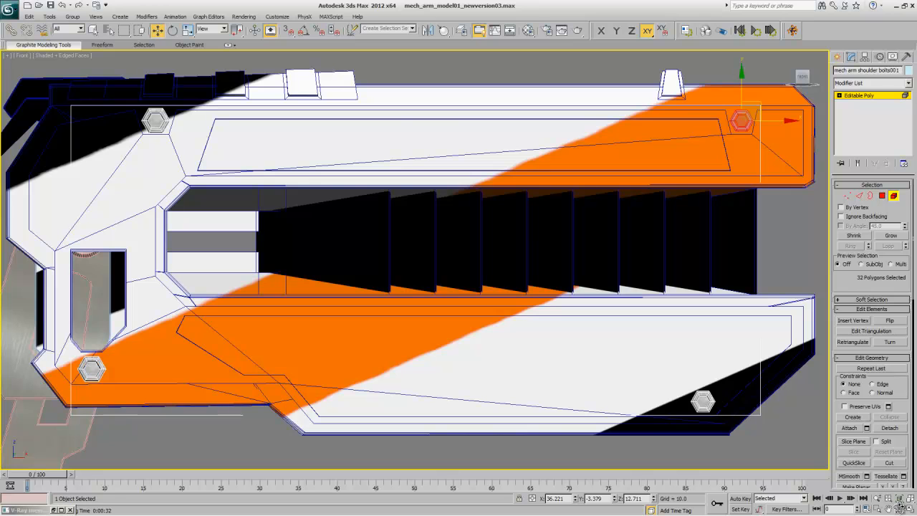
pyautogui.moveTo(448, 254); pyautogui.dragTo(426, 317)
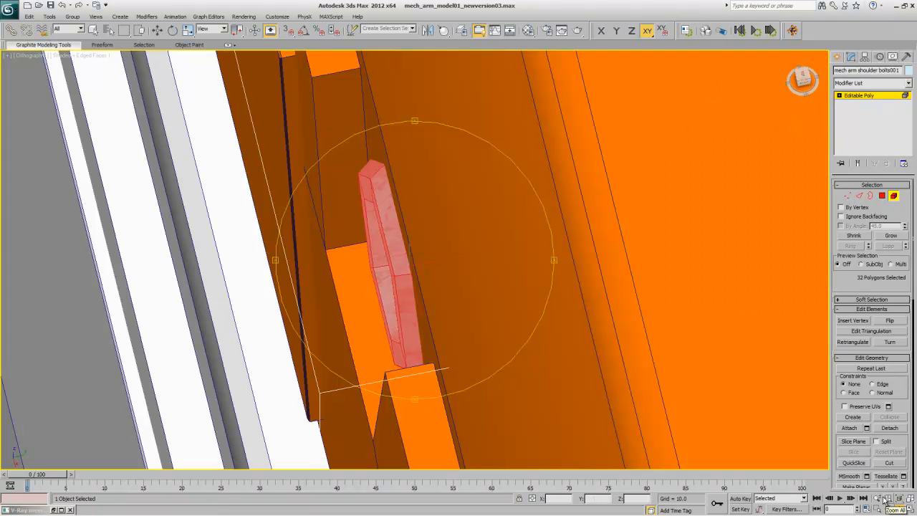
pyautogui.click(876, 498)
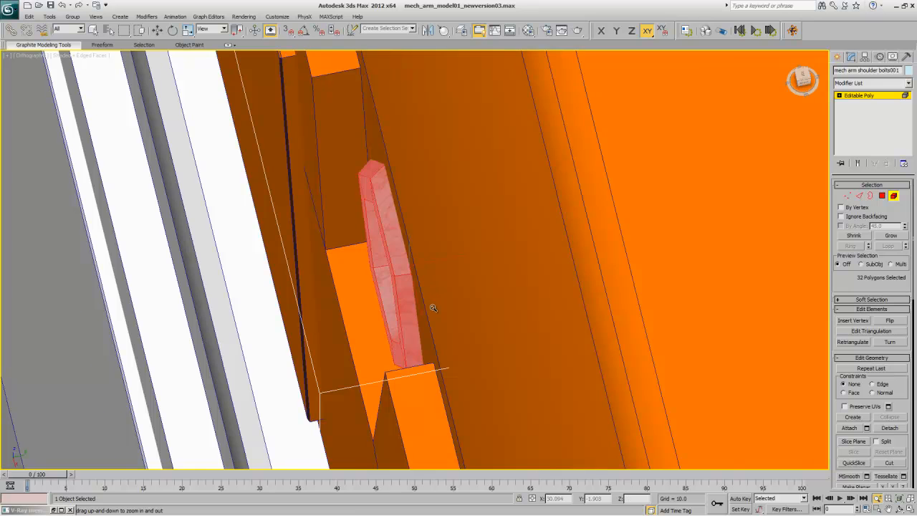
pyautogui.moveTo(433, 308); pyautogui.dragTo(434, 314)
pyautogui.click(899, 508)
pyautogui.moveTo(374, 307); pyautogui.dragTo(397, 286)
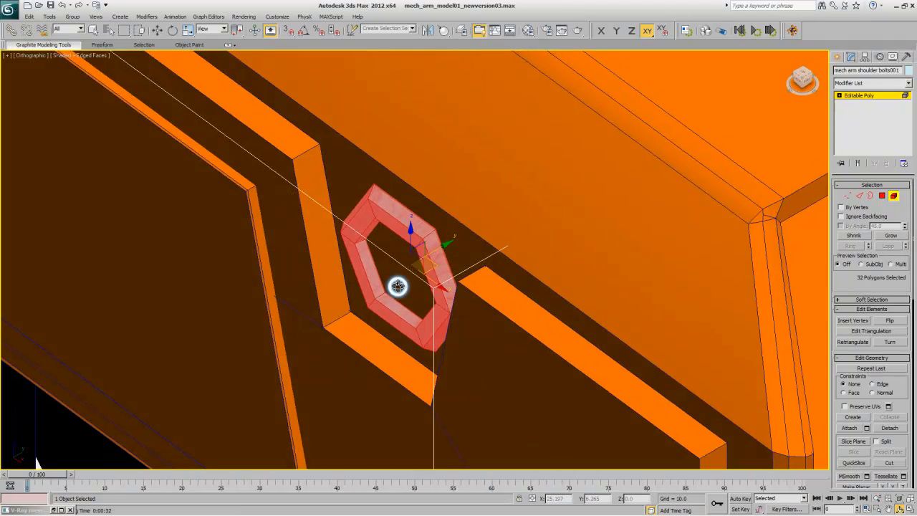
pyautogui.rightClick(409, 268)
pyautogui.click(438, 280)
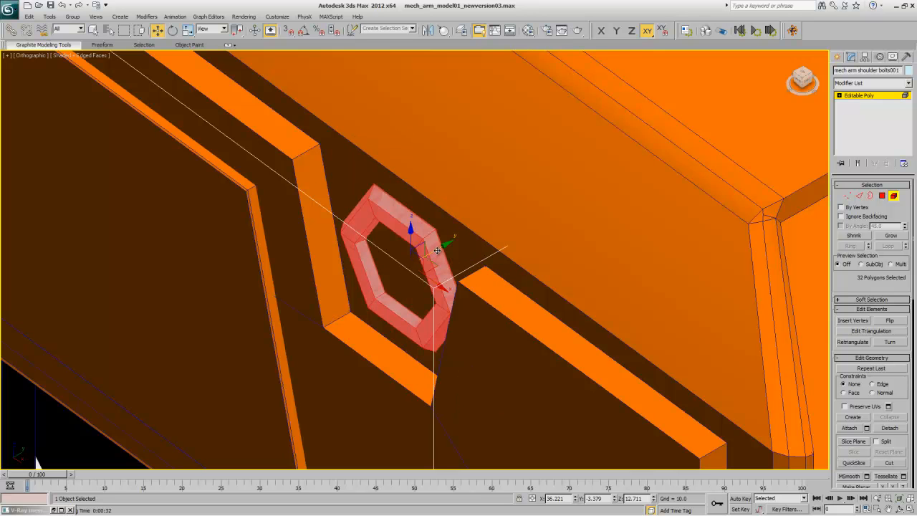
pyautogui.moveTo(432, 252)
pyautogui.mouseDown()
pyautogui.moveTo(423, 259)
pyautogui.moveTo(442, 253)
pyautogui.moveTo(423, 266)
pyautogui.mouseUp()
pyautogui.keyDown('alt'); pyautogui.moveTo(423, 266); pyautogui.dragTo(498, 356, button='middle'); pyautogui.keyUp('alt')
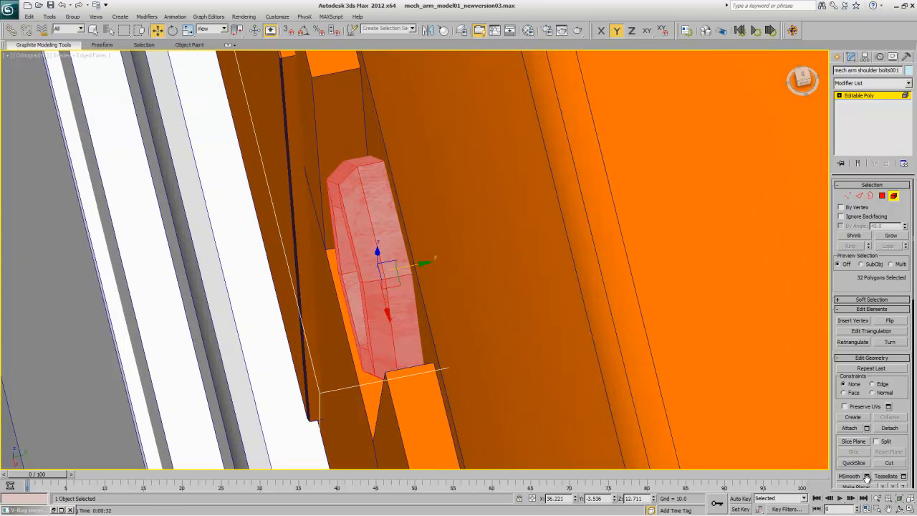
# Step: Select the matching bolt element on the opposite side of the upper arm and pull it outward along Y
pyautogui.click(878, 498)
pyautogui.scroll(-5, 876, 498)
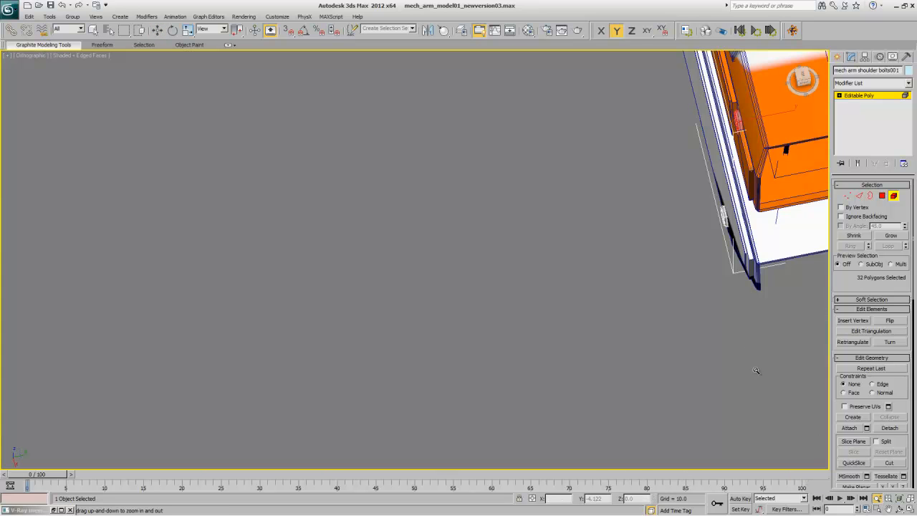
pyautogui.click(888, 508)
pyautogui.moveTo(687, 313); pyautogui.dragTo(326, 380)
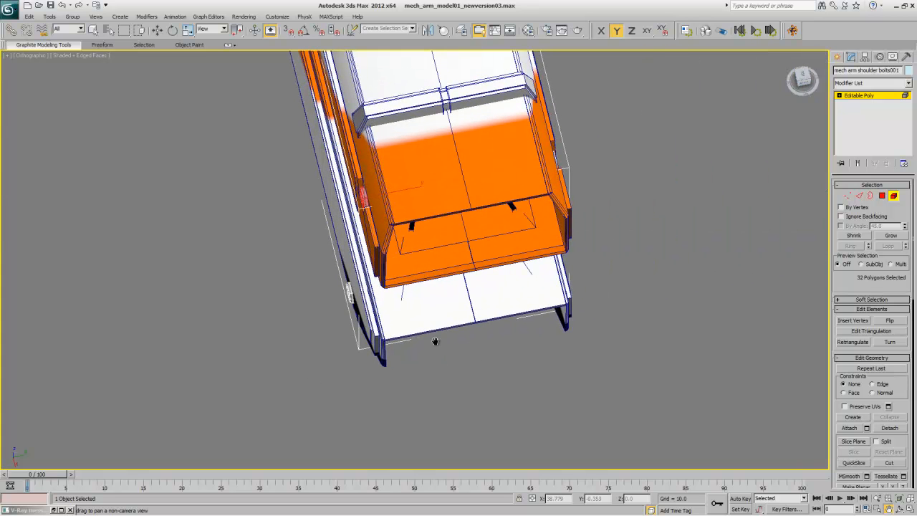
pyautogui.click(900, 508)
pyautogui.moveTo(451, 266); pyautogui.dragTo(456, 290)
pyautogui.press('w')
pyautogui.click(499, 310)
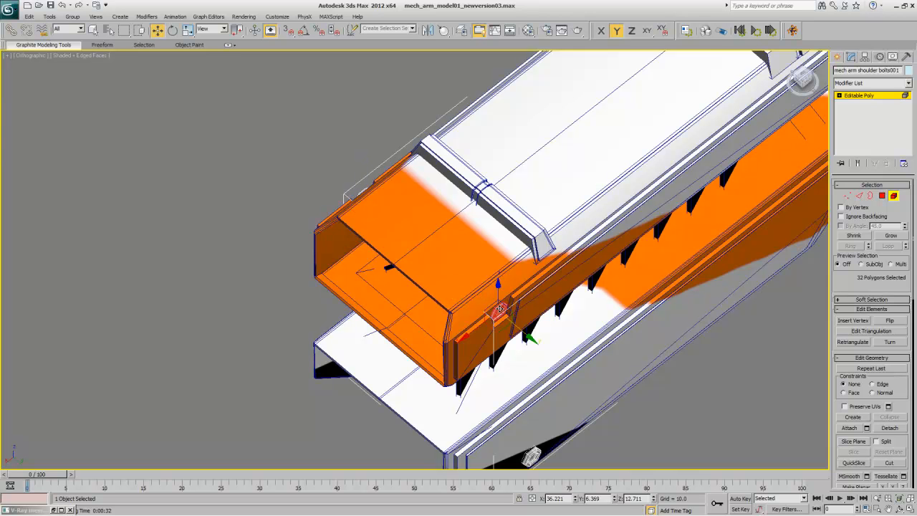
pyautogui.click(899, 498)
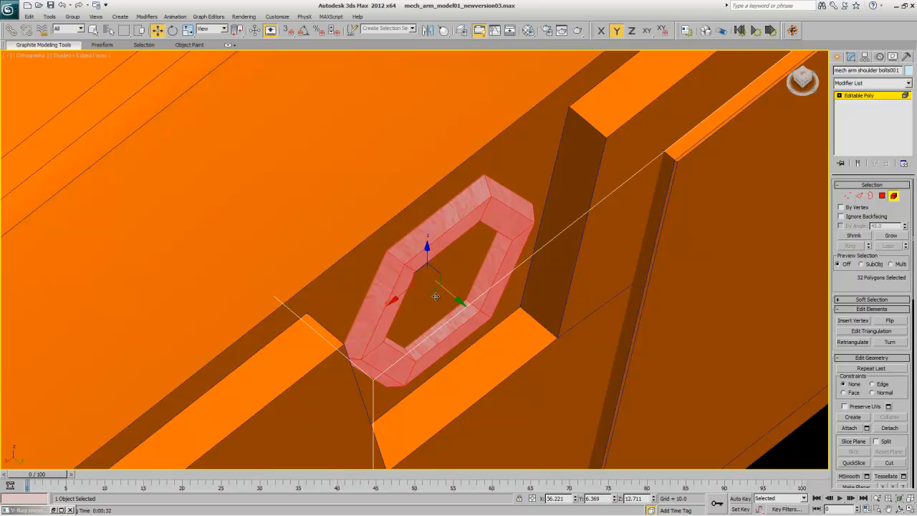
pyautogui.moveTo(449, 295); pyautogui.dragTo(471, 319)
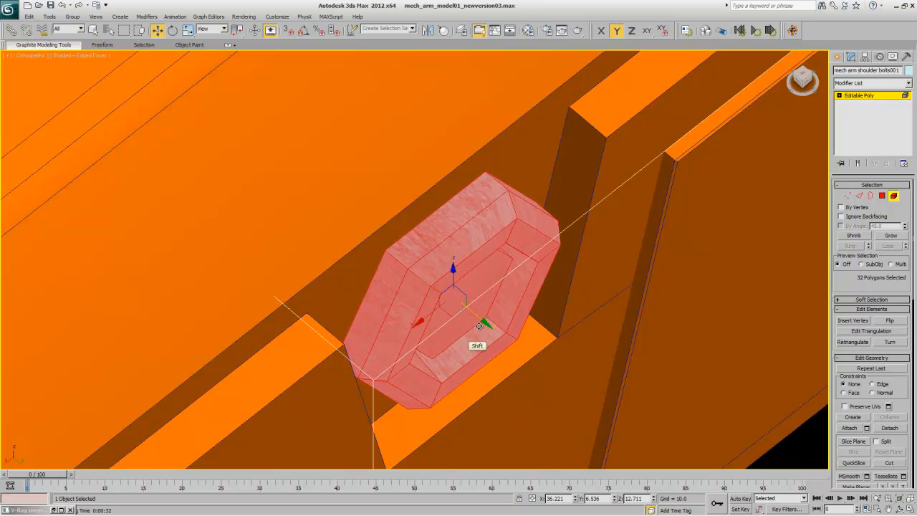
# Step: Leave element editing on the mech arm shoulder bolts, paste the copied UVW Map modifiers onto them, and show the maximized camera view
pyautogui.hotkey('shift', 'z')
pyautogui.hotkey('shift', 'z')
pyautogui.hotkey('shift', 'z')
pyautogui.hotkey('shift', 'z')
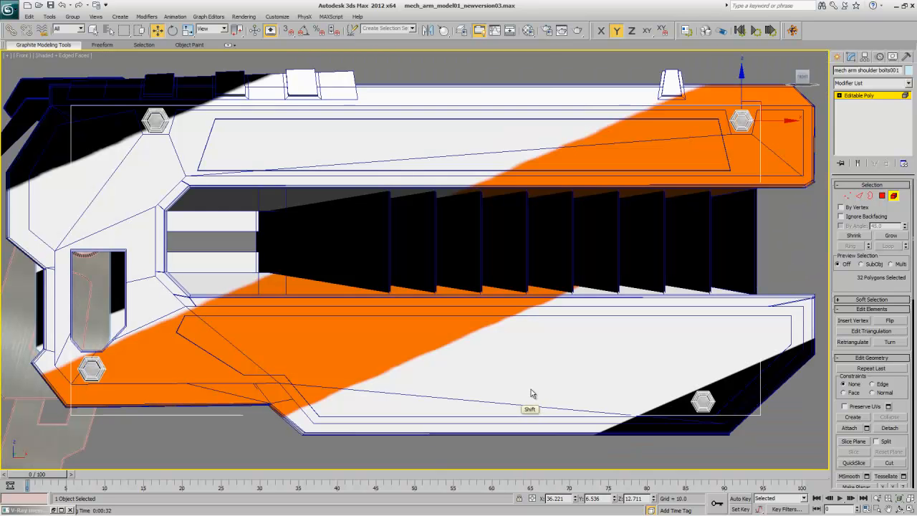
pyautogui.click(893, 196)
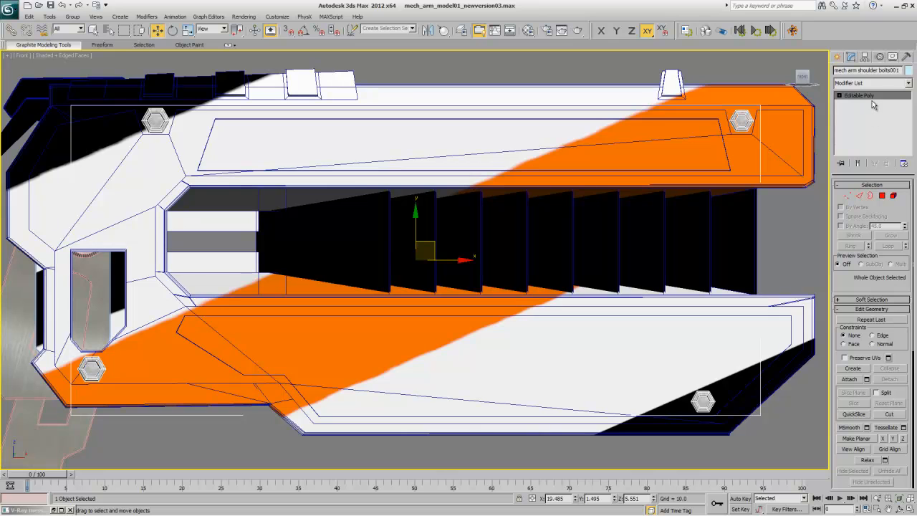
pyautogui.rightClick(858, 100)
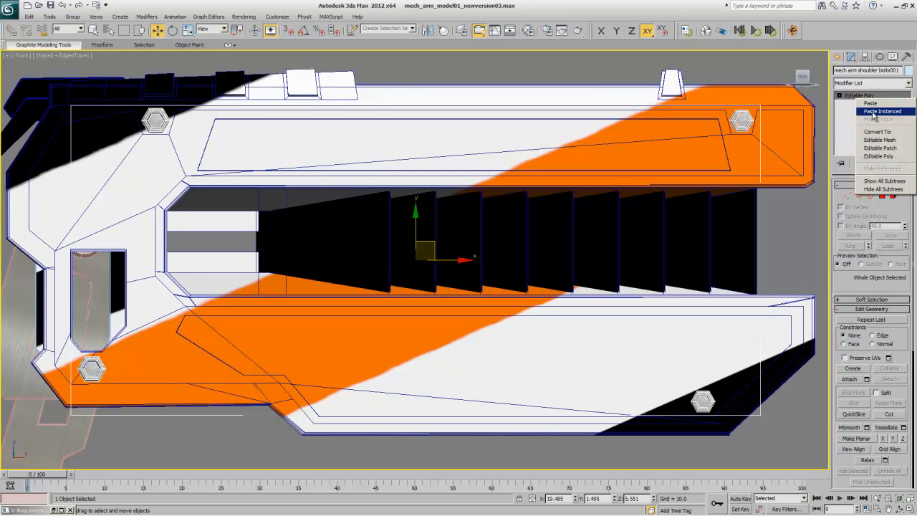
pyautogui.click(870, 104)
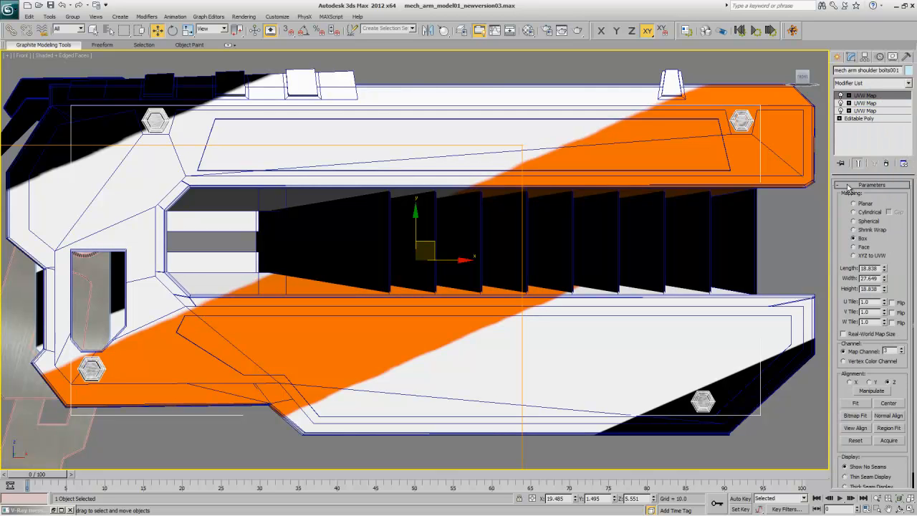
pyautogui.hotkey('alt', 'w')
pyautogui.rightClick(631, 369)
pyautogui.hotkey('alt', 'w')
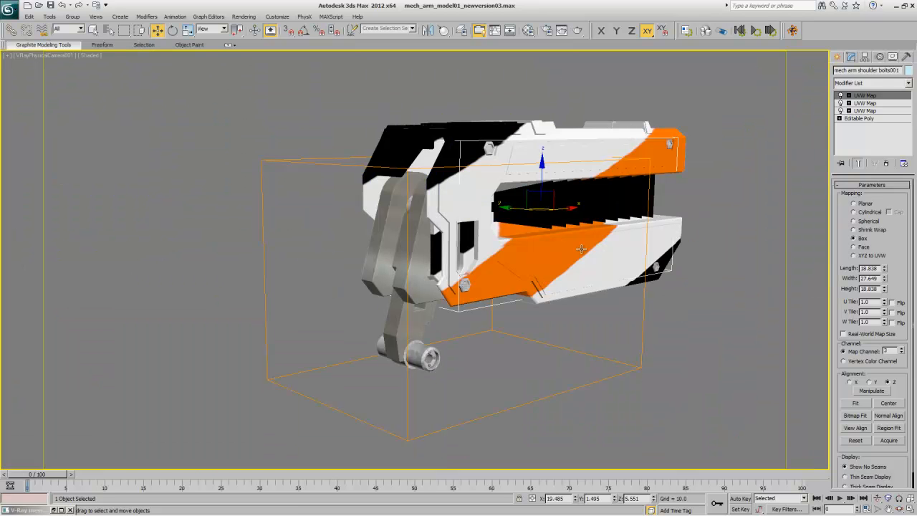
# Step: Select the mech arm elbow and its adjoining linkage part, hide all unselected objects, and bring up the Material Editor
pyautogui.click(427, 357)
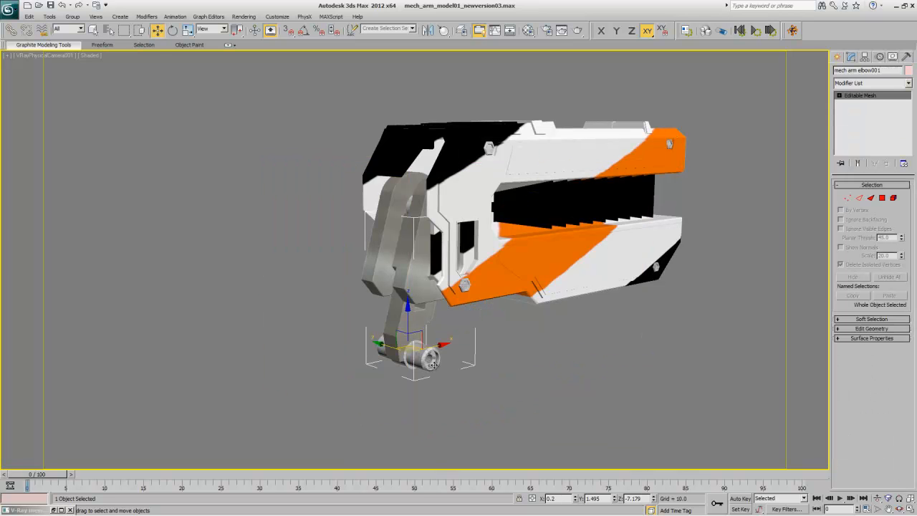
pyautogui.hotkey('alt', 'w')
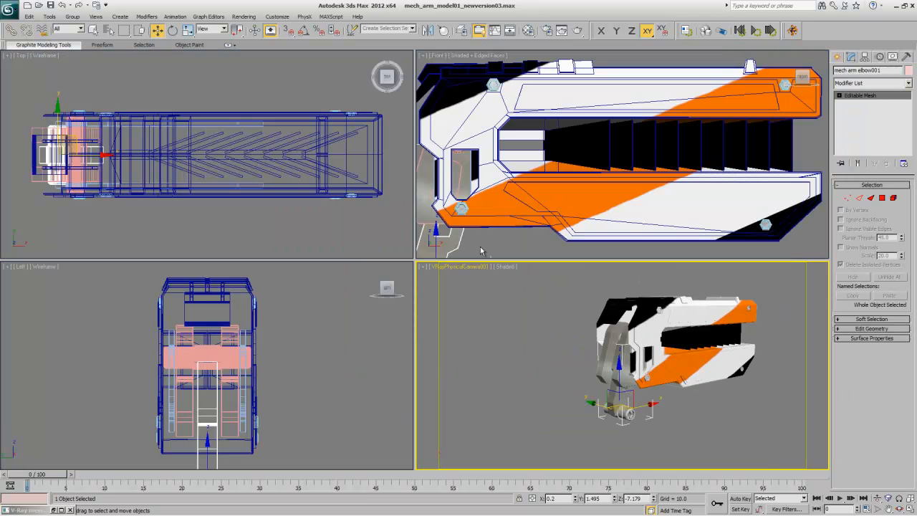
pyautogui.click(910, 494)
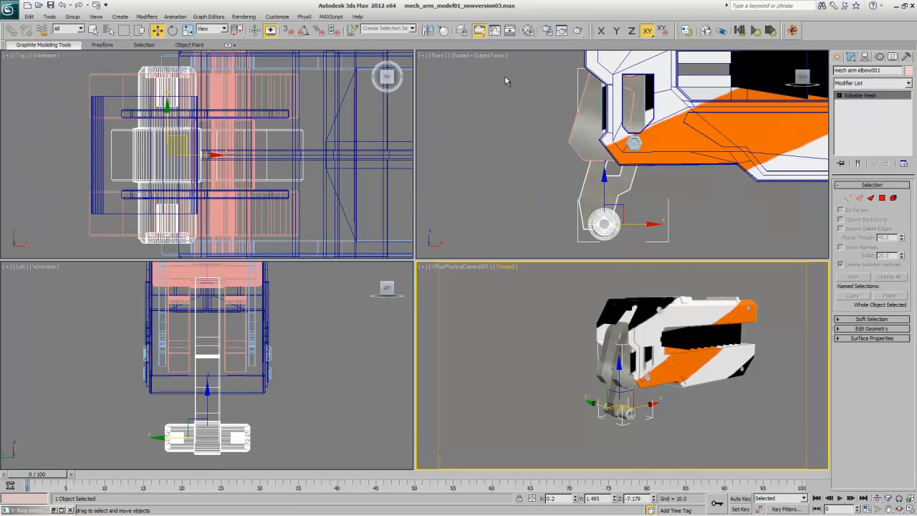
pyautogui.click(528, 30)
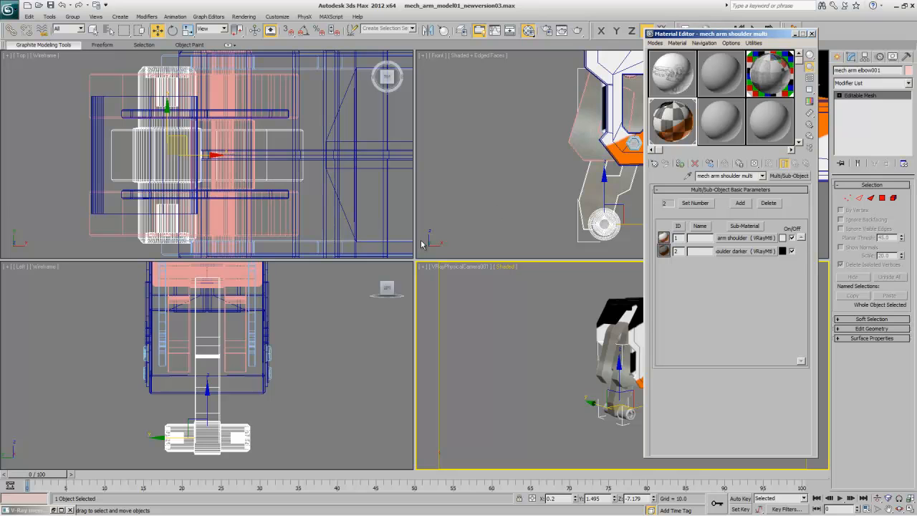
pyautogui.keyDown('ctrl'); pyautogui.click(243, 285); pyautogui.keyUp('ctrl')
pyautogui.rightClick(469, 322)
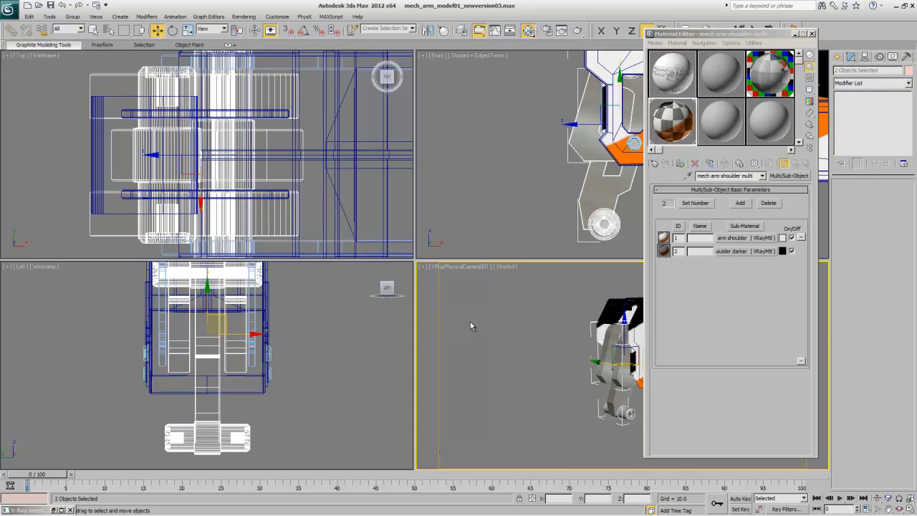
pyautogui.rightClick(469, 322)
pyautogui.click(487, 284)
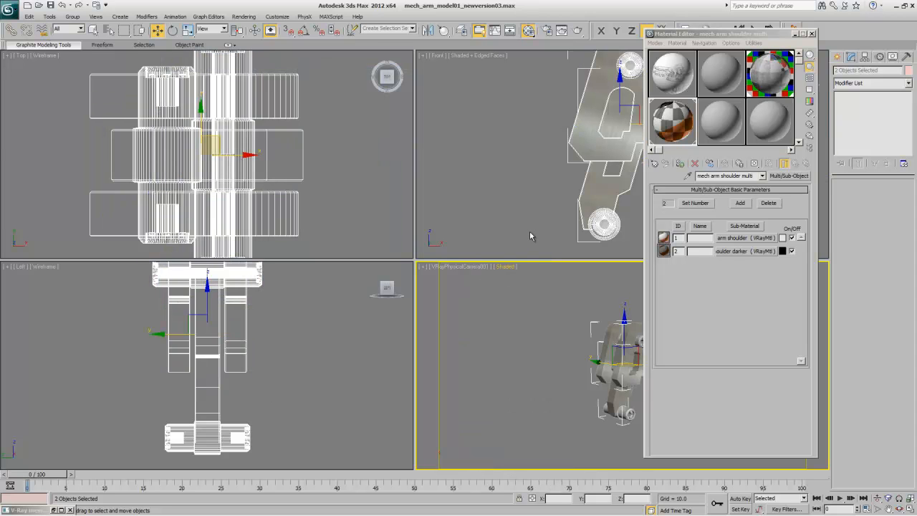
# Step: Select the elbow mesh's cylindrical joint element and check its assigned material ID
pyautogui.click(553, 213)
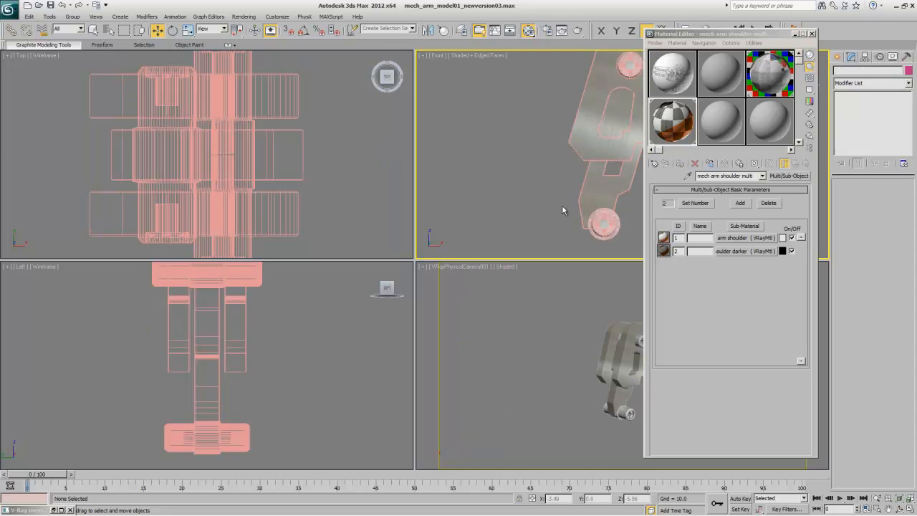
pyautogui.click(605, 228)
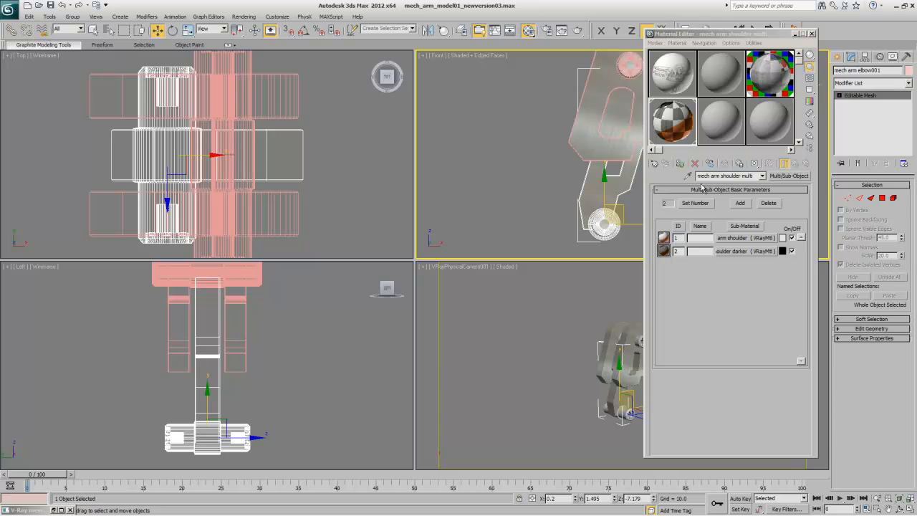
pyautogui.press('5')
pyautogui.hotkey('ctrl', 'a')
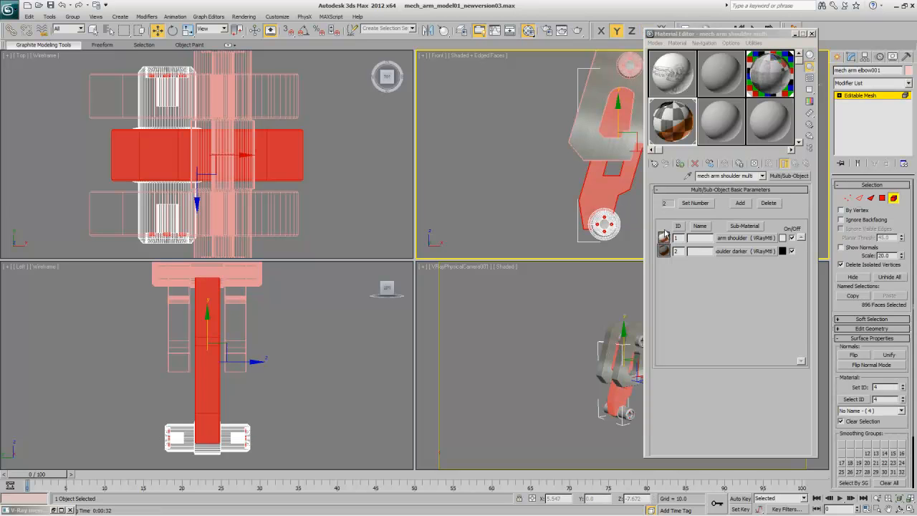
pyautogui.click(604, 228)
pyautogui.click(867, 185)
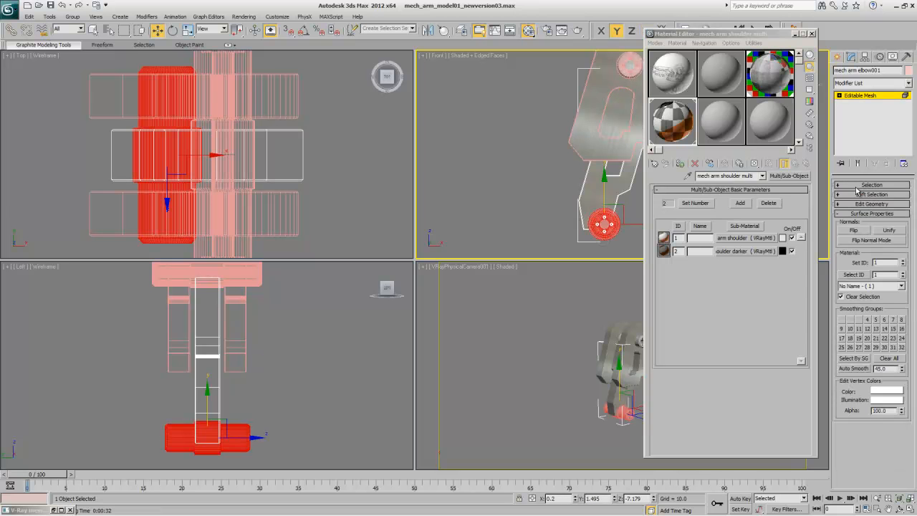
# Step: Inspect the mech arm multi material's sub-material for the joint and its diffuse bitmap, then return to the sub-material list
pyautogui.click(772, 98)
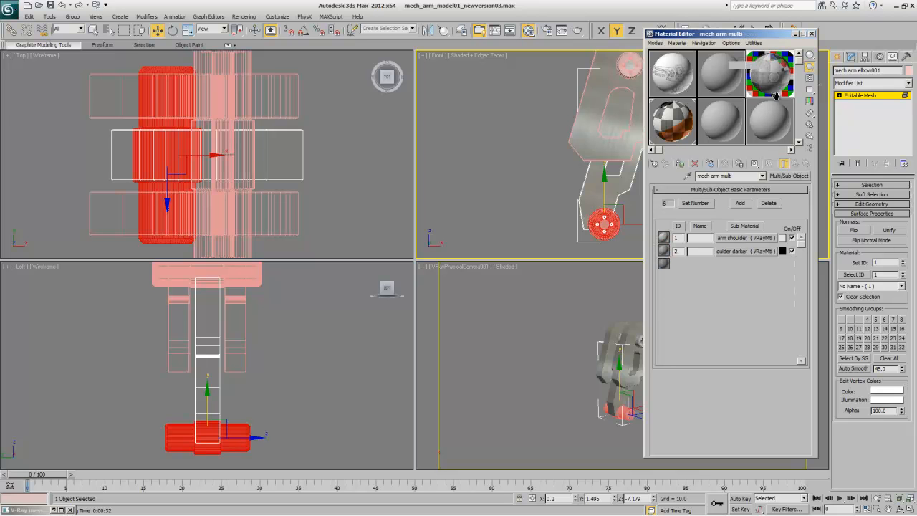
pyautogui.click(739, 244)
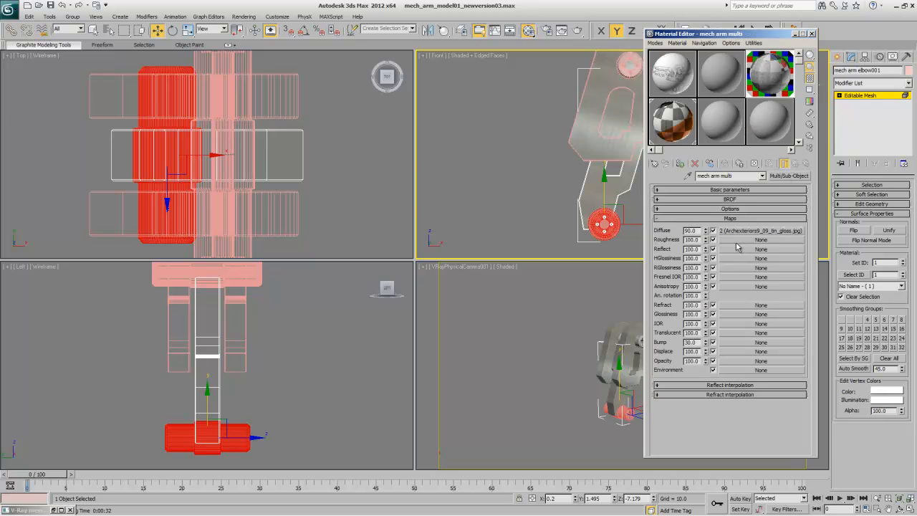
pyautogui.click(739, 232)
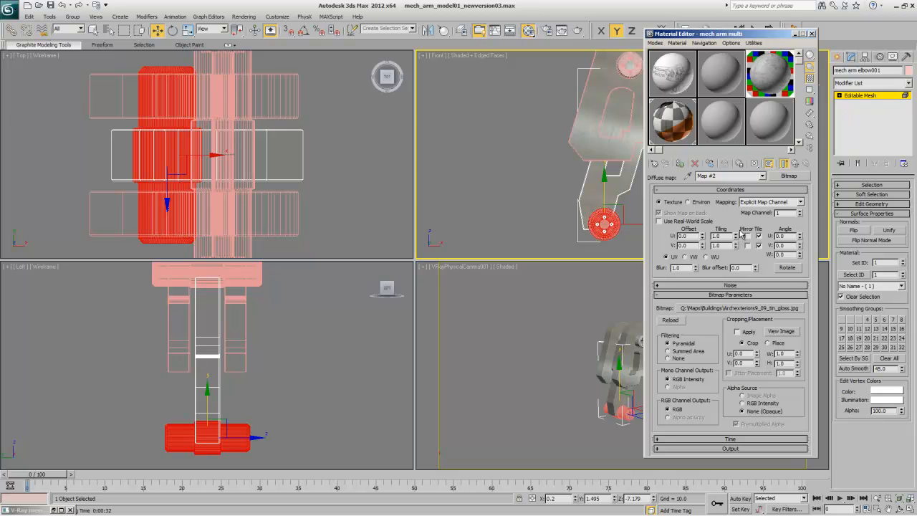
pyautogui.click(782, 190)
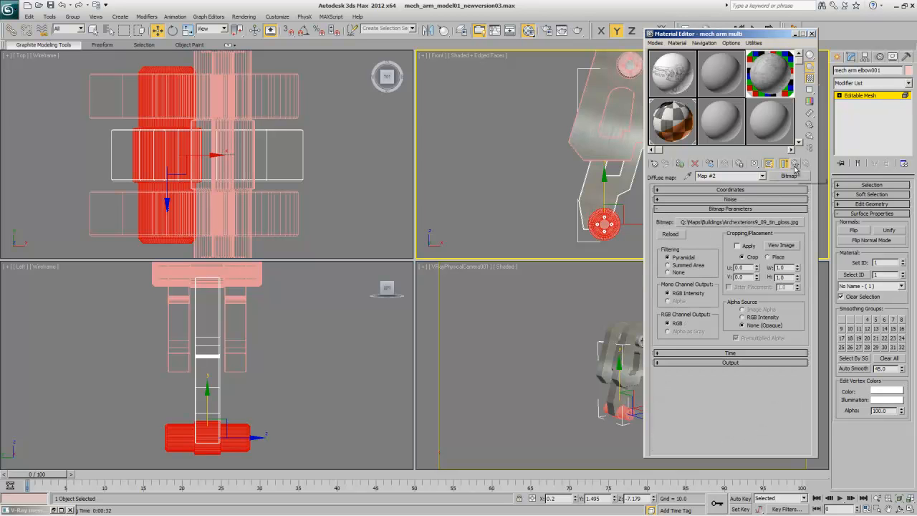
pyautogui.click(794, 164)
pyautogui.click(794, 164)
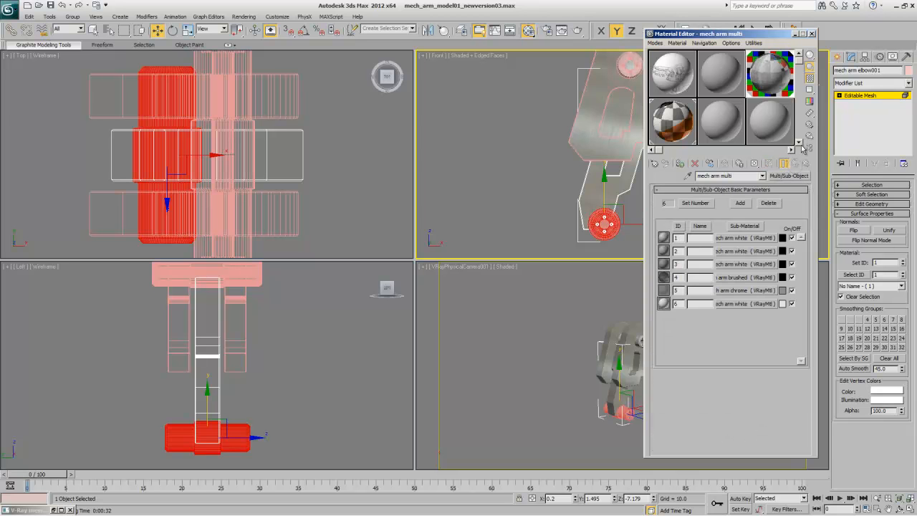
# Step: Close the Material Editor, leave element editing, unhide all objects, and fit the whole arm in every view
pyautogui.click(812, 33)
pyautogui.click(860, 97)
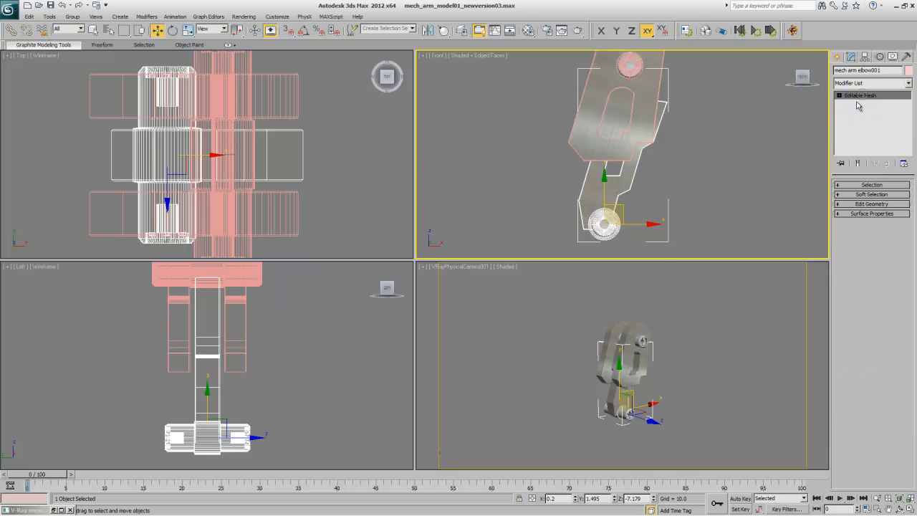
pyautogui.click(547, 349)
pyautogui.rightClick(545, 356)
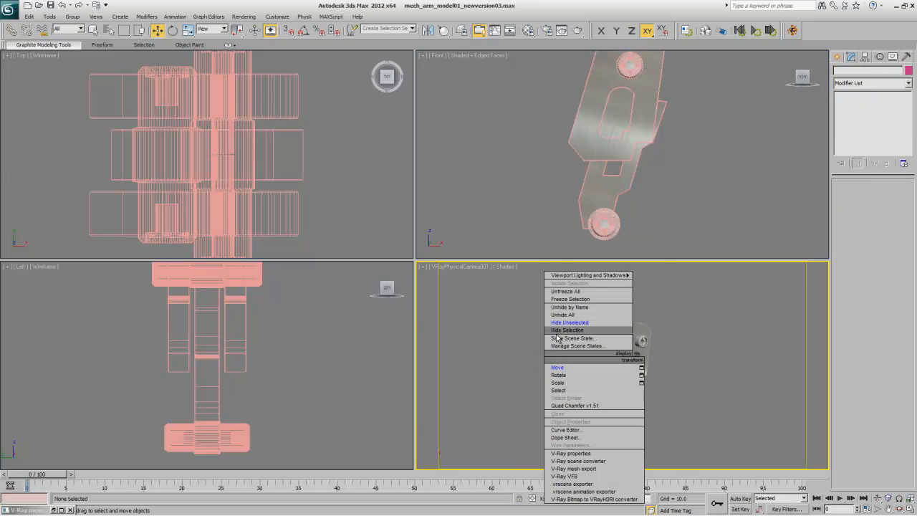
pyautogui.click(562, 316)
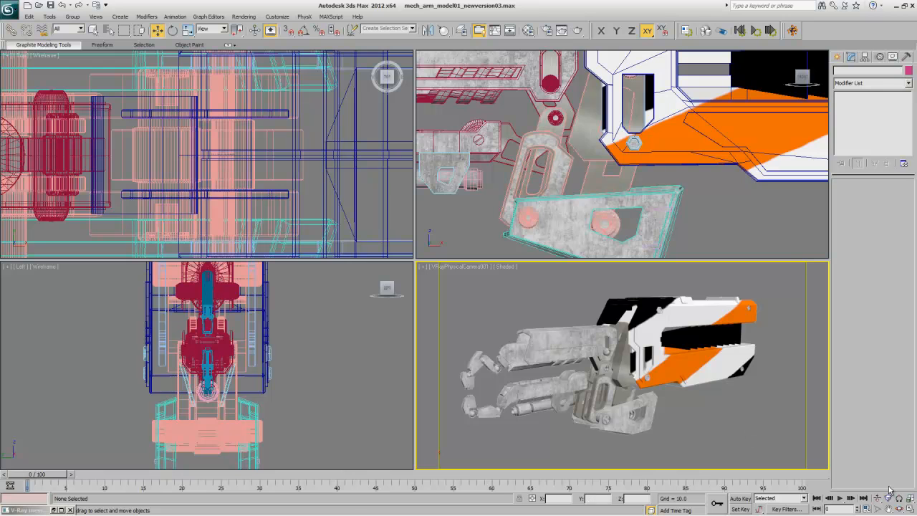
pyautogui.click(910, 498)
pyautogui.click(486, 206)
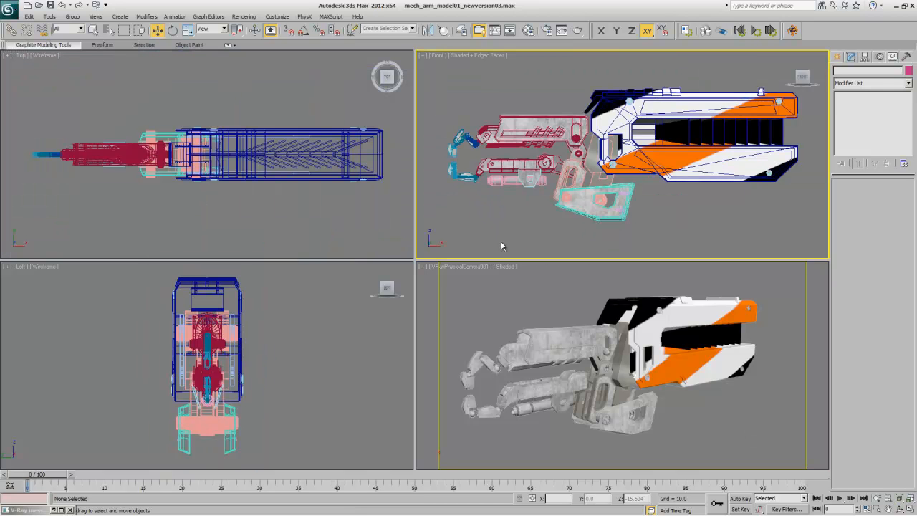
# Step: In the Front view, select the four objects forming the angular side plates below the elbow and hide everything else
pyautogui.hotkey('alt', 'w')
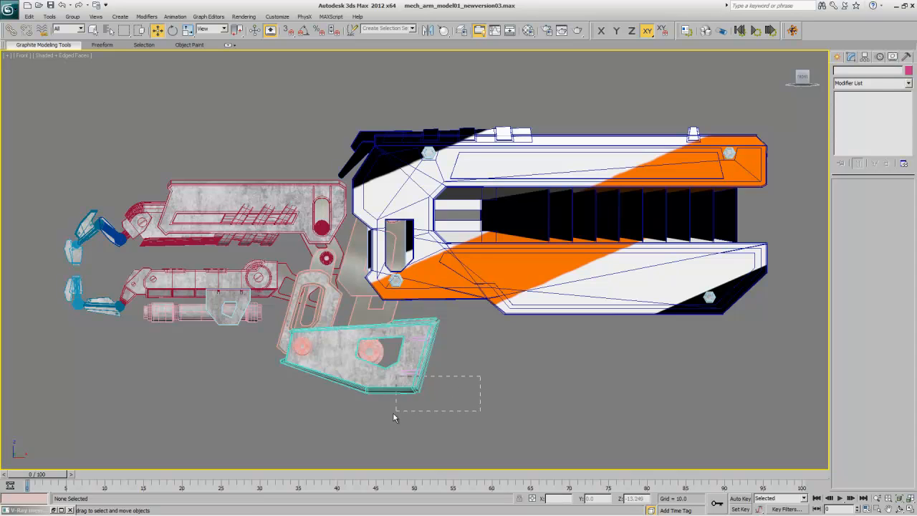
pyautogui.moveTo(393, 413); pyautogui.dragTo(419, 416)
pyautogui.moveTo(424, 330); pyautogui.dragTo(412, 324)
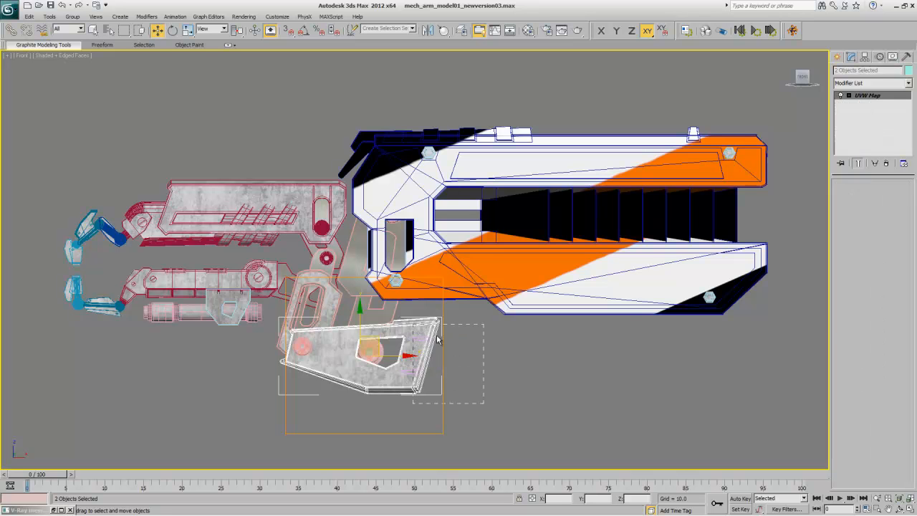
pyautogui.rightClick(543, 384)
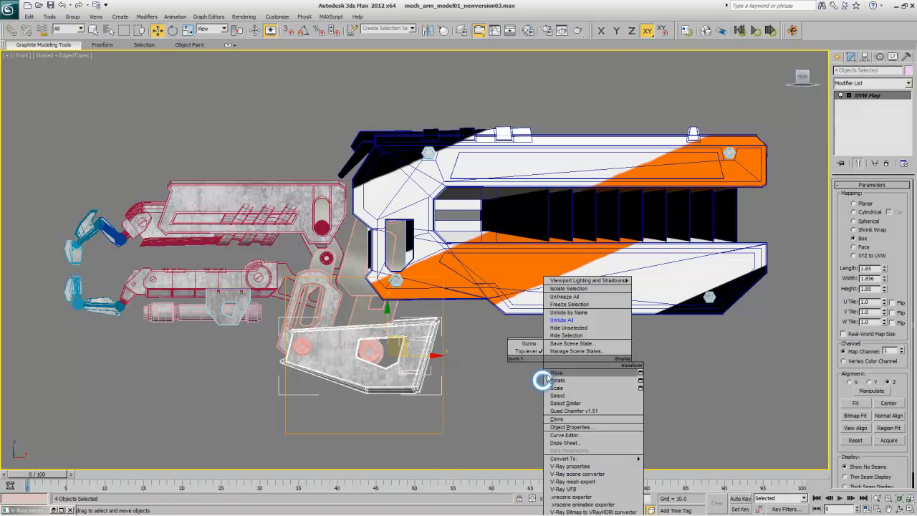
pyautogui.click(564, 328)
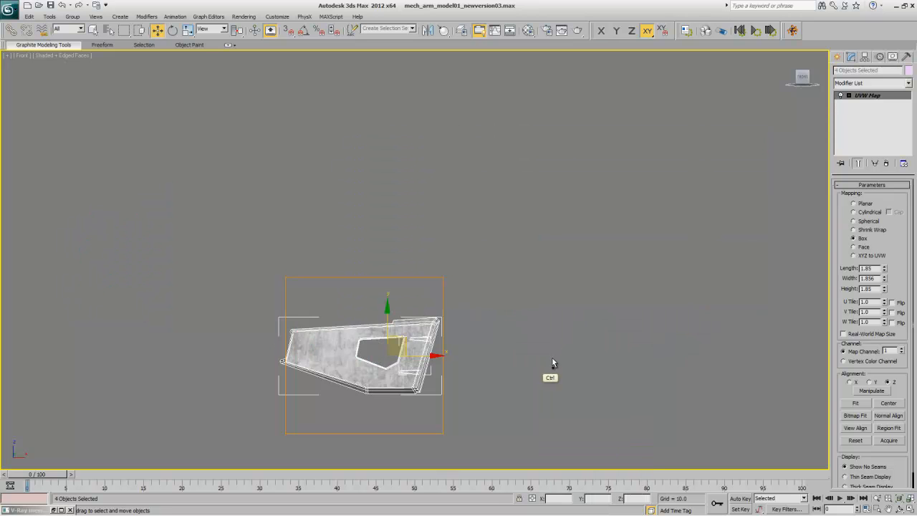
pyautogui.click(908, 503)
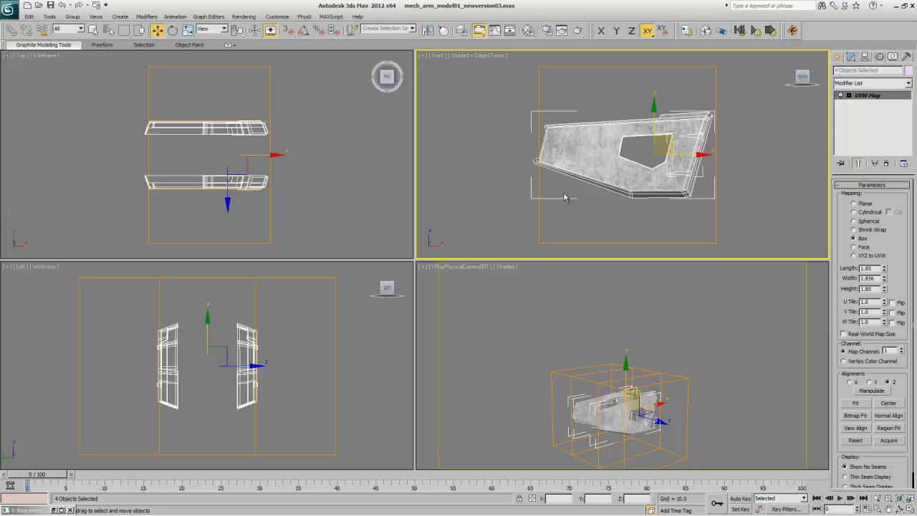
# Step: Check one side plate's modifier stack, then reselect all four plate objects and convert them to Editable Mesh
pyautogui.click(500, 210)
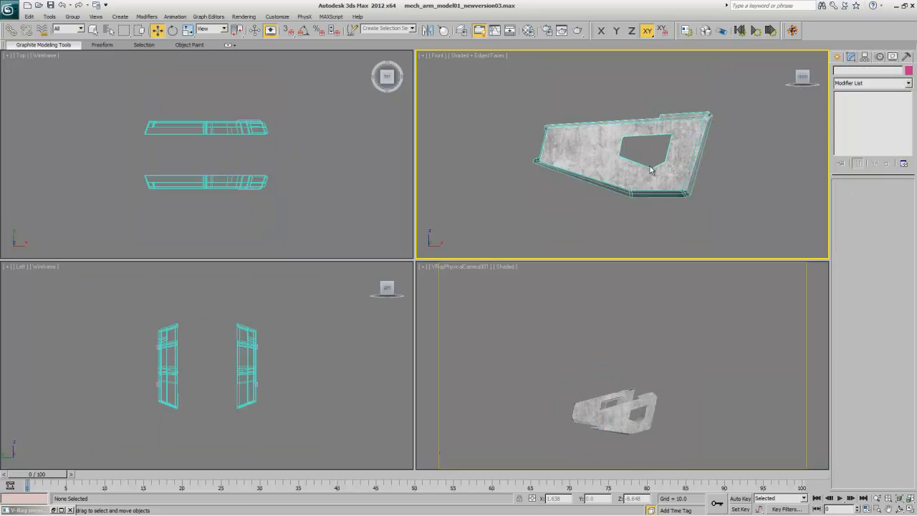
pyautogui.click(651, 177)
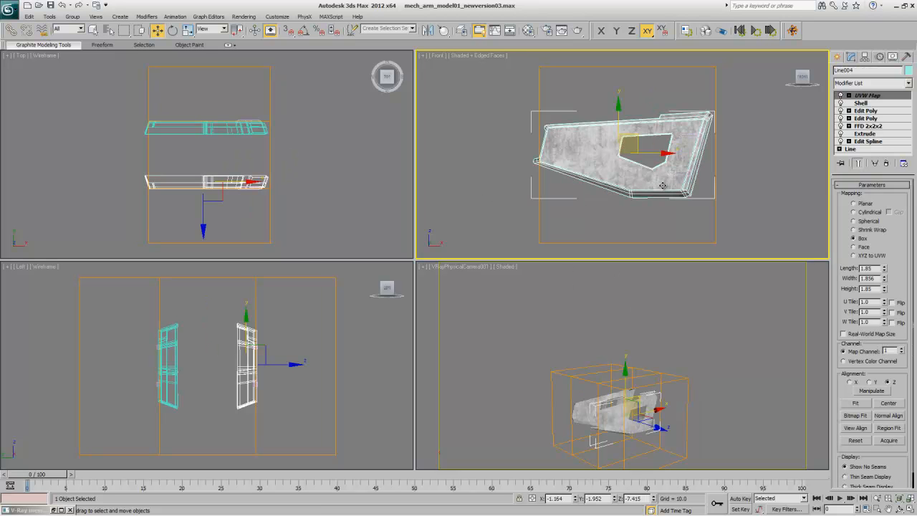
pyautogui.click(733, 175)
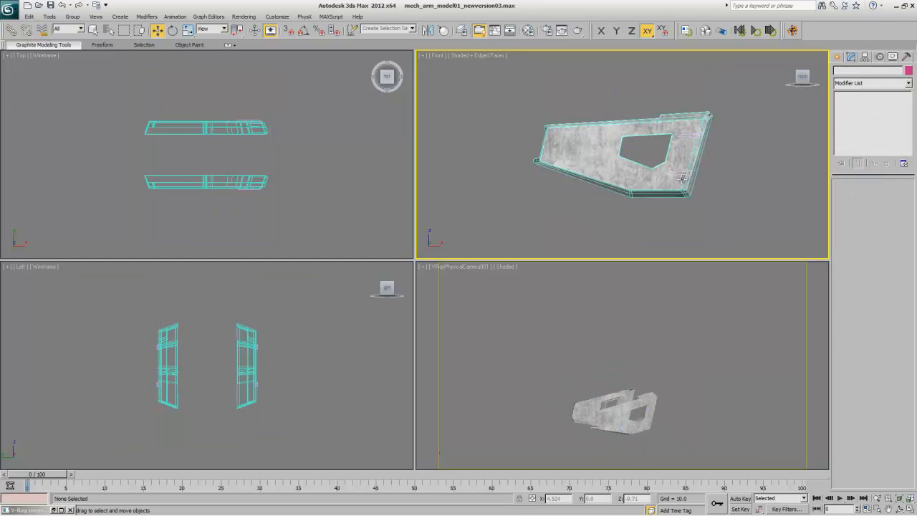
pyautogui.moveTo(720, 201); pyautogui.dragTo(622, 127)
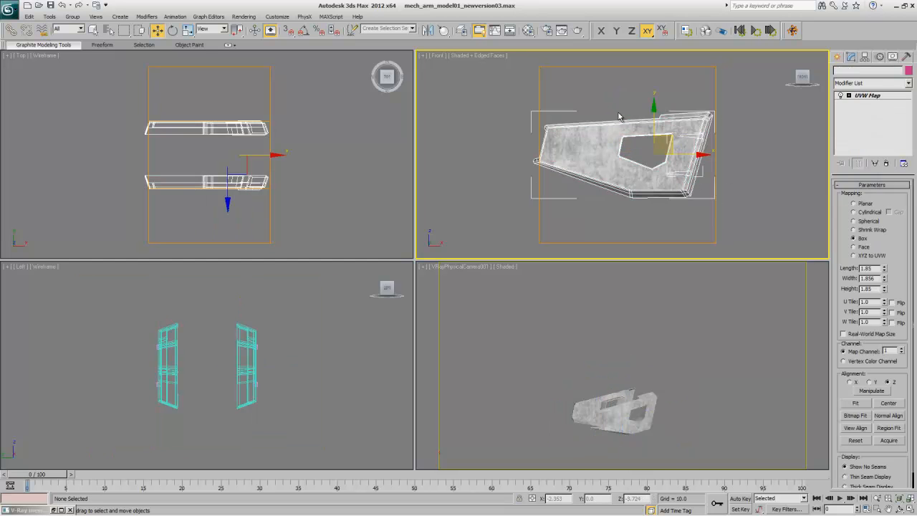
pyautogui.rightClick(698, 149)
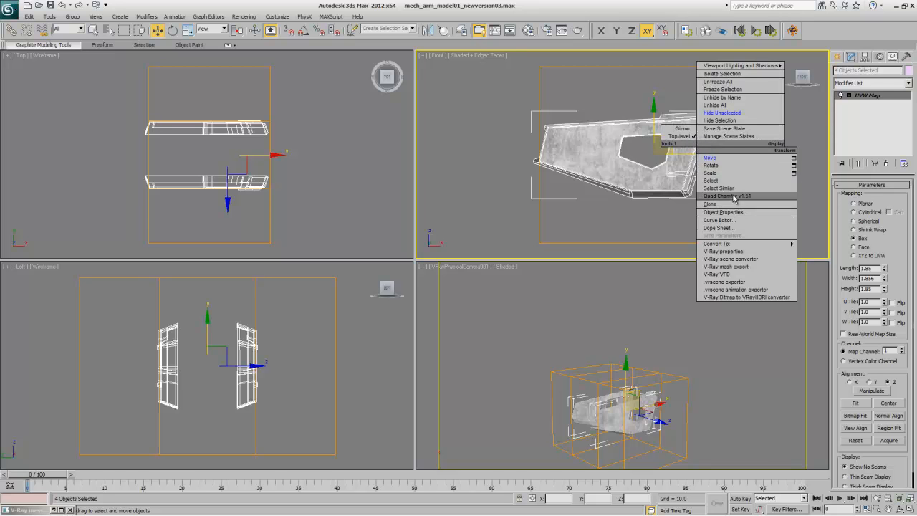
pyautogui.moveTo(733, 244)
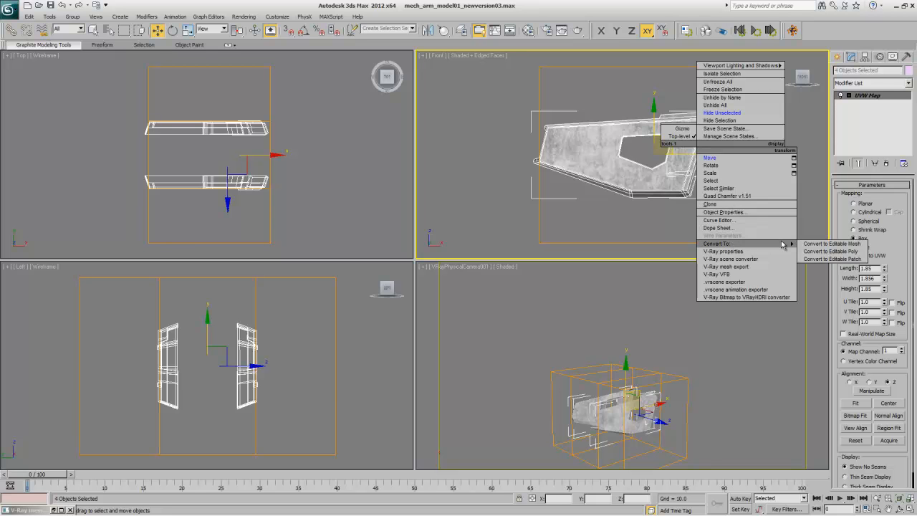
pyautogui.click(824, 244)
# Step: Select only the side plate Line004 and open its Edit Geometry options
pyautogui.click(750, 229)
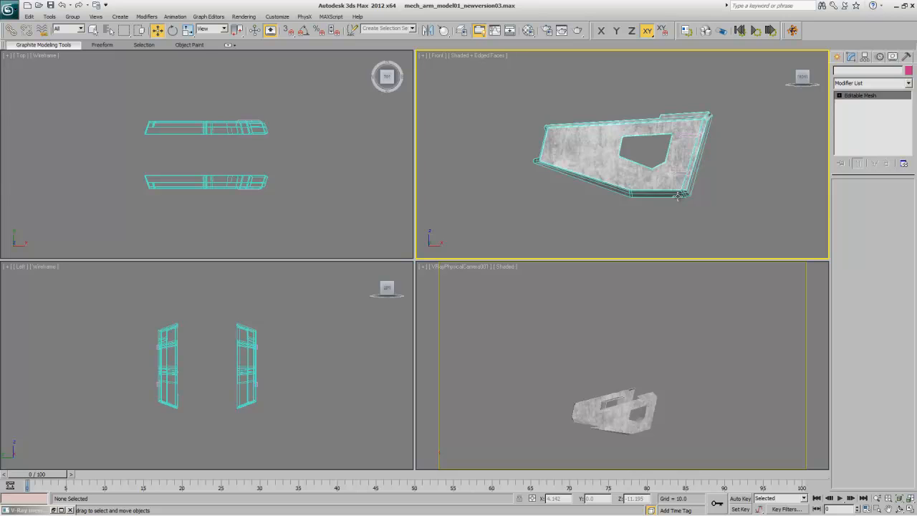
pyautogui.click(676, 194)
pyautogui.click(886, 186)
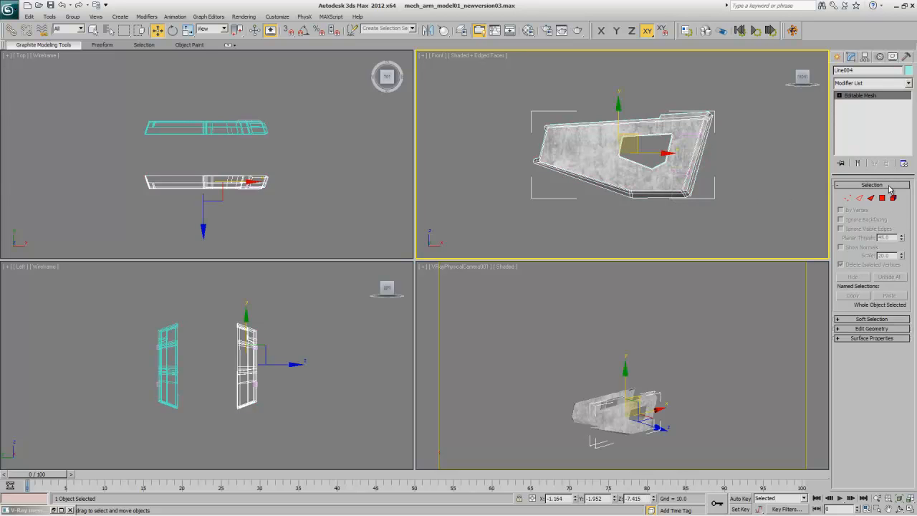
pyautogui.click(889, 184)
pyautogui.click(886, 204)
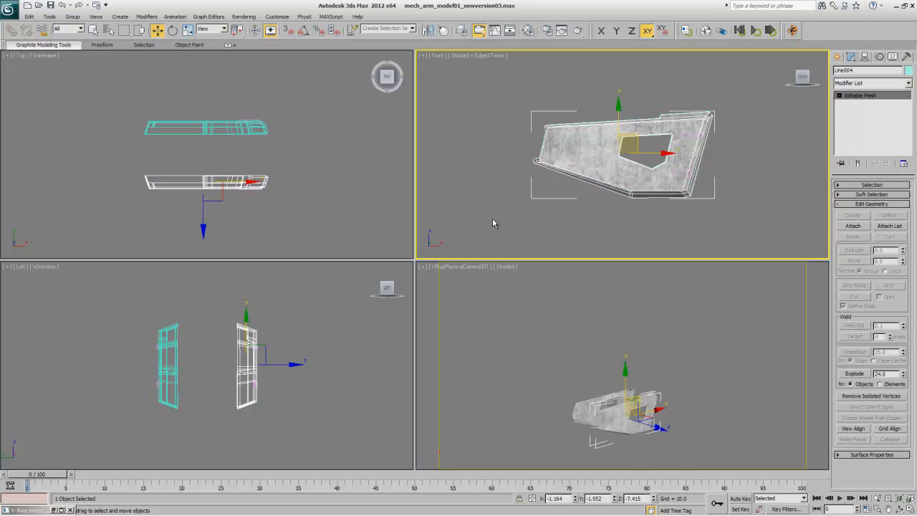
# Step: Attach all the remaining visible objects, Box001, Box002 and Line024, to the Line004 mesh
pyautogui.click(888, 225)
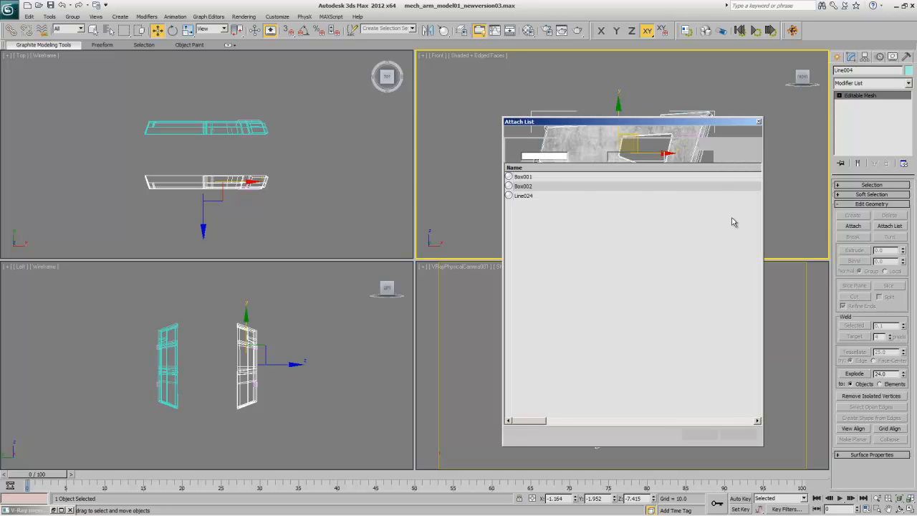
pyautogui.hotkey('ctrl', 'a')
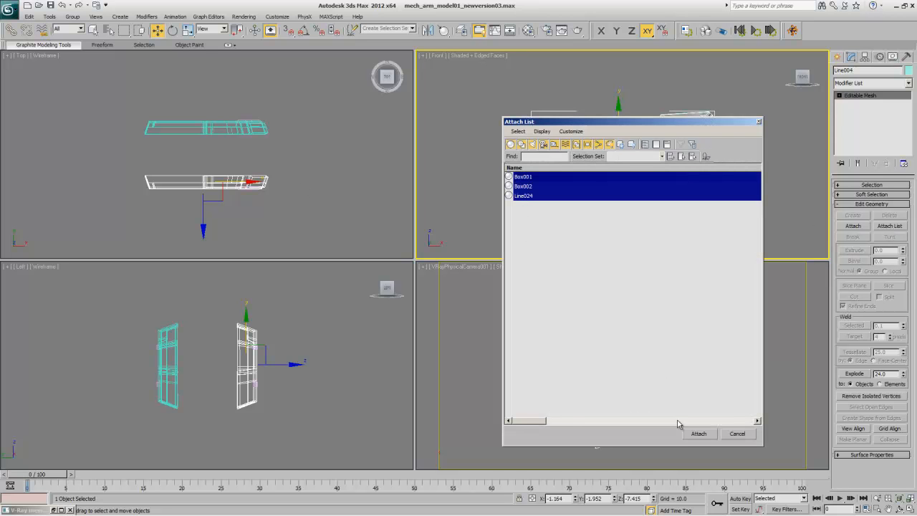
pyautogui.click(697, 433)
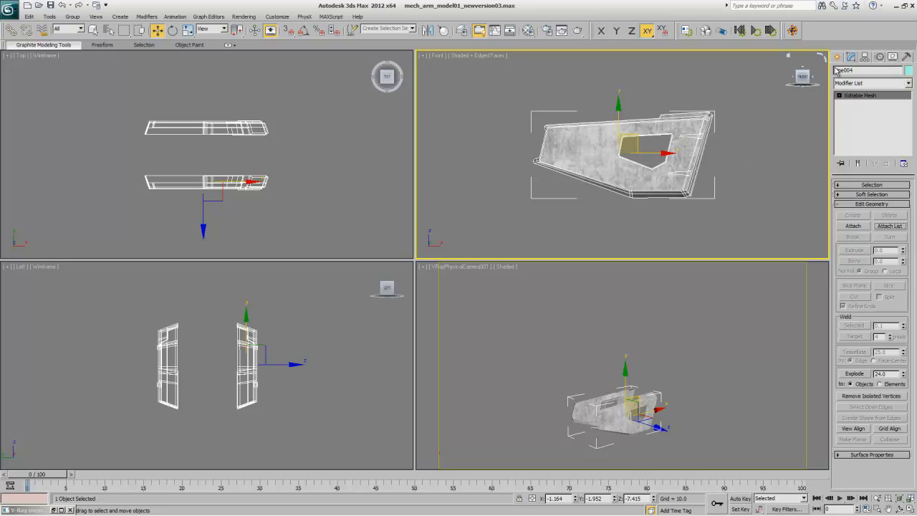
# Step: Center the pivot of the combined Line004 mesh on the object and reset its scale
pyautogui.click(864, 57)
pyautogui.click(871, 117)
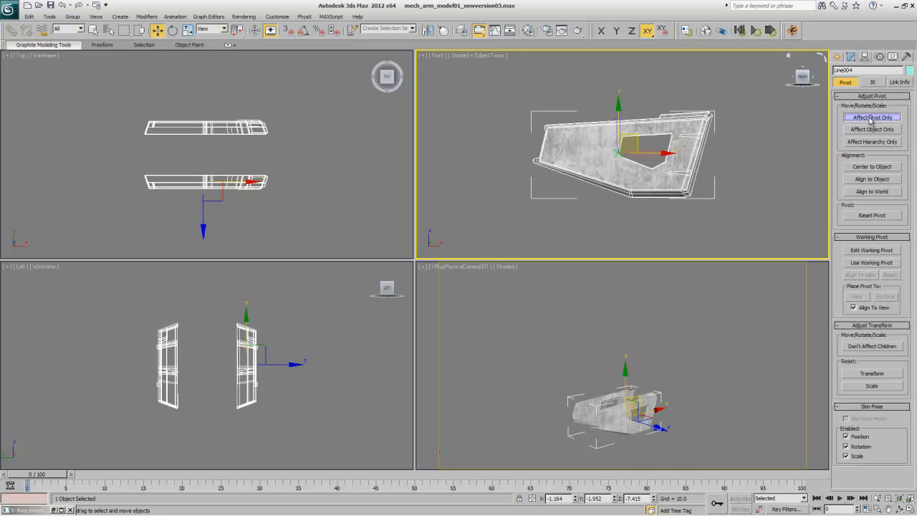
pyautogui.click(871, 167)
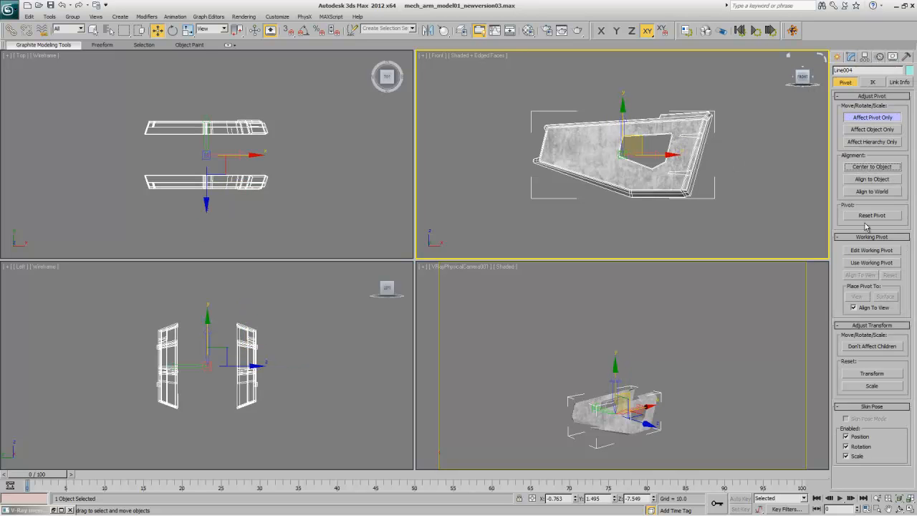
pyautogui.click(872, 385)
# Step: Paste the three copied UVW Map modifiers above Editable Mesh in the Line004 modifier stack
pyautogui.click(851, 57)
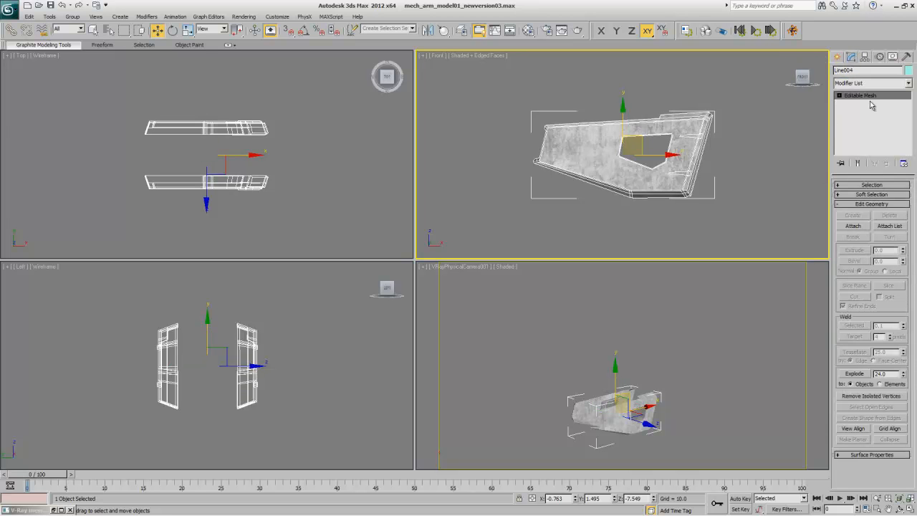
pyautogui.click(868, 99)
pyautogui.rightClick(869, 99)
pyautogui.click(869, 102)
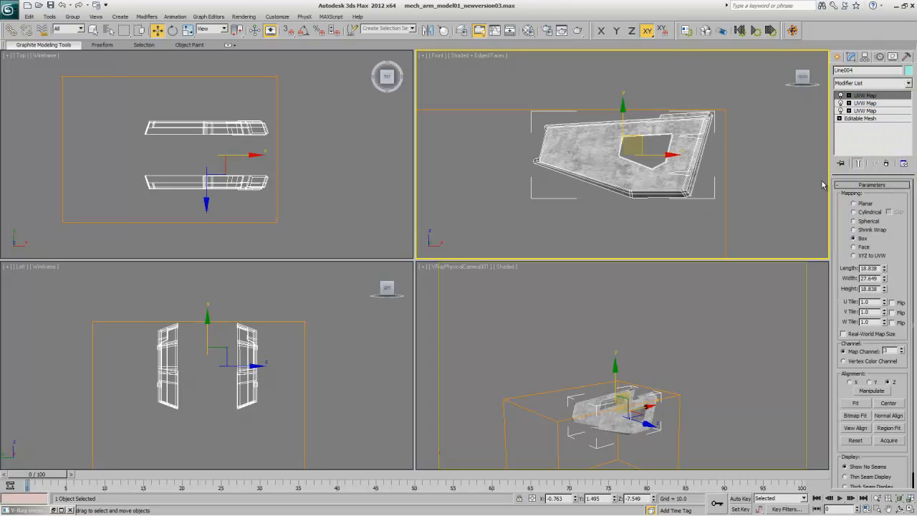
# Step: Assign the "mech arm shoulder multi" material to Line004 and close the Material Editor
pyautogui.click(528, 31)
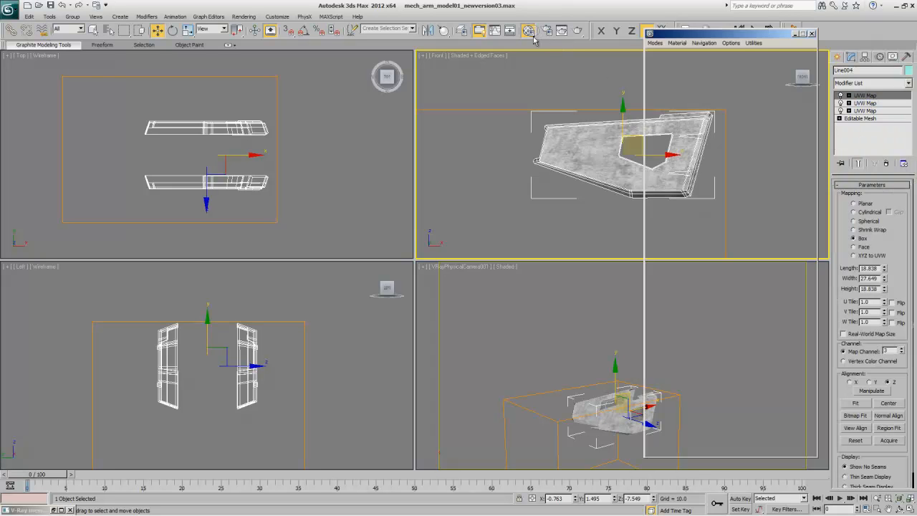
pyautogui.click(684, 122)
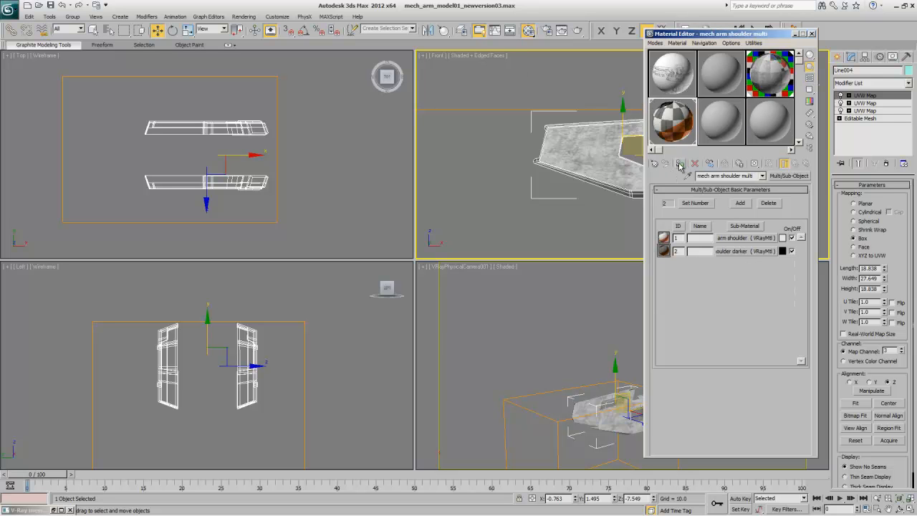
pyautogui.click(680, 164)
pyautogui.click(811, 34)
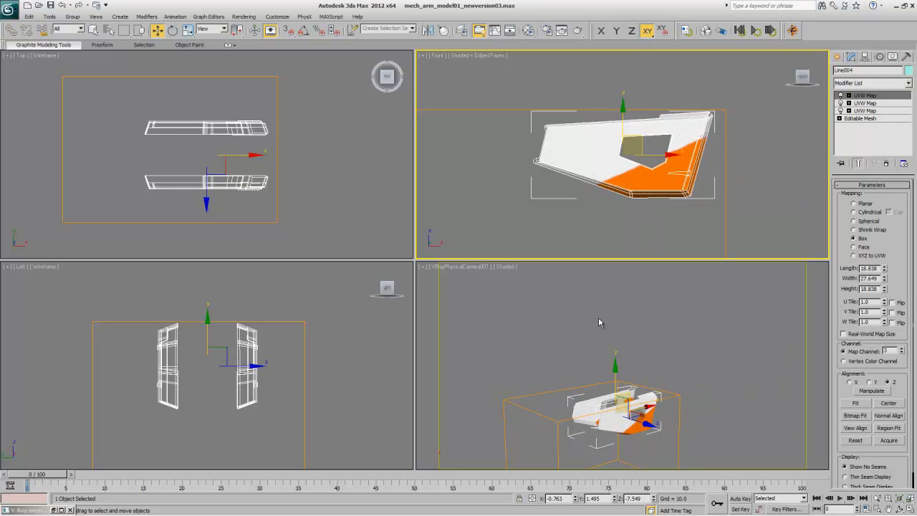
# Step: Unhide all objects and fit the complete mech arm in the orthographic views
pyautogui.rightClick(574, 334)
pyautogui.rightClick(575, 328)
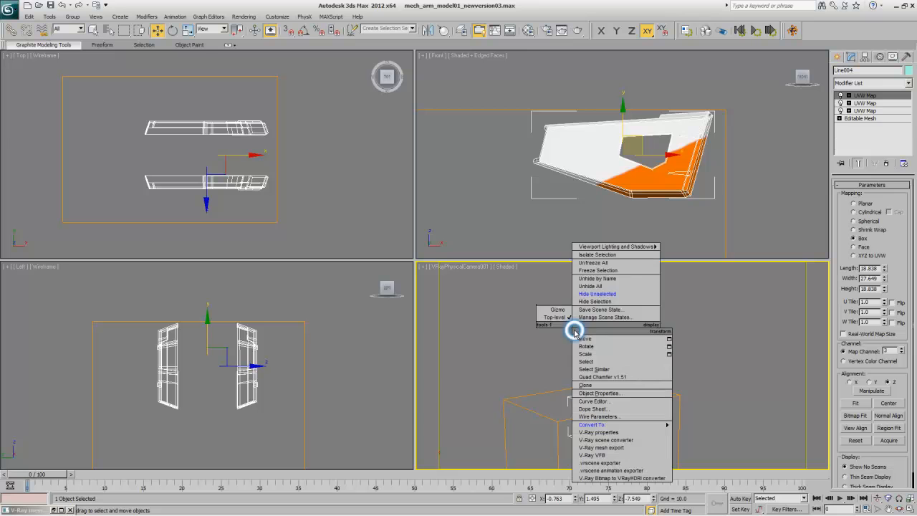
pyautogui.click(587, 286)
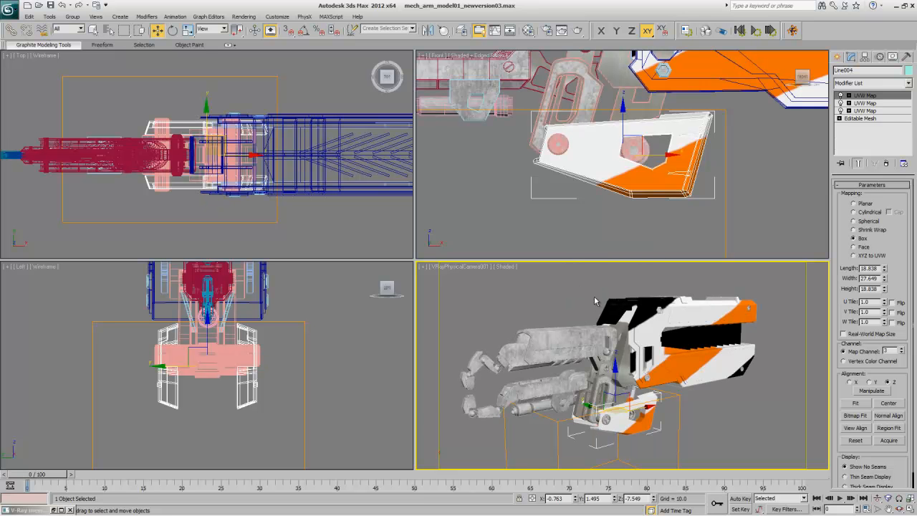
pyautogui.moveTo(911, 498); pyautogui.dragTo(911, 478)
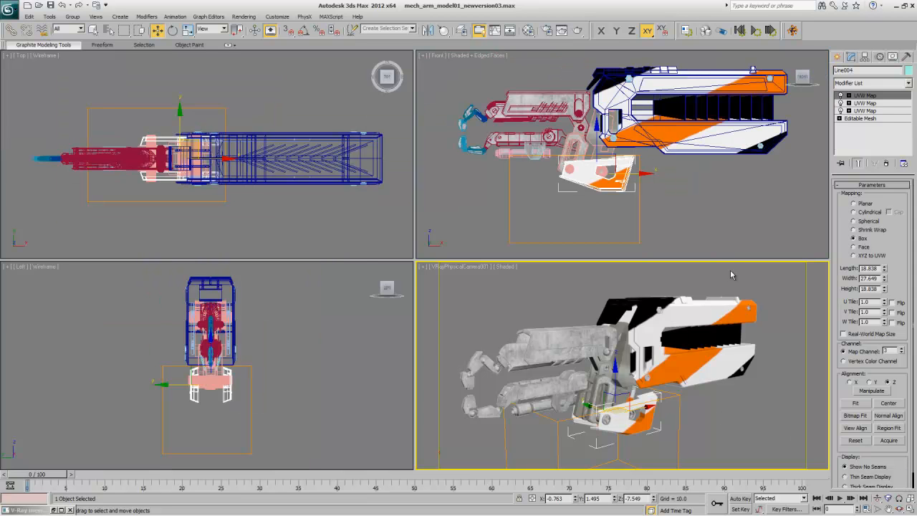
# Step: Shrink the lowest, planar UVW Map of Line004 in the front view and move it up over the part
pyautogui.click(865, 111)
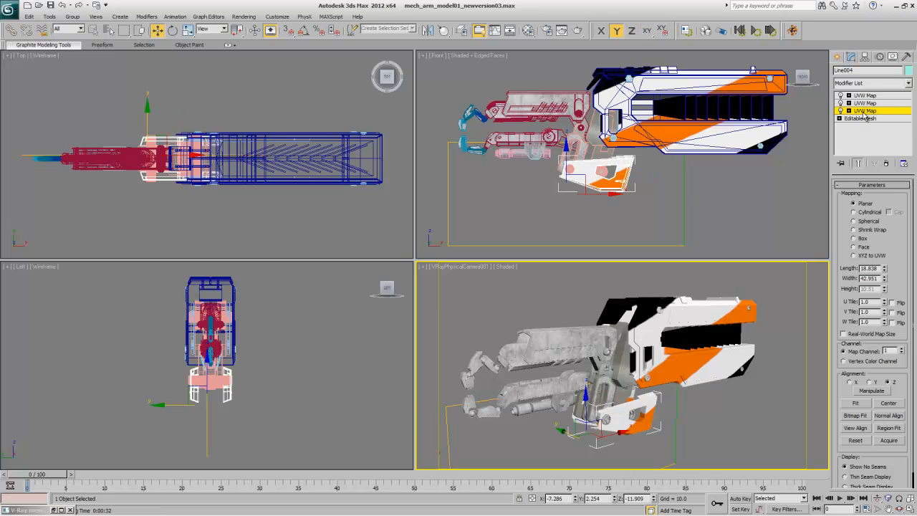
pyautogui.rightClick(628, 218)
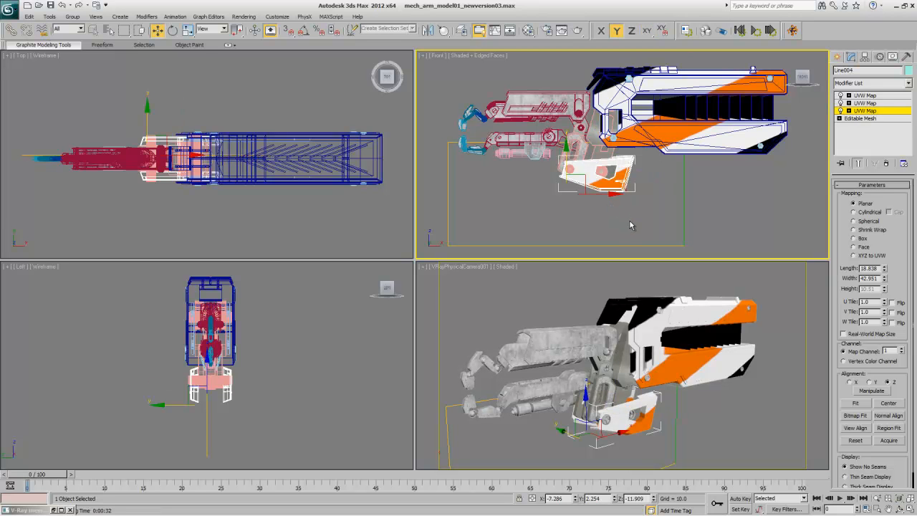
pyautogui.rightClick(631, 225)
pyautogui.click(637, 228)
pyautogui.moveTo(583, 178); pyautogui.dragTo(528, 107)
pyautogui.moveTo(529, 106); pyautogui.dragTo(580, 136)
pyautogui.rightClick(570, 135)
pyautogui.click(583, 162)
pyautogui.rightClick(558, 143)
pyautogui.click(571, 156)
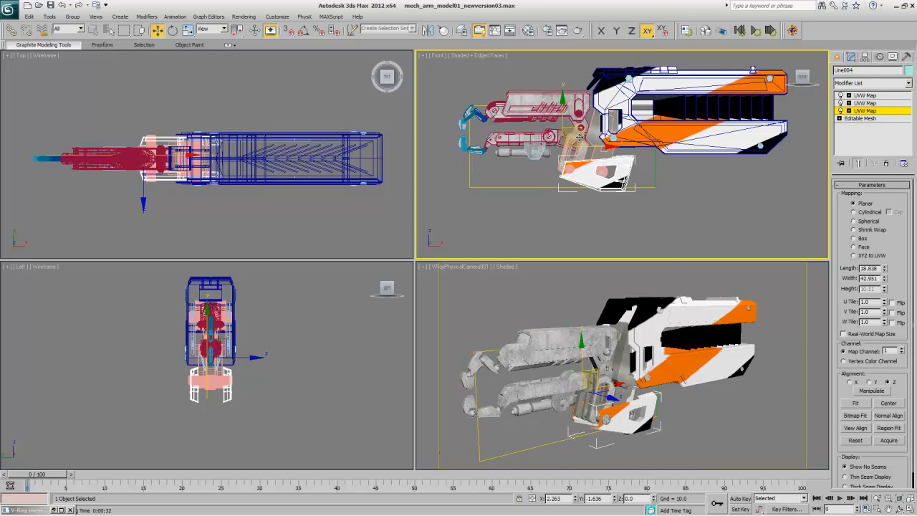
# Step: Scale the planar mapping down further and shift it so orange covers the part's front end and black its lower rear corner, checking the camera view
pyautogui.rightClick(575, 140)
pyautogui.click(583, 163)
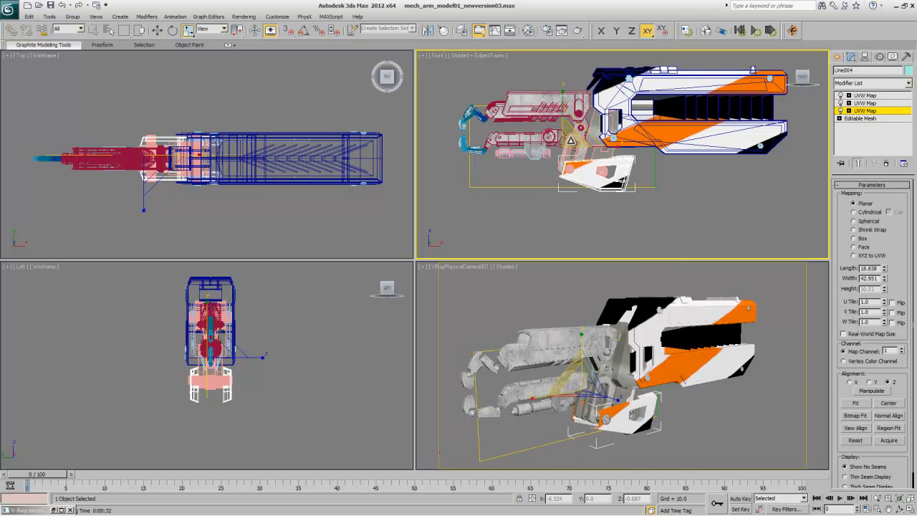
pyautogui.rightClick(569, 156)
pyautogui.click(577, 163)
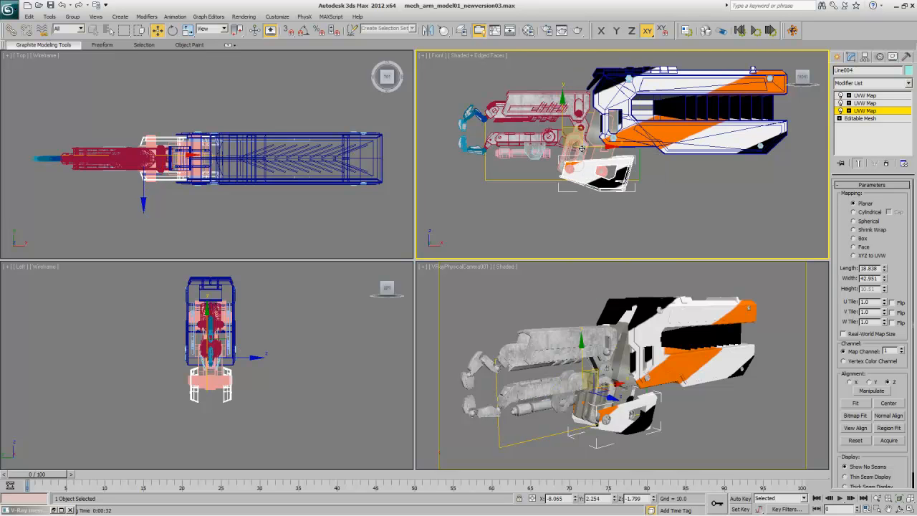
pyautogui.moveTo(580, 132); pyautogui.dragTo(593, 136)
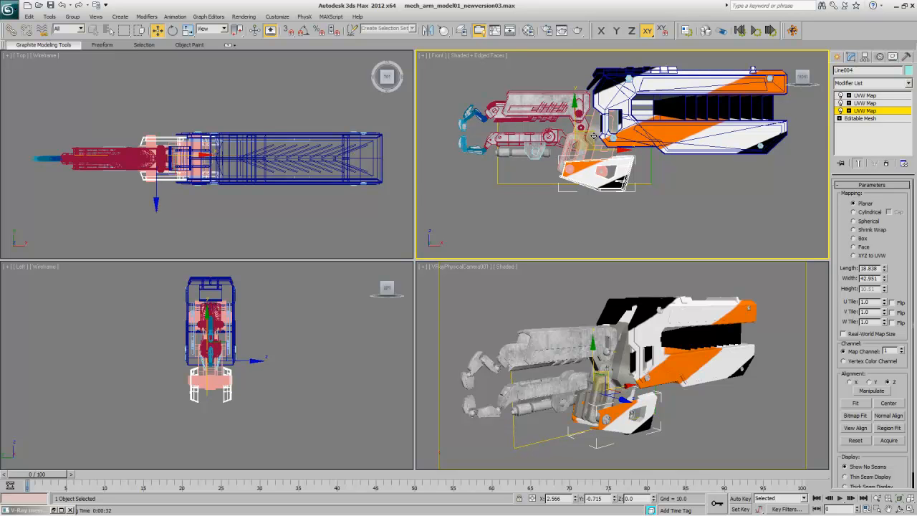
pyautogui.rightClick(614, 320)
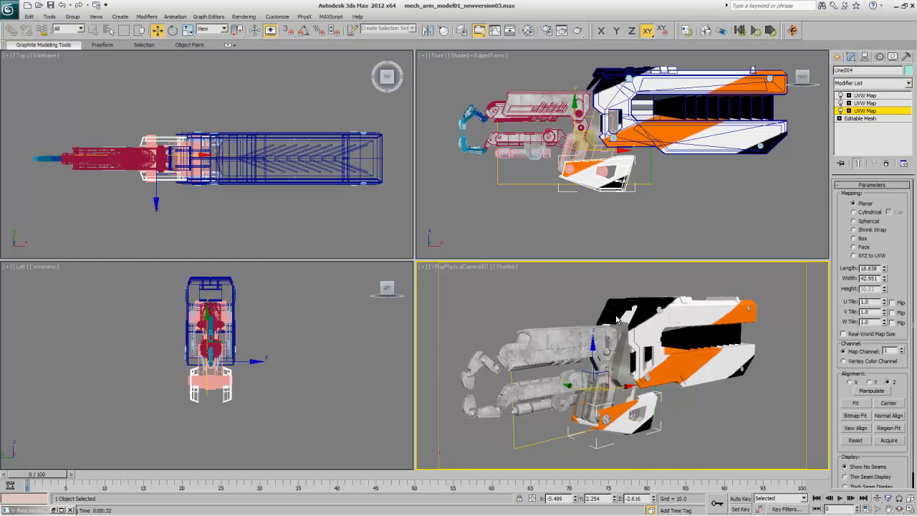
pyautogui.hotkey('alt', 'w')
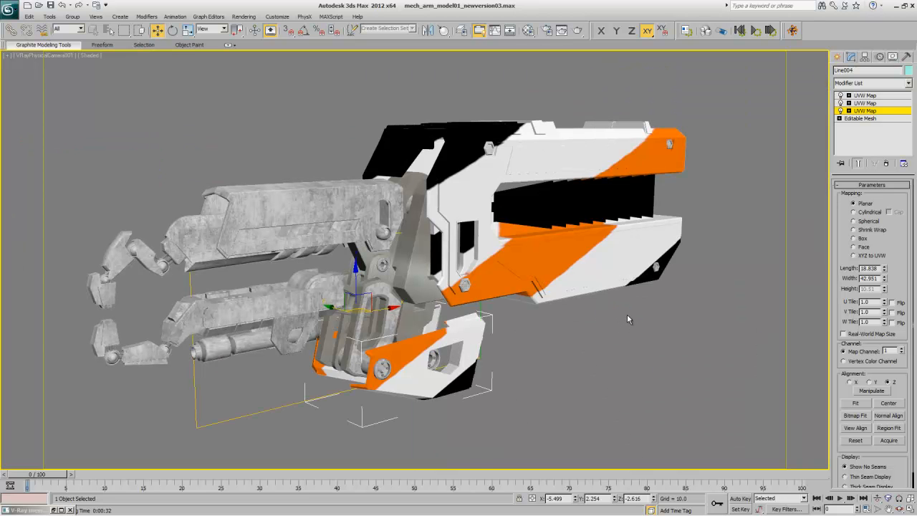
pyautogui.hotkey('alt', 'w')
pyautogui.rightClick(667, 198)
pyautogui.hotkey('alt', 'w')
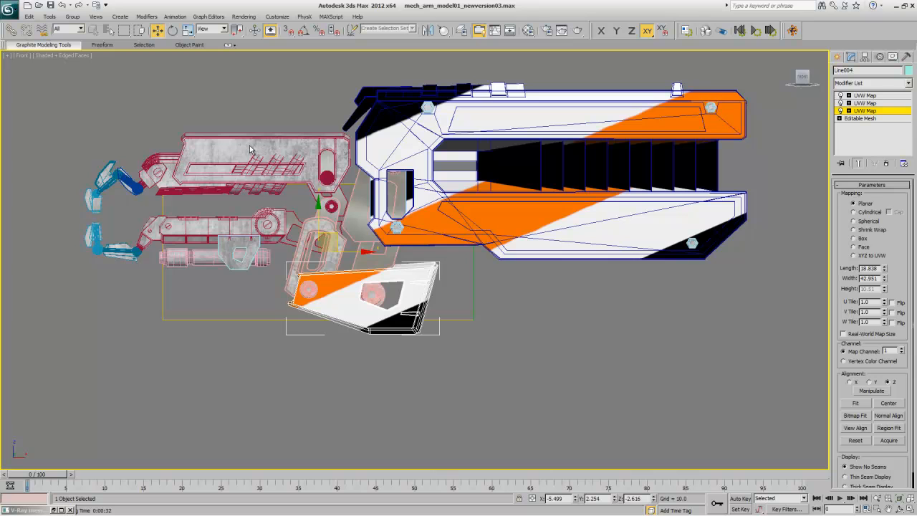
pyautogui.click(886, 113)
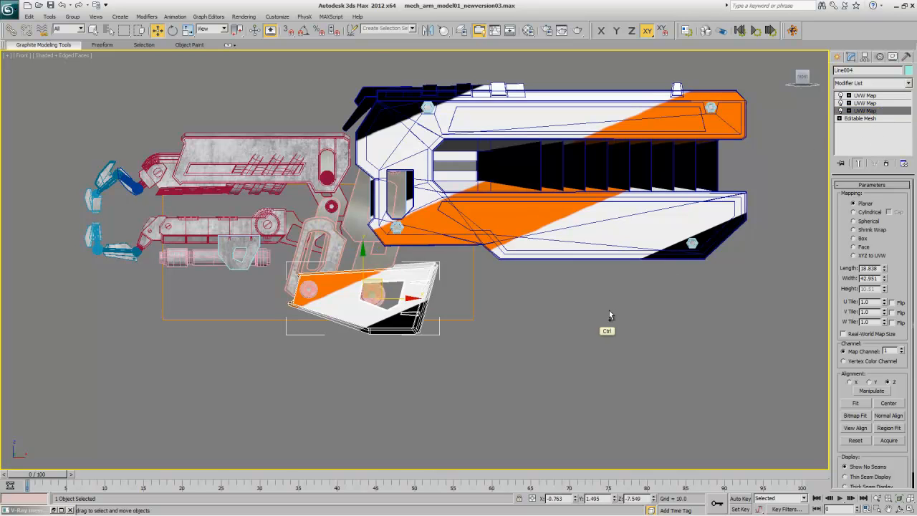
# Step: Hide everything except the upper finger part, mech arm finger top001, and fit it in the front view
pyautogui.click(274, 148)
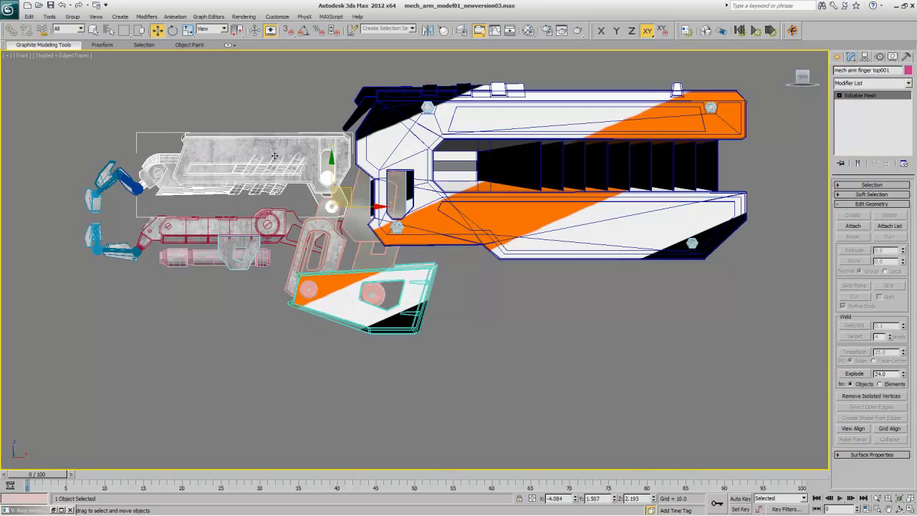
pyautogui.rightClick(236, 217)
pyautogui.click(279, 181)
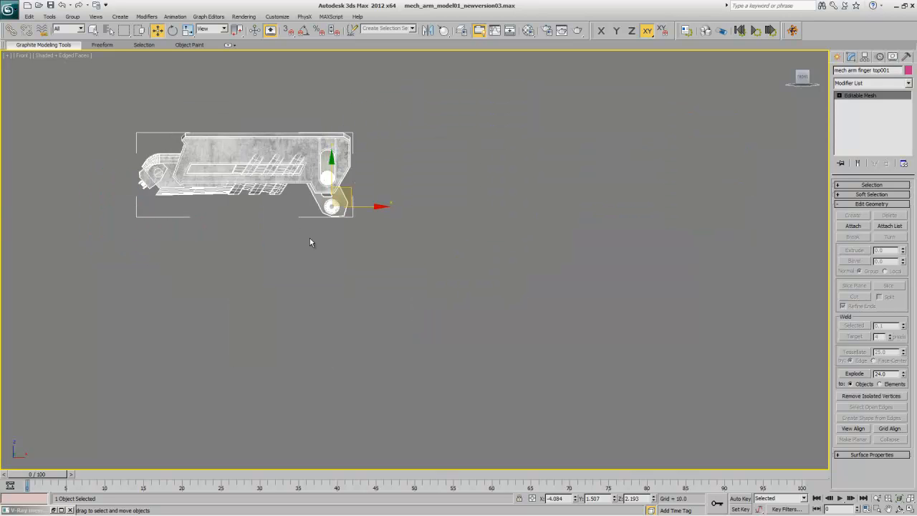
pyautogui.click(899, 497)
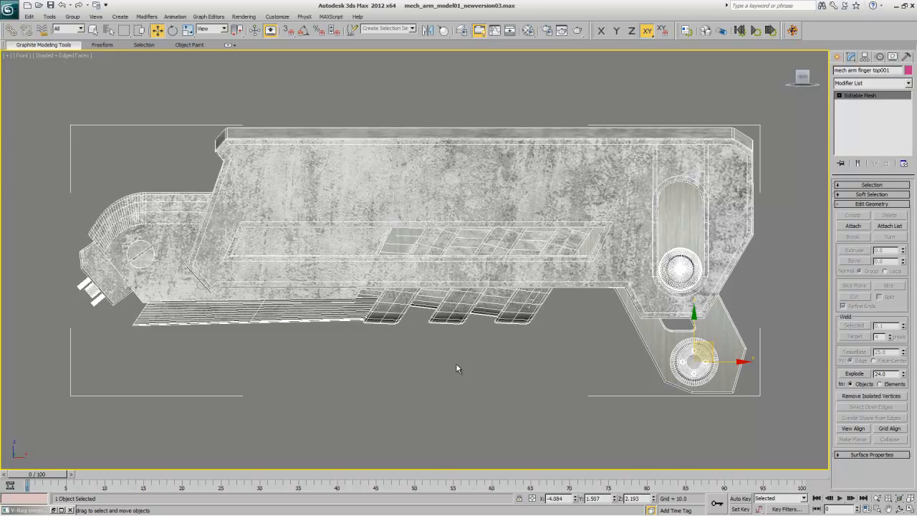
# Step: Enter polygon editing on the finger mesh, display the front view in wireframe and clear the polygon selection
pyautogui.click(886, 185)
pyautogui.click(885, 199)
pyautogui.click(881, 185)
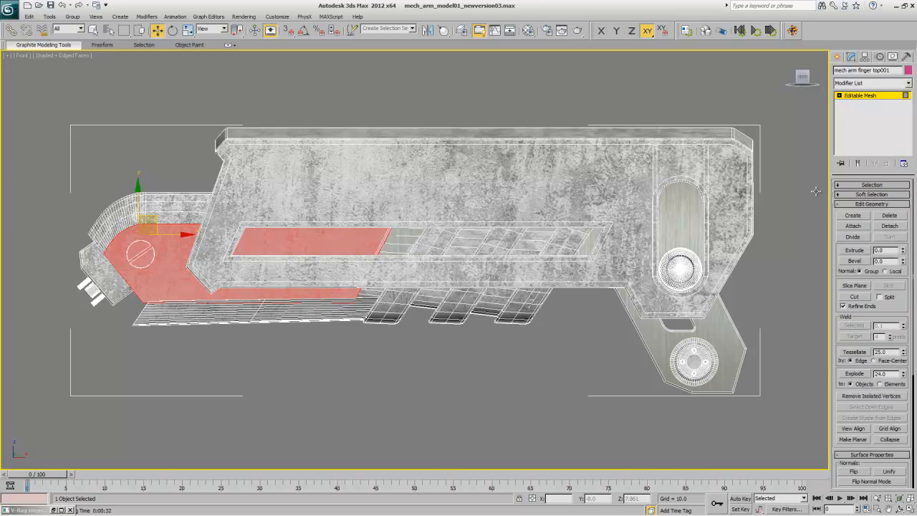
pyautogui.click(77, 60)
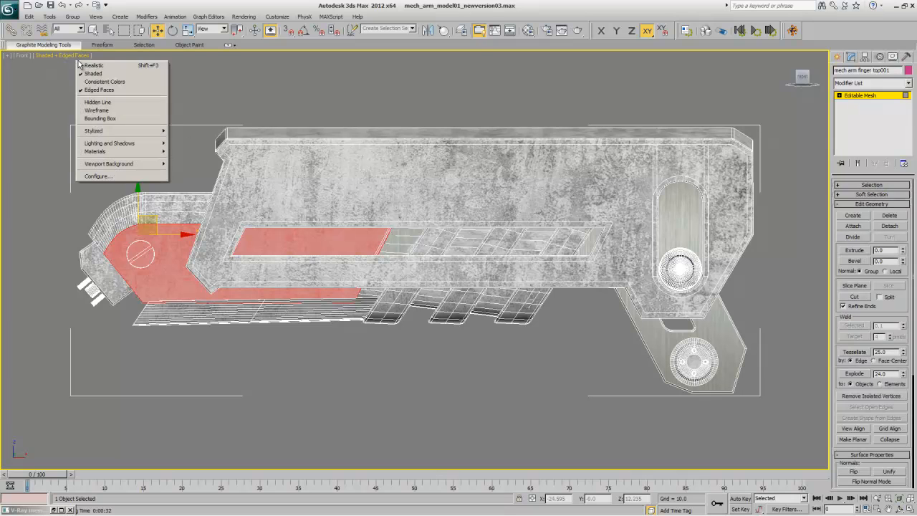
pyautogui.click(96, 110)
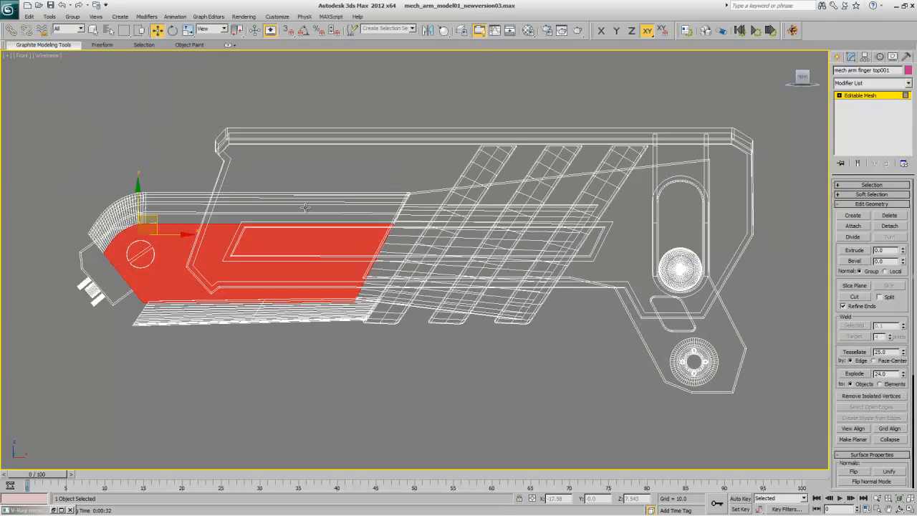
pyautogui.click(784, 331)
# Step: Examine which polygons of the finger use material IDs 1, 2 and 3 by selecting each ID in turn
pyautogui.click(867, 204)
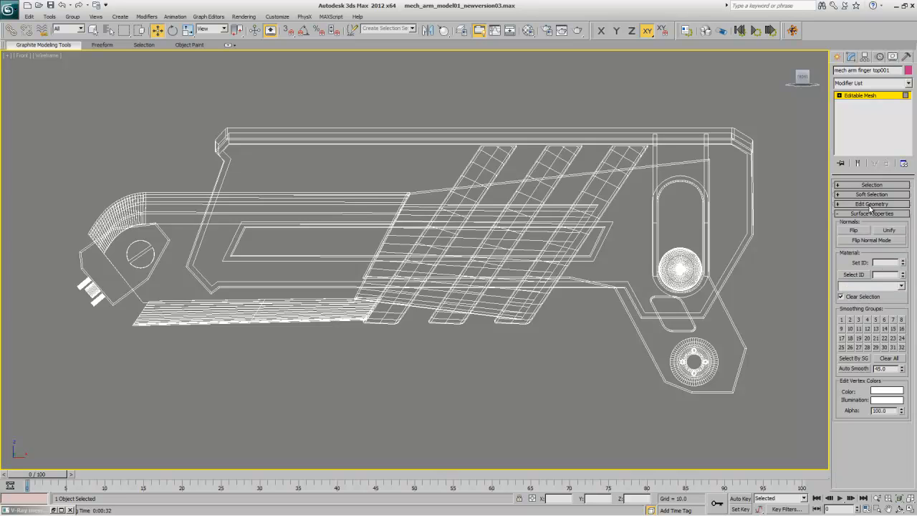
pyautogui.click(902, 277)
pyautogui.click(853, 275)
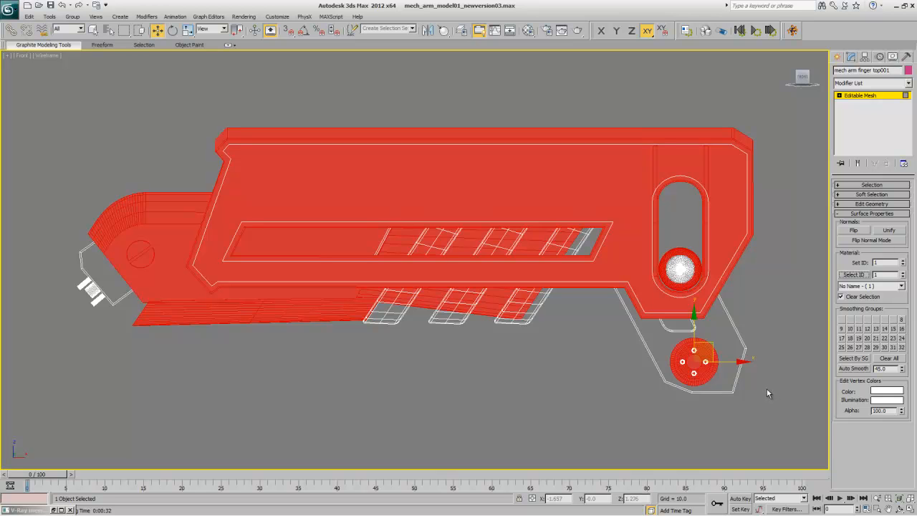
pyautogui.click(812, 291)
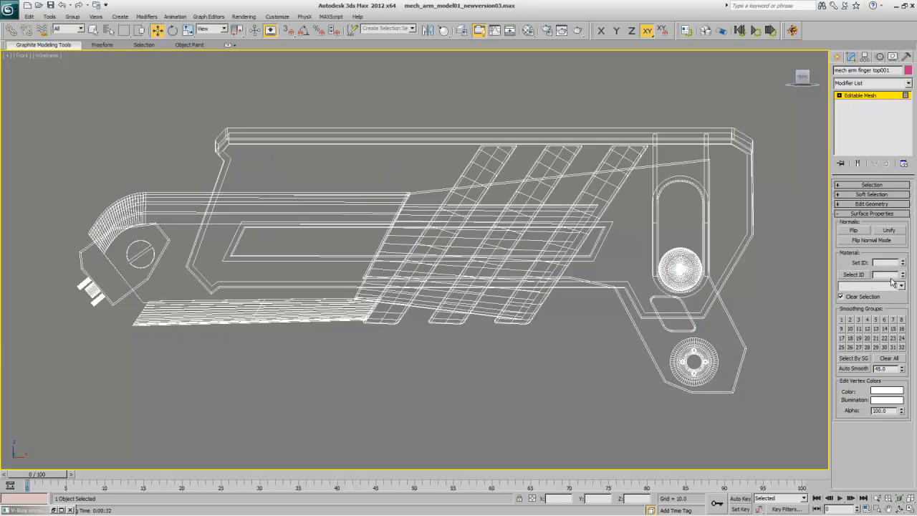
pyautogui.write('2')
pyautogui.click(864, 275)
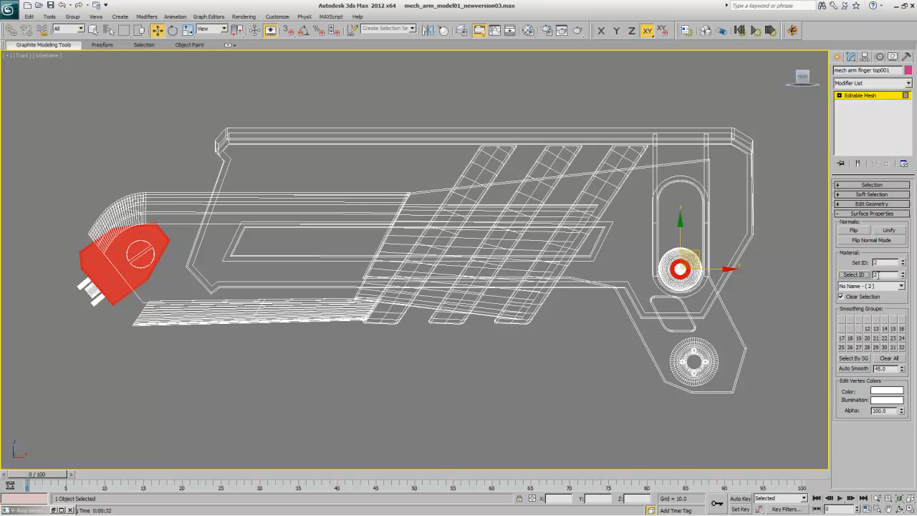
pyautogui.click(822, 284)
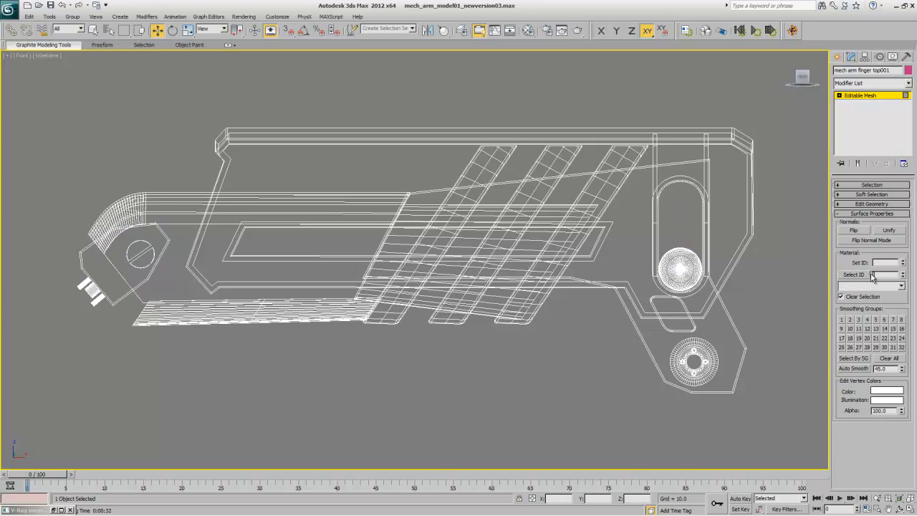
pyautogui.click(863, 276)
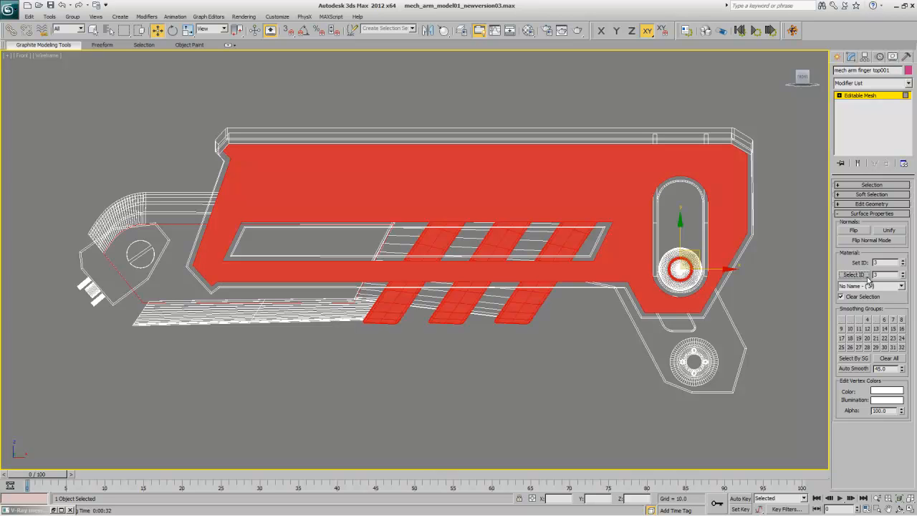
# Step: Check the finger polygons that use material ID 4, and select the polygons with material ID 1
pyautogui.click(821, 285)
pyautogui.write('4')
pyautogui.click(855, 275)
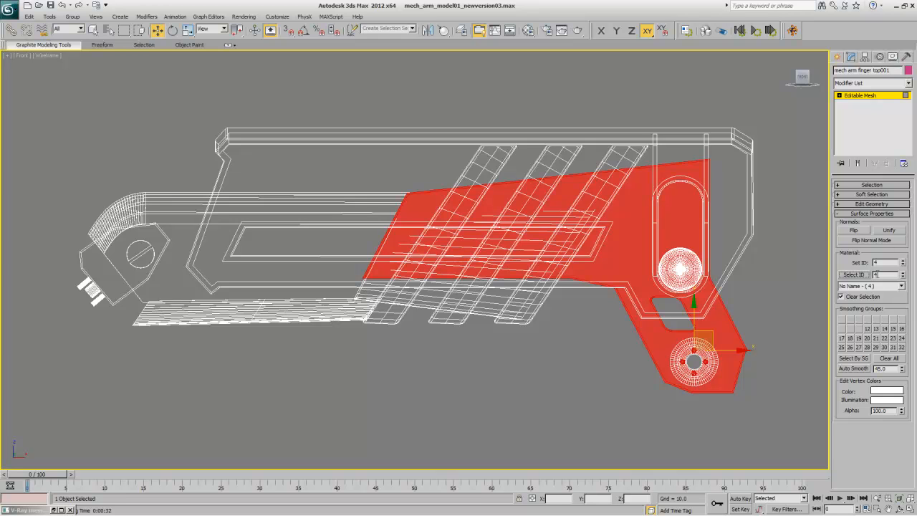
pyautogui.click(812, 277)
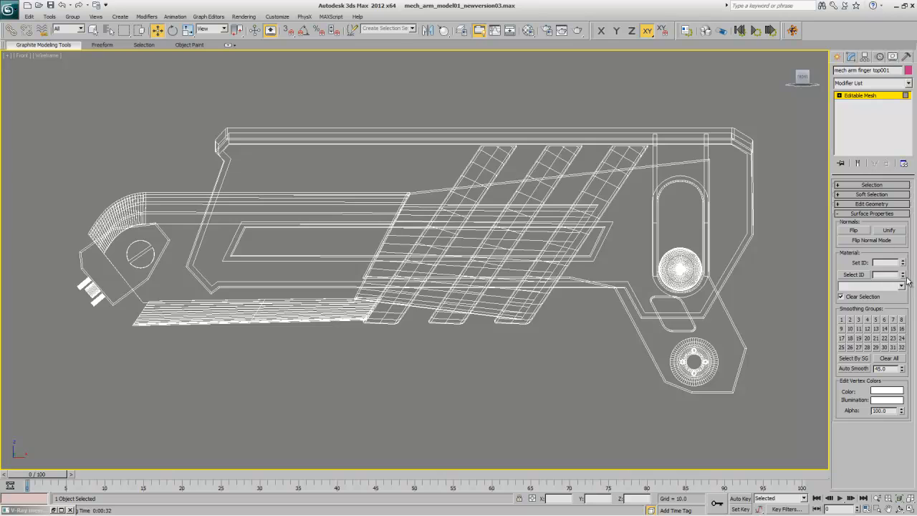
pyautogui.click(903, 277)
pyautogui.click(860, 275)
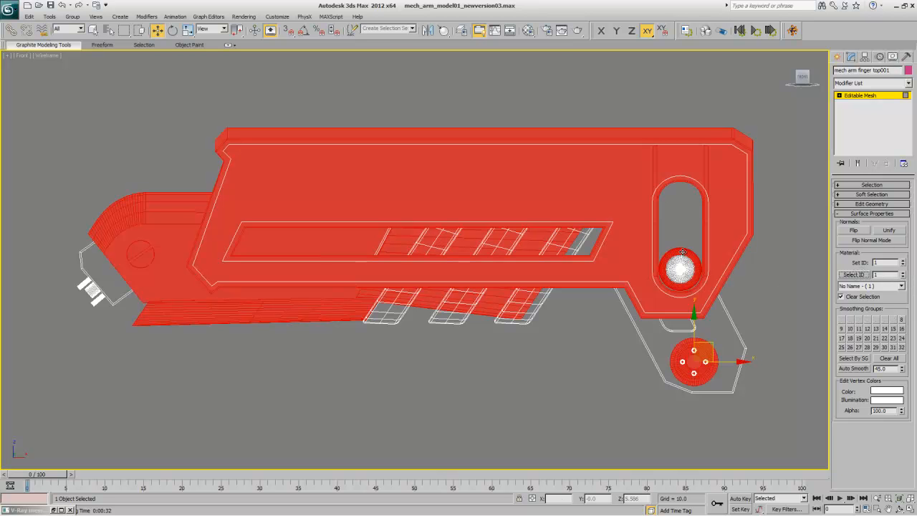
# Step: Duplicate the mech arm multi material into another sample slot and rename the copy mech arm finger top multi
pyautogui.click(528, 30)
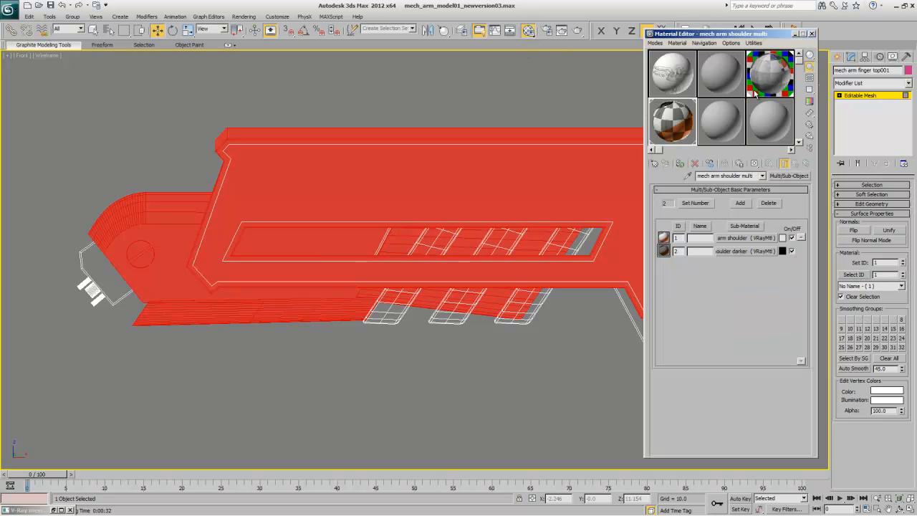
pyautogui.moveTo(763, 86); pyautogui.dragTo(723, 122)
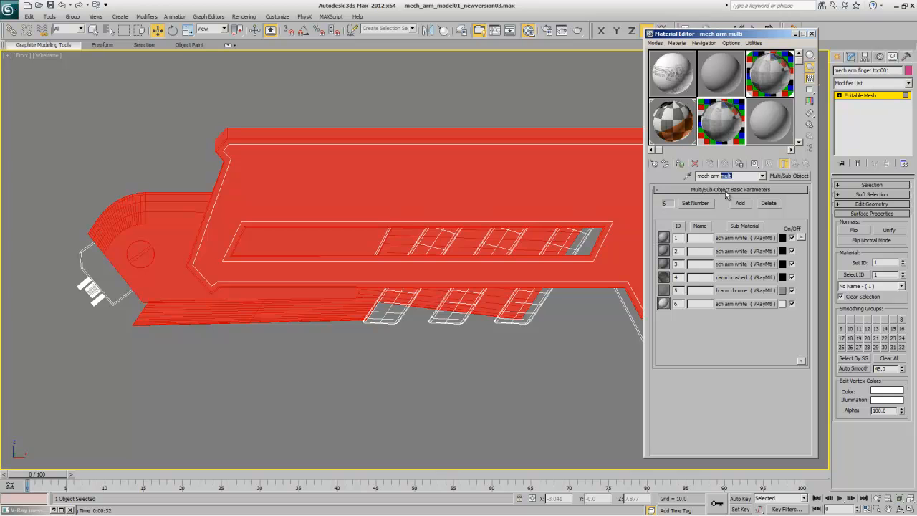
pyautogui.write('finger top')
# Step: Replace sub-material 1 of mech arm finger top multi with an instance of the mech arm shoulder material from the sample slots
pyautogui.click(684, 136)
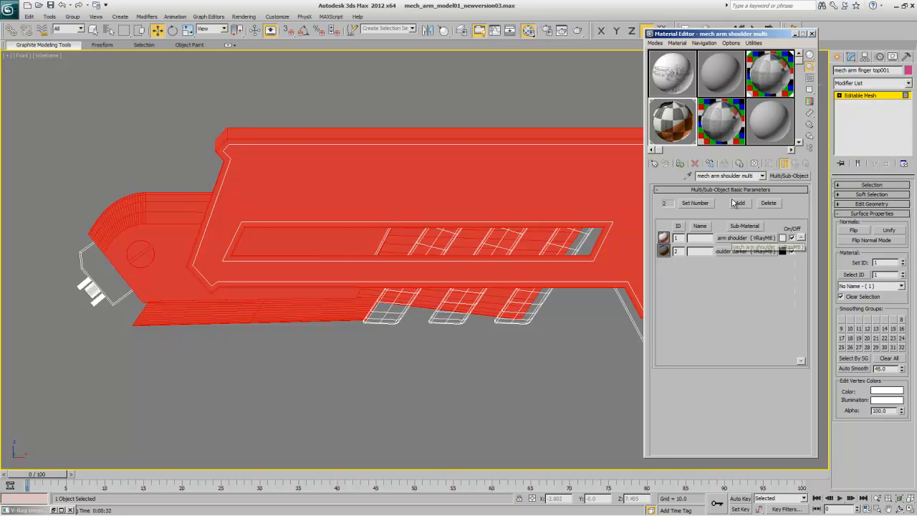
pyautogui.click(721, 132)
pyautogui.click(742, 238)
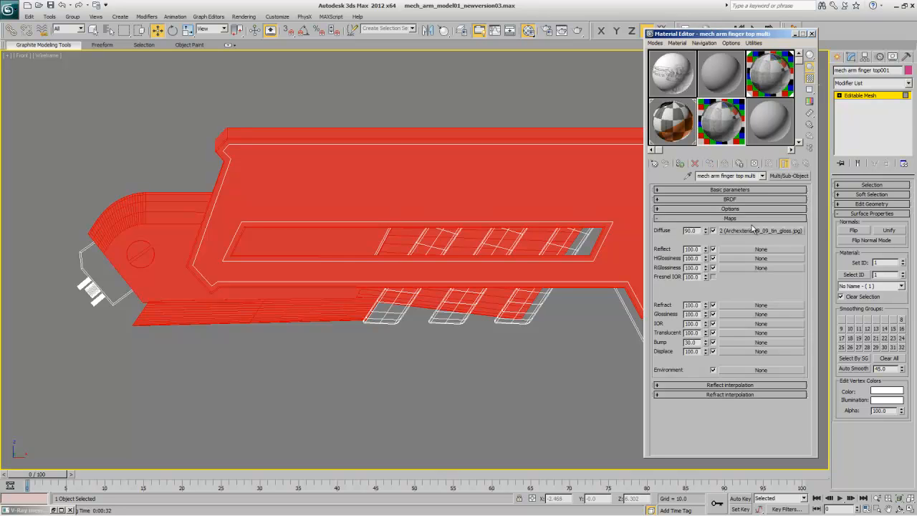
pyautogui.click(777, 177)
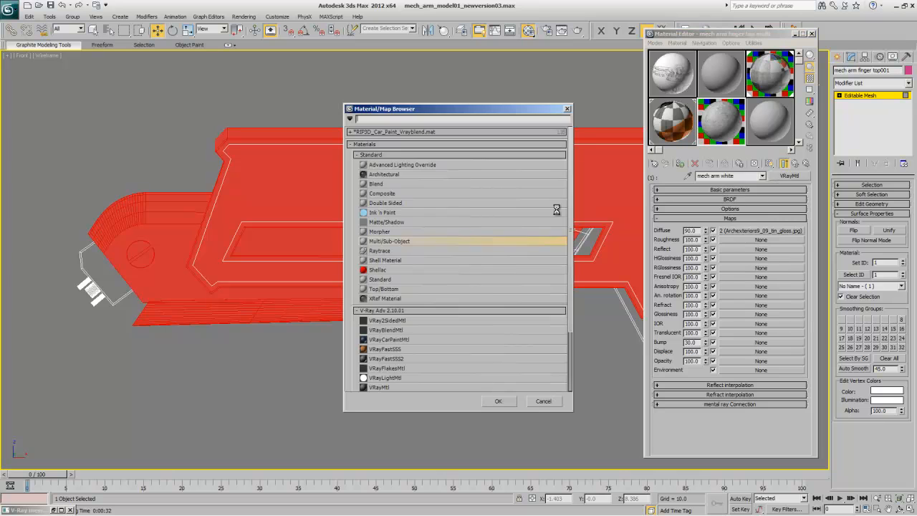
pyautogui.click(382, 155)
pyautogui.rightClick(382, 133)
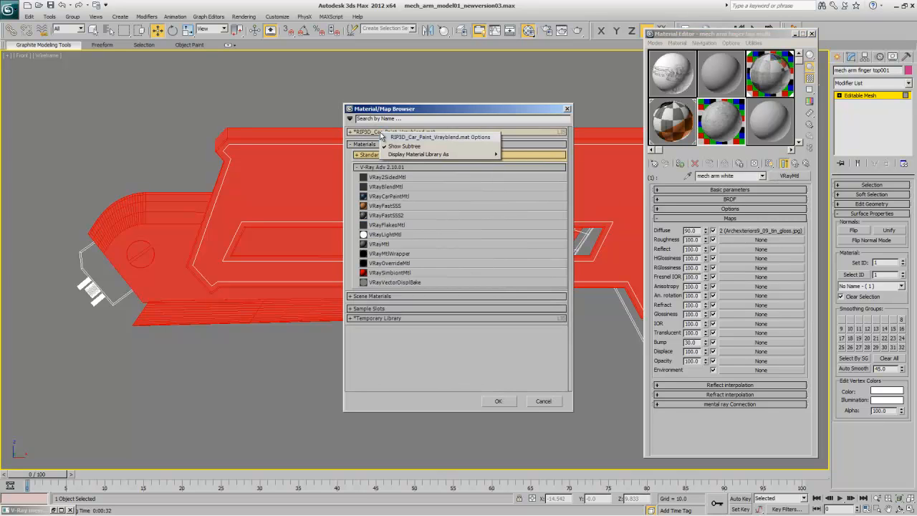
pyautogui.click(370, 144)
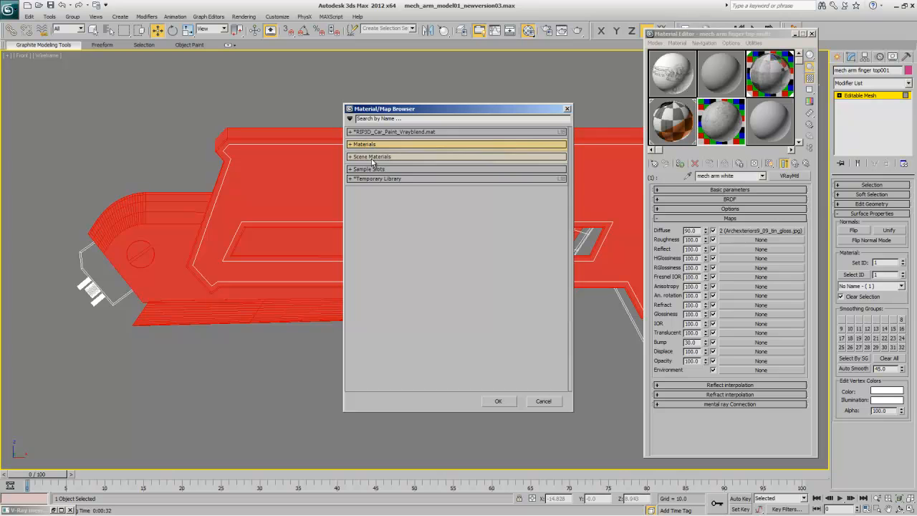
pyautogui.click(369, 169)
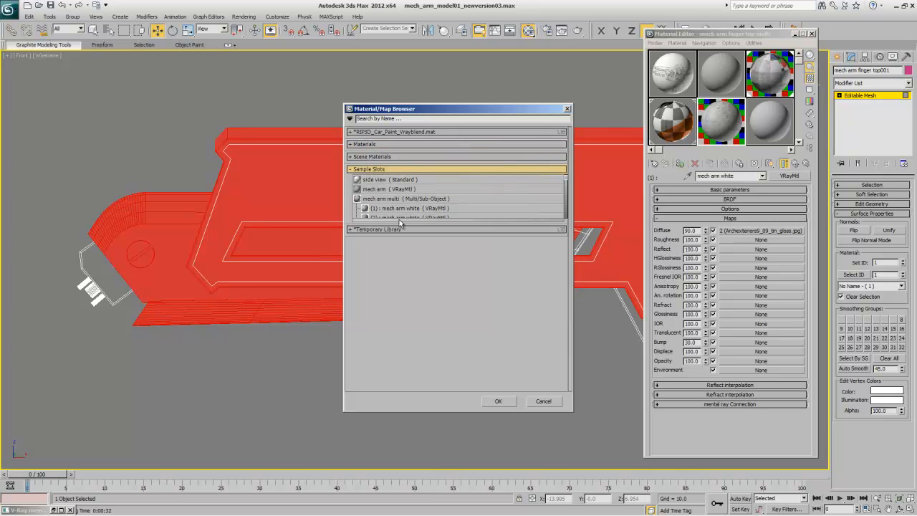
pyautogui.moveTo(396, 223); pyautogui.dragTo(396, 347)
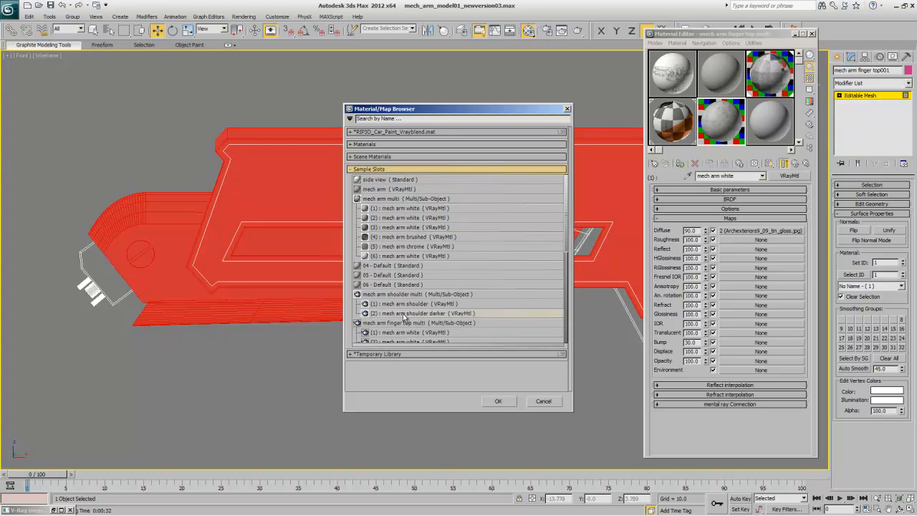
pyautogui.click(405, 303)
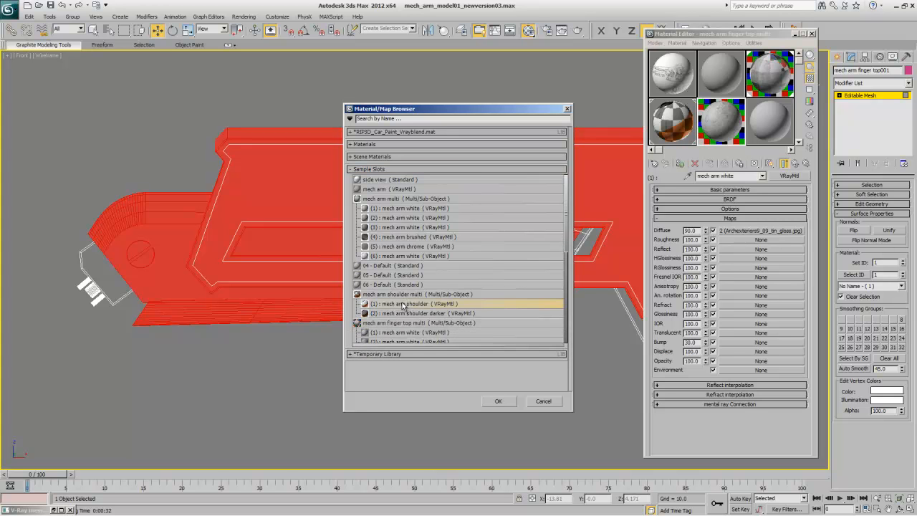
pyautogui.doubleClick(403, 305)
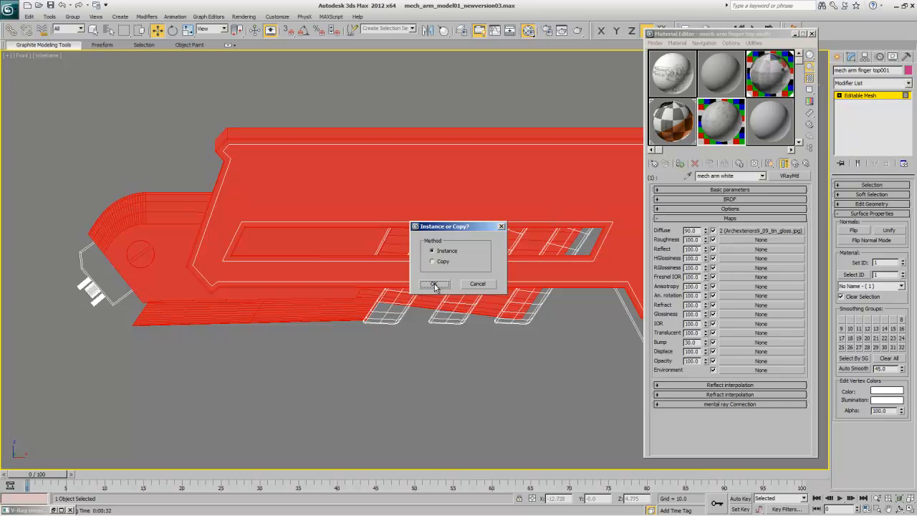
pyautogui.click(434, 284)
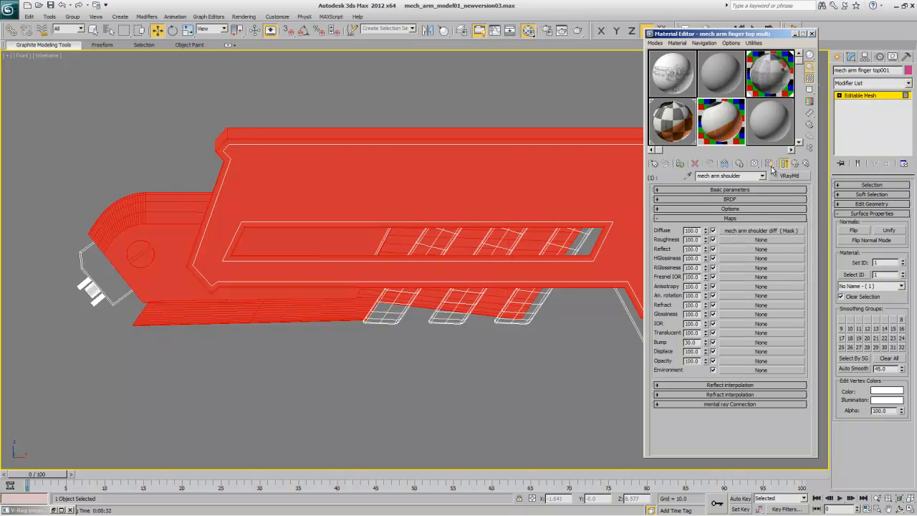
pyautogui.click(796, 164)
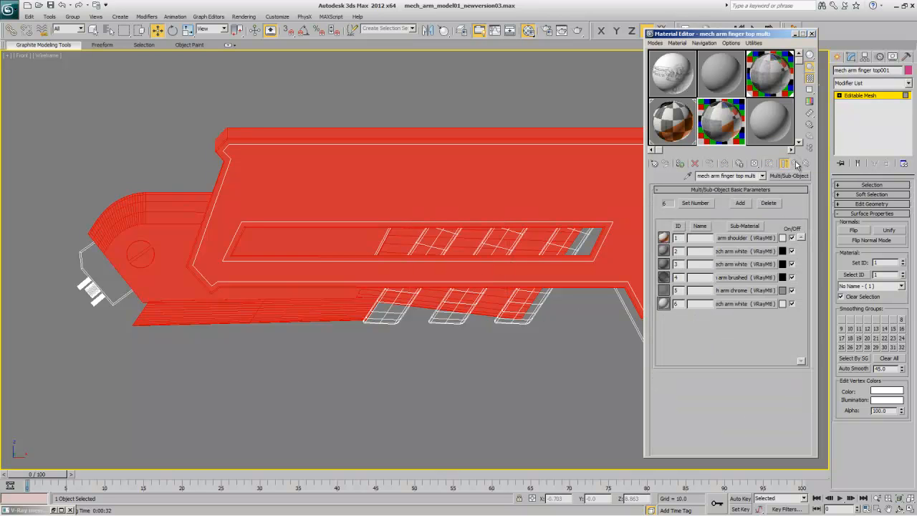
pyautogui.click(866, 98)
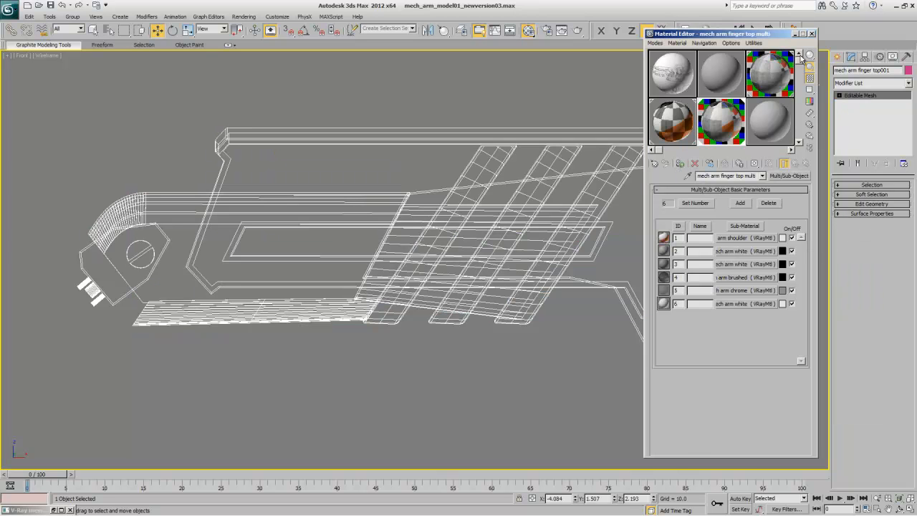
pyautogui.click(811, 34)
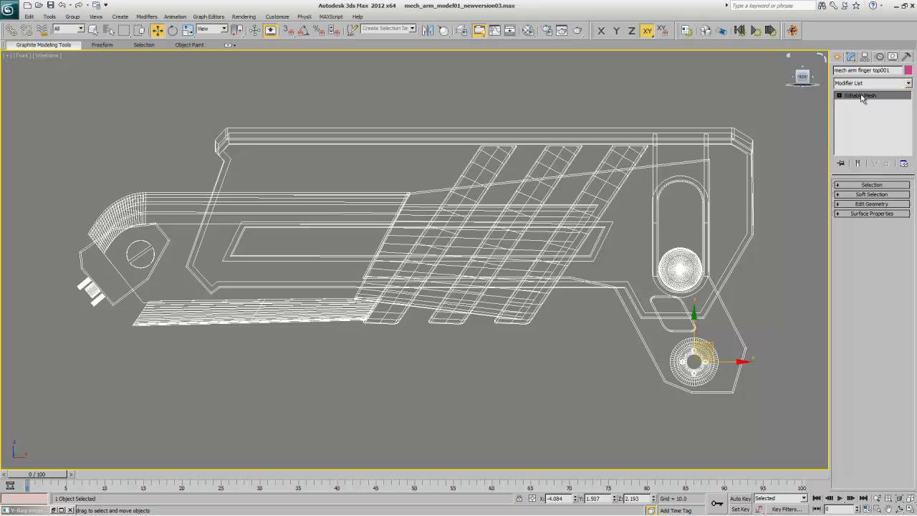
# Step: Try to paste the copied UVW Map modifiers onto the whole finger mesh, and undo the paste
pyautogui.rightClick(861, 98)
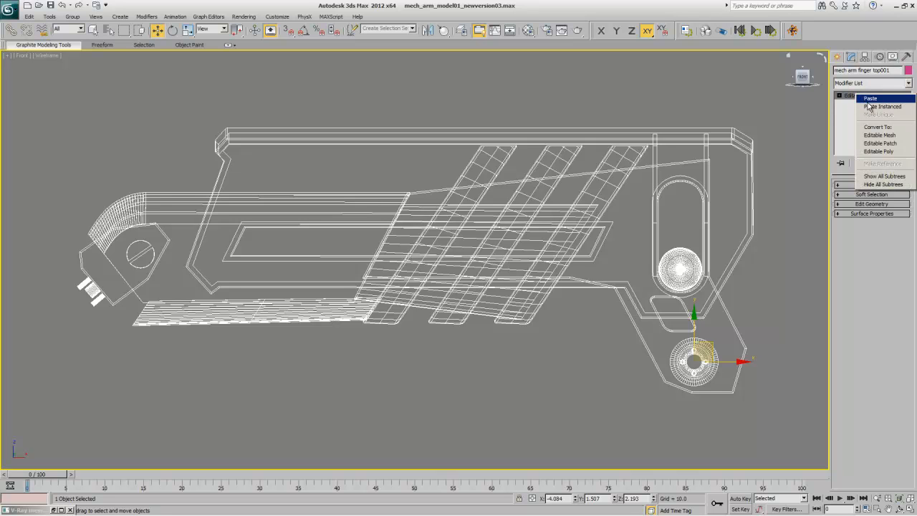
pyautogui.click(866, 100)
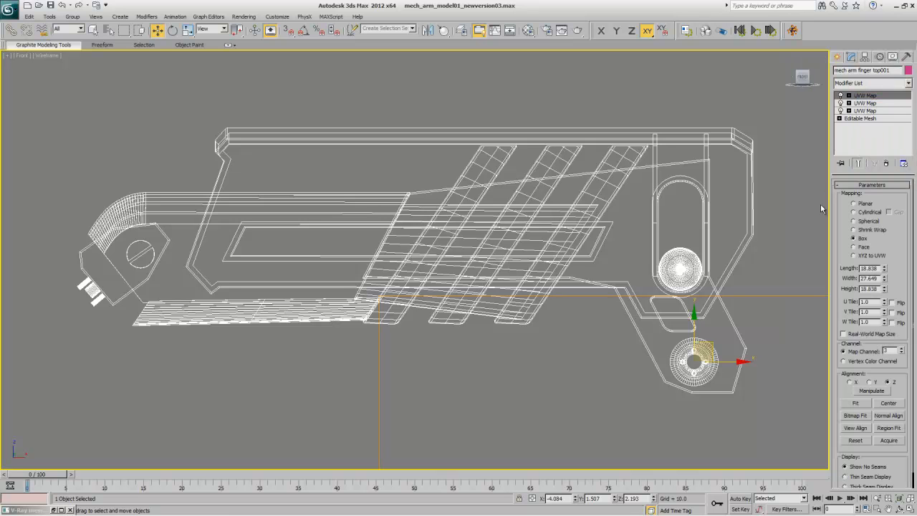
pyautogui.click(900, 503)
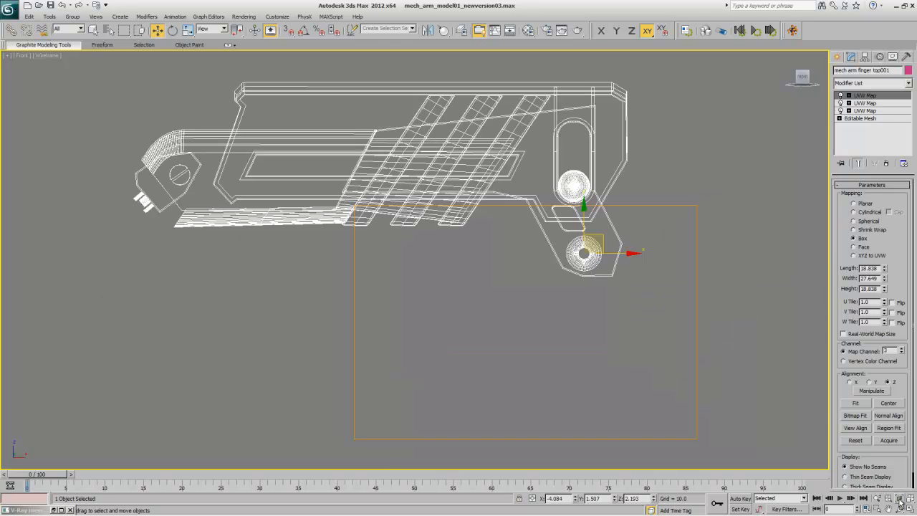
pyautogui.hotkey('ctrl', 'z')
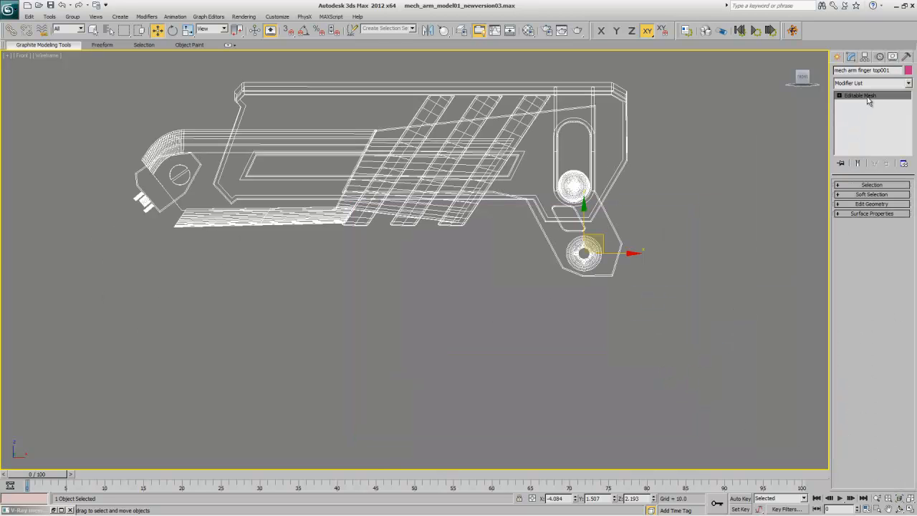
# Step: Switch to element selection and remove the round slot pin and the lower pivot cylinder from the selection
pyautogui.click(886, 186)
pyautogui.click(893, 199)
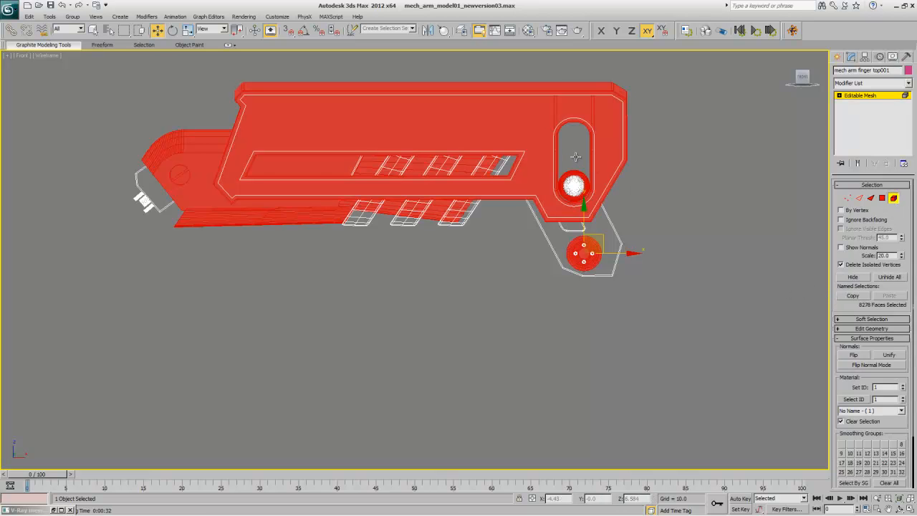
pyautogui.keyDown('alt'); pyautogui.click(576, 188); pyautogui.keyUp('alt')
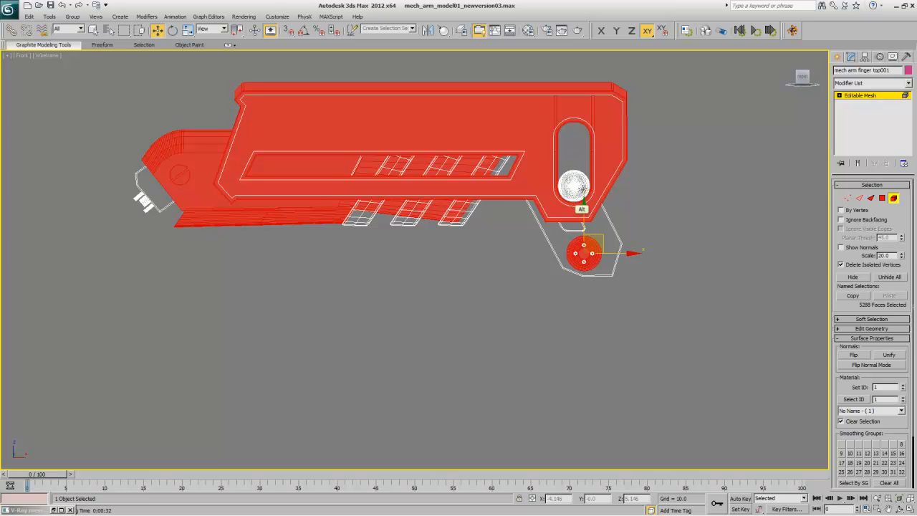
pyautogui.keyDown('alt'); pyautogui.click(570, 259); pyautogui.keyUp('alt')
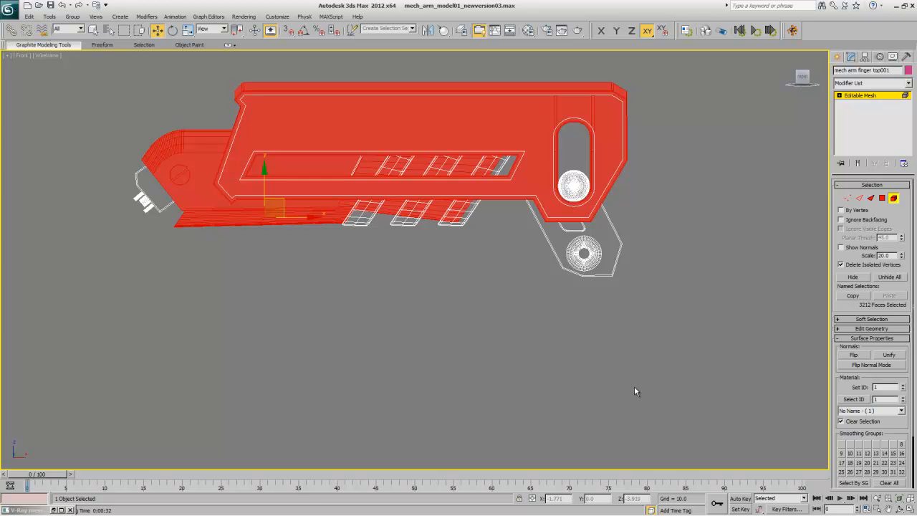
# Step: Add the missing border elements of the large outer panel to the selection and check it from an angle
pyautogui.click(899, 508)
pyautogui.moveTo(372, 283); pyautogui.dragTo(483, 275)
pyautogui.press('f')
pyautogui.press('w')
pyautogui.keyDown('ctrl'); pyautogui.moveTo(652, 147); pyautogui.dragTo(621, 171); pyautogui.keyUp('ctrl')
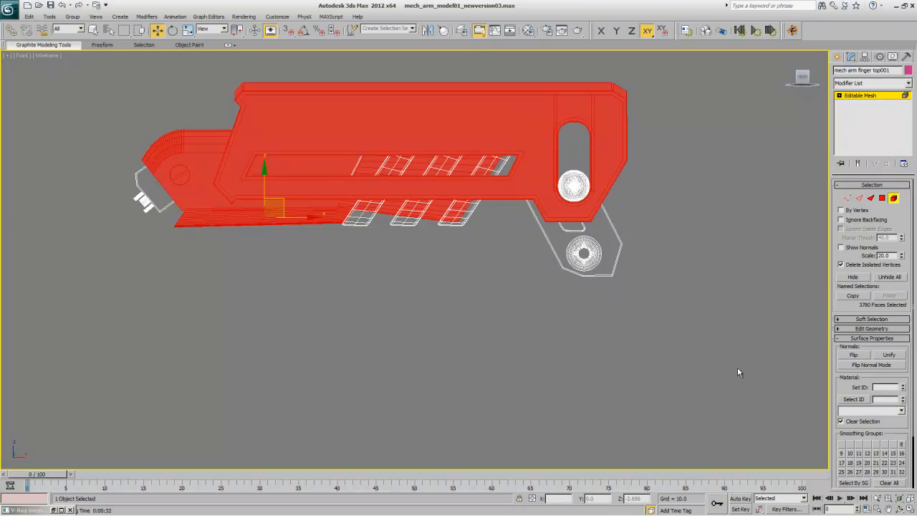
pyautogui.click(898, 508)
pyautogui.moveTo(439, 285); pyautogui.dragTo(420, 299)
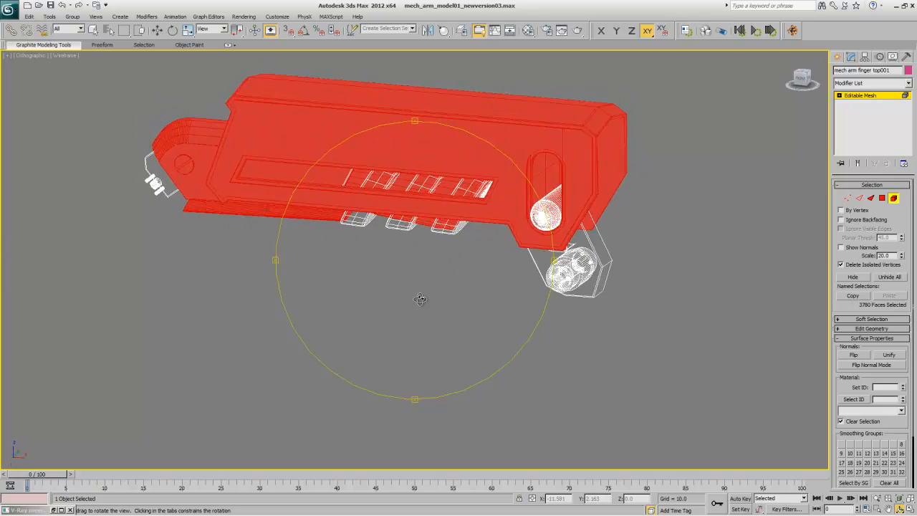
pyautogui.press('f')
pyautogui.rightClick(423, 300)
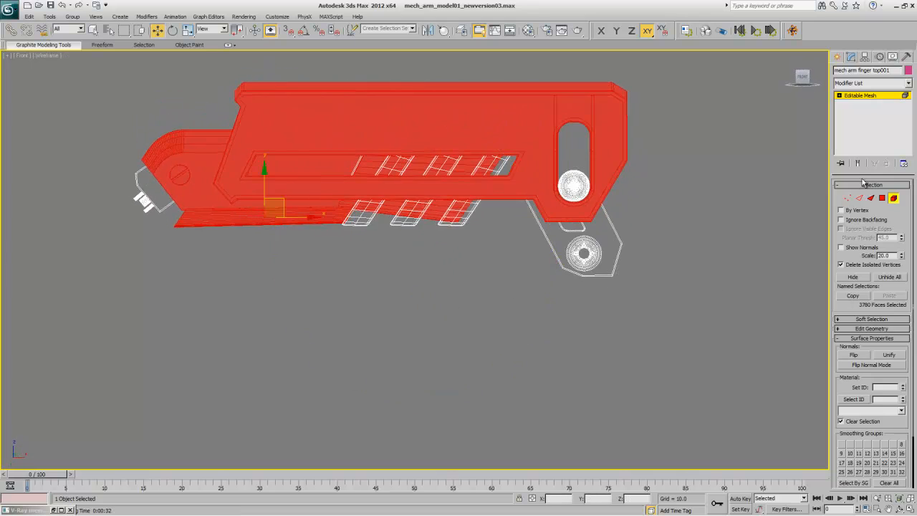
# Step: Detach the selected finger elements as a separate object
pyautogui.click(866, 185)
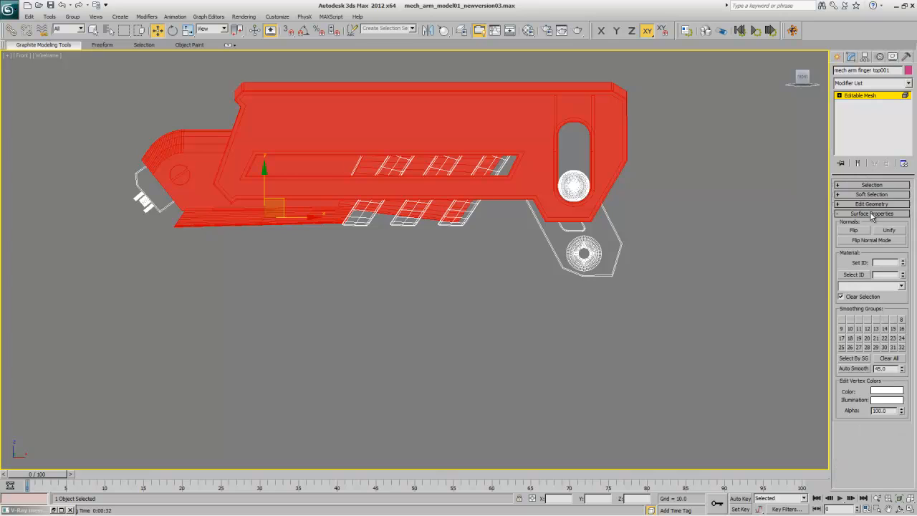
pyautogui.click(902, 260)
pyautogui.click(879, 213)
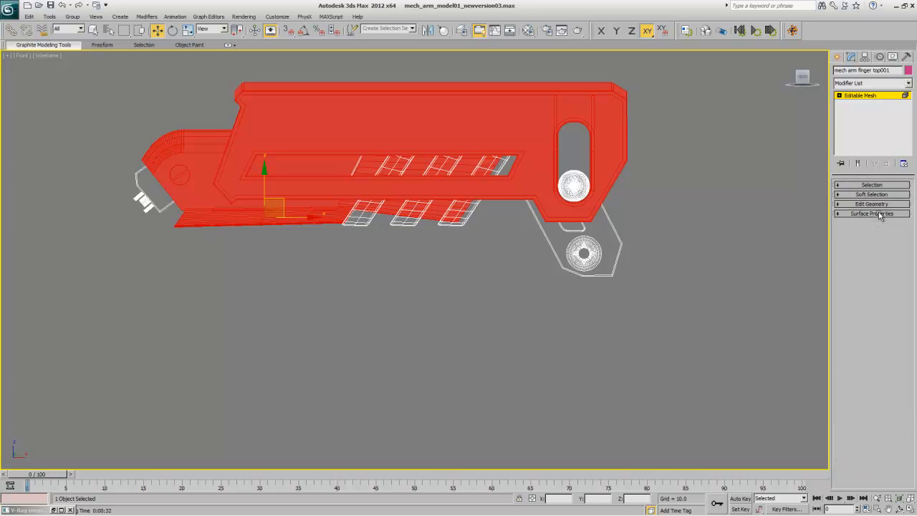
pyautogui.click(882, 204)
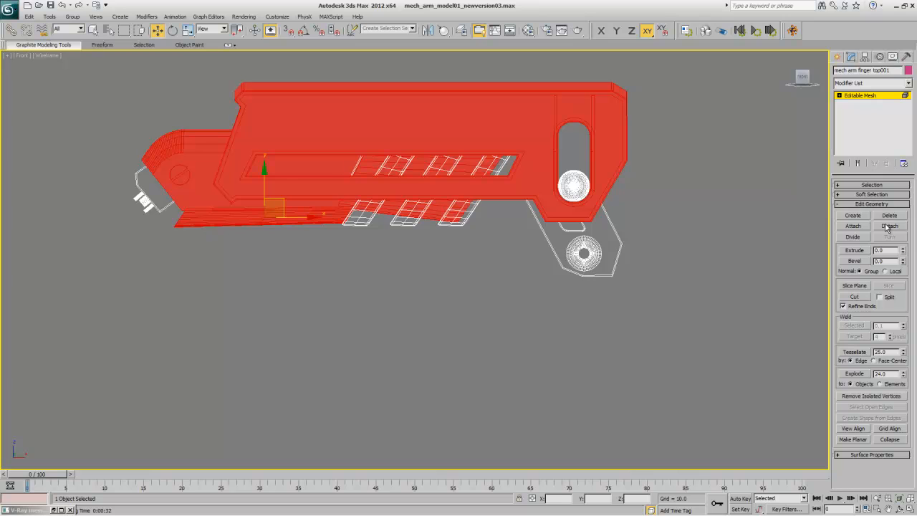
pyautogui.click(888, 226)
pyautogui.click(493, 265)
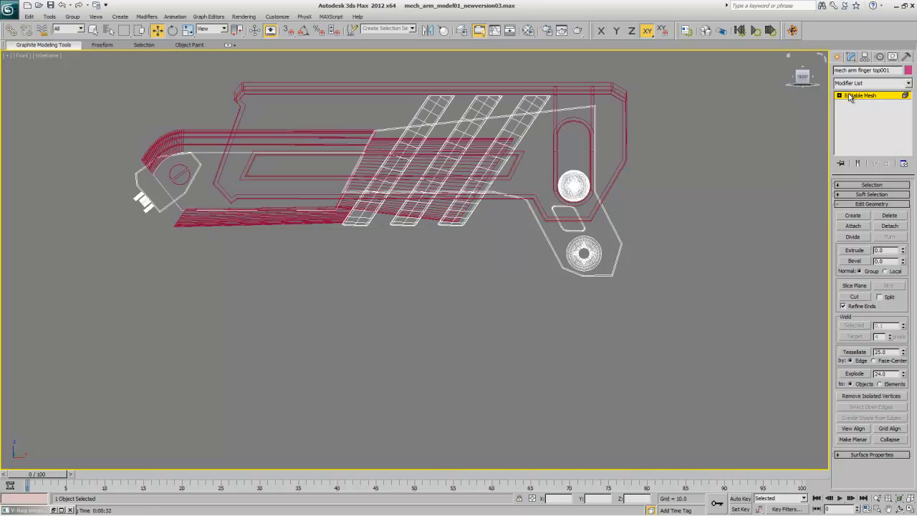
# Step: Select the detached finger object, paste the copied UVW Map modifiers onto it and open the planar one on map channel 1
pyautogui.hotkey('ctrl', 'b')
pyautogui.click(623, 152)
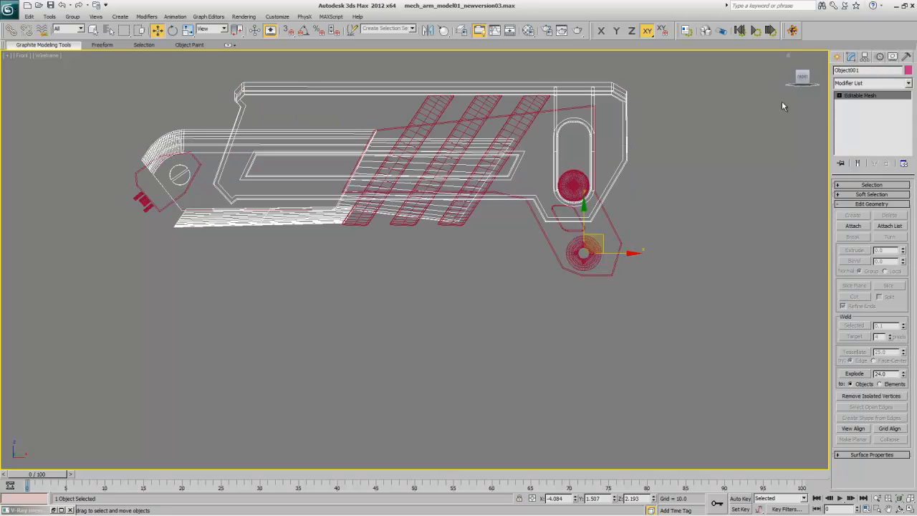
pyautogui.rightClick(862, 98)
pyautogui.click(865, 98)
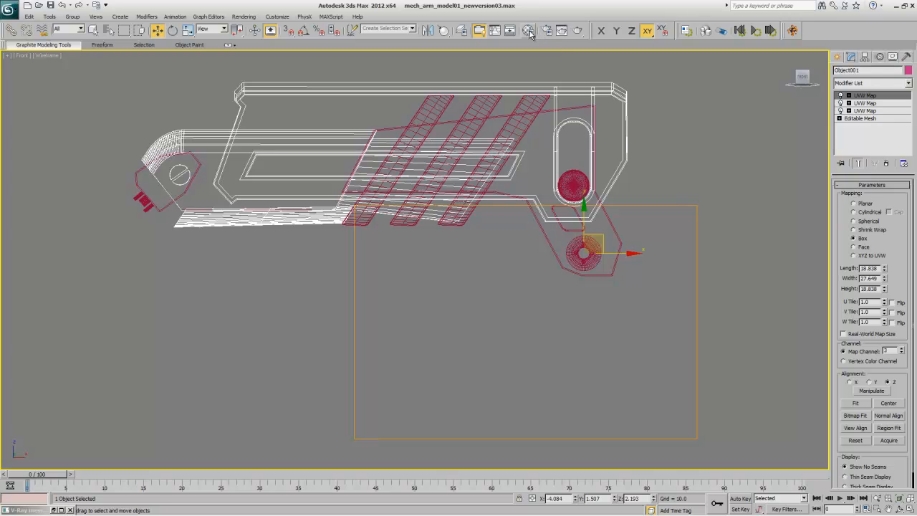
pyautogui.click(863, 111)
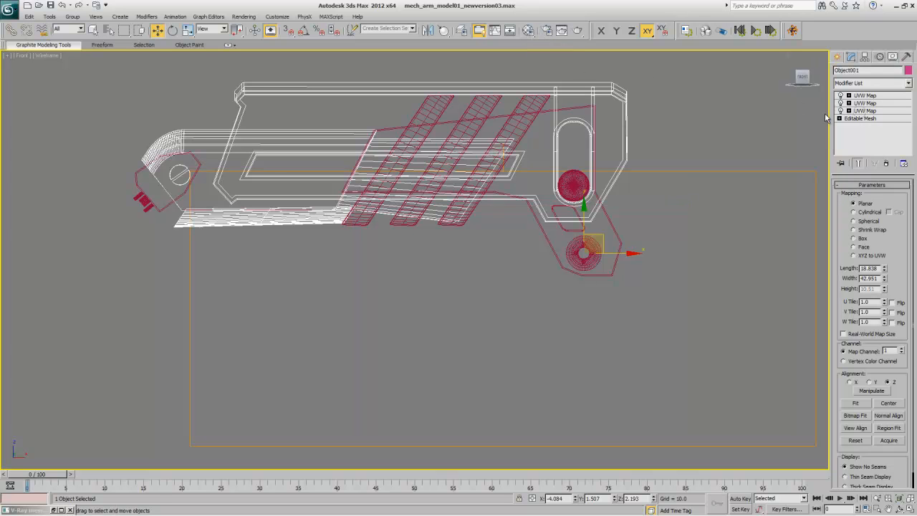
# Step: Display the front view shaded with edged faces and unhide all the arm parts
pyautogui.click(48, 55)
pyautogui.click(68, 75)
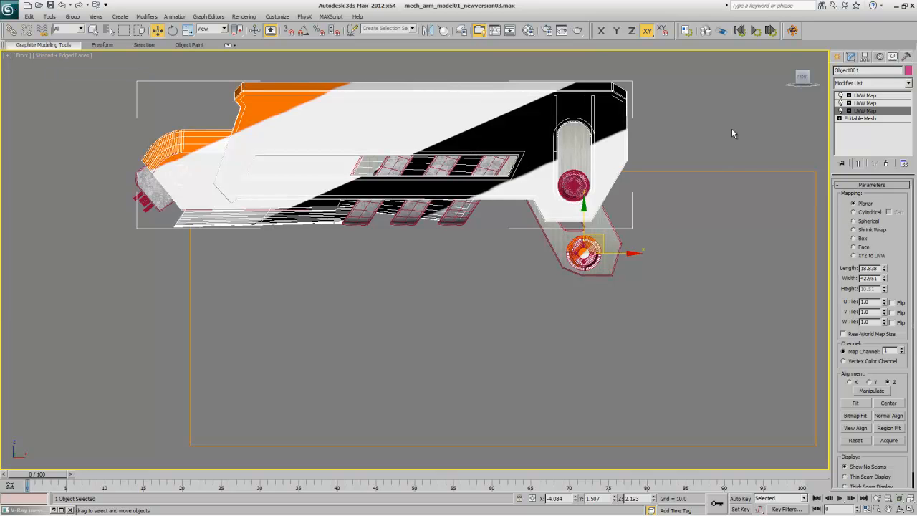
pyautogui.rightClick(592, 272)
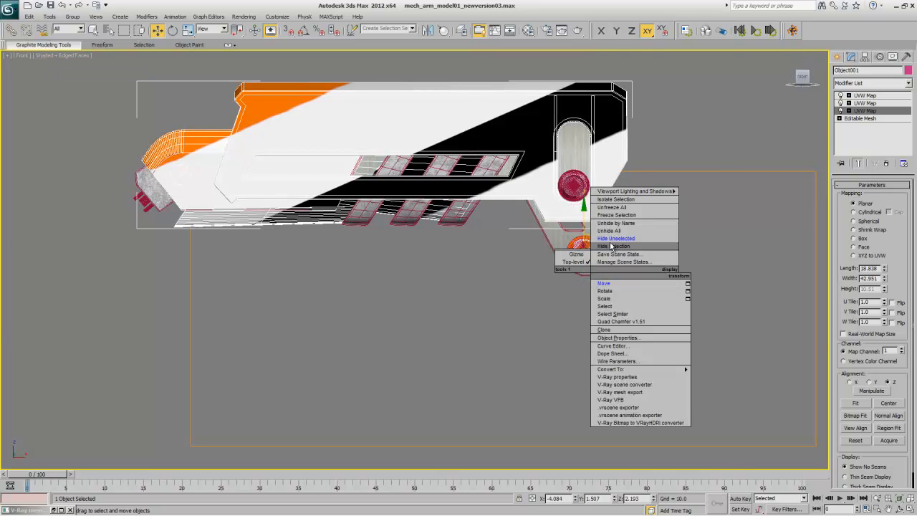
pyautogui.click(611, 231)
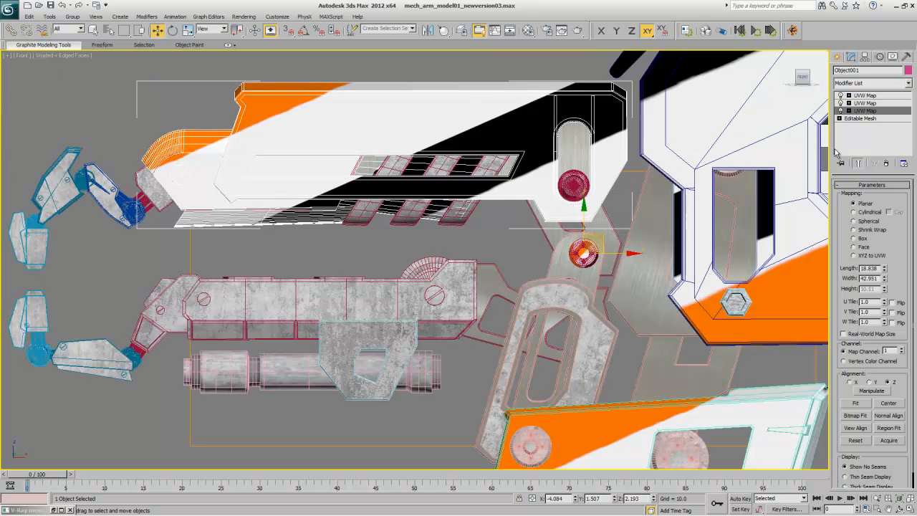
# Step: Move the channel 1 planar UVW Map gizmo of the detached finger object up about 0.85 units to shift its stripes
pyautogui.click(867, 111)
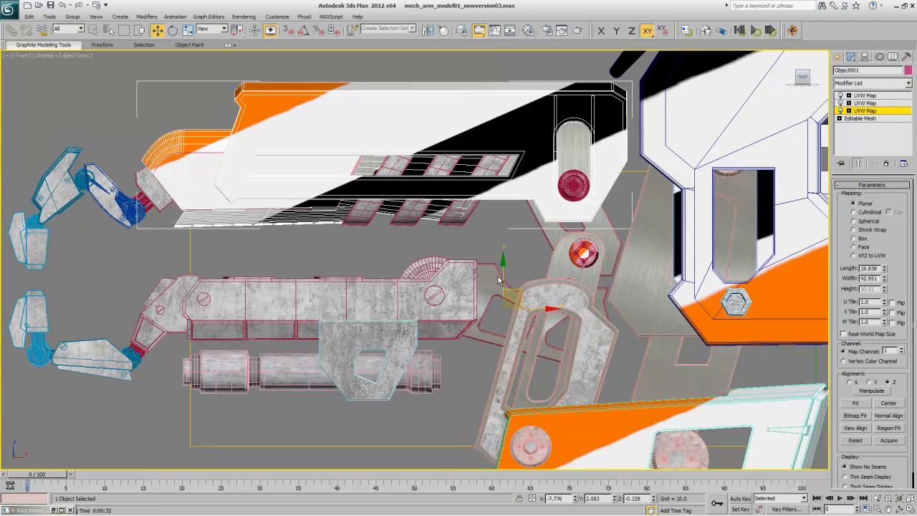
pyautogui.moveTo(502, 268); pyautogui.dragTo(501, 246)
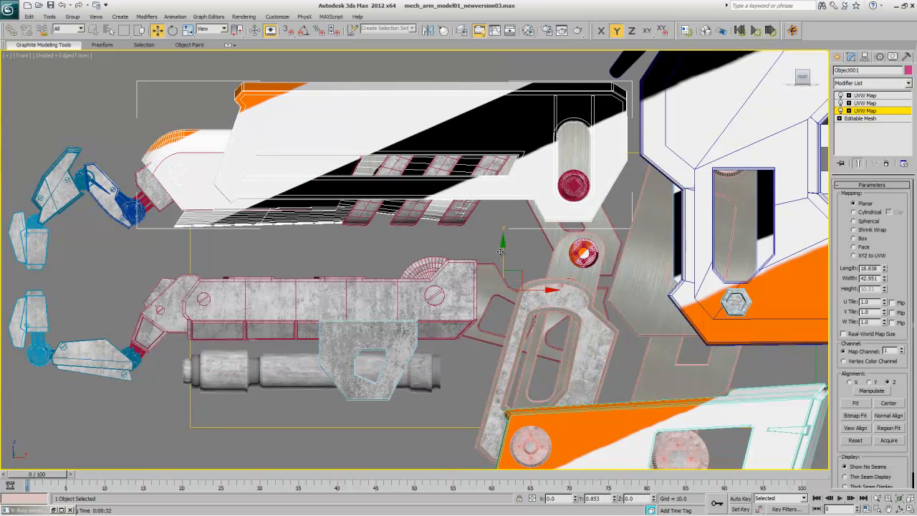
pyautogui.scroll(2, 530, 329)
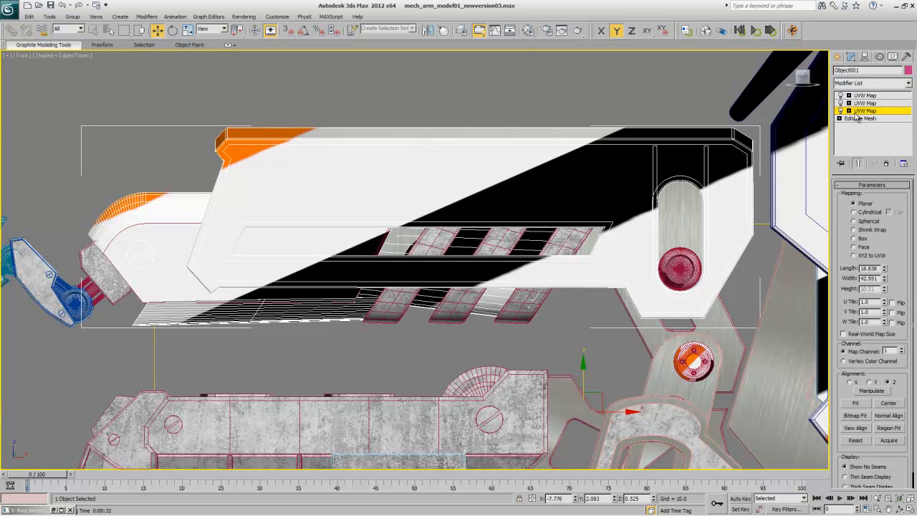
pyautogui.click(860, 111)
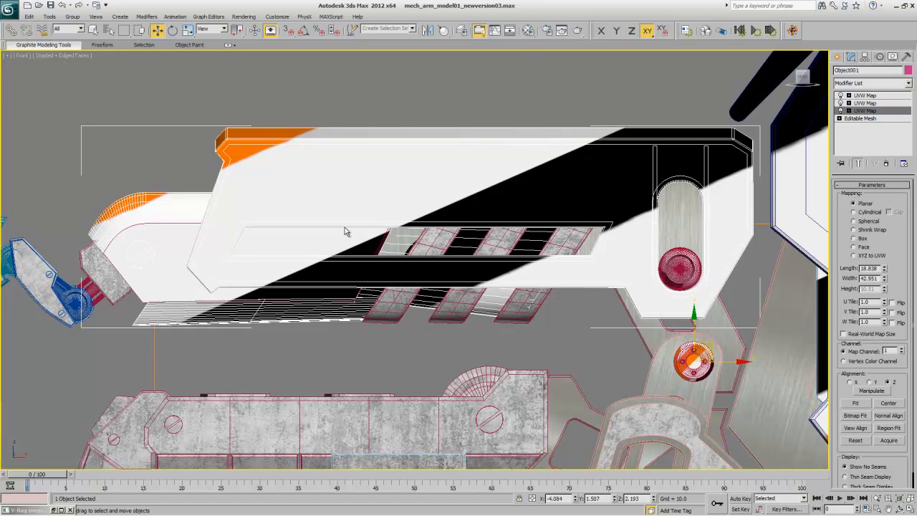
# Step: Switch the front view to wireframe and hide everything except the two upper finger objects
pyautogui.click(72, 55)
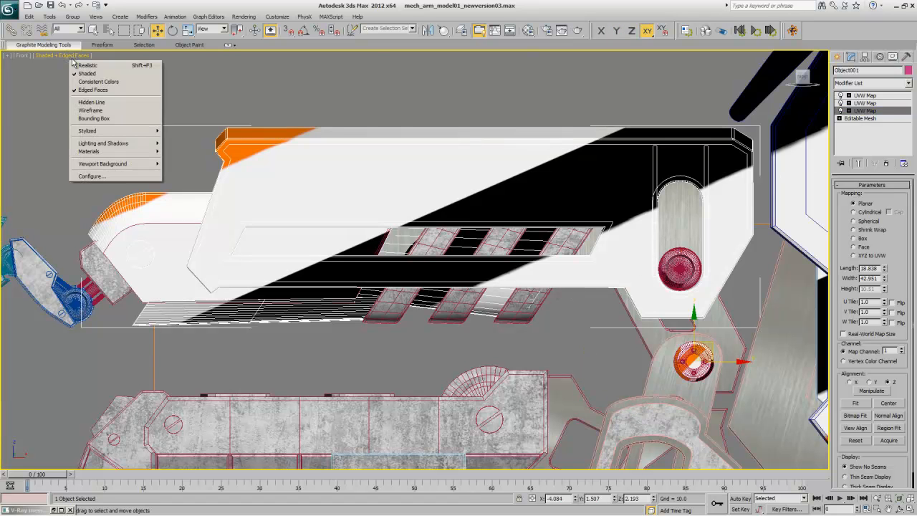
pyautogui.click(90, 109)
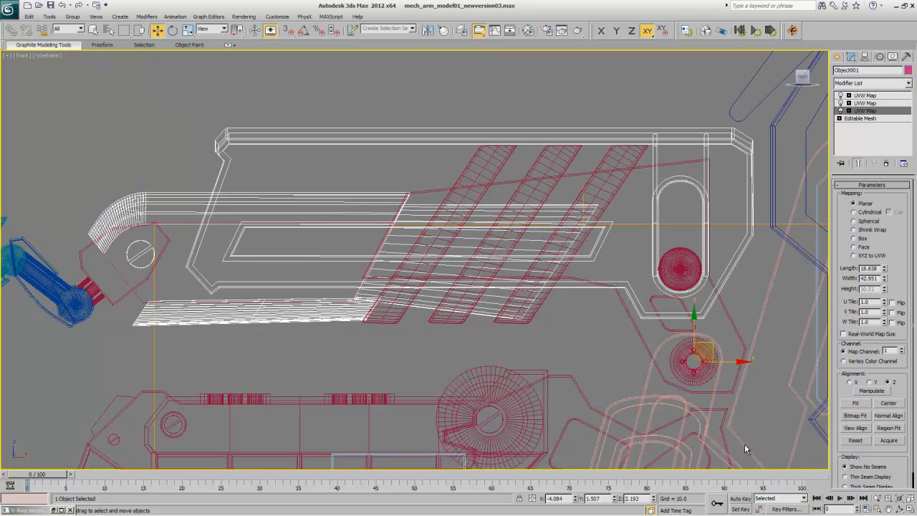
pyautogui.click(877, 498)
pyautogui.moveTo(419, 189); pyautogui.dragTo(461, 264)
pyautogui.rightClick(403, 201)
pyautogui.rightClick(460, 260)
pyautogui.click(481, 258)
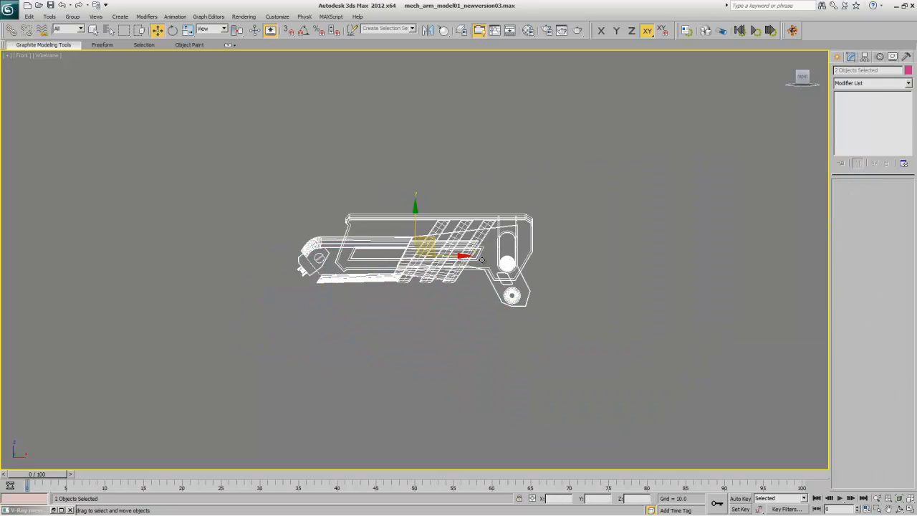
# Step: On the remaining finger mesh, select elements by material ID 2 and the diagonal strips to check their IDs, leaving element level again
pyautogui.click(444, 280)
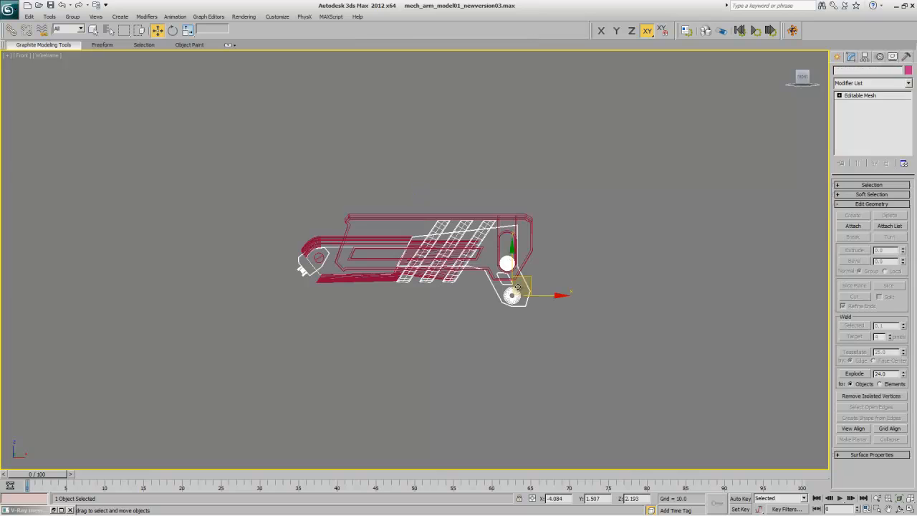
pyautogui.click(856, 185)
pyautogui.click(893, 198)
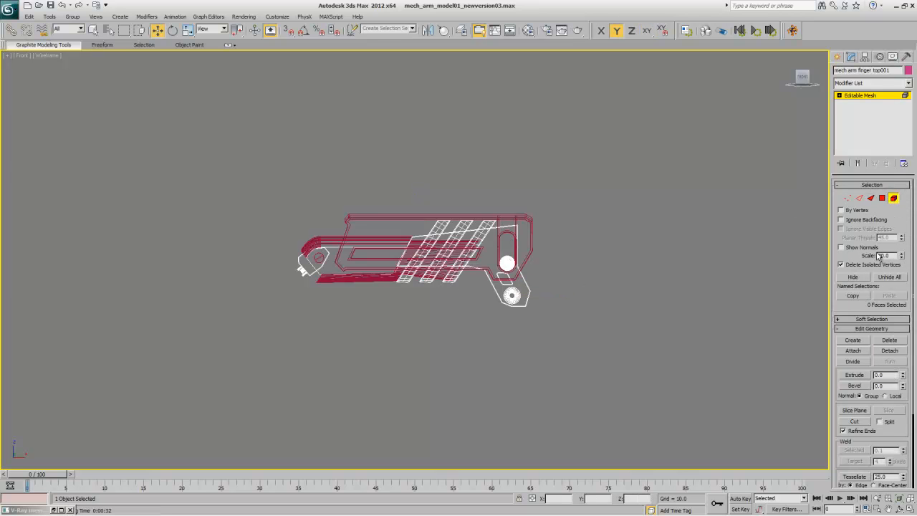
pyautogui.click(860, 185)
pyautogui.click(860, 204)
pyautogui.click(865, 214)
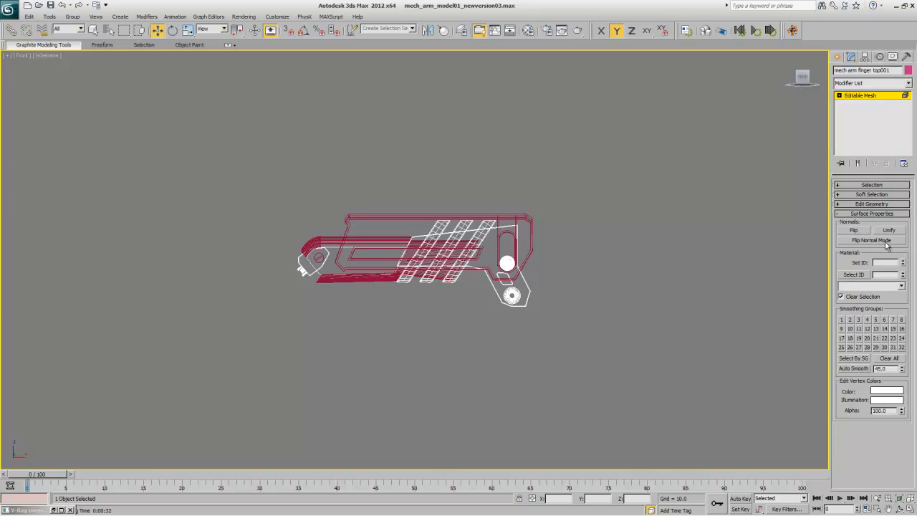
pyautogui.click(866, 276)
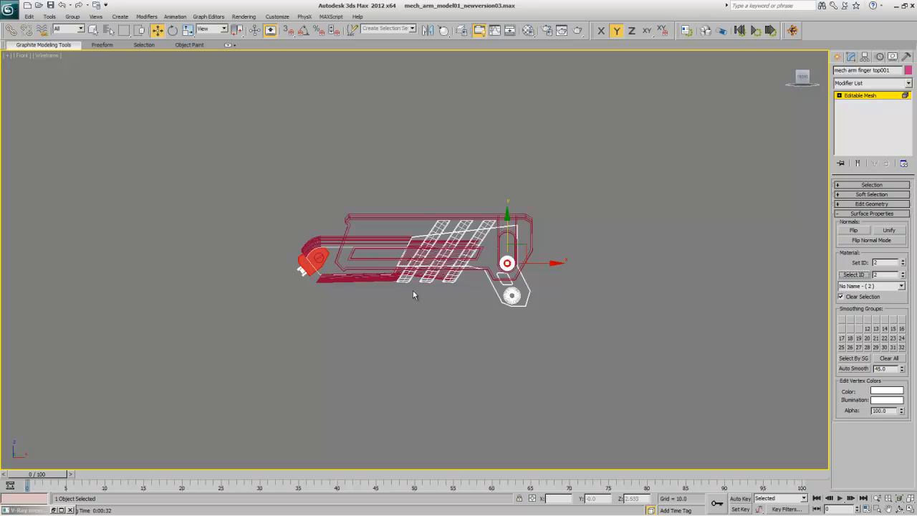
pyautogui.click(464, 282)
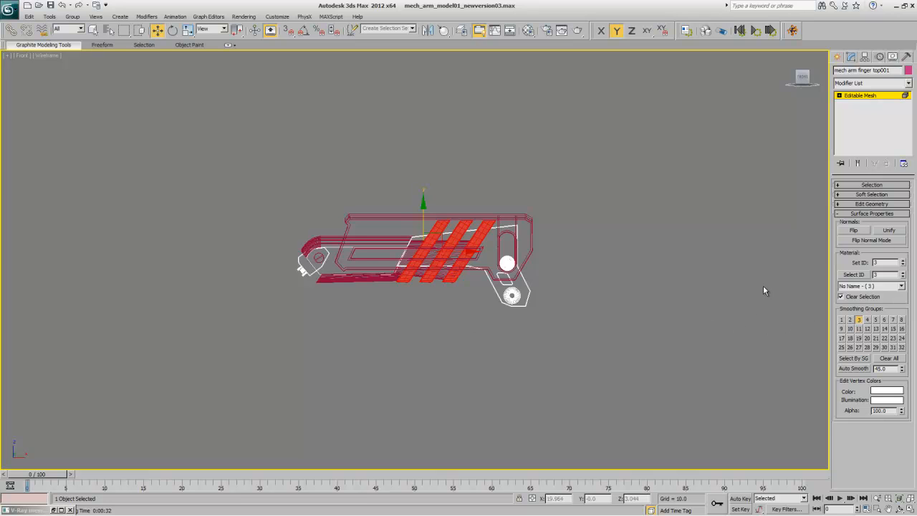
pyautogui.click(868, 96)
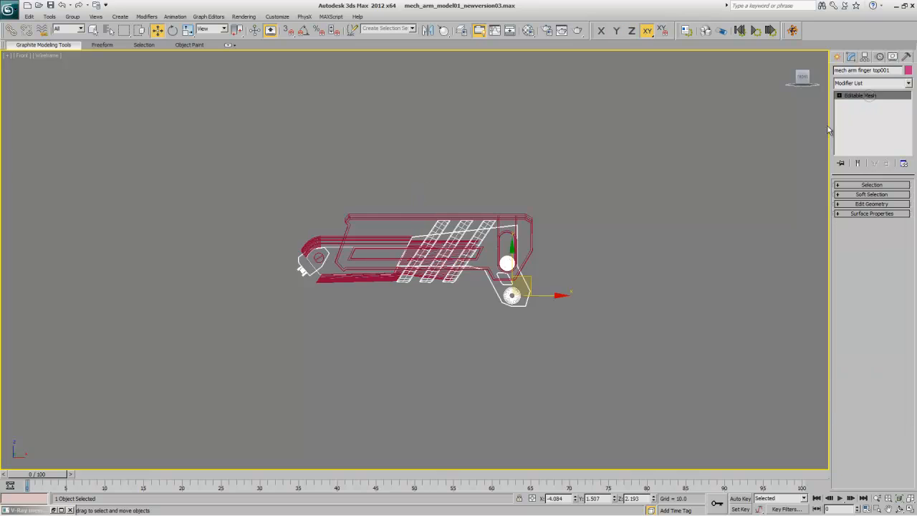
# Step: Render the finger through the camera view and inspect the pivot area at 100% zoom in the V-Ray frame buffer
pyautogui.hotkey('alt', 'w')
pyautogui.rightClick(487, 318)
pyautogui.hotkey('alt', 'w')
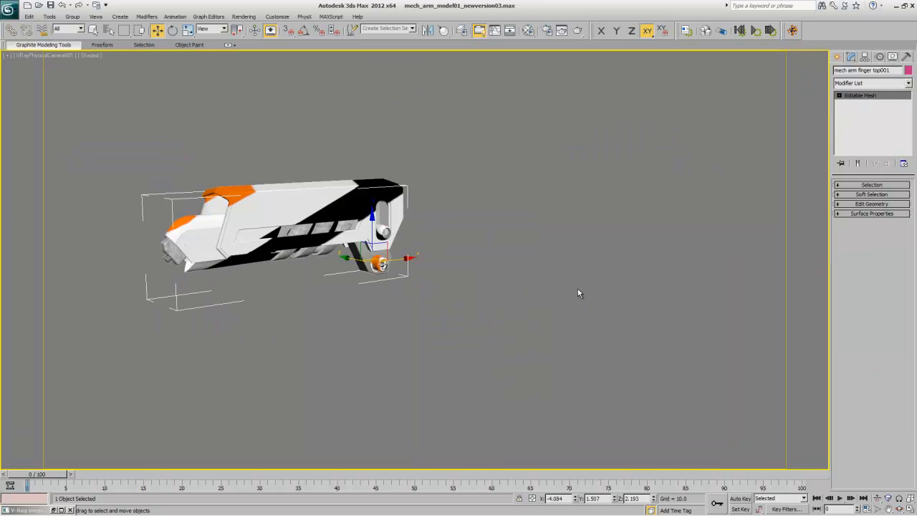
pyautogui.click(579, 33)
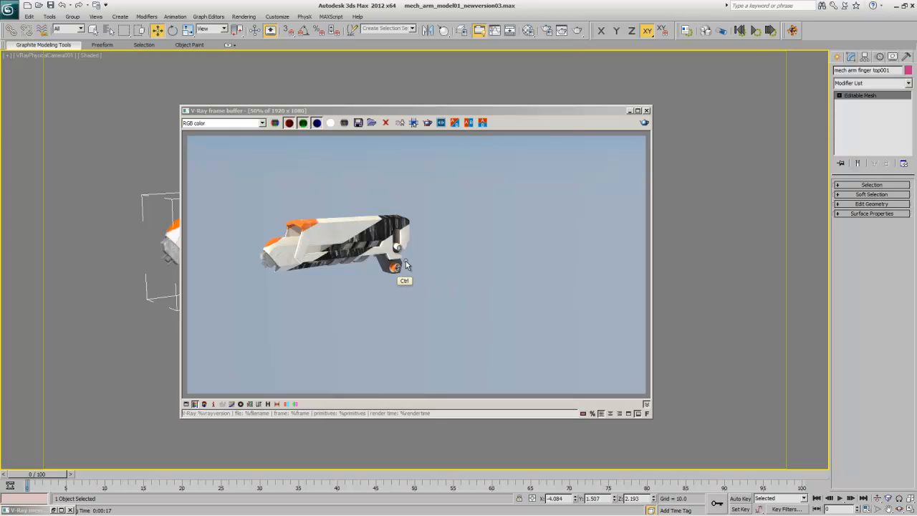
pyautogui.scroll(2, 403, 274)
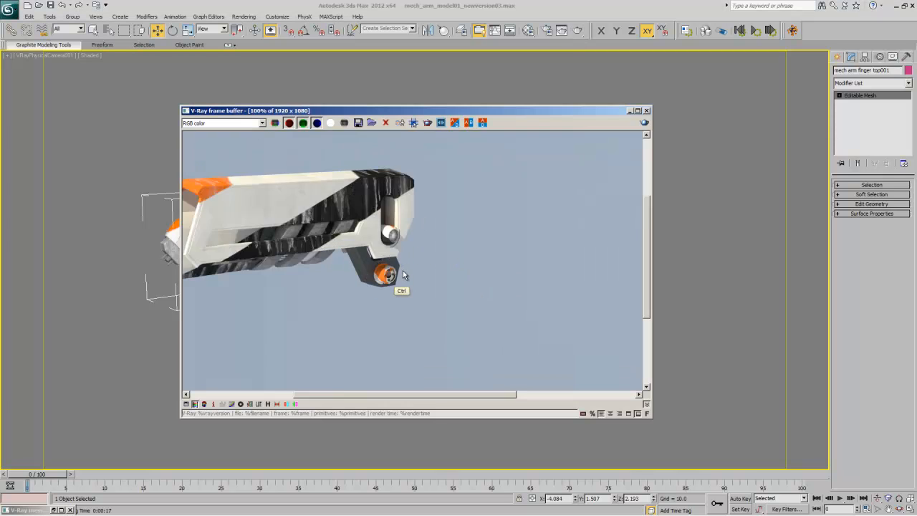
pyautogui.scroll(-1, 403, 274)
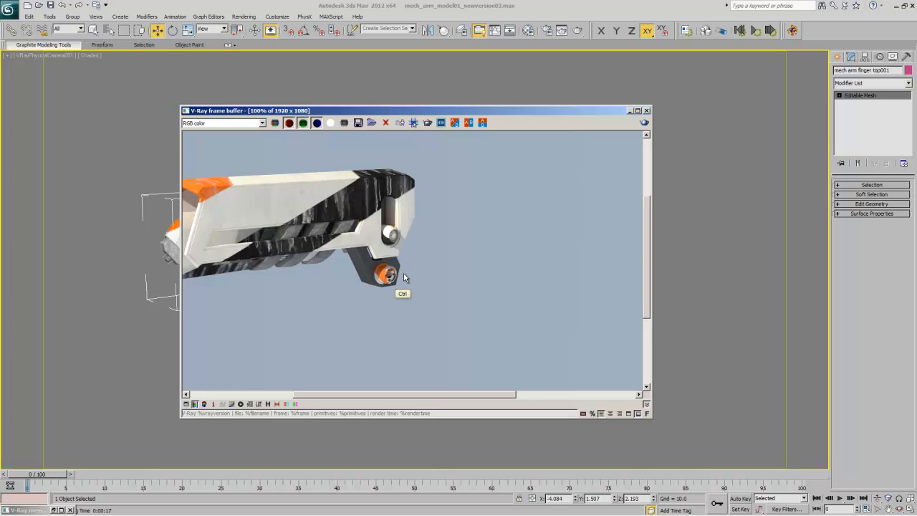
pyautogui.scroll(-1, 404, 273)
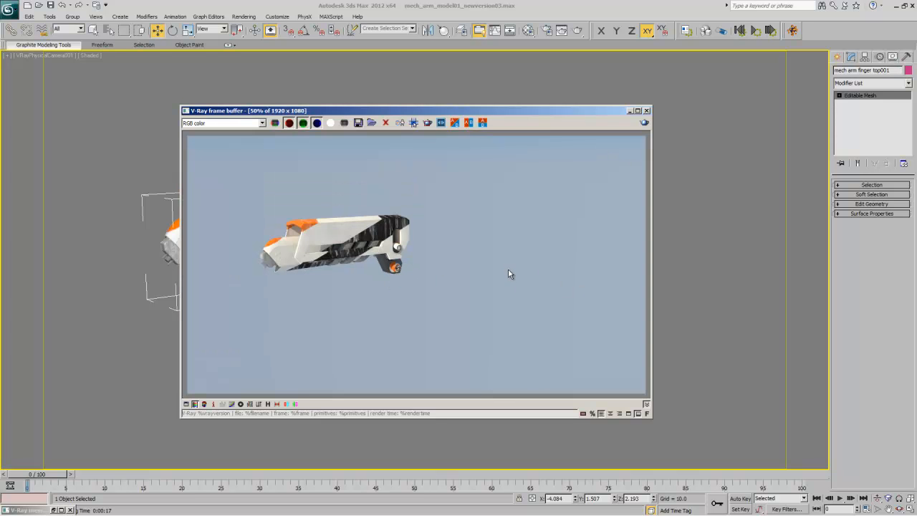
pyautogui.click(647, 113)
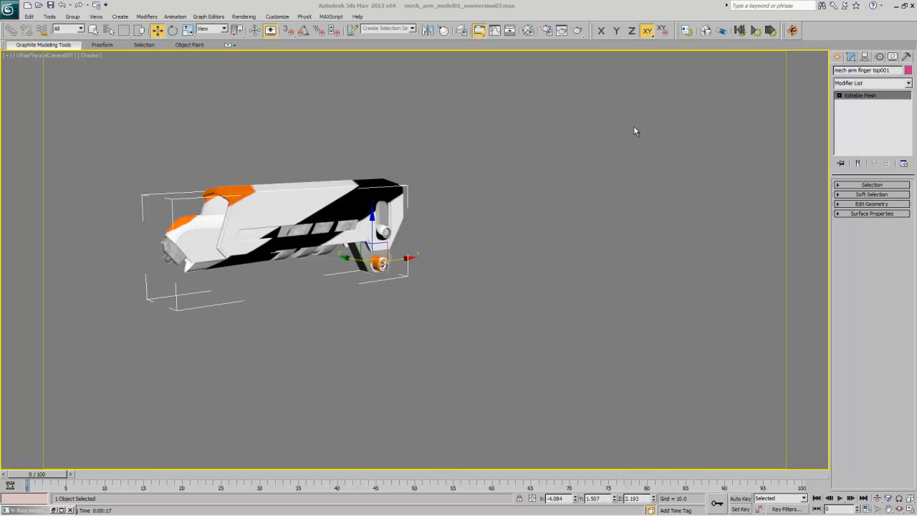
# Step: Return to the wireframe front view and select the finger mesh's polygons that have material ID 1
pyautogui.hotkey('alt', 'w')
pyautogui.rightClick(529, 252)
pyautogui.hotkey('alt', 'w')
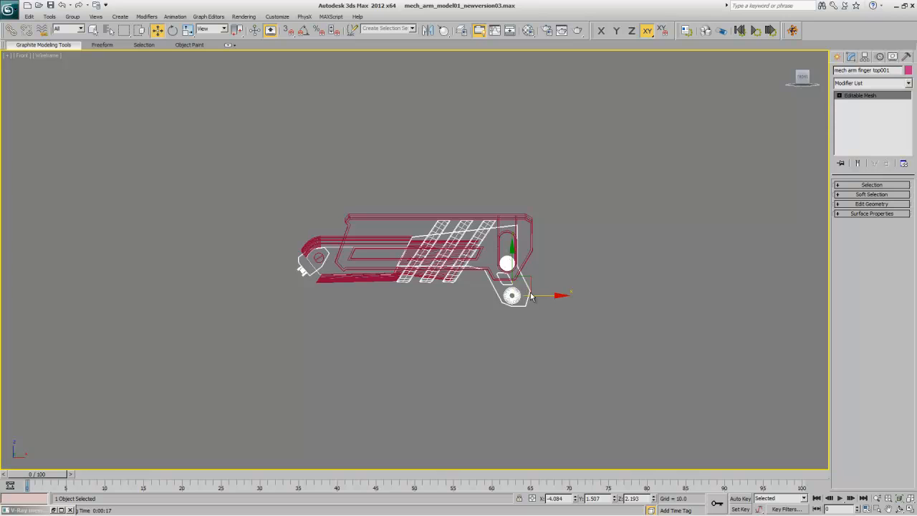
pyautogui.click(868, 186)
pyautogui.click(882, 199)
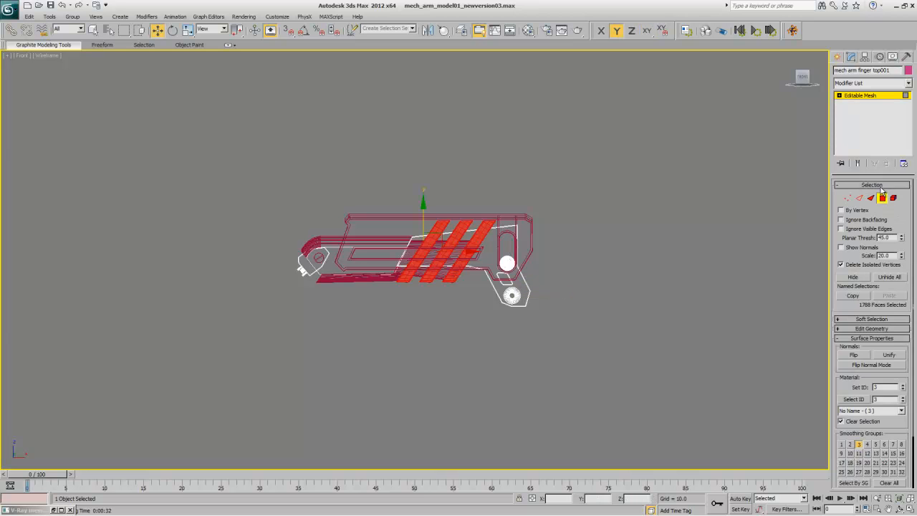
pyautogui.click(880, 185)
pyautogui.click(796, 276)
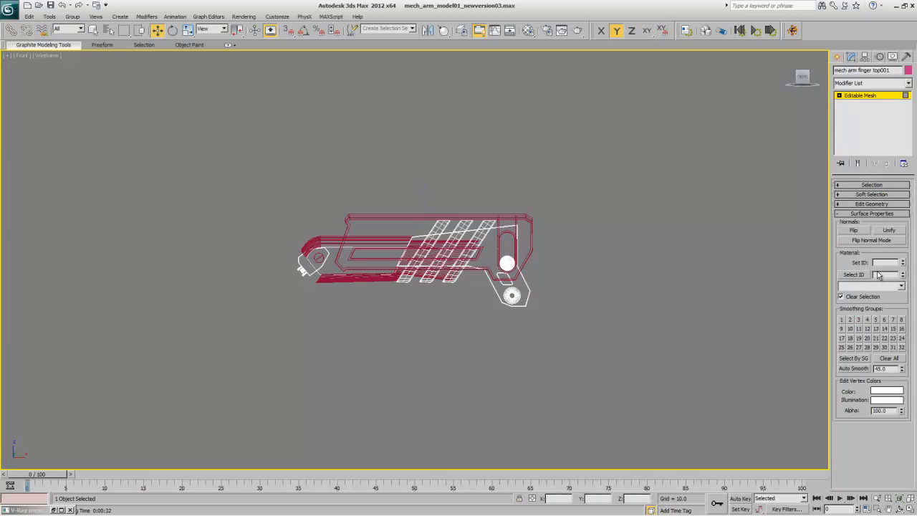
pyautogui.click(863, 276)
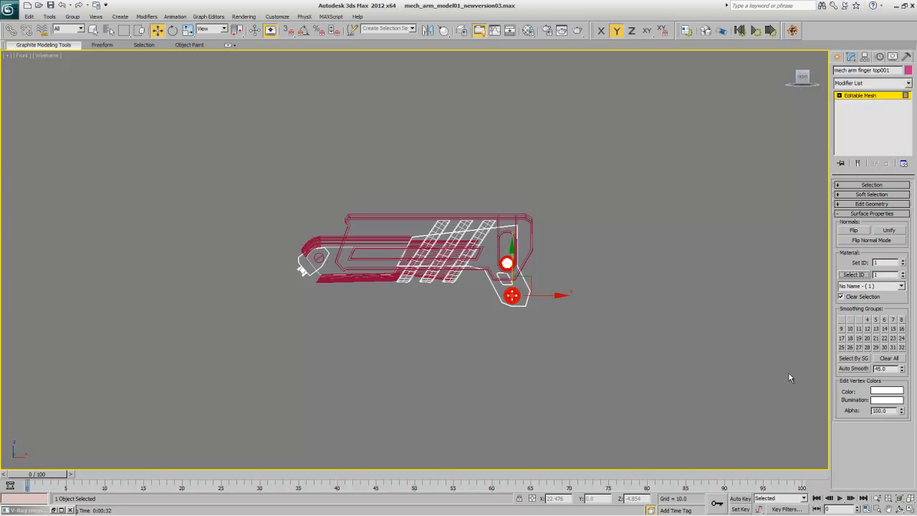
# Step: Compare the selected pin polygons with the multi-material's sub-materials and set their material ID to 2
pyautogui.moveTo(898, 498); pyautogui.dragTo(900, 509)
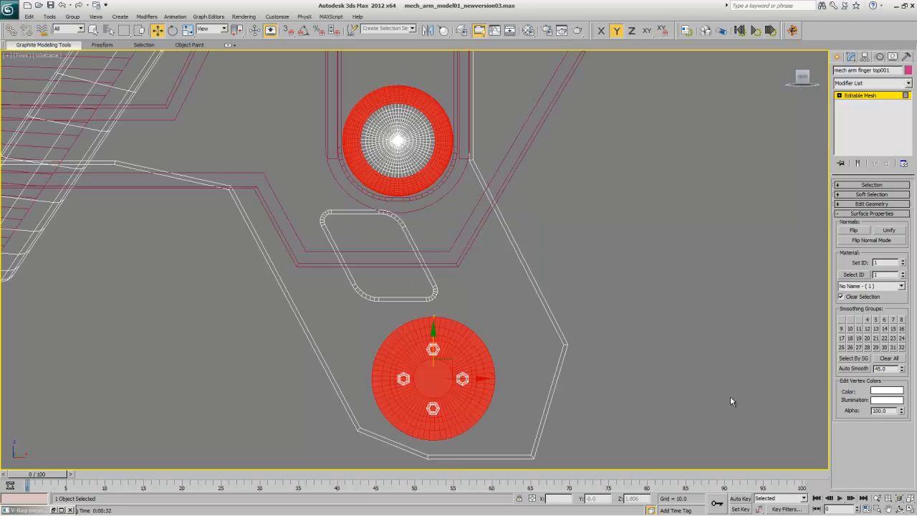
pyautogui.click(529, 30)
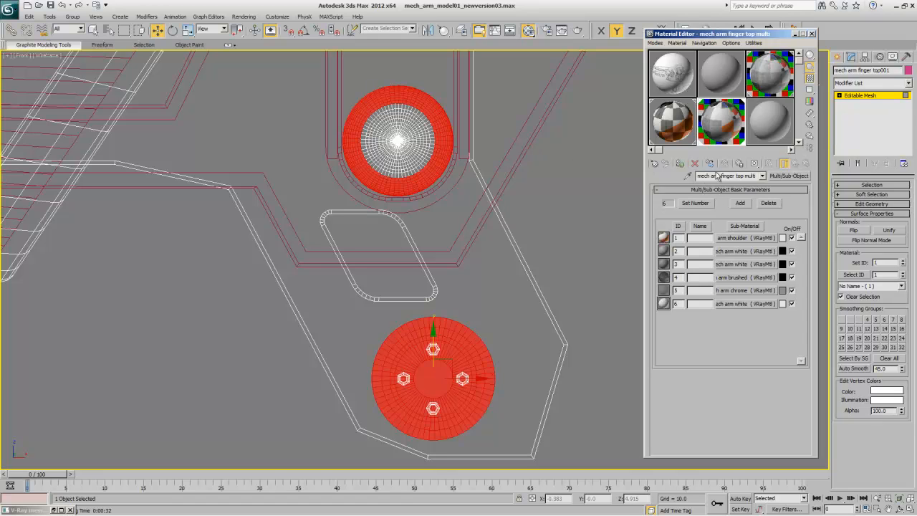
pyautogui.click(902, 261)
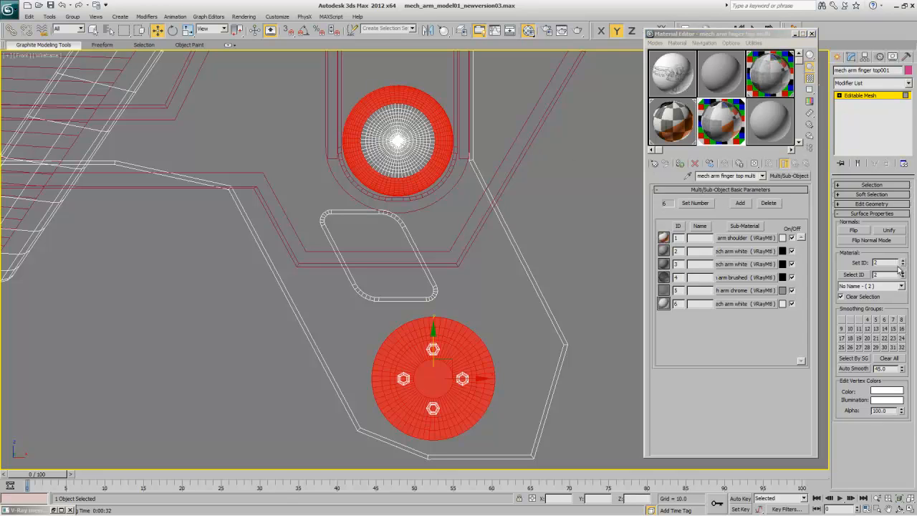
# Step: Select the polygons with material ID 3 and remove the round slot pin from the selection, keeping the diagonal strips
pyautogui.click(877, 497)
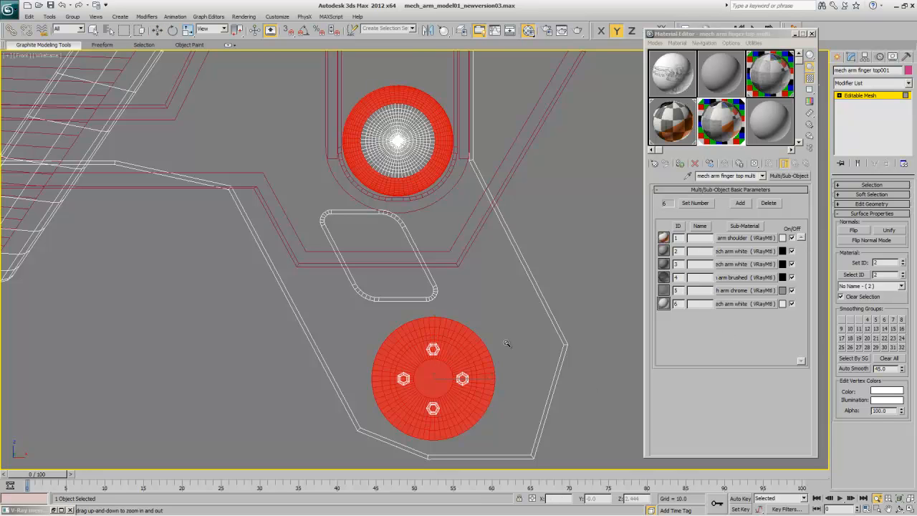
pyautogui.moveTo(374, 194); pyautogui.dragTo(278, 262)
pyautogui.rightClick(365, 288)
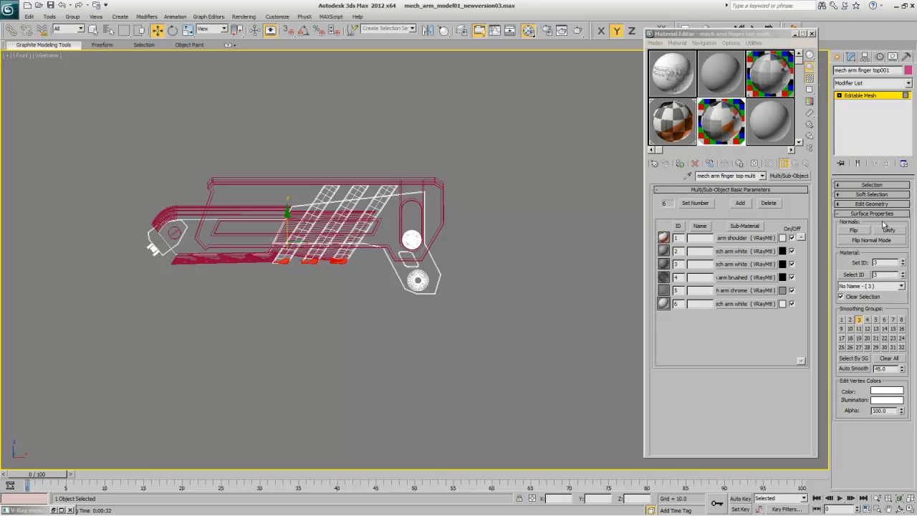
pyautogui.click(854, 275)
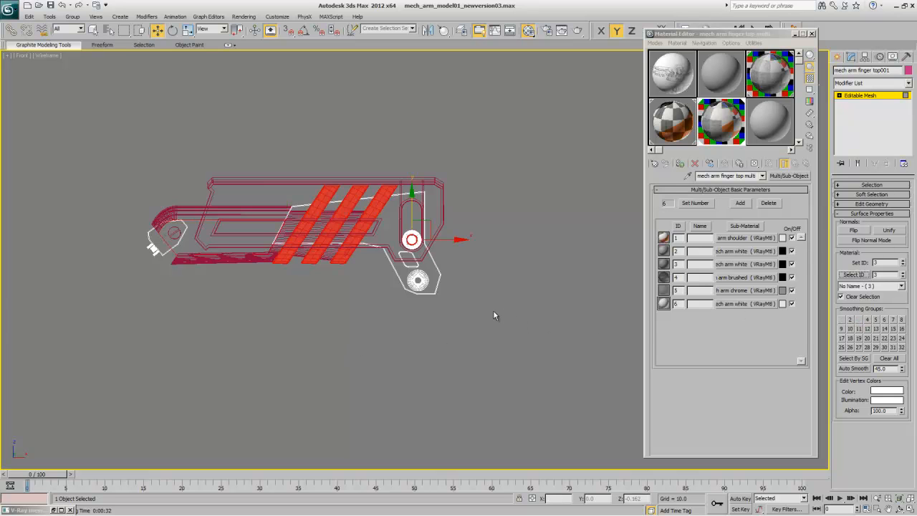
pyautogui.keyDown('alt'); pyautogui.moveTo(469, 323); pyautogui.dragTo(391, 227); pyautogui.keyUp('alt')
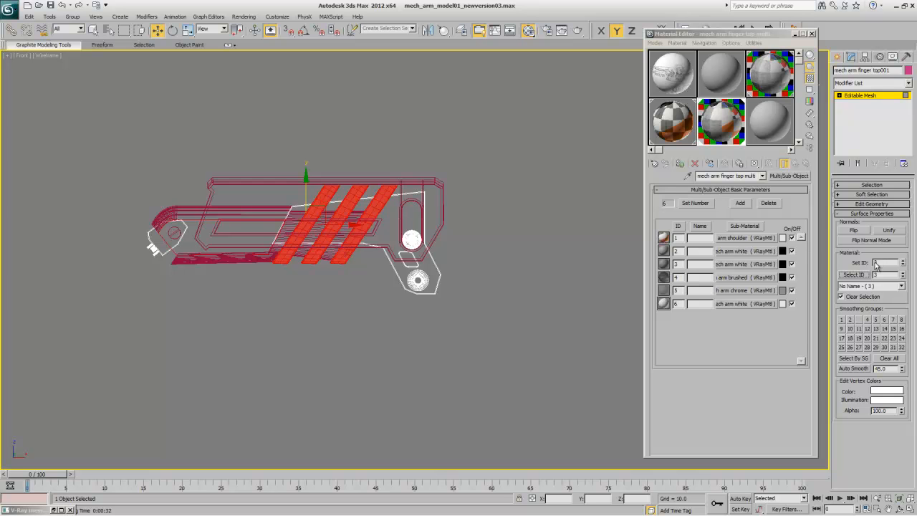
# Step: Open the ID 3 sub-material of the finger's multi-material and set its diffuse map amount to 5
pyautogui.click(766, 264)
pyautogui.moveTo(705, 232); pyautogui.dragTo(706, 242)
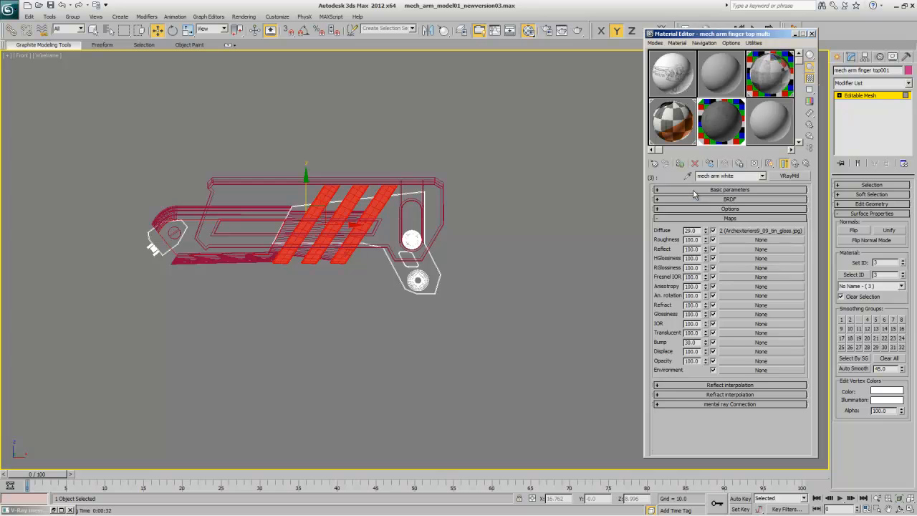
pyautogui.click(693, 190)
pyautogui.click(698, 190)
pyautogui.doubleClick(691, 230)
pyautogui.write('5')
pyautogui.press('Return')
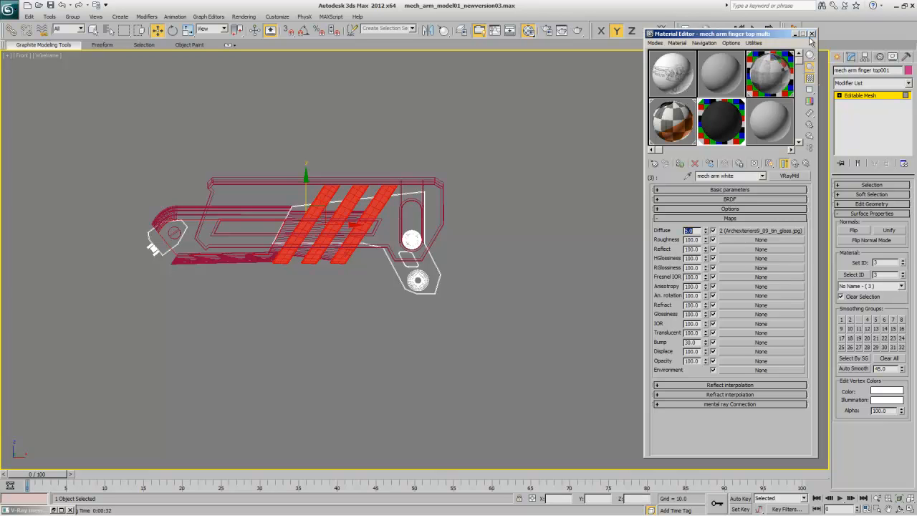
# Step: Leave sub-object editing and render the camera view to check the upper finger's materials
pyautogui.click(811, 34)
pyautogui.click(854, 101)
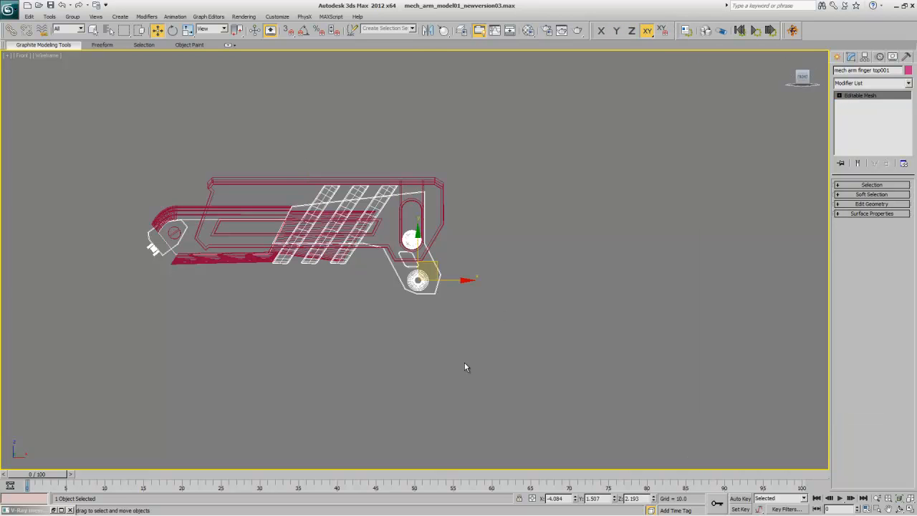
pyautogui.hotkey('alt', 'w')
pyautogui.click(499, 367)
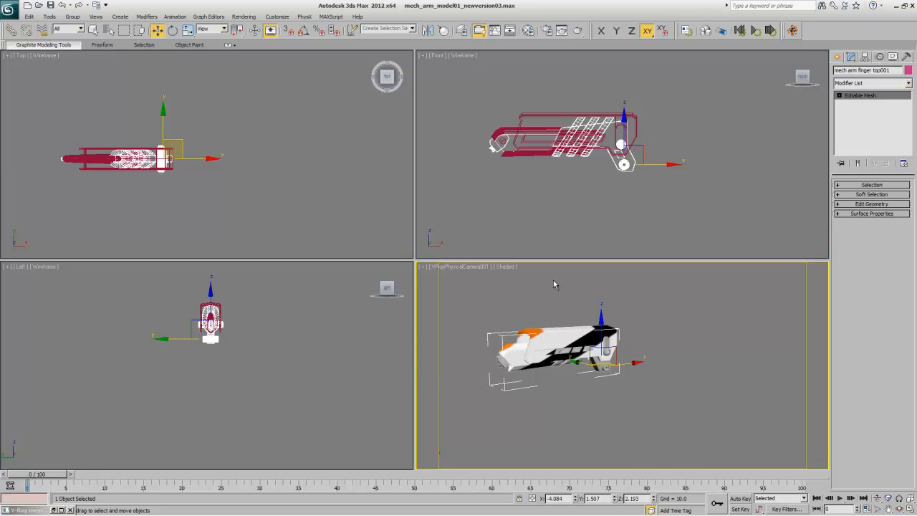
pyautogui.click(577, 32)
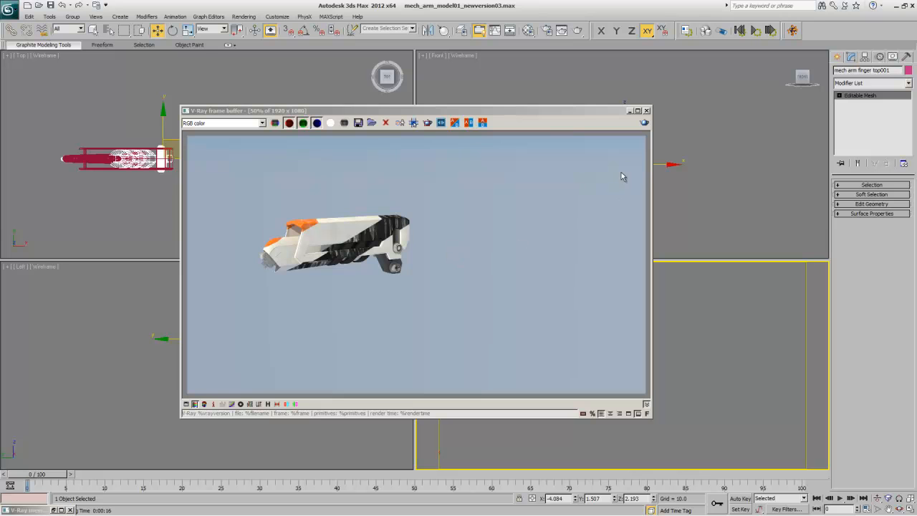
pyautogui.click(646, 111)
# Step: Unhide all mech arm parts in the maximized front view and copy the upper finger housing's three UVW Map modifiers
pyautogui.rightClick(537, 208)
pyautogui.hotkey('alt', 'w')
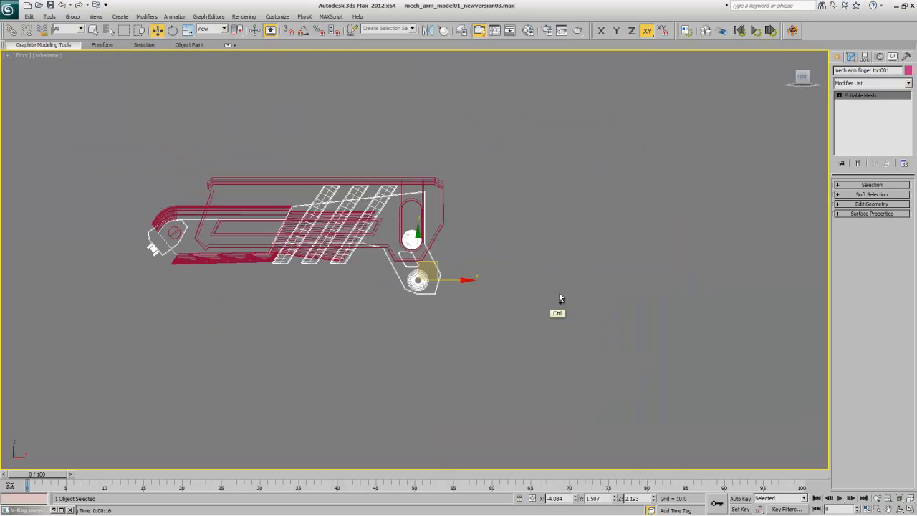
pyautogui.rightClick(508, 286)
pyautogui.click(528, 250)
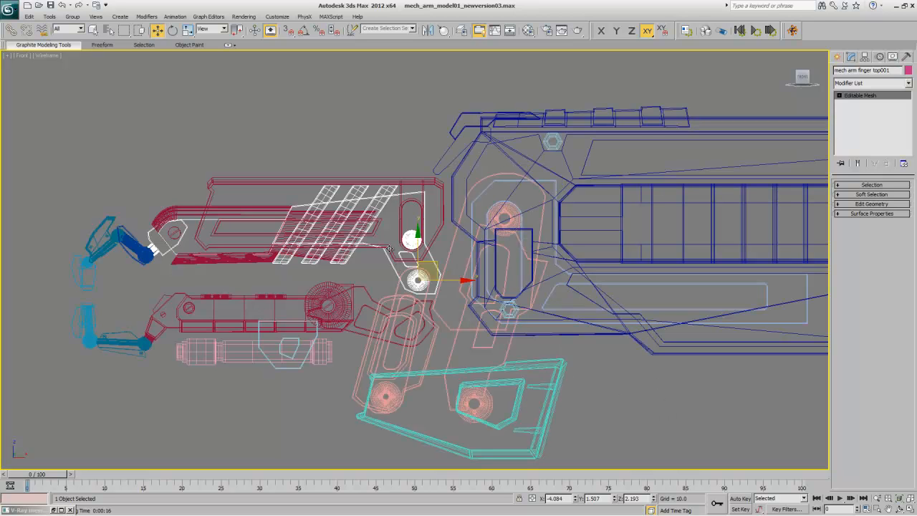
pyautogui.click(404, 189)
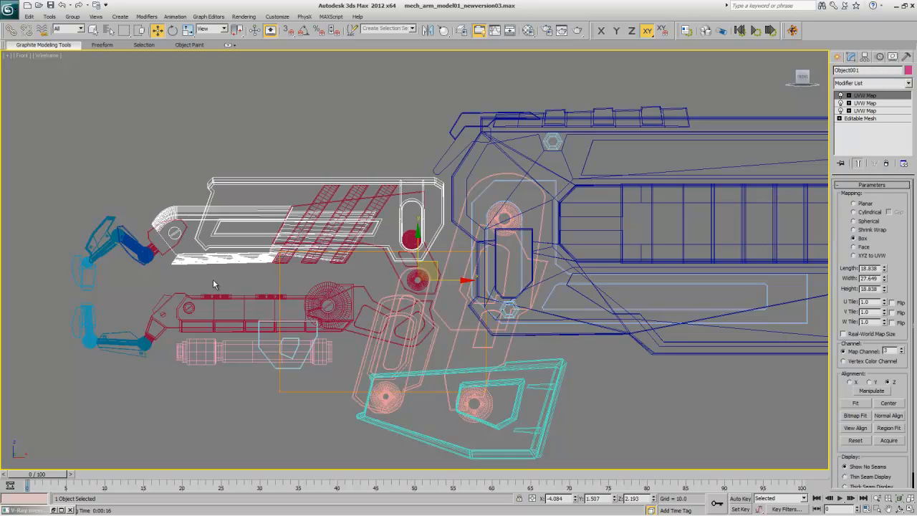
# Step: Detach the lower finger's main housing and front link elements as a separate object named Object002
pyautogui.click(355, 317)
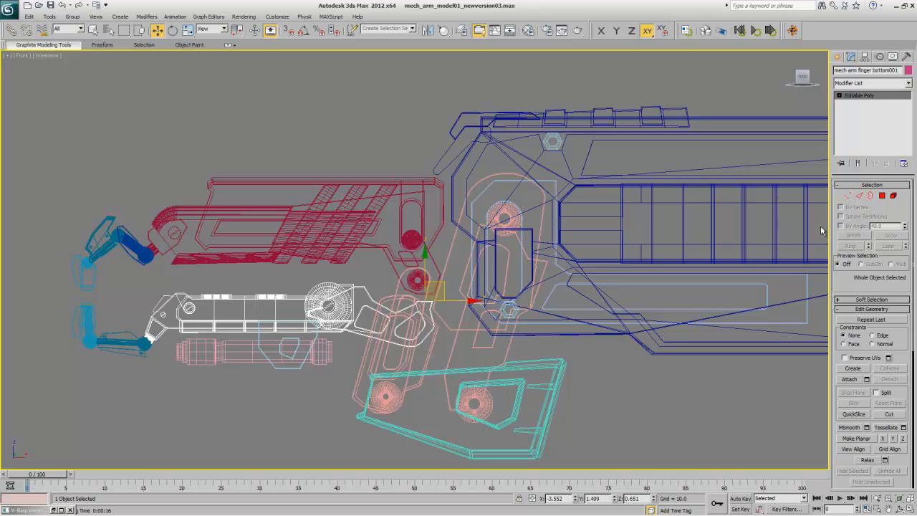
pyautogui.click(893, 194)
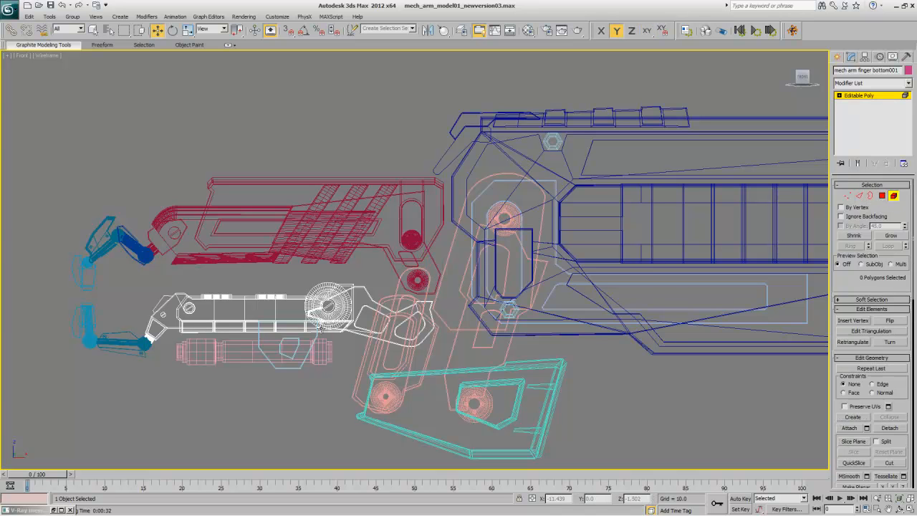
pyautogui.click(274, 314)
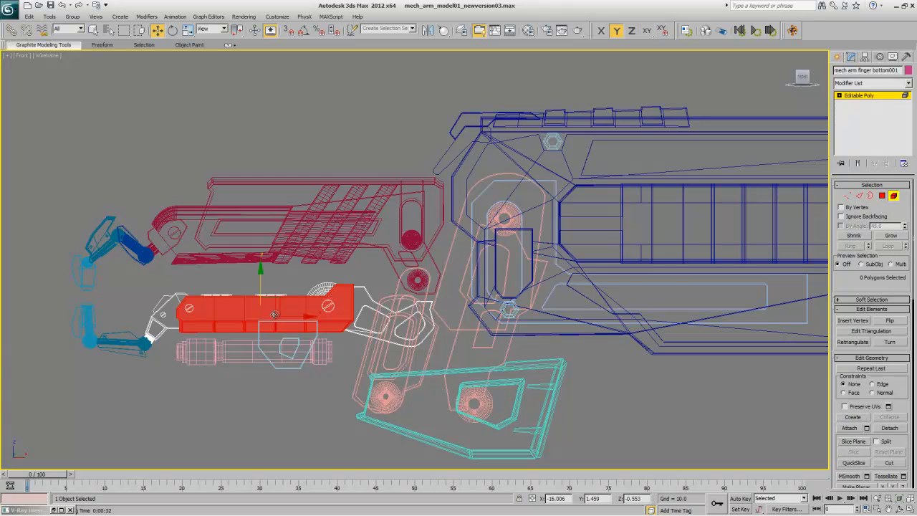
pyautogui.keyDown('ctrl'); pyautogui.click(193, 313); pyautogui.keyUp('ctrl')
pyautogui.keyDown('ctrl'); pyautogui.click(159, 306); pyautogui.keyUp('ctrl')
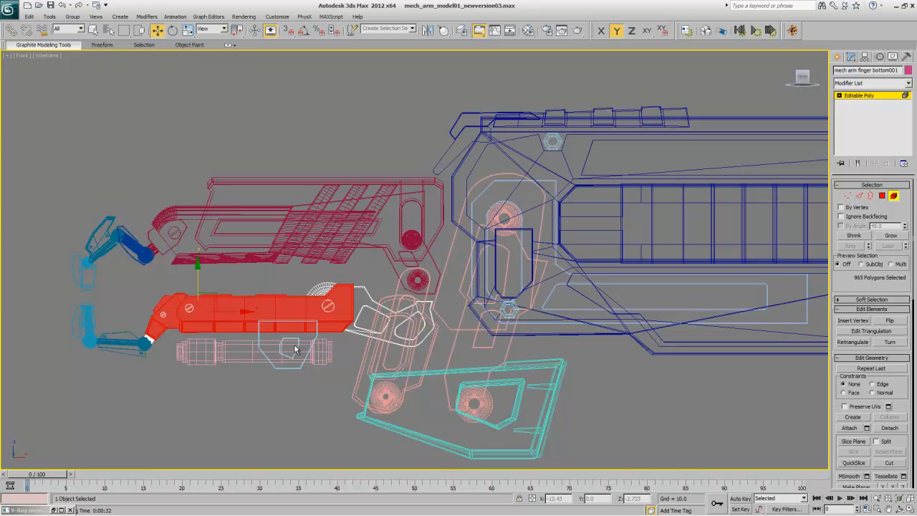
pyautogui.click(873, 185)
pyautogui.click(877, 204)
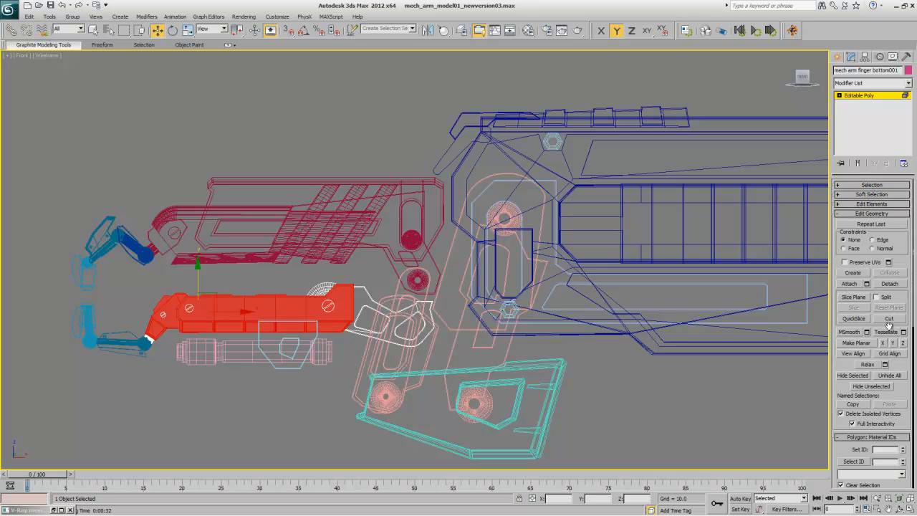
pyautogui.click(890, 283)
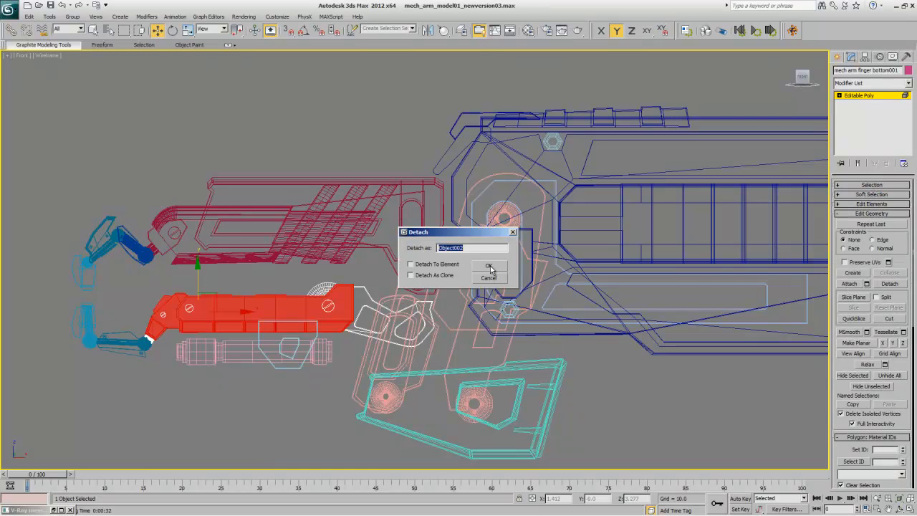
pyautogui.click(490, 266)
pyautogui.click(857, 96)
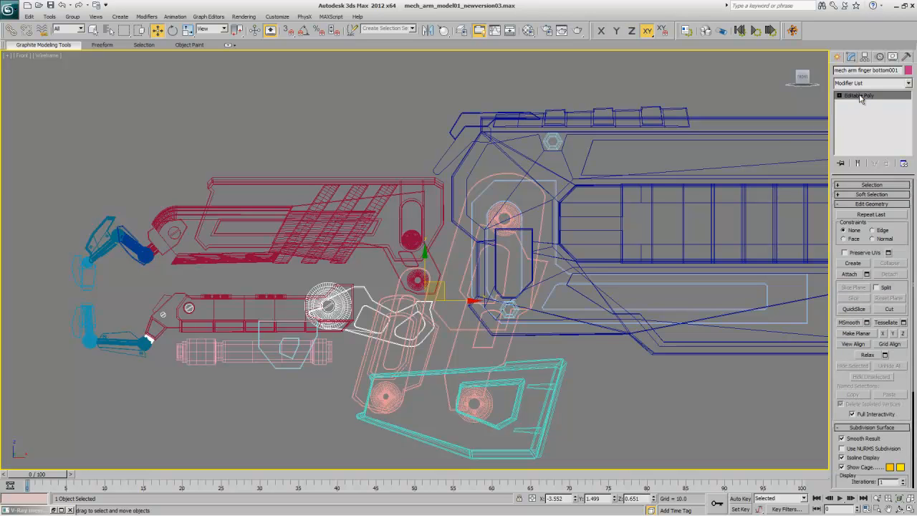
# Step: Paste the three copied UVW Map modifiers onto the remaining lower finger mesh
pyautogui.rightClick(857, 96)
pyautogui.click(858, 102)
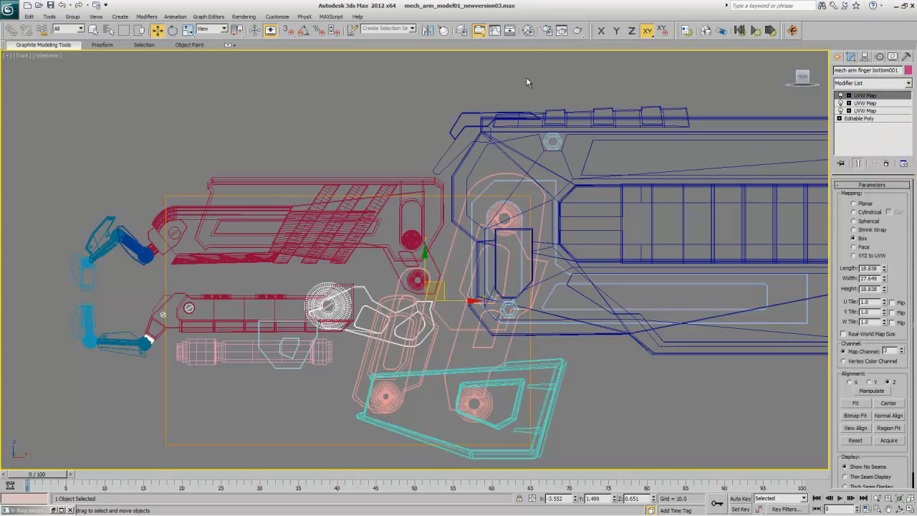
pyautogui.click(527, 31)
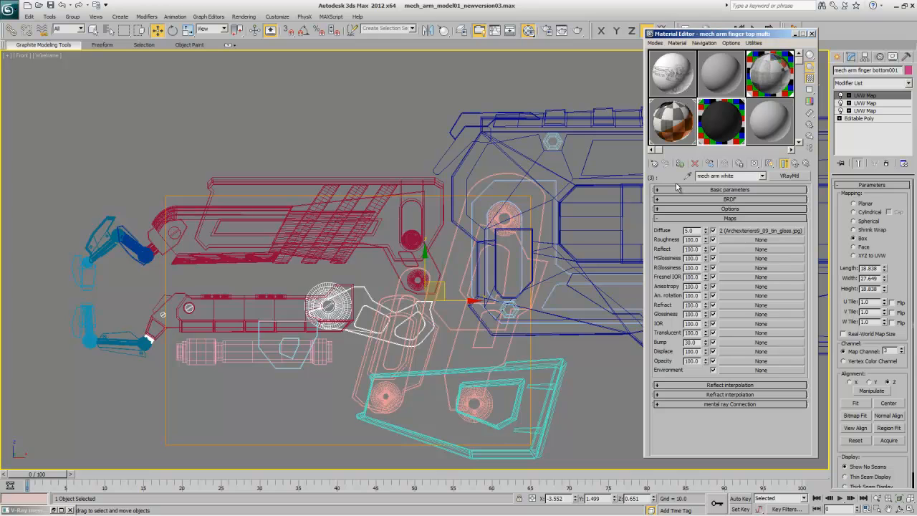
pyautogui.click(812, 34)
# Step: Show the front view shaded with the remaining lower finger mesh's planar UVW Map selected
pyautogui.click(874, 111)
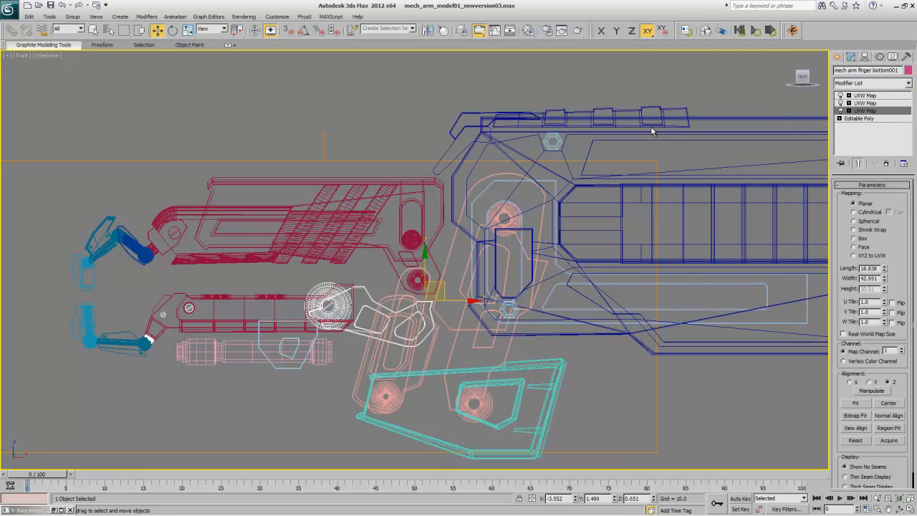
pyautogui.click(55, 55)
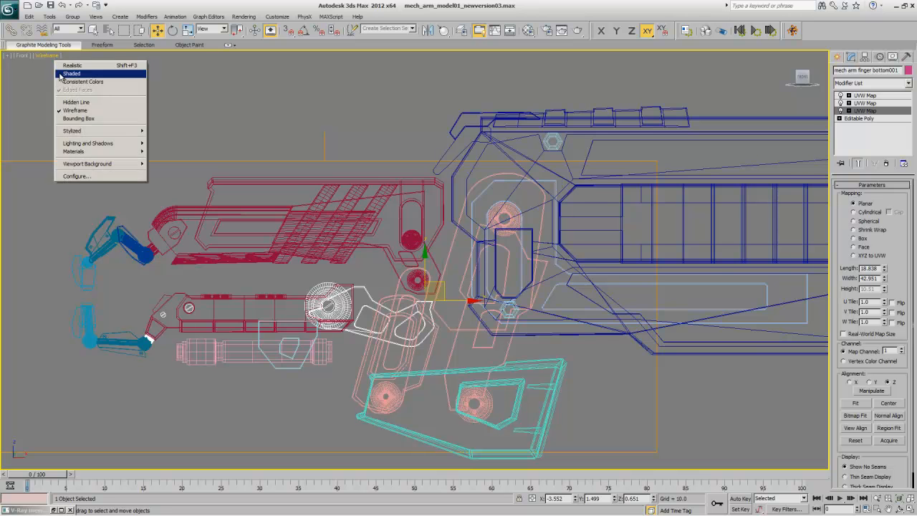
pyautogui.click(68, 74)
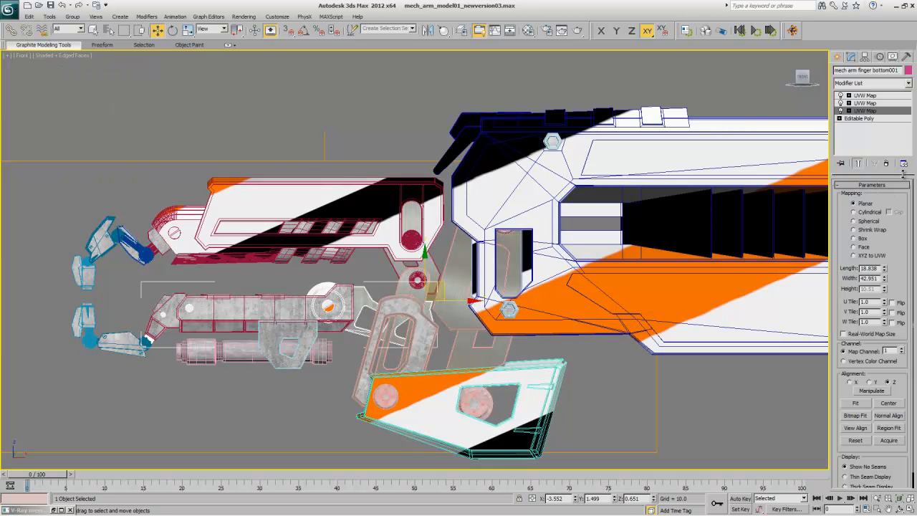
# Step: Select all elements of the remaining lower finger mesh at the Editable Poly level
pyautogui.click(875, 119)
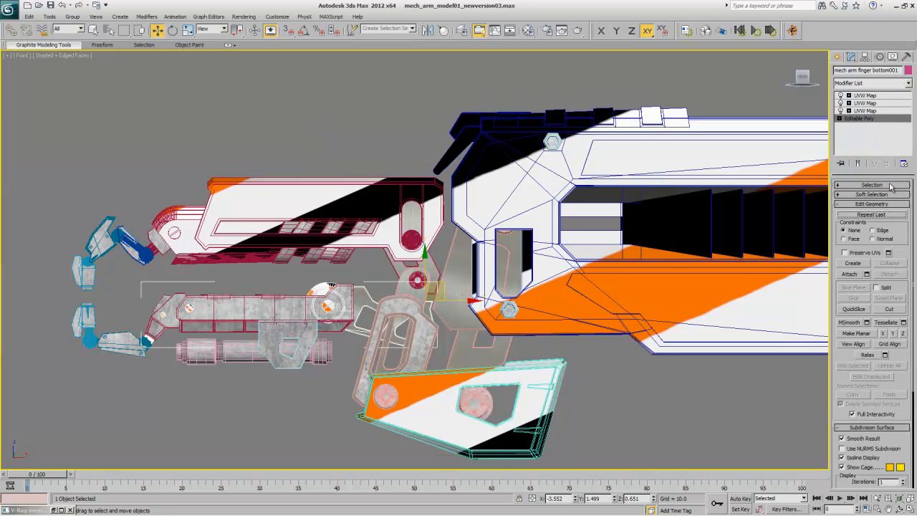
pyautogui.click(891, 186)
pyautogui.click(893, 196)
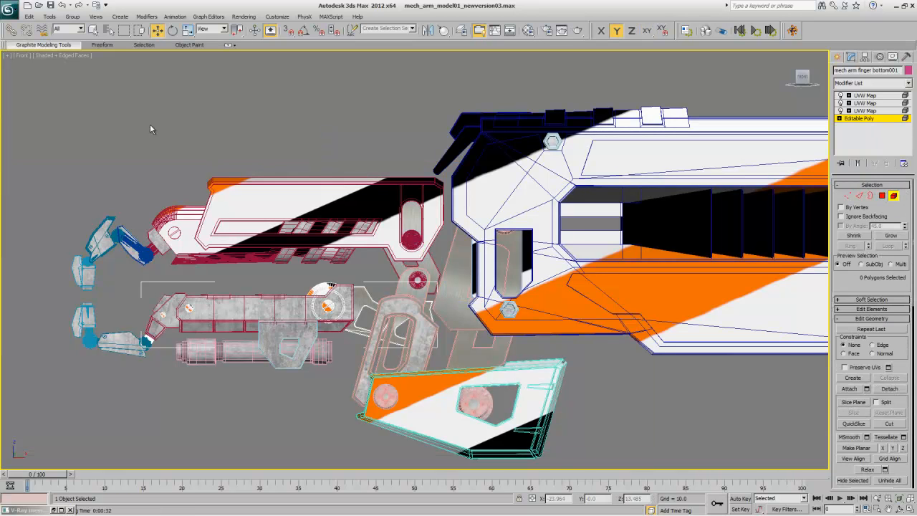
pyautogui.click(29, 15)
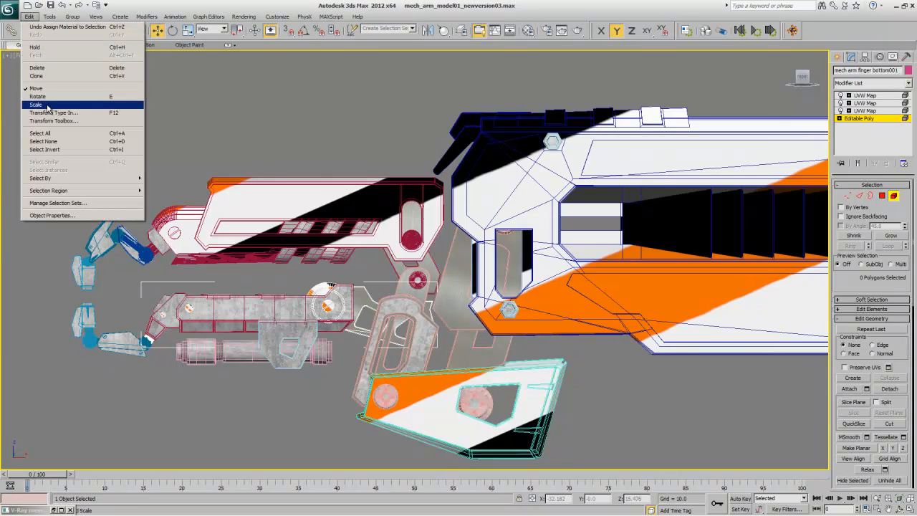
pyautogui.click(49, 134)
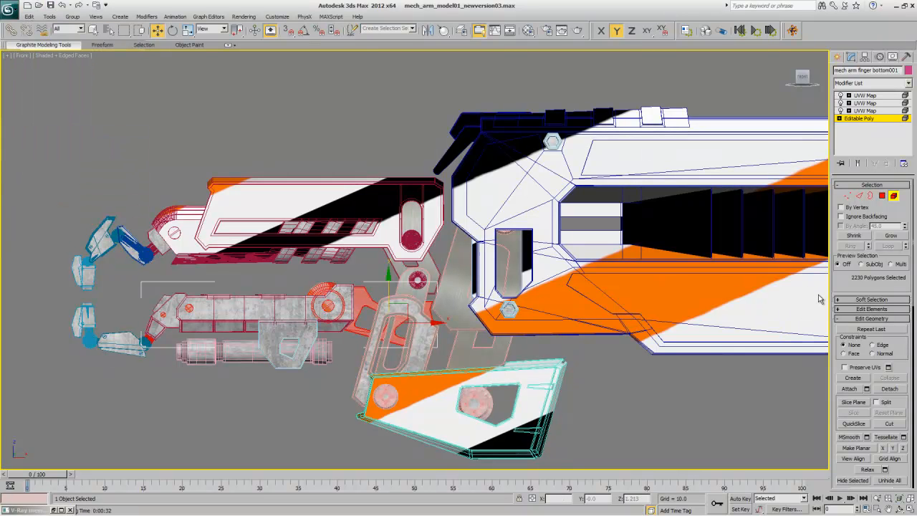
# Step: Leave element editing and delete all three UVW Map modifiers from the remaining lower finger mesh
pyautogui.click(893, 197)
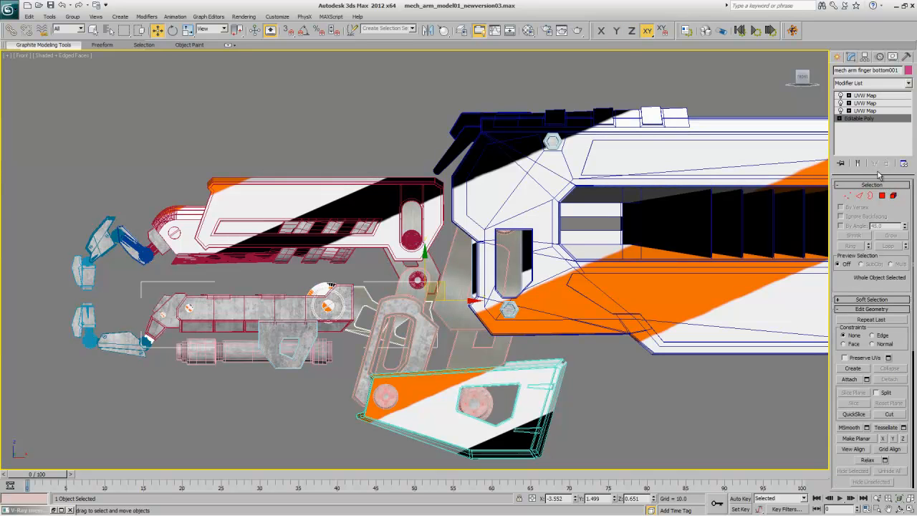
pyautogui.click(873, 112)
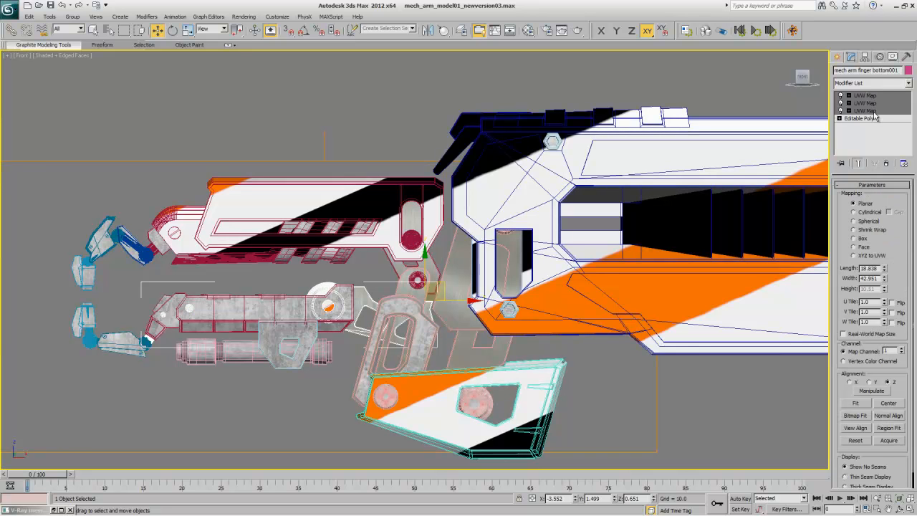
pyautogui.click(886, 164)
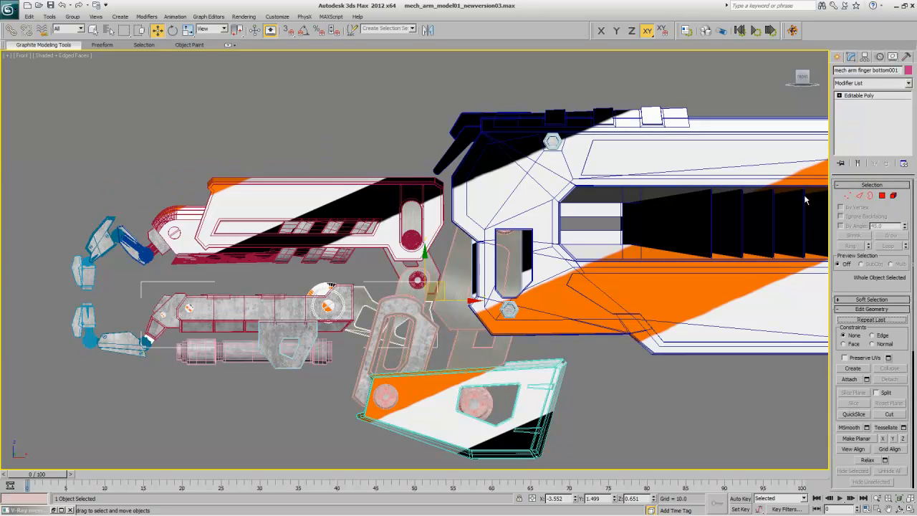
# Step: Paste the three copied UVW Map modifiers onto the detached lower finger housing, Object002
pyautogui.click(289, 302)
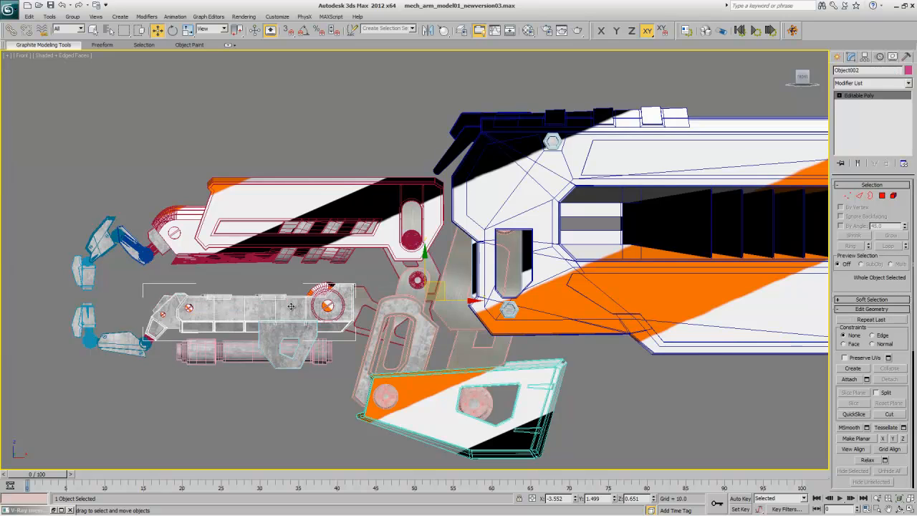
pyautogui.rightClick(876, 99)
pyautogui.click(870, 99)
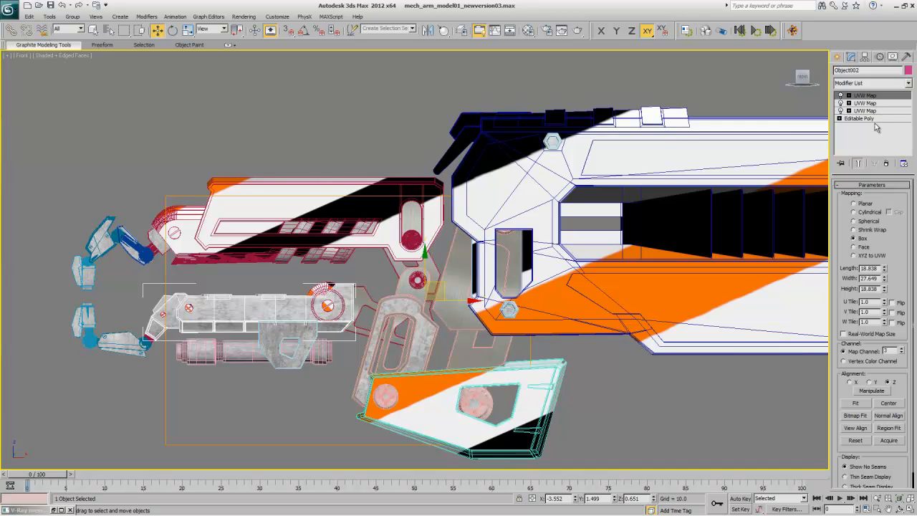
# Step: Give the selected polygons of the detached lower finger housing a common material ID and leave element editing
pyautogui.click(875, 123)
pyautogui.click(878, 120)
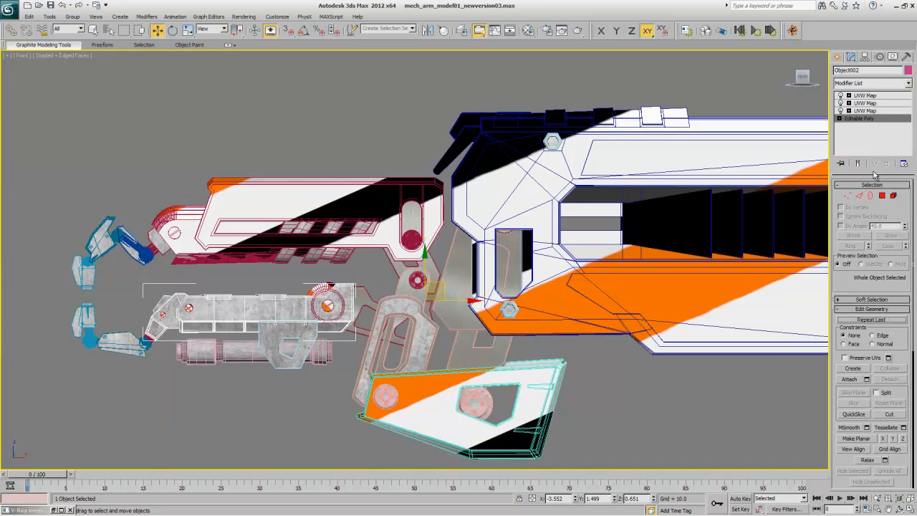
pyautogui.click(893, 197)
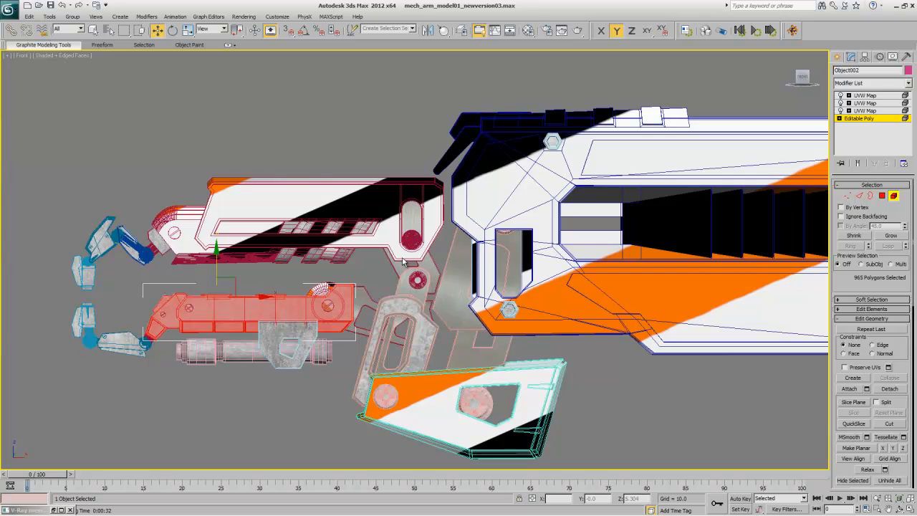
pyautogui.click(871, 320)
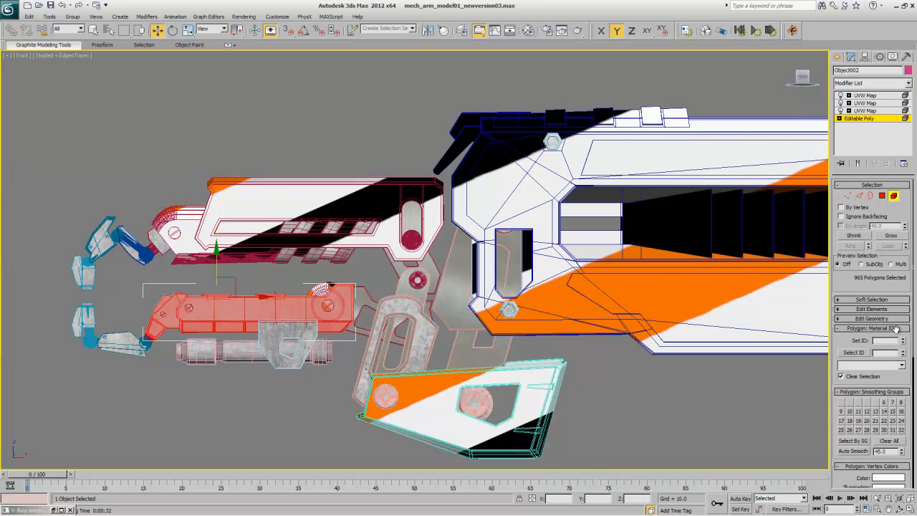
pyautogui.click(901, 338)
pyautogui.click(893, 195)
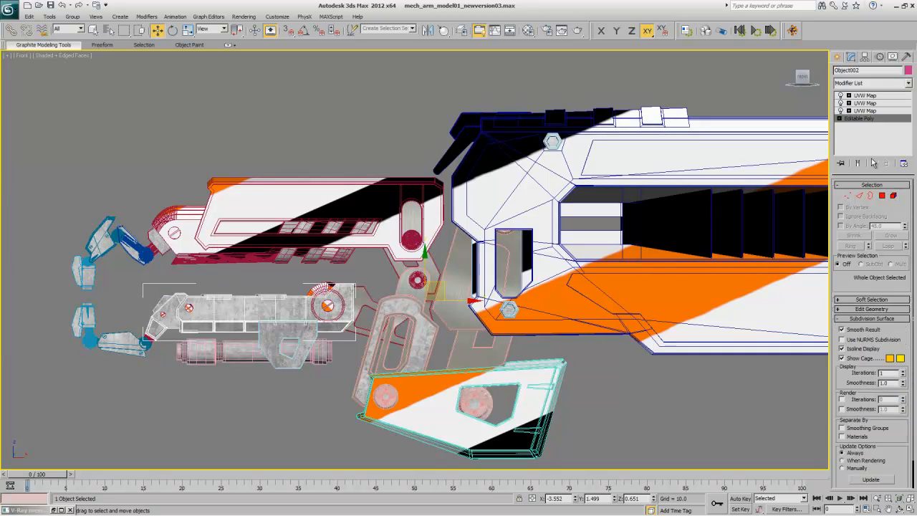
# Step: Assign the mech arm finger top multi material to the detached lower finger housing with its planar UVW Map selected
pyautogui.click(878, 111)
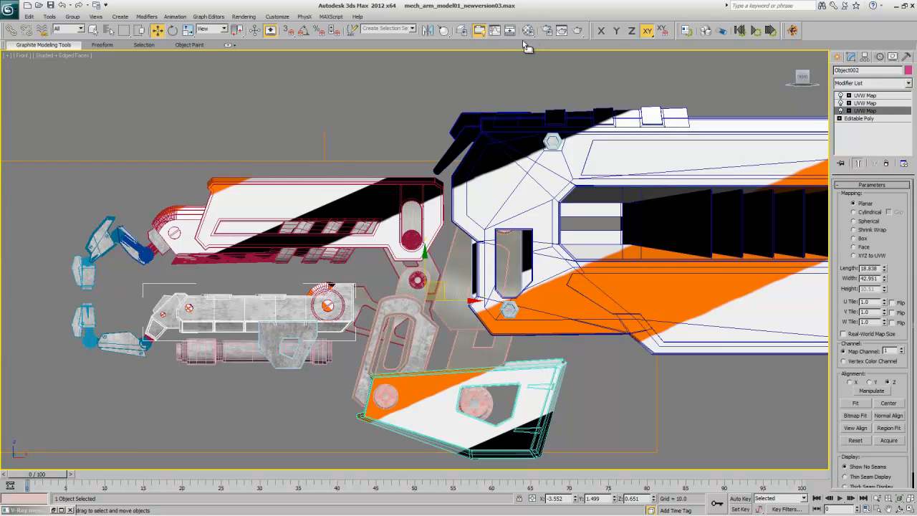
pyautogui.press('m')
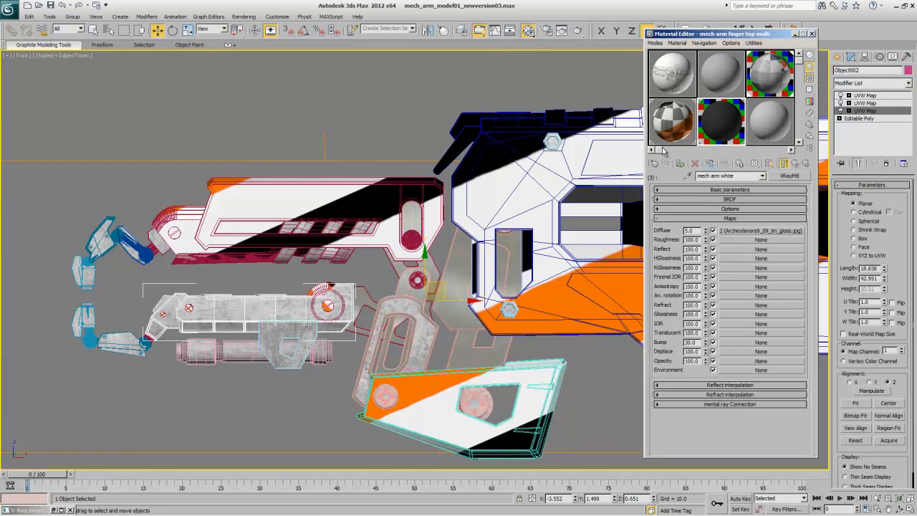
pyautogui.click(682, 164)
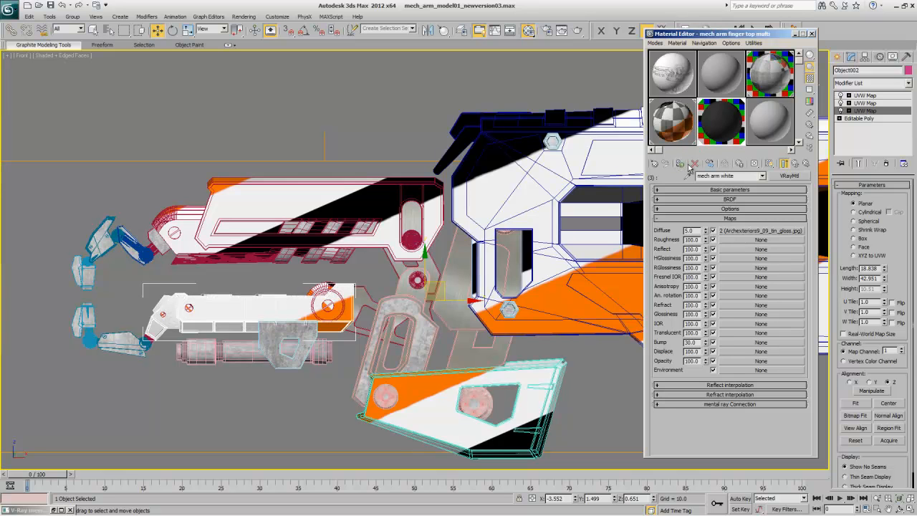
# Step: Assign the mech arm multi material to the remaining lower finger mesh, mech arm finger bottom001
pyautogui.click(365, 295)
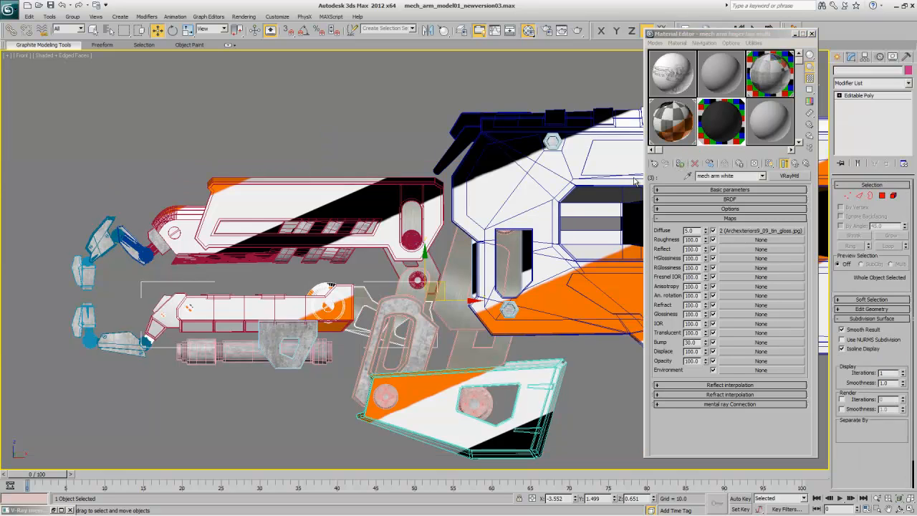
pyautogui.click(756, 87)
pyautogui.click(681, 164)
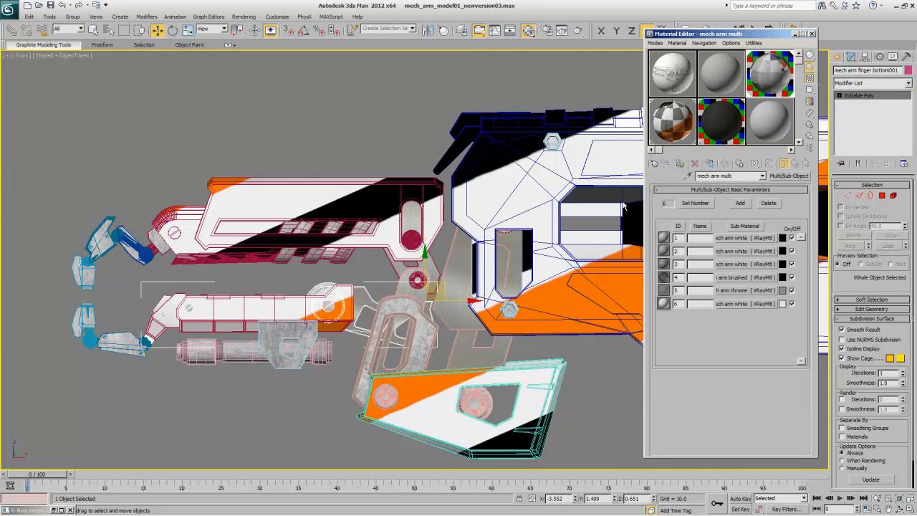
# Step: Move and scale down the planar UVW Map gizmo of the detached lower finger housing to bring a black stripe onto its front end
pyautogui.click(343, 326)
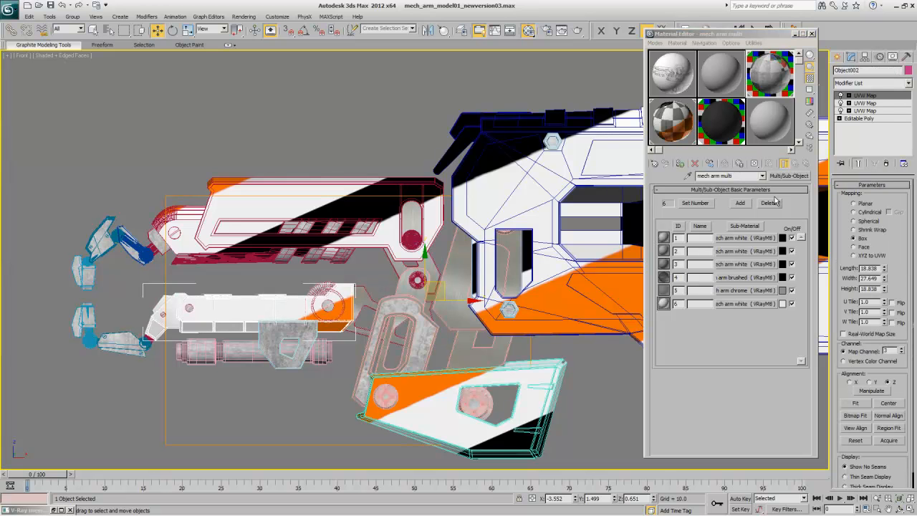
pyautogui.click(866, 111)
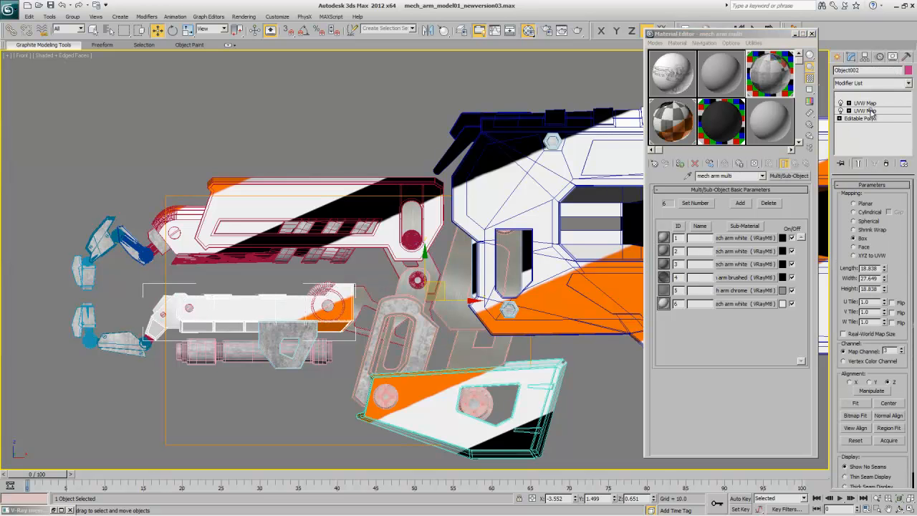
pyautogui.rightClick(418, 264)
pyautogui.click(427, 275)
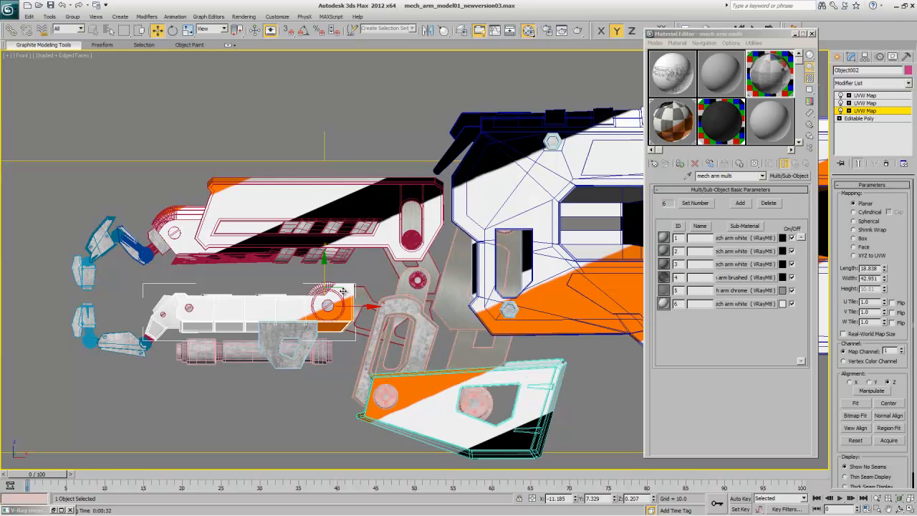
pyautogui.moveTo(342, 290); pyautogui.dragTo(240, 303)
pyautogui.rightClick(261, 245)
pyautogui.click(262, 268)
pyautogui.rightClick(241, 284)
pyautogui.click(259, 292)
pyautogui.moveTo(260, 258); pyautogui.dragTo(327, 305)
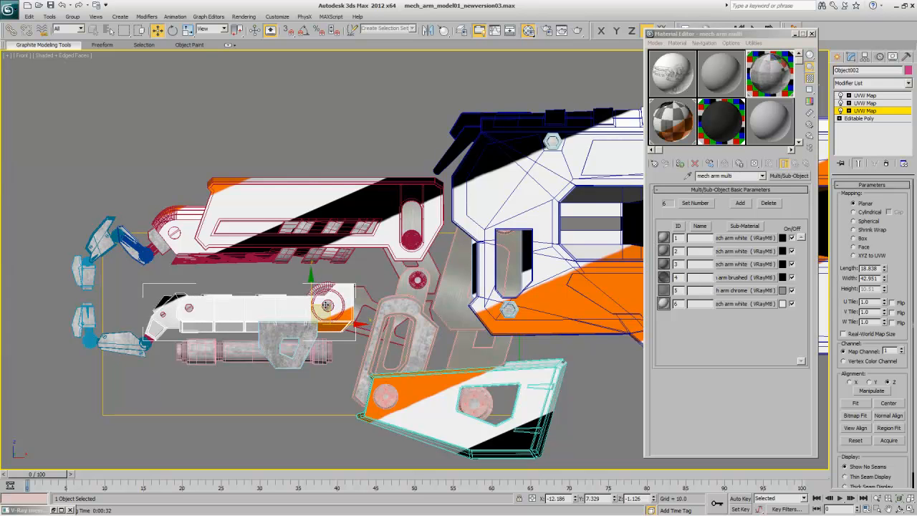
# Step: Shrink the housing's planar mapping gizmo further, shift it until black covers the front joint and orange the rear, and leave gizmo editing
pyautogui.rightClick(327, 305)
pyautogui.click(344, 328)
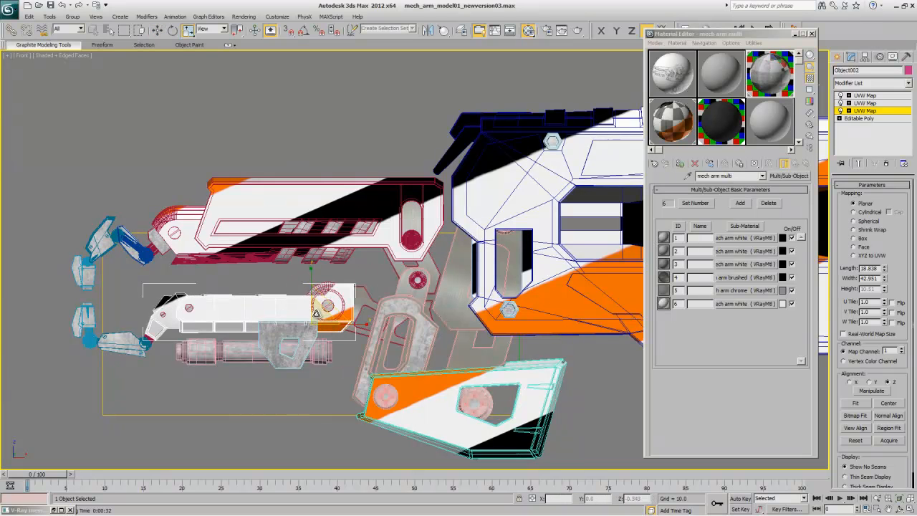
pyautogui.moveTo(316, 329); pyautogui.dragTo(316, 341)
pyautogui.rightClick(315, 331)
pyautogui.click(333, 335)
pyautogui.moveTo(327, 308); pyautogui.dragTo(318, 309)
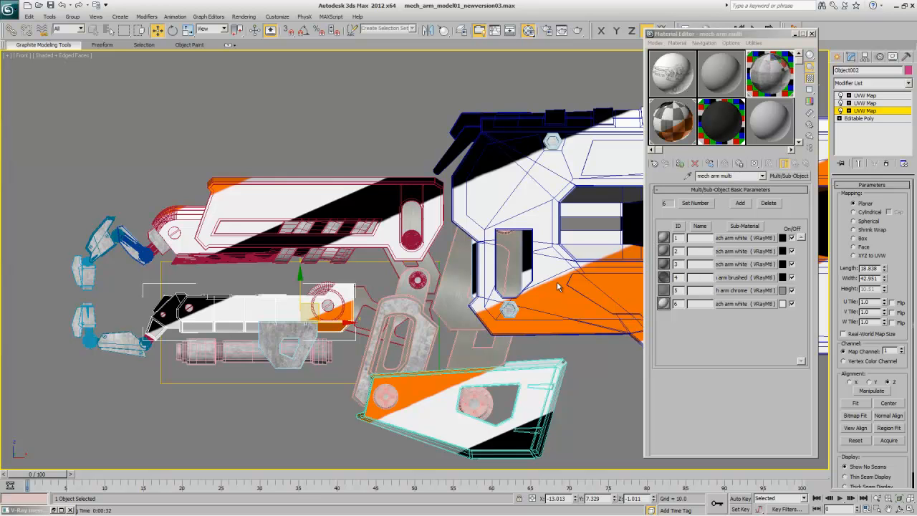
pyautogui.click(859, 111)
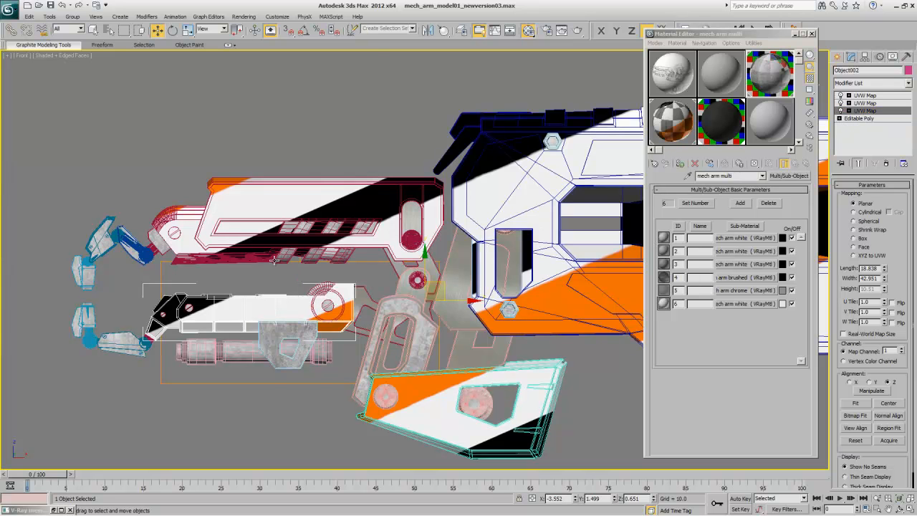
# Step: Select the five fingertip segments of both fingers, hide all unselected objects and frame the segments
pyautogui.click(132, 252)
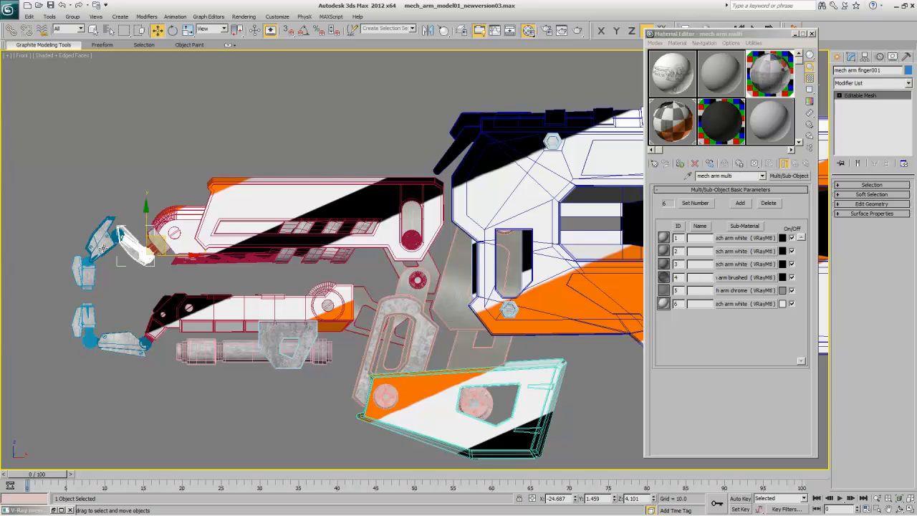
pyautogui.keyDown('ctrl'); pyautogui.click(103, 245); pyautogui.keyUp('ctrl')
pyautogui.keyDown('ctrl'); pyautogui.click(90, 274); pyautogui.keyUp('ctrl')
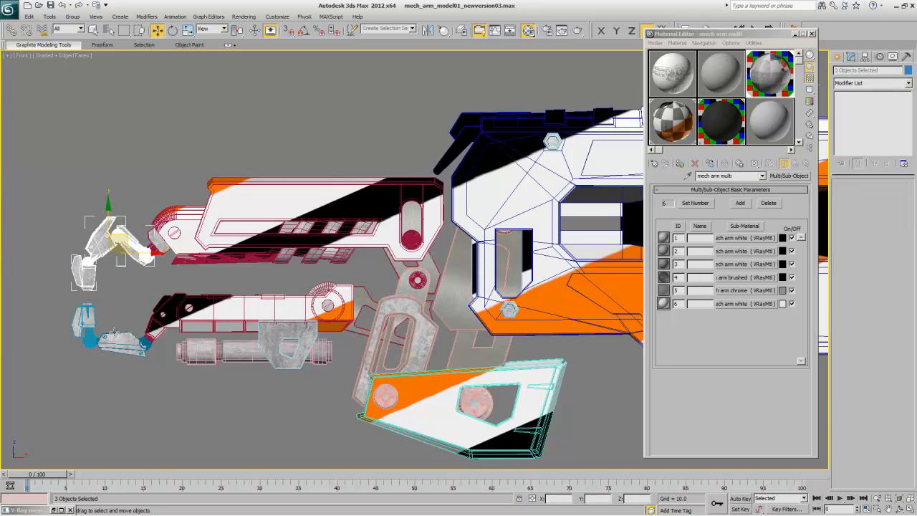
pyautogui.keyDown('ctrl'); pyautogui.click(118, 338); pyautogui.keyUp('ctrl')
pyautogui.keyDown('ctrl'); pyautogui.click(101, 326); pyautogui.keyUp('ctrl')
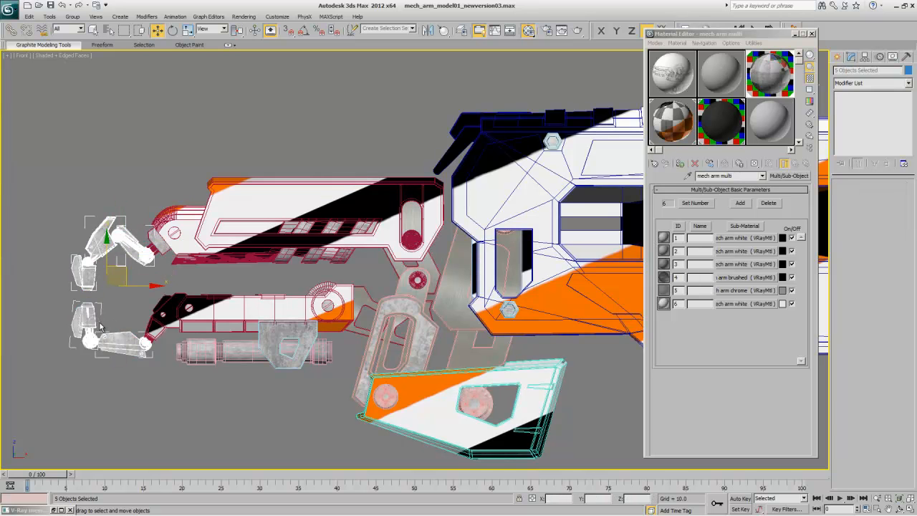
pyautogui.rightClick(129, 316)
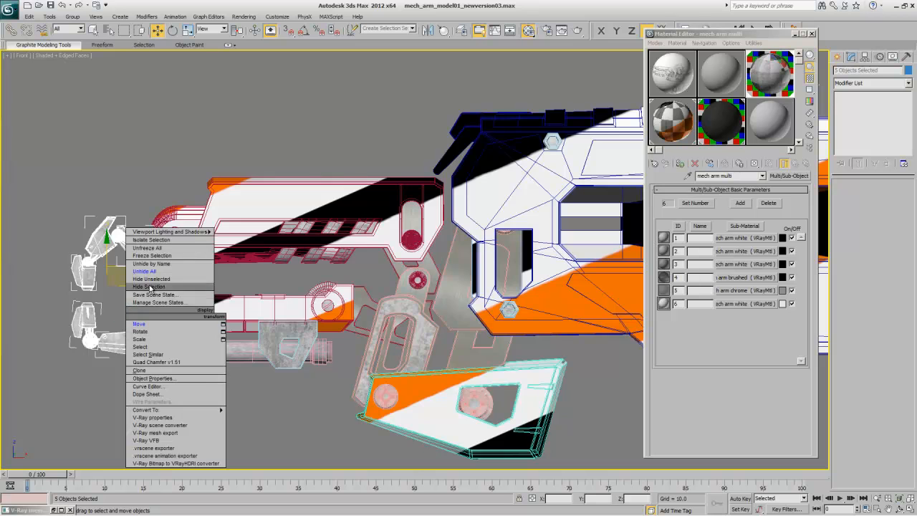
pyautogui.click(152, 285)
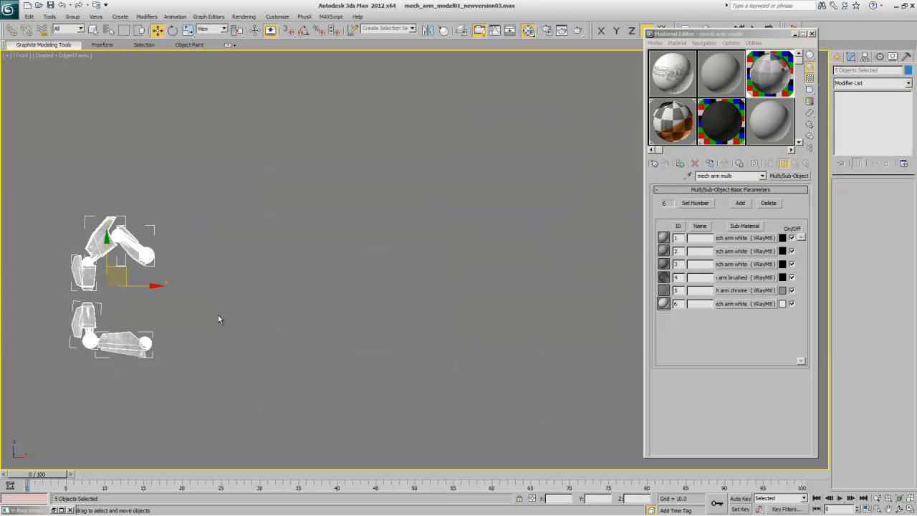
pyautogui.click(899, 498)
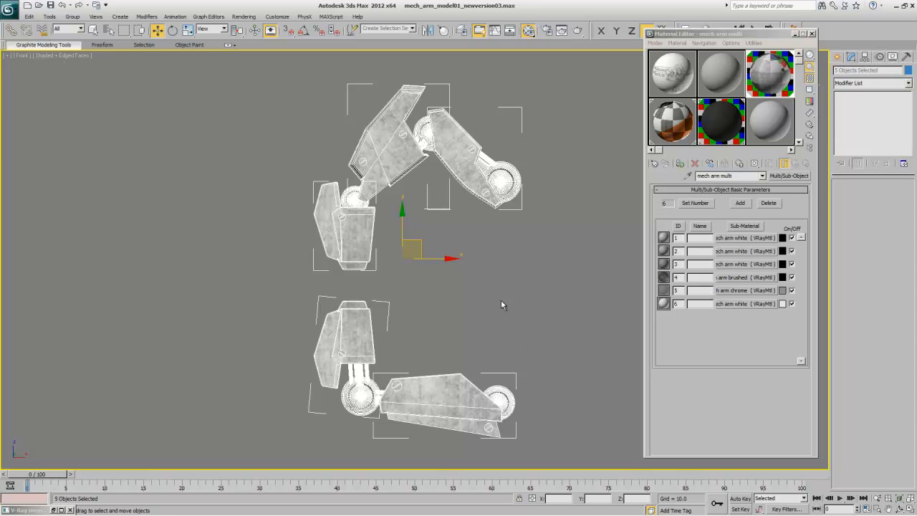
# Step: Select the upper finger's three fingertip segments and add a shared Edit Mesh modifier to them
pyautogui.click(505, 213)
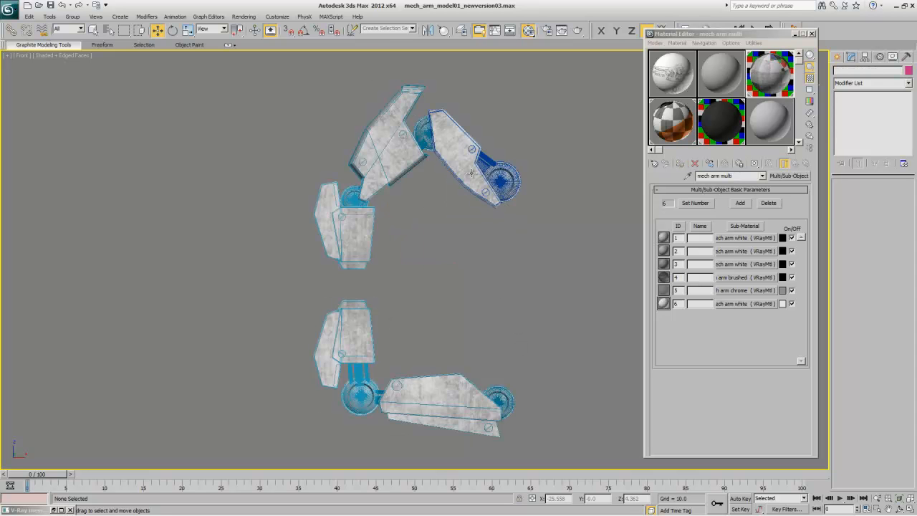
pyautogui.click(475, 173)
pyautogui.keyDown('ctrl'); pyautogui.click(405, 165); pyautogui.keyUp('ctrl')
pyautogui.keyDown('ctrl'); pyautogui.click(358, 247); pyautogui.keyUp('ctrl')
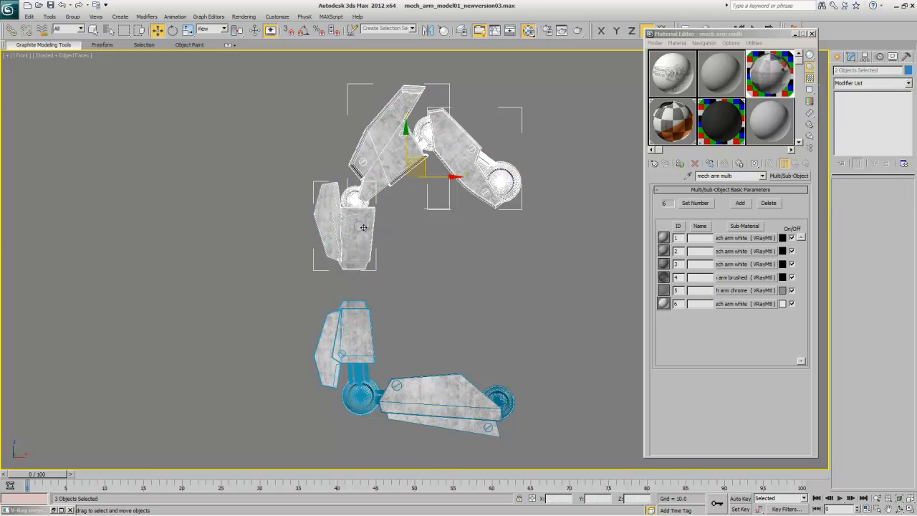
pyautogui.click(868, 83)
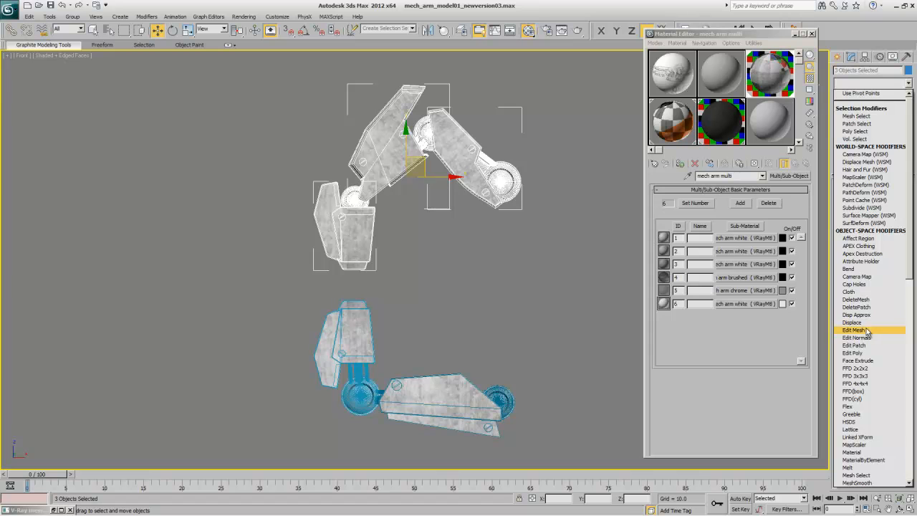
pyautogui.click(867, 330)
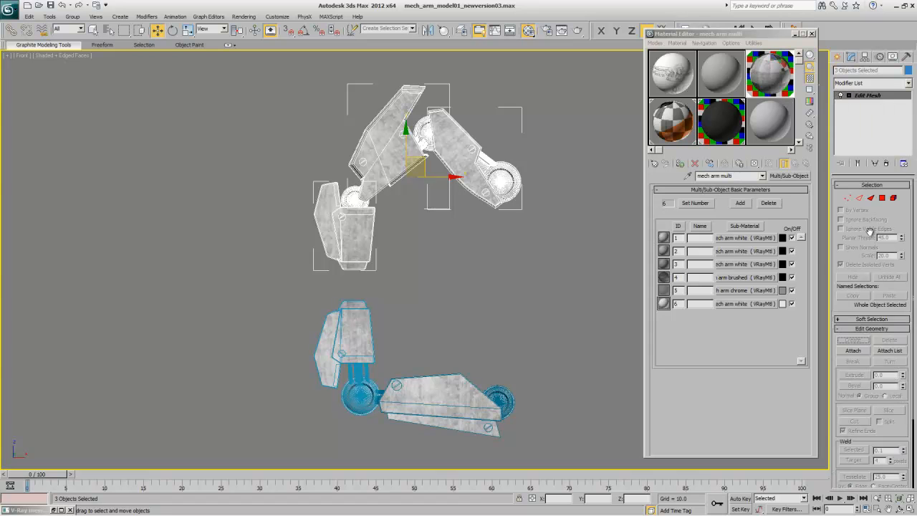
pyautogui.rightClick(873, 99)
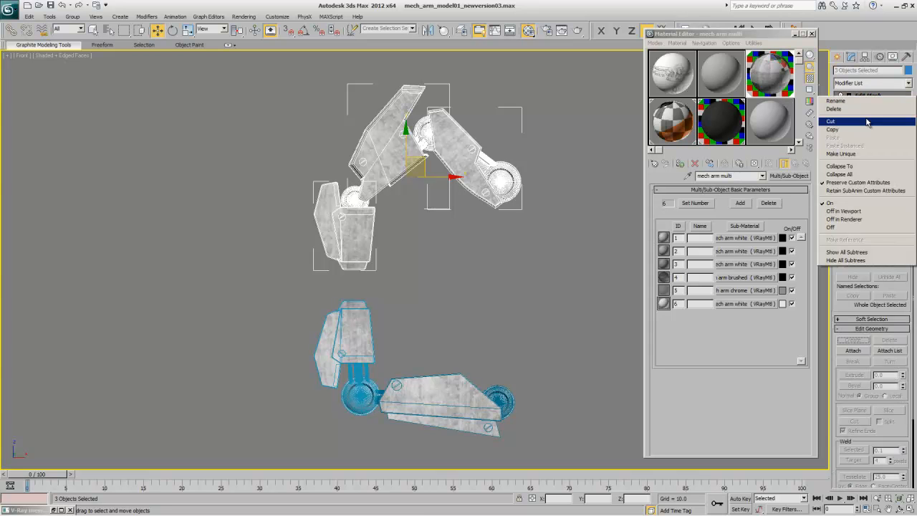
pyautogui.click(850, 58)
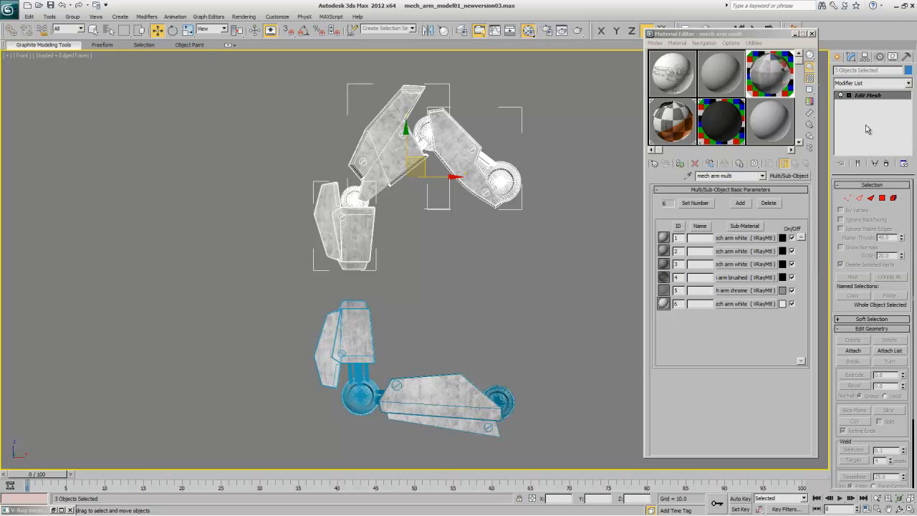
# Step: Add a fitted Box UVW Map to the three segments and assign them the mech arm finger top multi material
pyautogui.click(868, 83)
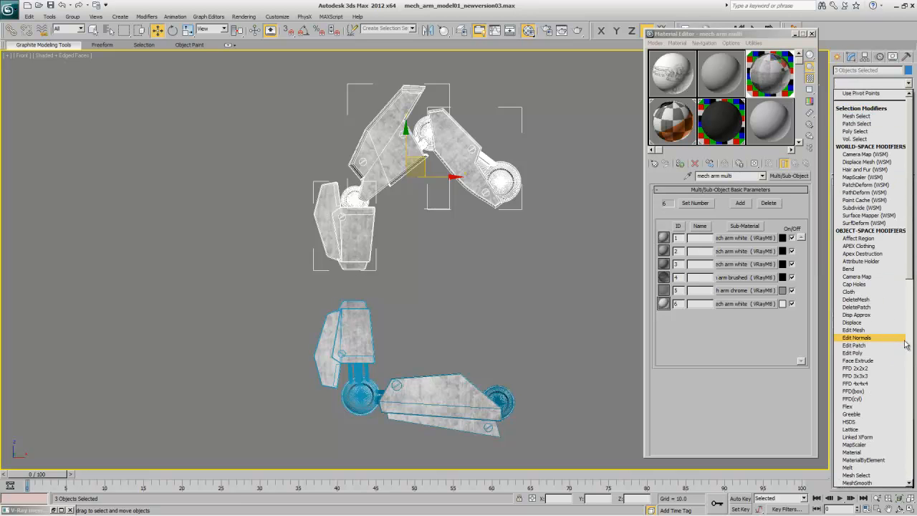
pyautogui.click(908, 345)
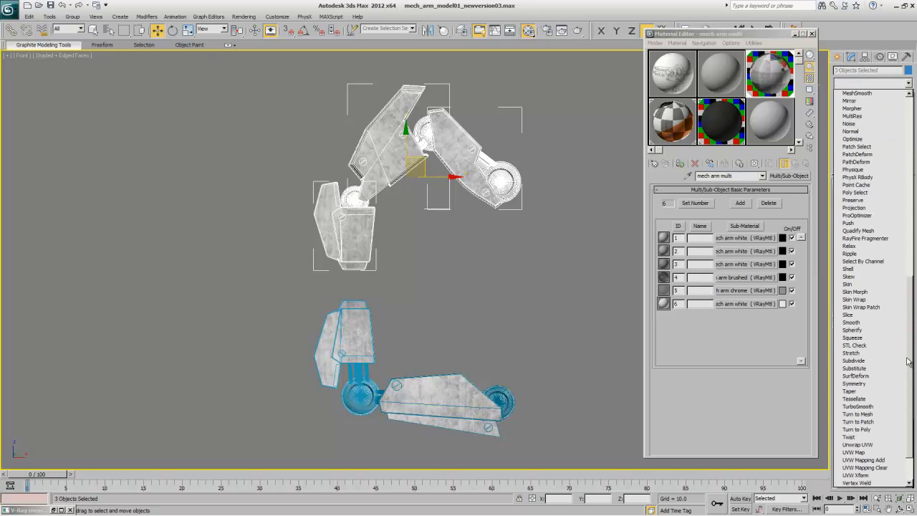
pyautogui.click(868, 452)
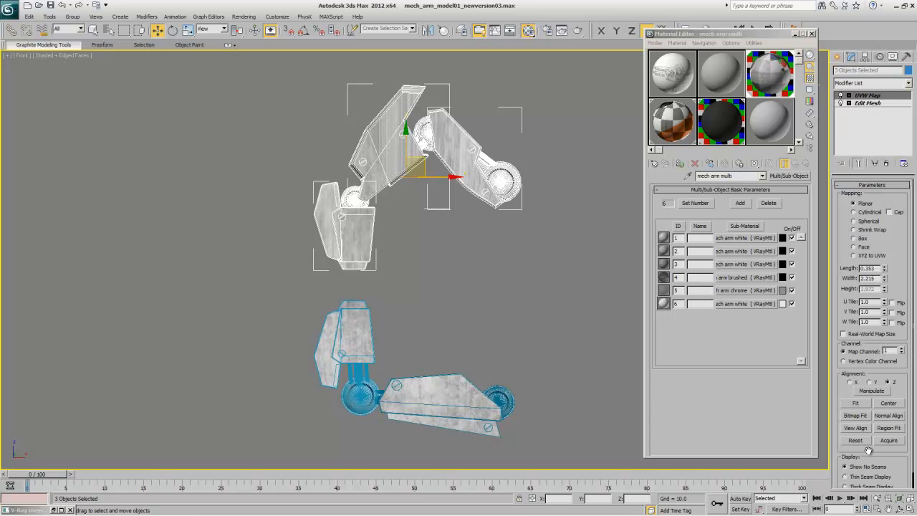
pyautogui.click(860, 238)
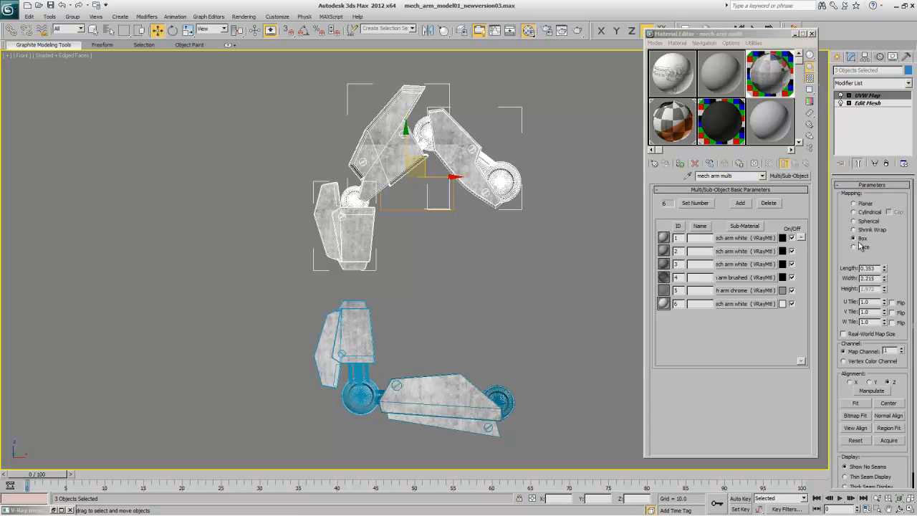
pyautogui.click(855, 403)
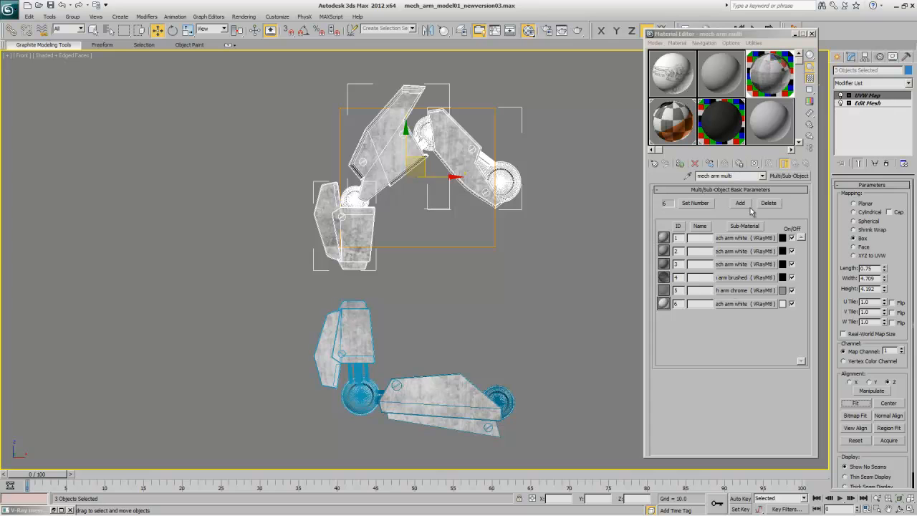
pyautogui.click(721, 126)
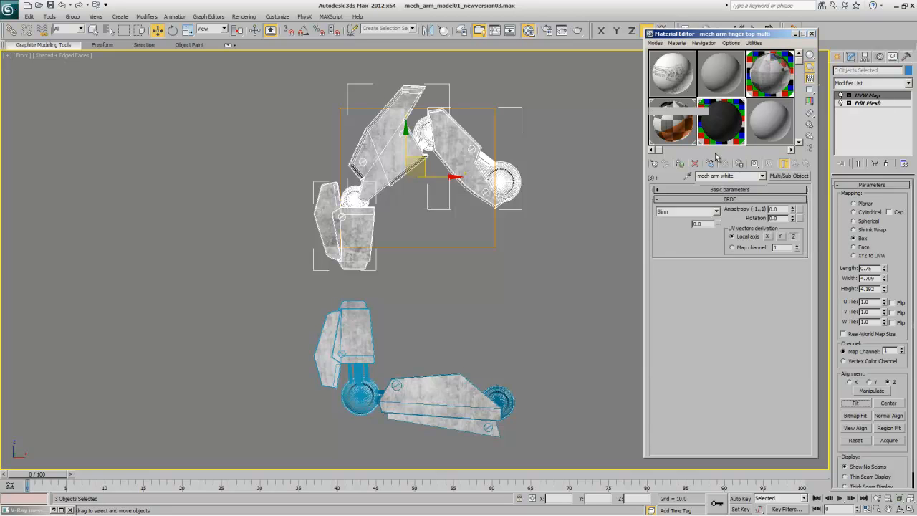
pyautogui.click(680, 164)
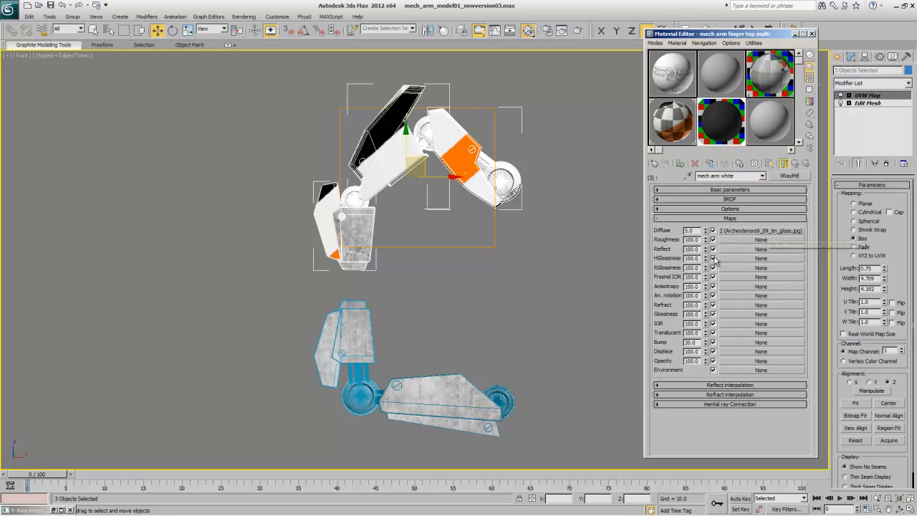
# Step: In the Edit Mesh modifier, select the outer shell elements of the three upper finger segments and set their material ID to 1
pyautogui.click(868, 103)
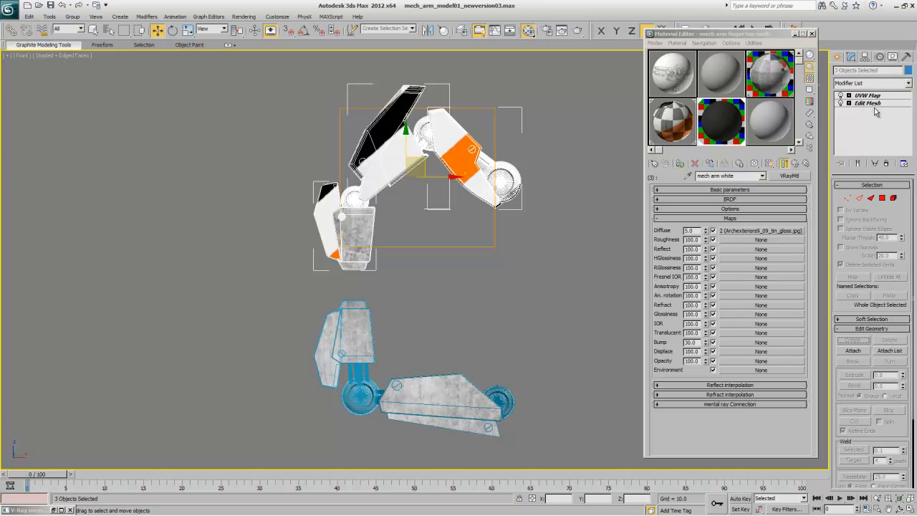
pyautogui.click(893, 198)
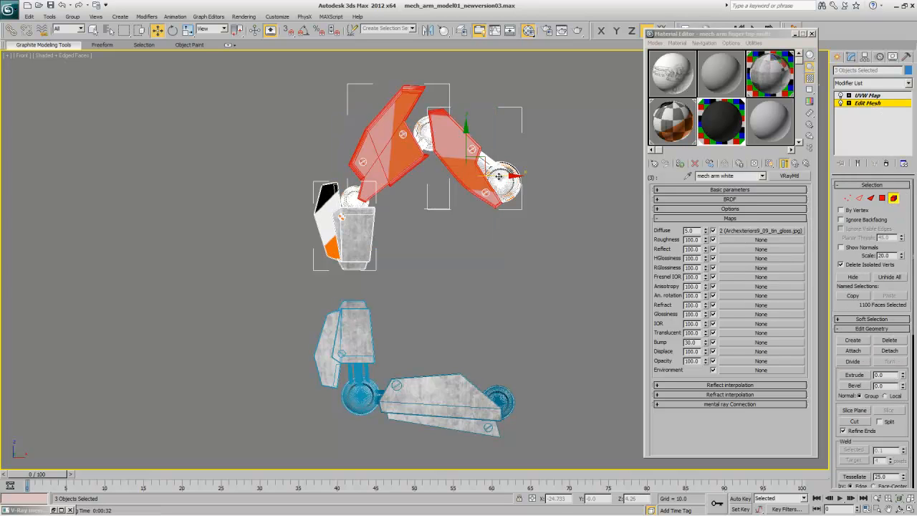
pyautogui.click(473, 215)
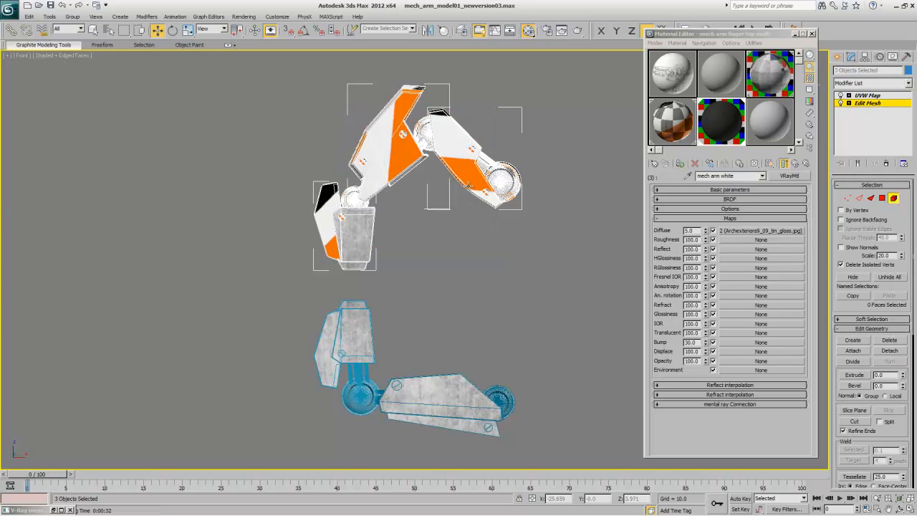
pyautogui.click(467, 186)
pyautogui.keyDown('ctrl'); pyautogui.click(397, 170); pyautogui.keyUp('ctrl')
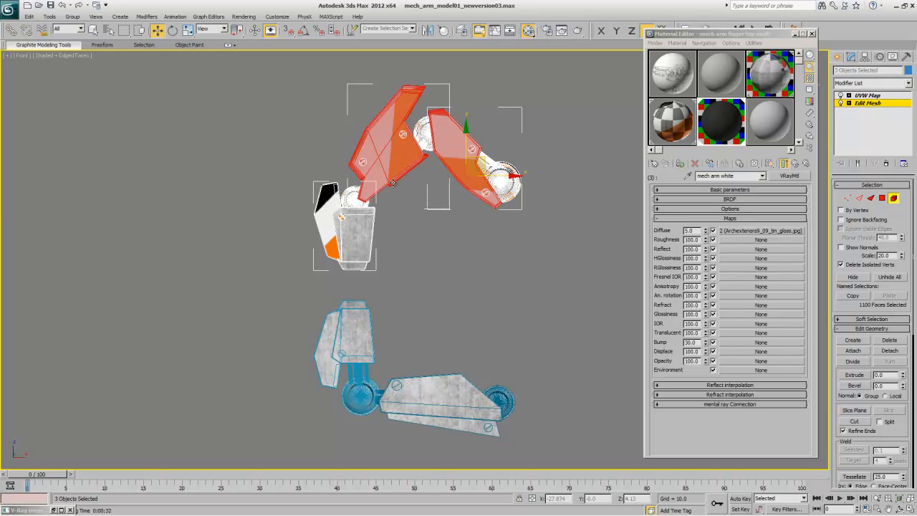
pyautogui.keyDown('ctrl'); pyautogui.click(358, 230); pyautogui.keyUp('ctrl')
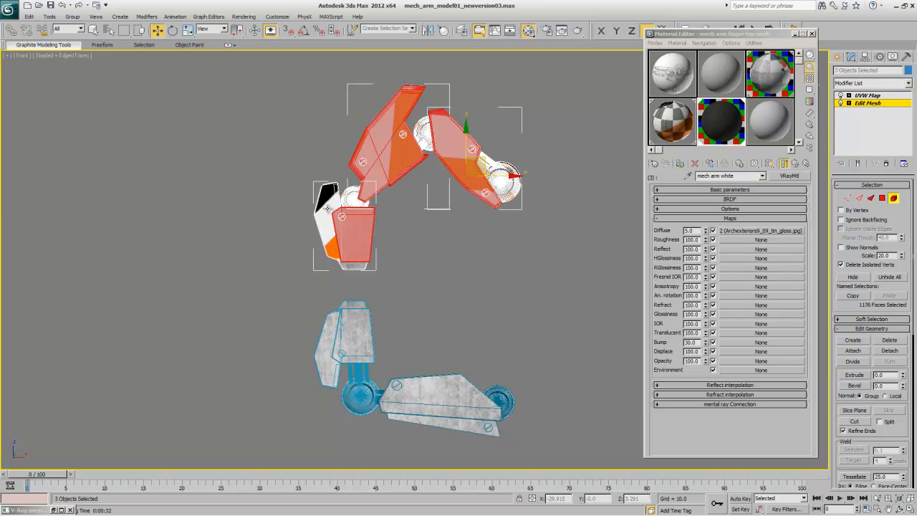
pyautogui.keyDown('ctrl'); pyautogui.click(320, 219); pyautogui.keyUp('ctrl')
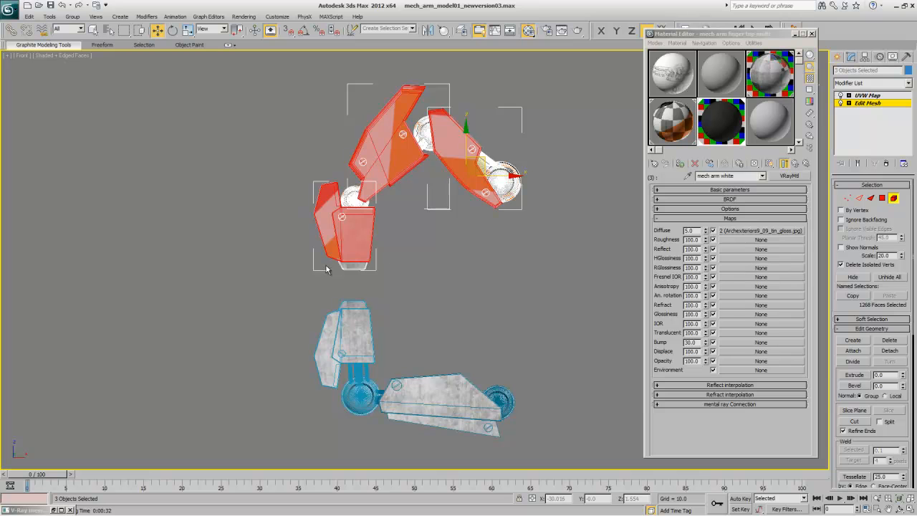
pyautogui.click(861, 185)
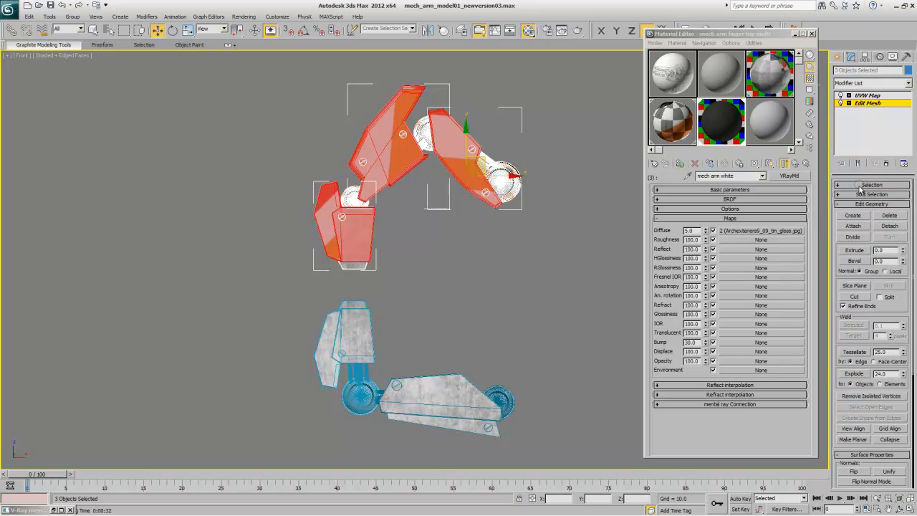
pyautogui.click(863, 204)
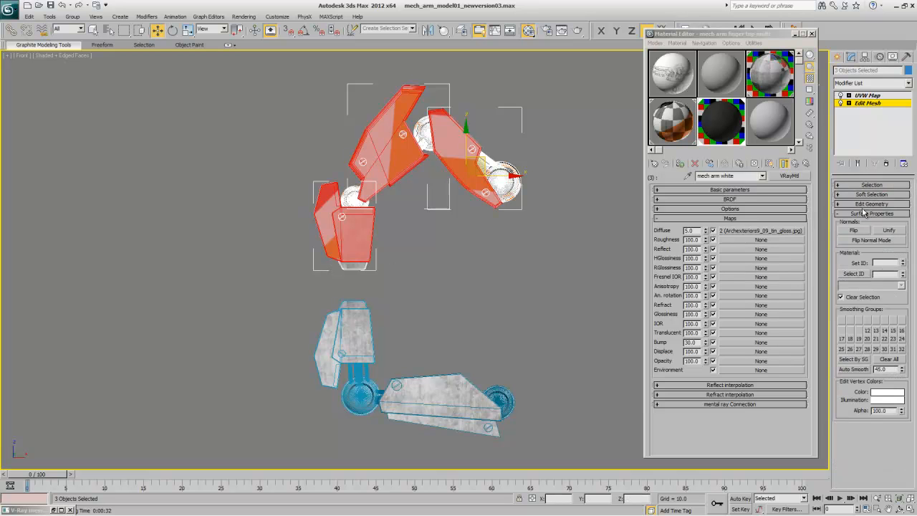
pyautogui.click(902, 264)
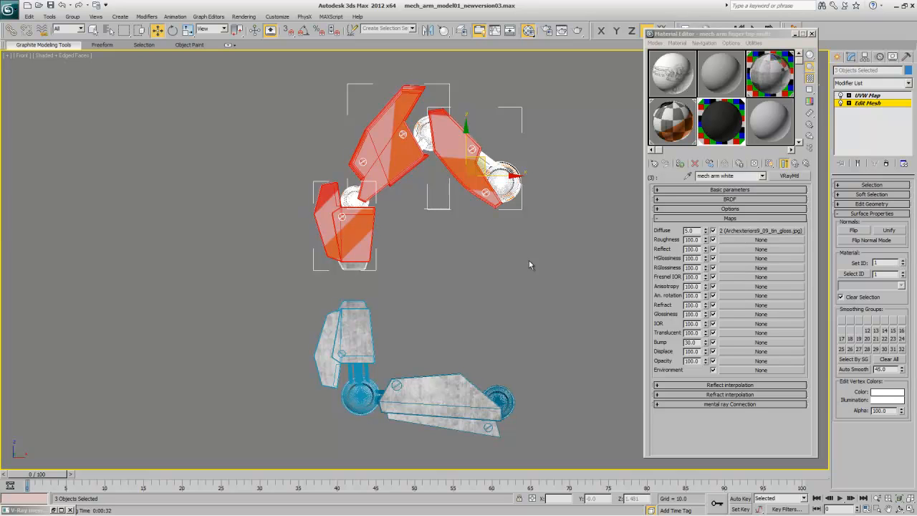
# Step: Invert the element selection to the joints, links and screws and set their material ID to 2
pyautogui.click(29, 15)
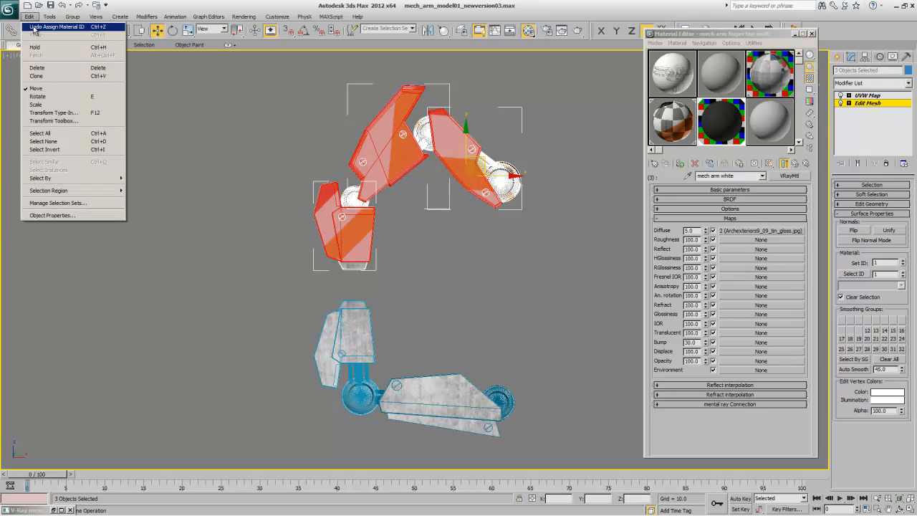
pyautogui.click(42, 149)
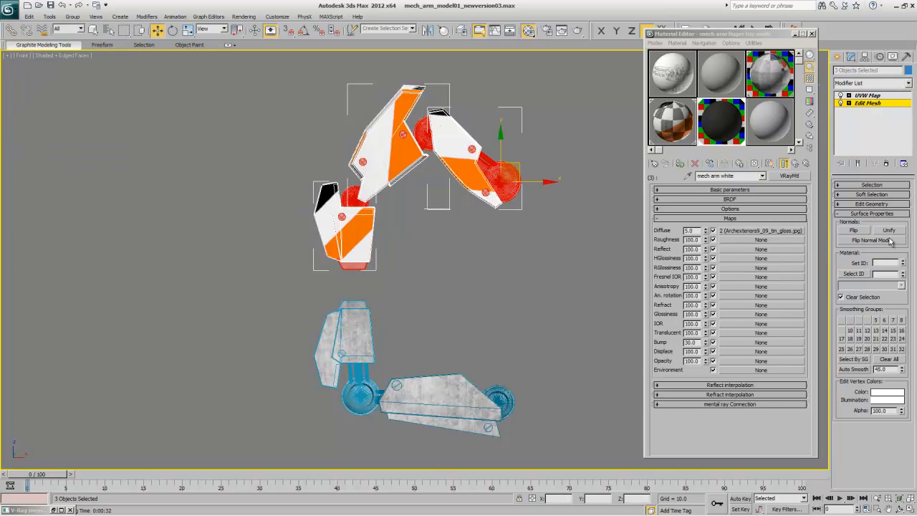
pyautogui.click(903, 261)
# Step: Remove the round joints and the lowest segment's end piece from the selection and set the remaining screws and link to material ID 3
pyautogui.keyDown('alt'); pyautogui.click(506, 198); pyautogui.keyUp('alt')
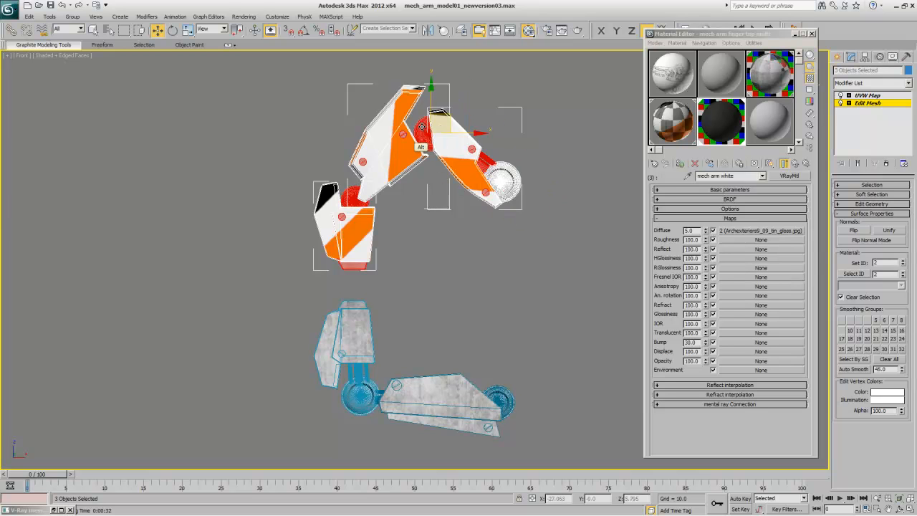
pyautogui.keyDown('alt'); pyautogui.click(421, 126); pyautogui.keyUp('alt')
pyautogui.keyDown('alt'); pyautogui.click(350, 197); pyautogui.keyUp('alt')
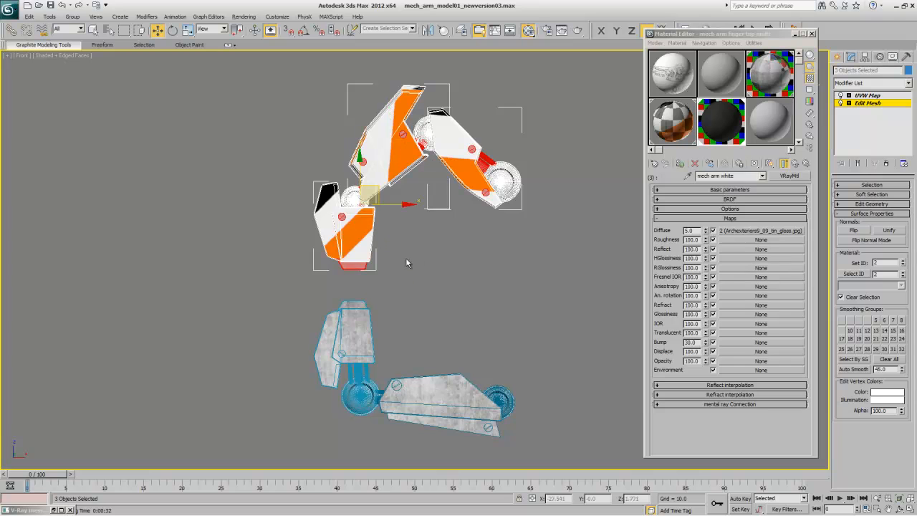
pyautogui.keyDown('alt'); pyautogui.moveTo(376, 271); pyautogui.dragTo(350, 285); pyautogui.keyUp('alt')
pyautogui.hotkey('ctrl', 'z')
pyautogui.click(902, 262)
pyautogui.click(373, 284)
# Step: Change the selected screws and link to material ID 5, the chrome sub-material, and leave element editing
pyautogui.click(801, 165)
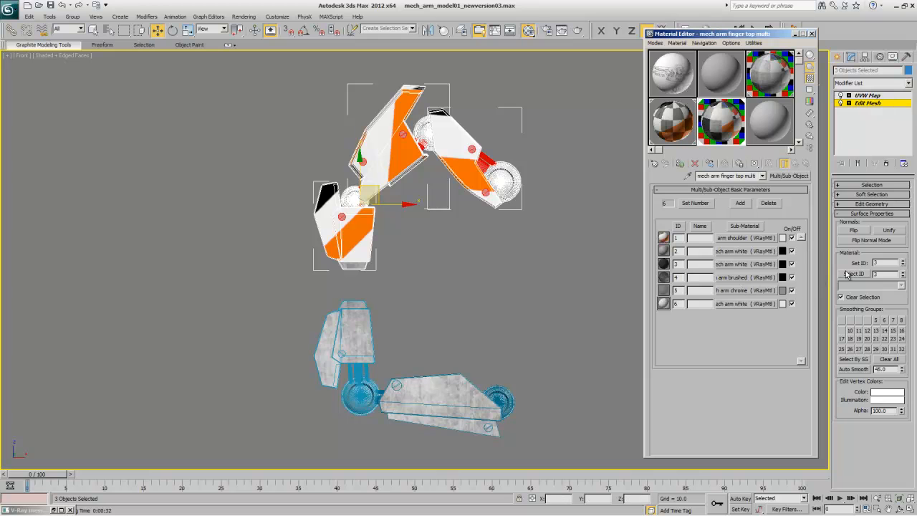
pyautogui.click(881, 263)
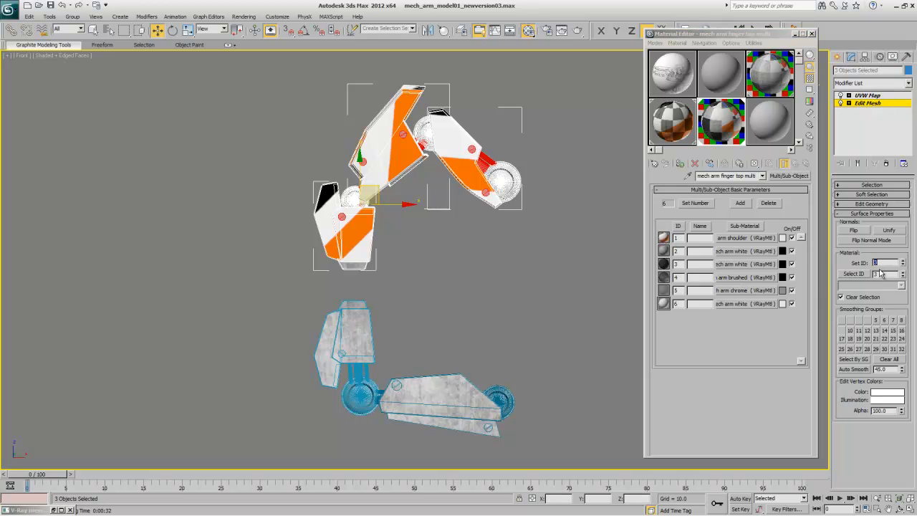
pyautogui.write('5')
pyautogui.press('Return')
pyautogui.click(900, 508)
pyautogui.moveTo(423, 279); pyautogui.dragTo(599, 298)
pyautogui.hotkey('shift', 'z')
pyautogui.hotkey('shift', 'z')
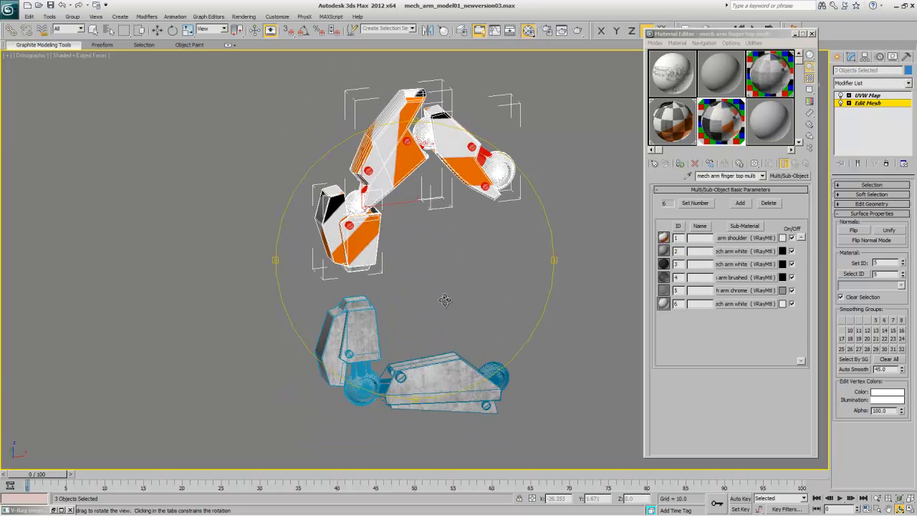
pyautogui.press('Escape')
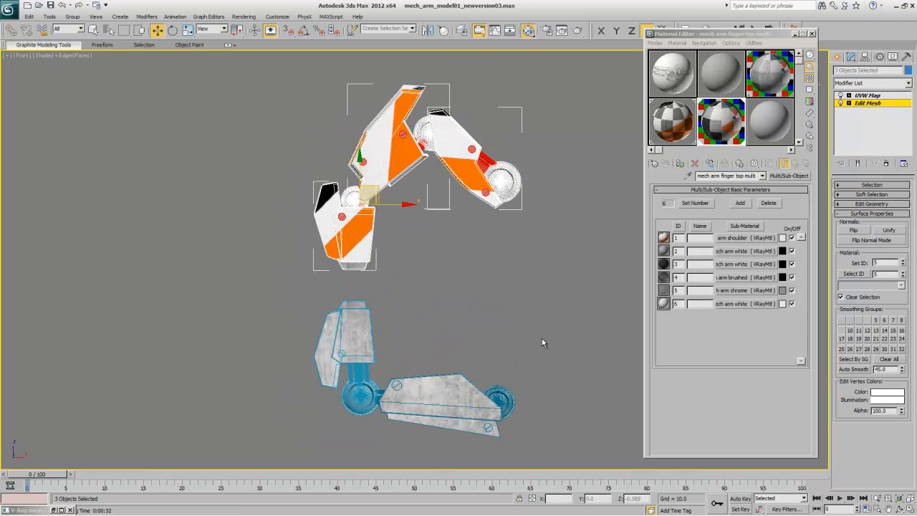
pyautogui.click(867, 104)
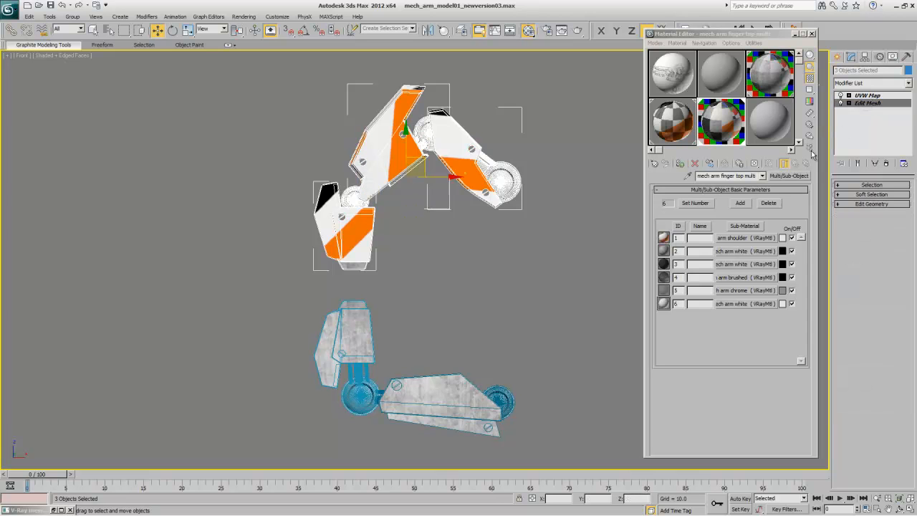
# Step: Select the two lower finger segments and add a shared Edit Mesh modifier to them
pyautogui.click(464, 392)
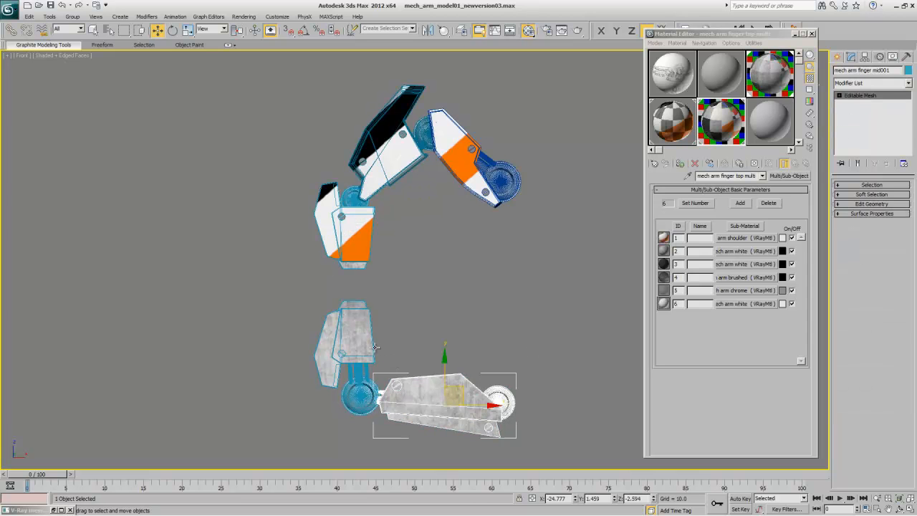
pyautogui.keyDown('ctrl'); pyautogui.click(367, 371); pyautogui.keyUp('ctrl')
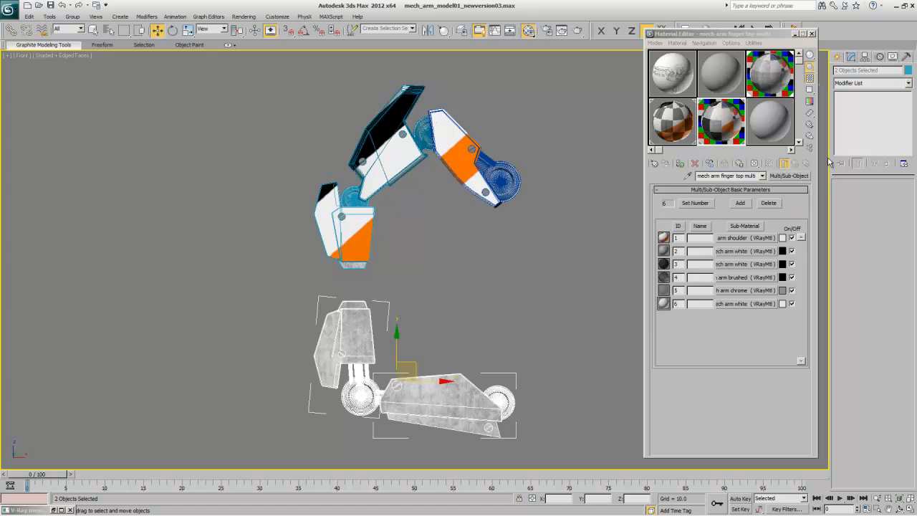
pyautogui.click(880, 83)
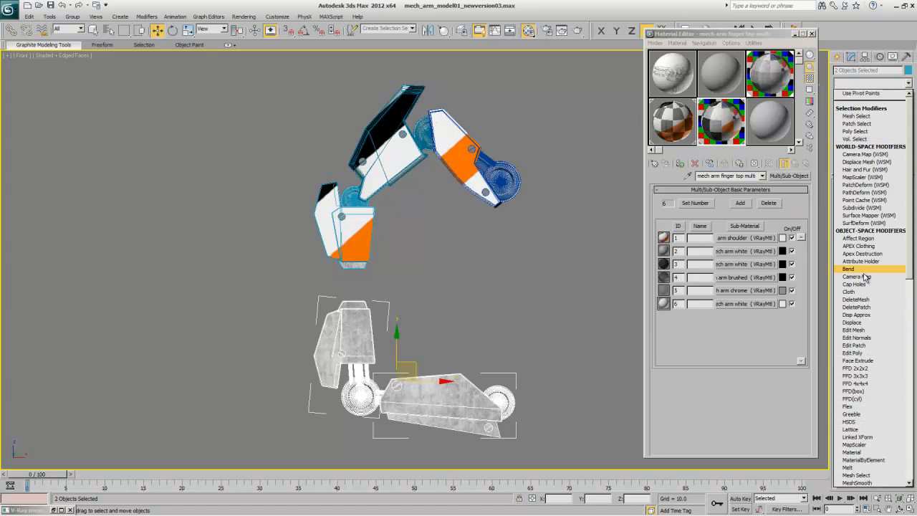
pyautogui.click(859, 331)
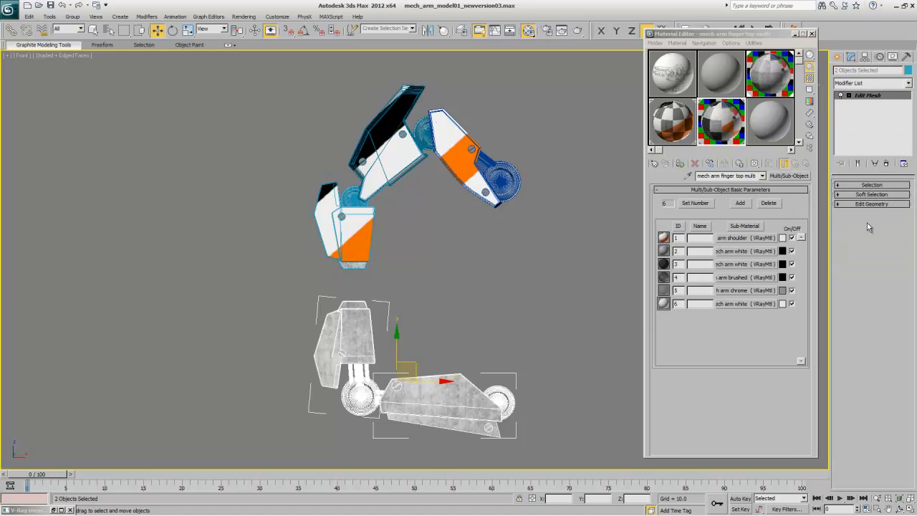
# Step: Select the outer shell elements of the two lower finger segments and set their material ID to 1
pyautogui.click(881, 186)
pyautogui.click(893, 197)
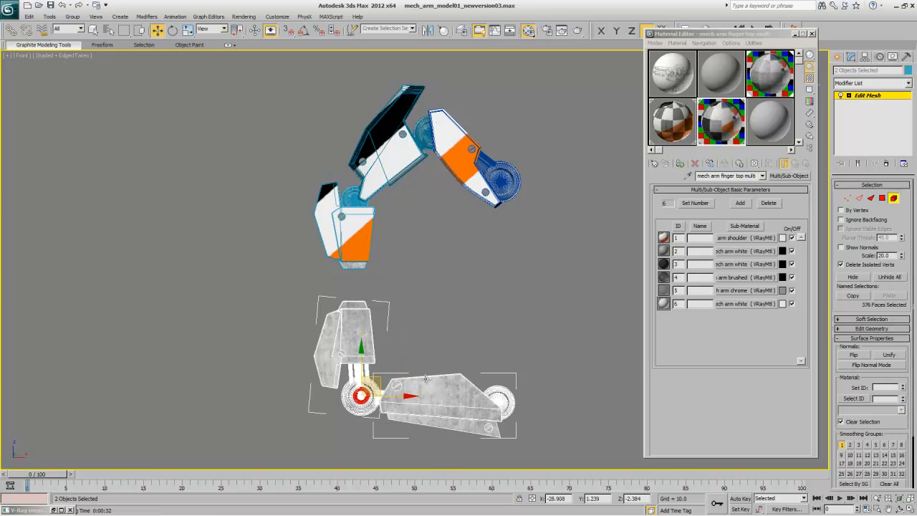
pyautogui.click(426, 378)
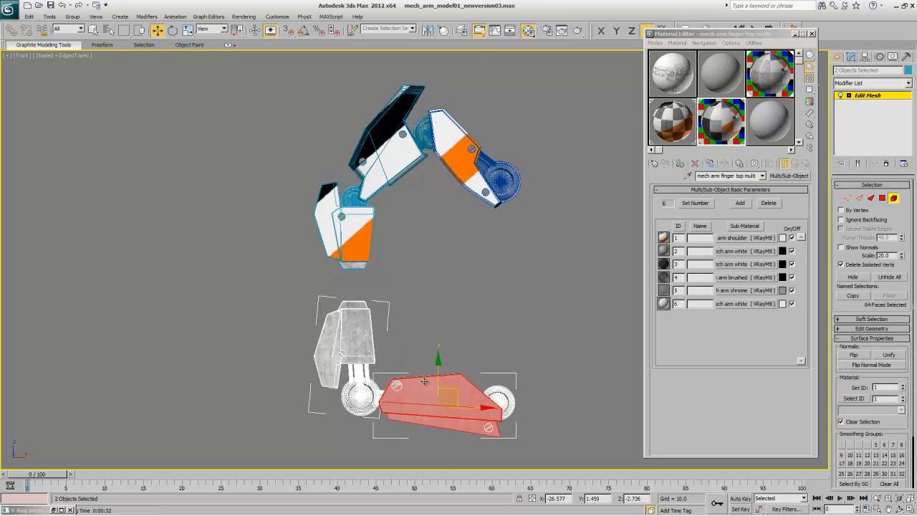
pyautogui.keyDown('ctrl'); pyautogui.click(369, 351); pyautogui.keyUp('ctrl')
pyautogui.keyDown('ctrl'); pyautogui.click(339, 353); pyautogui.keyUp('ctrl')
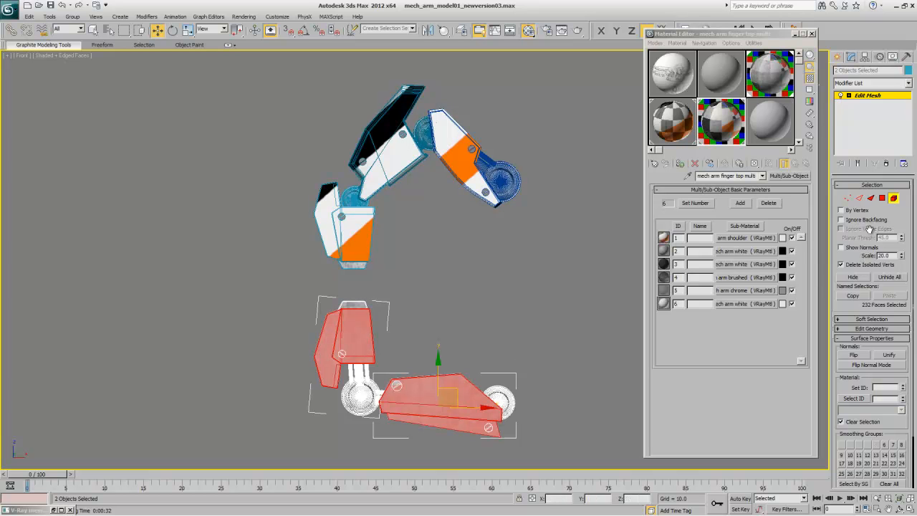
pyautogui.click(878, 186)
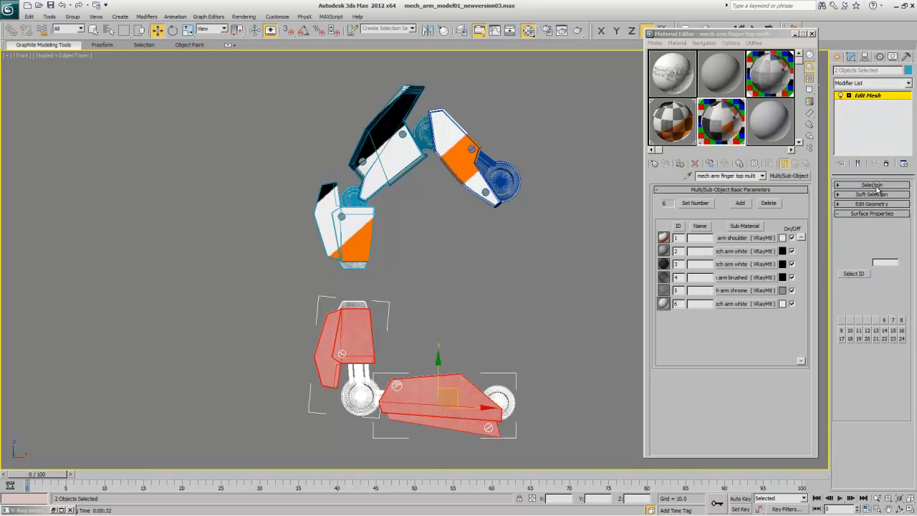
pyautogui.click(902, 261)
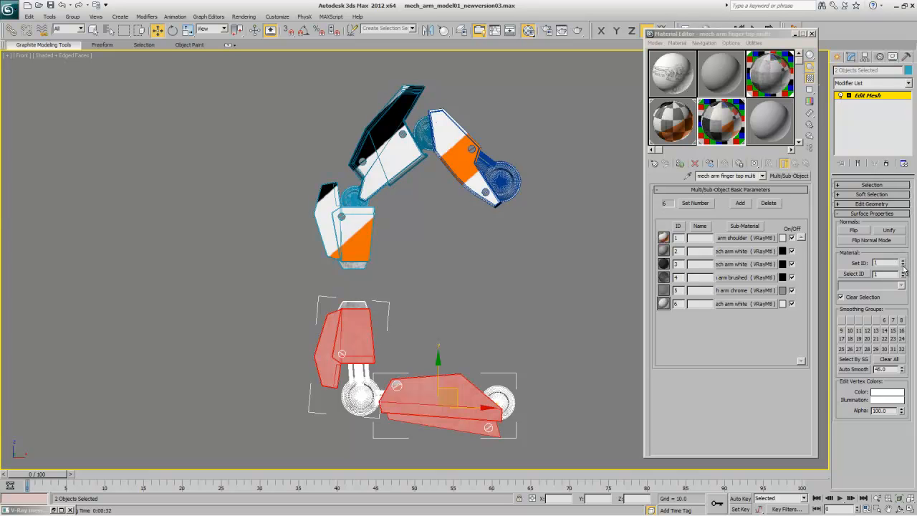
# Step: Add a UVW Map modifier above Edit Mesh for the selected shells of the lower finger segments
pyautogui.click(865, 85)
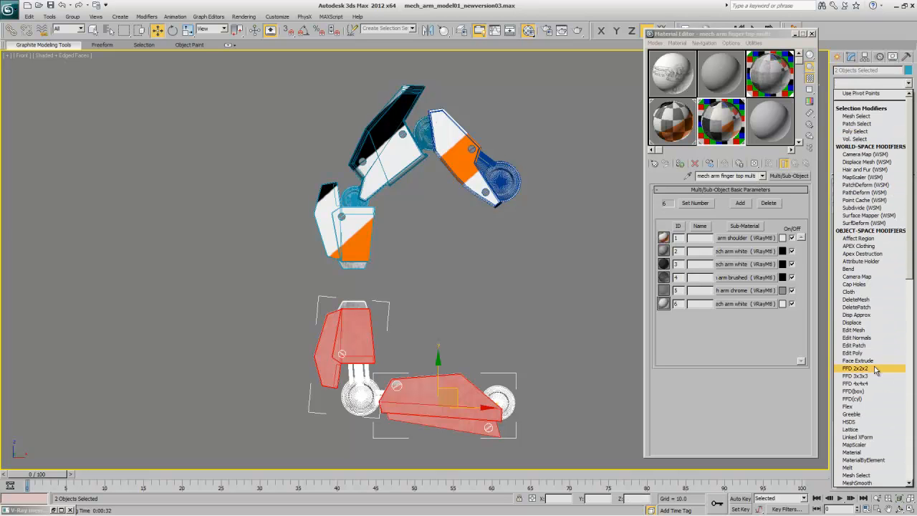
pyautogui.click(908, 385)
pyautogui.scroll(-1, 881, 415)
pyautogui.click(873, 424)
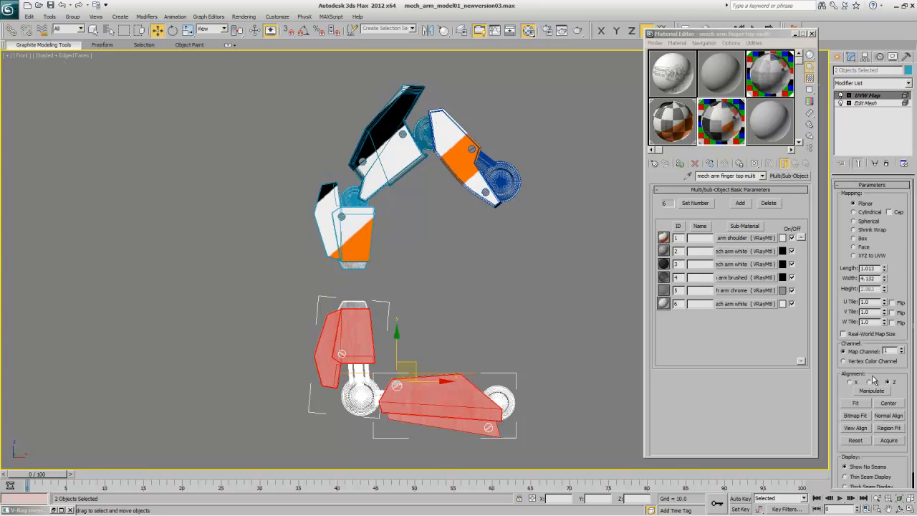
# Step: Select the three upper finger segments and reselect only their outer shell elements in the shared Edit Mesh modifier
pyautogui.click(465, 163)
pyautogui.keyDown('ctrl'); pyautogui.click(406, 179); pyautogui.keyUp('ctrl')
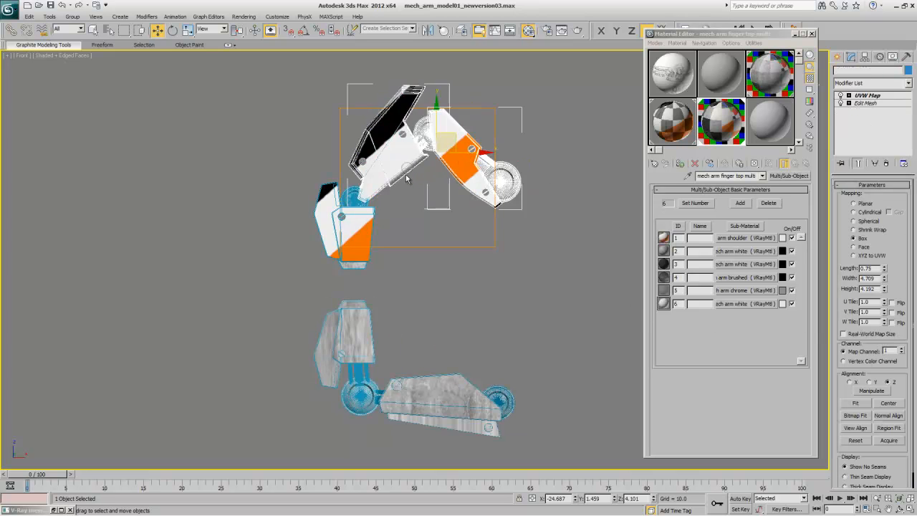
pyautogui.keyDown('ctrl'); pyautogui.click(361, 232); pyautogui.keyUp('ctrl')
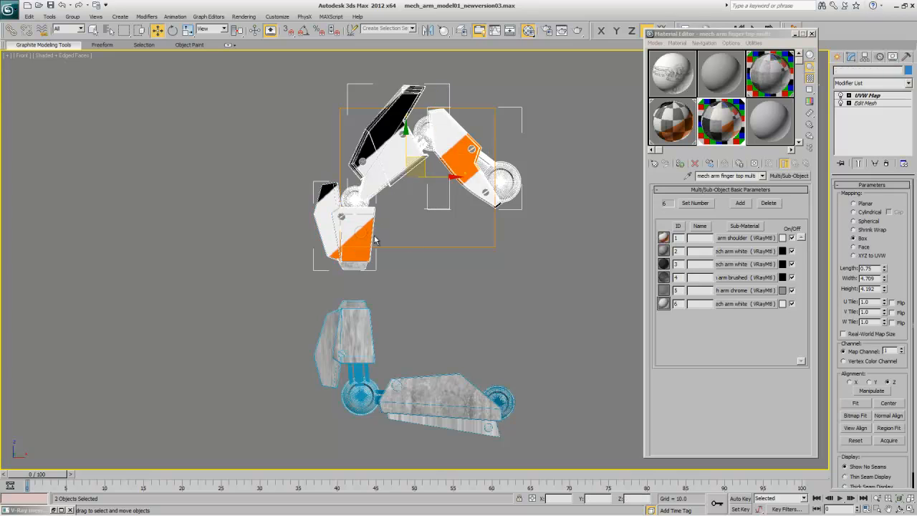
pyautogui.click(866, 104)
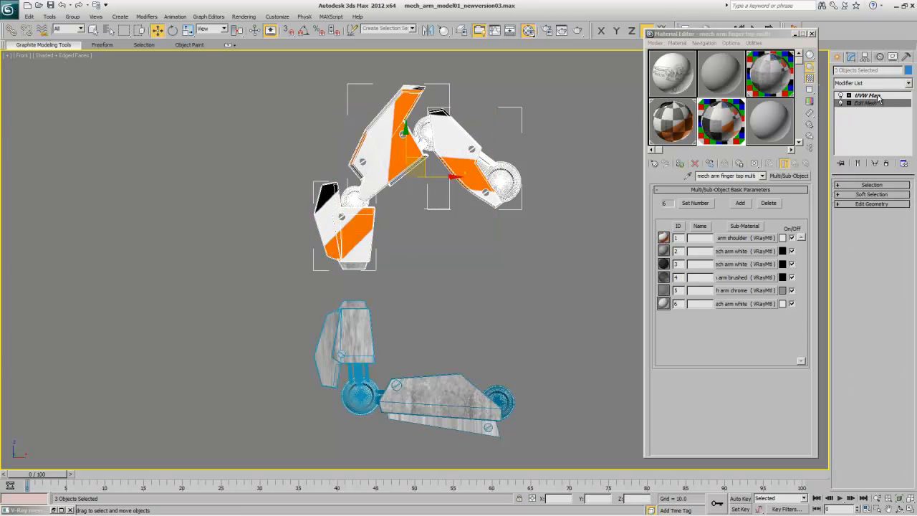
pyautogui.click(885, 185)
pyautogui.click(893, 197)
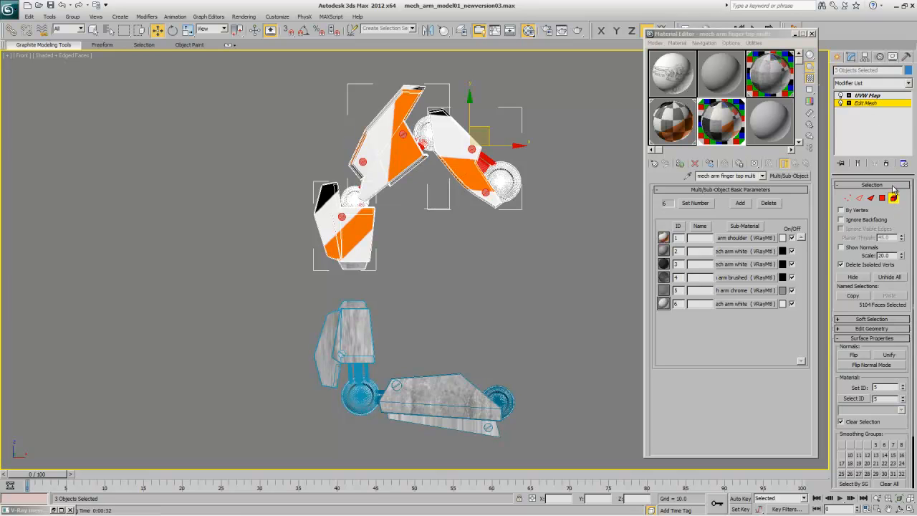
pyautogui.click(481, 179)
pyautogui.keyDown('ctrl'); pyautogui.click(399, 191); pyautogui.keyUp('ctrl')
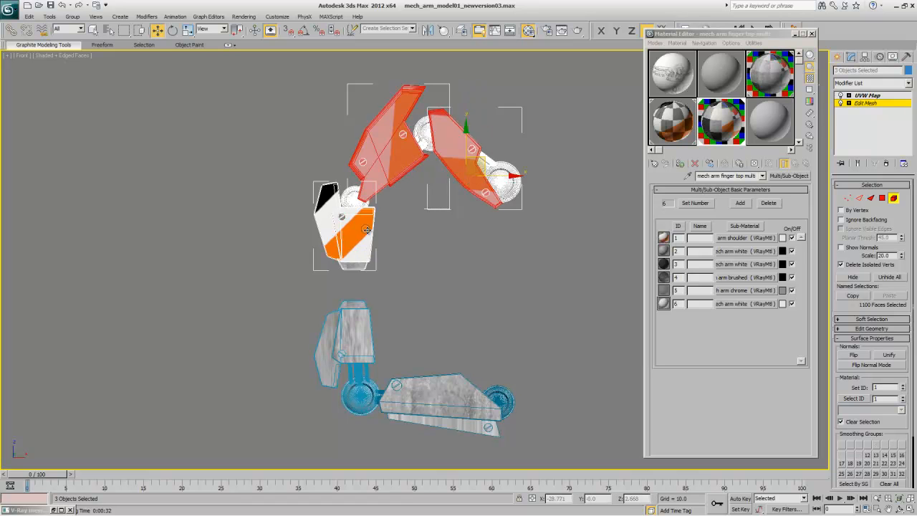
pyautogui.keyDown('ctrl'); pyautogui.click(365, 229); pyautogui.keyUp('ctrl')
pyautogui.keyDown('ctrl'); pyautogui.click(328, 254); pyautogui.keyUp('ctrl')
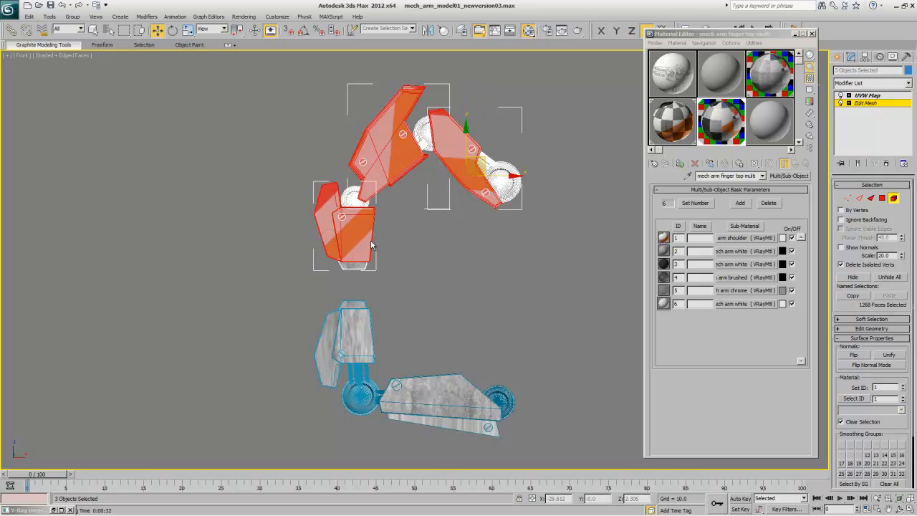
# Step: Scale up the upper segments' UVW Map gizmo uniformly until it encloses all three segments, and leave gizmo editing
pyautogui.click(875, 96)
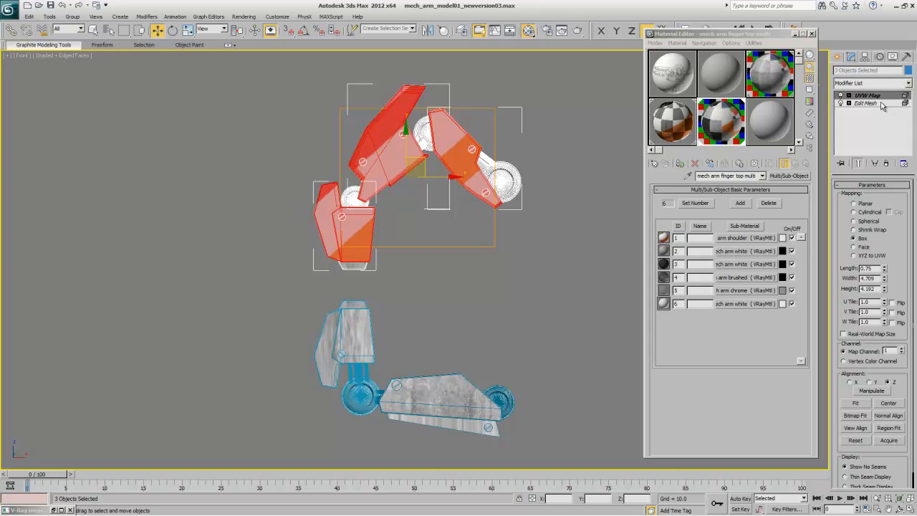
pyautogui.press('1')
pyautogui.rightClick(460, 258)
pyautogui.click(472, 289)
pyautogui.moveTo(422, 171); pyautogui.dragTo(405, 154)
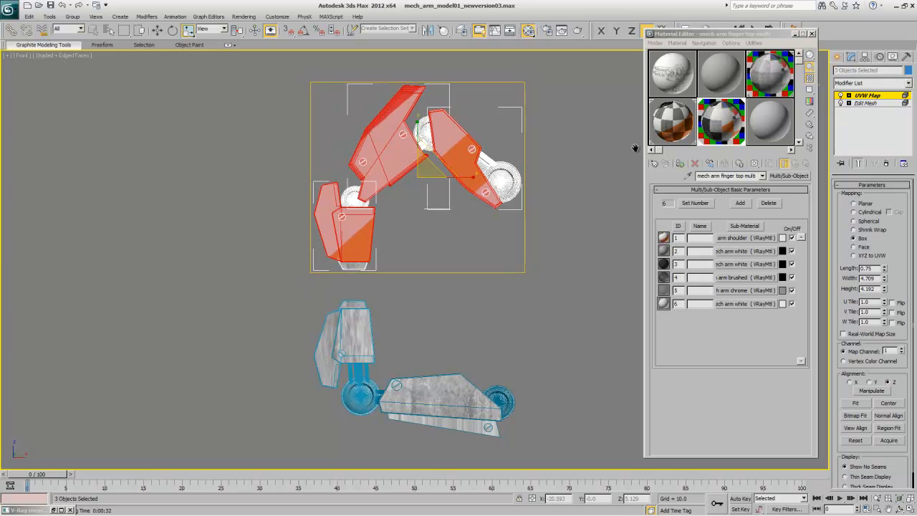
pyautogui.click(865, 97)
# Step: Select the two lower finger segments, switch their UVW Map to Box mapping and fit it to the shells
pyautogui.click(456, 380)
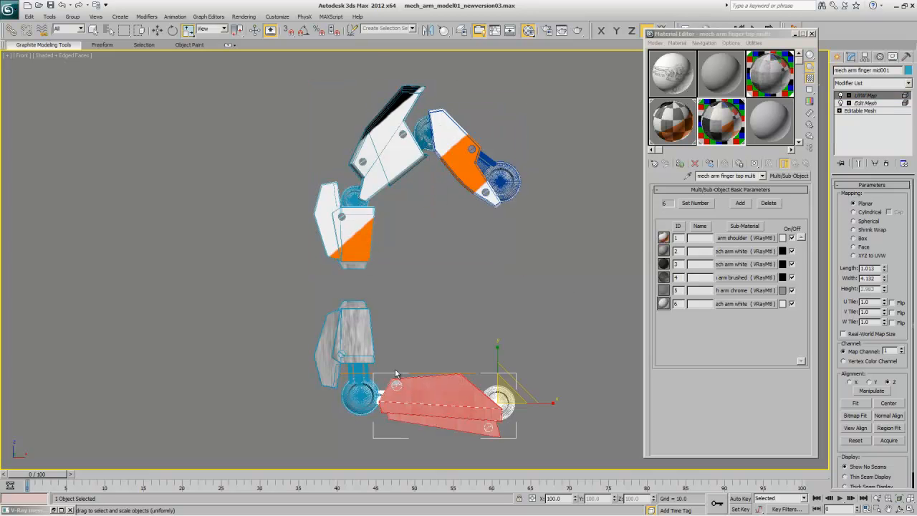
pyautogui.keyDown('ctrl'); pyautogui.click(328, 362); pyautogui.keyUp('ctrl')
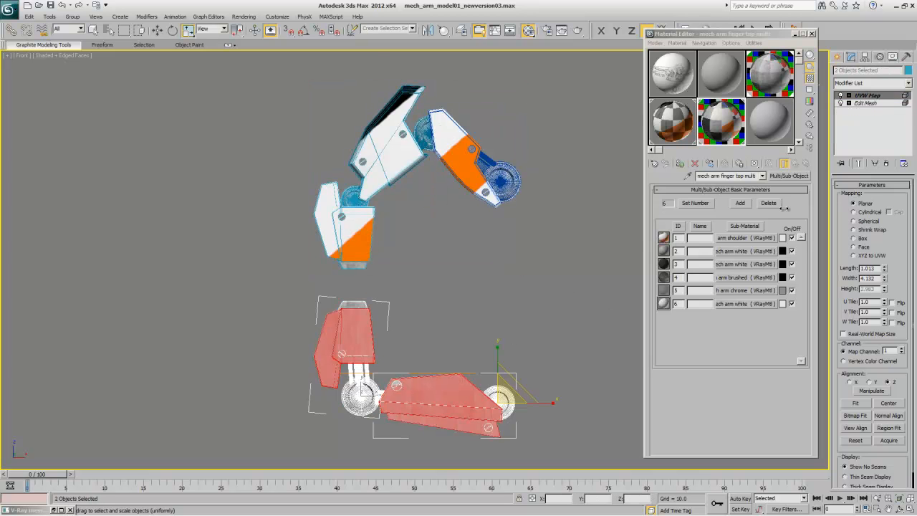
pyautogui.click(865, 104)
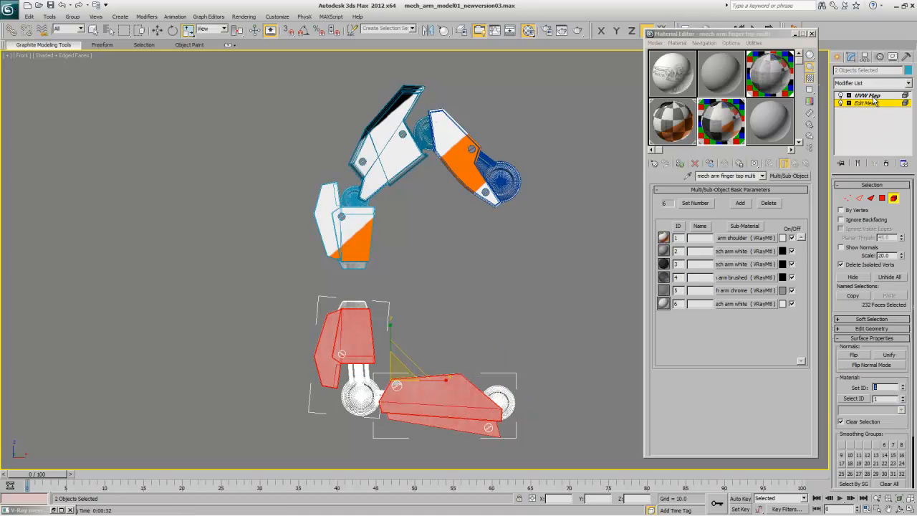
pyautogui.click(877, 95)
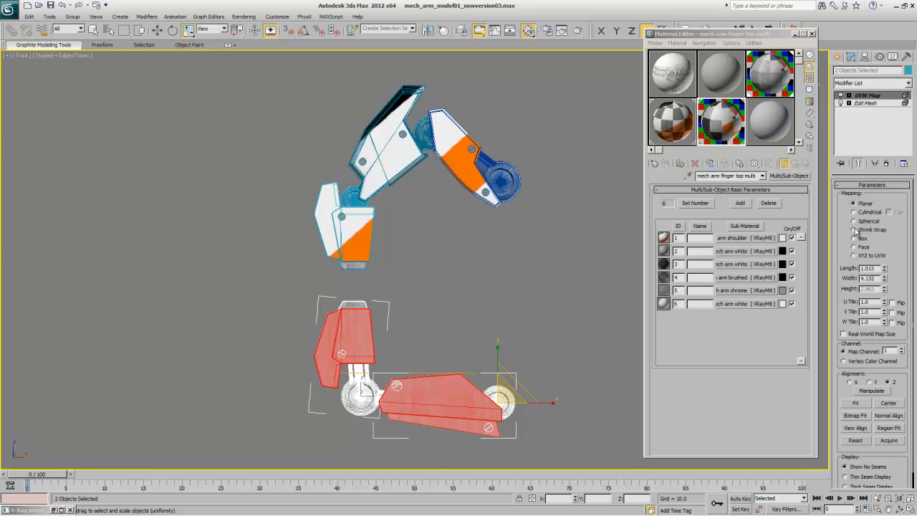
pyautogui.click(855, 239)
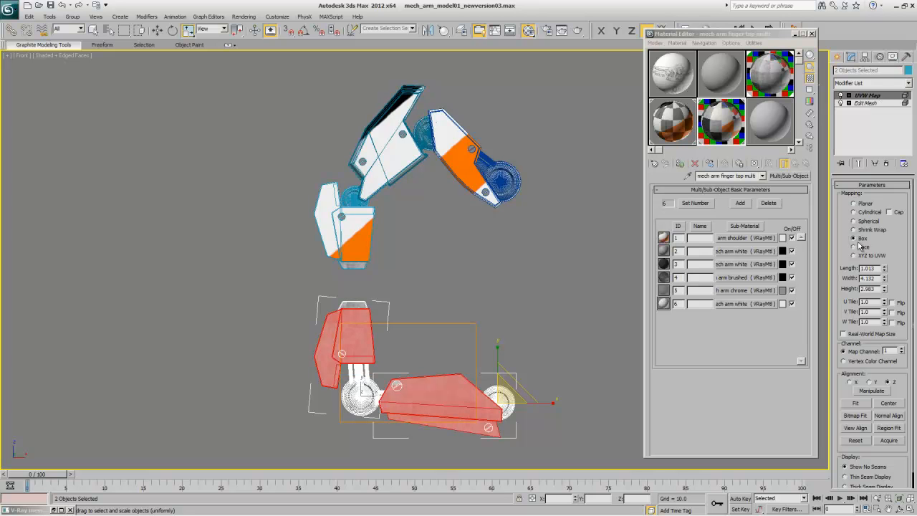
pyautogui.click(855, 416)
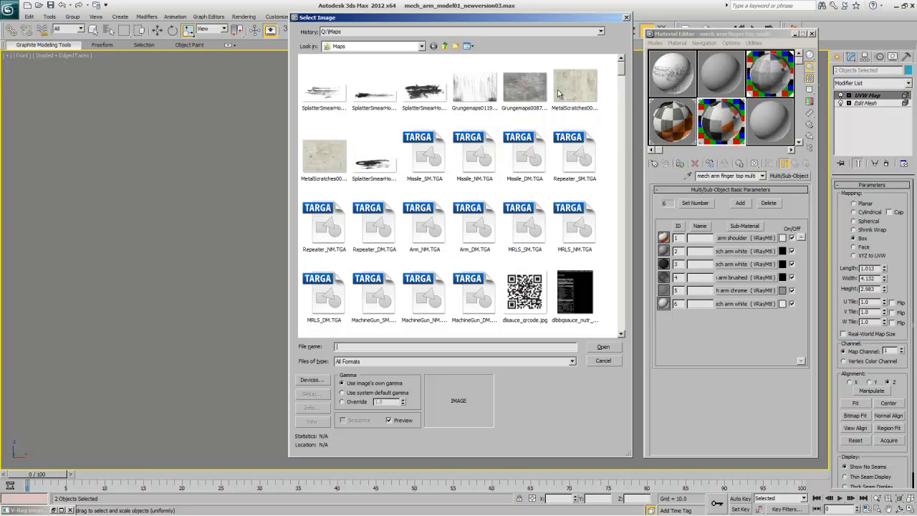
pyautogui.click(602, 361)
pyautogui.click(855, 404)
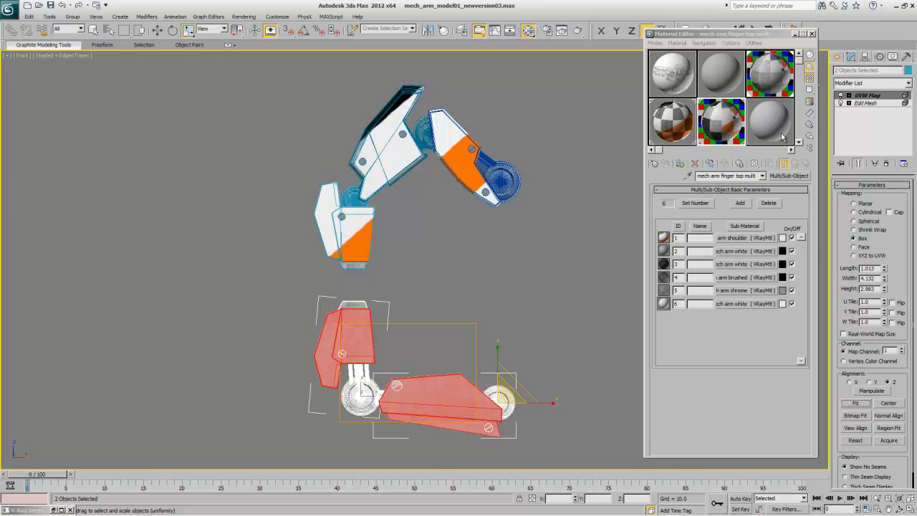
# Step: Enlarge the lower segments' box gizmo to surround both segments and assign them the mech arm finger top multi material
pyautogui.click(866, 95)
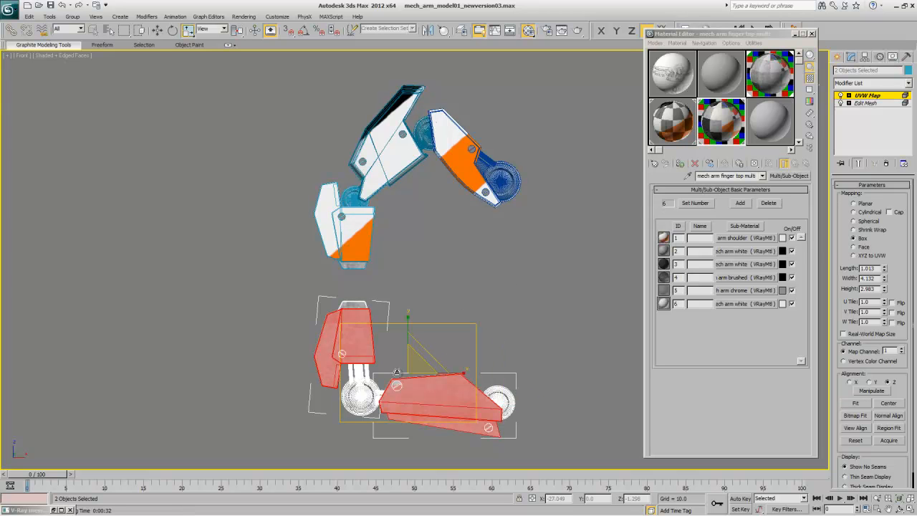
pyautogui.moveTo(405, 351); pyautogui.dragTo(392, 335)
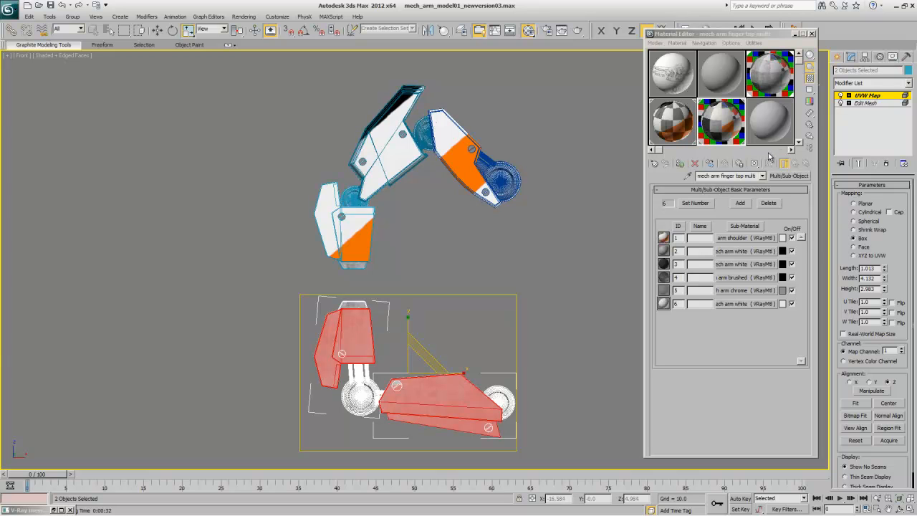
pyautogui.click(865, 103)
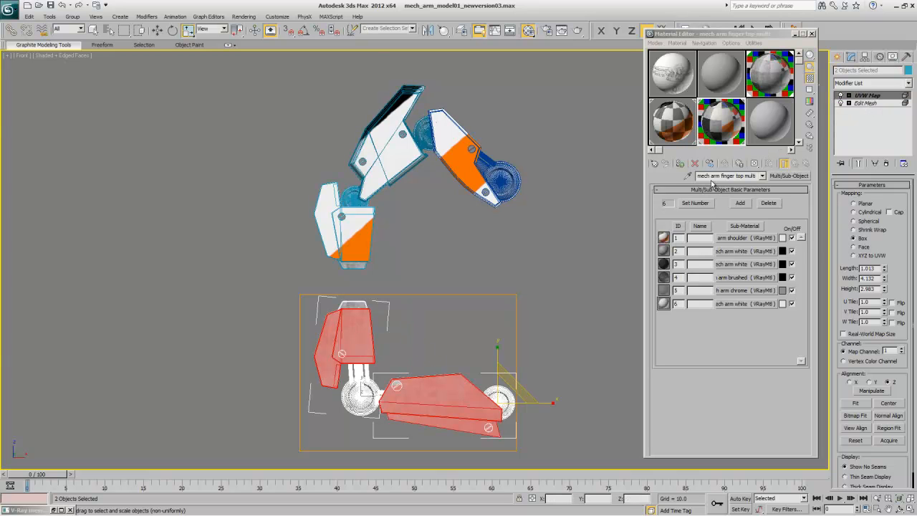
pyautogui.click(680, 166)
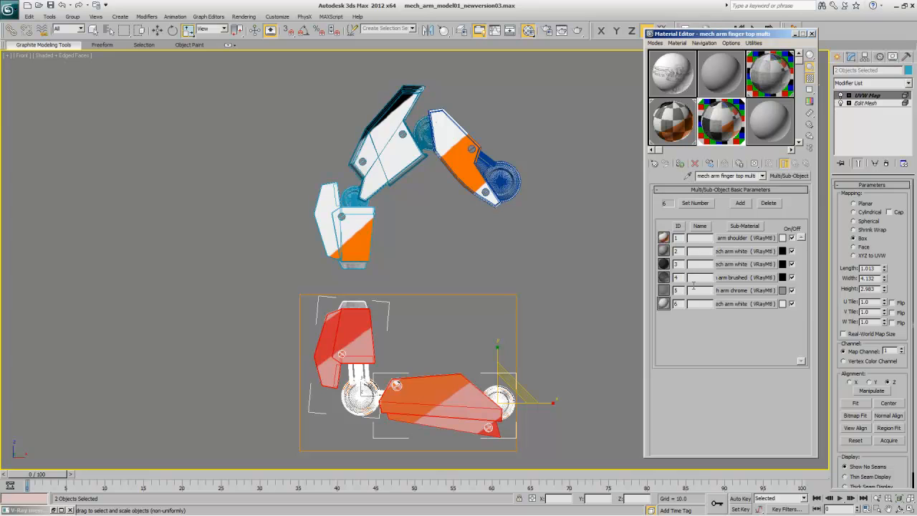
# Step: Select the round joint elements of the two lower finger segments in Edit Mesh and set their material ID to 2
pyautogui.click(882, 104)
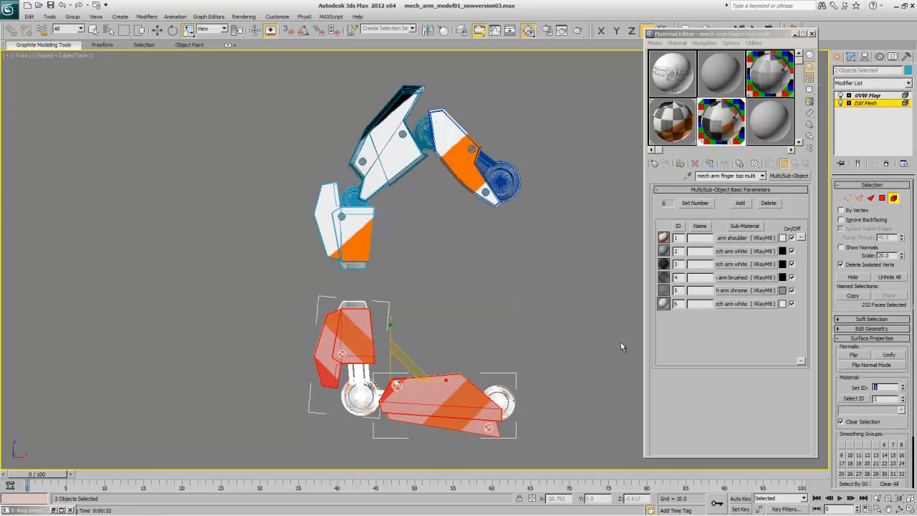
pyautogui.hotkey('ctrl', 'a')
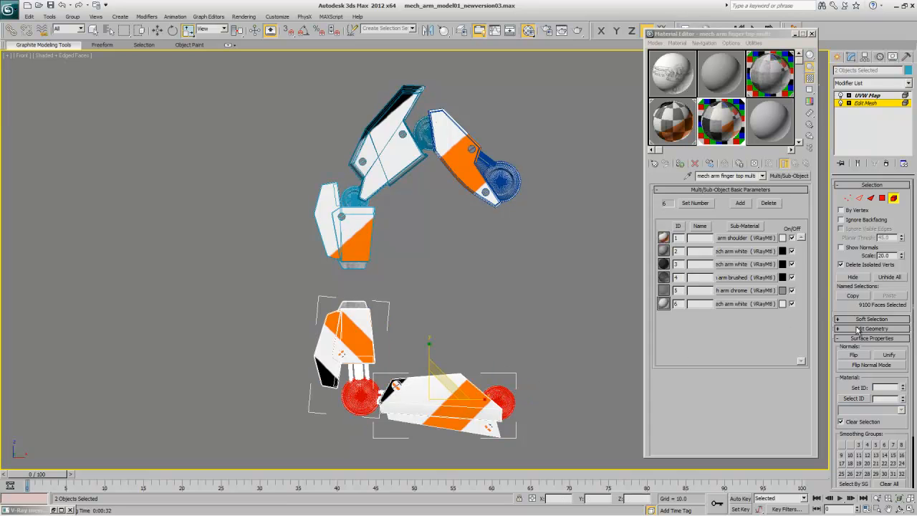
pyautogui.click(903, 385)
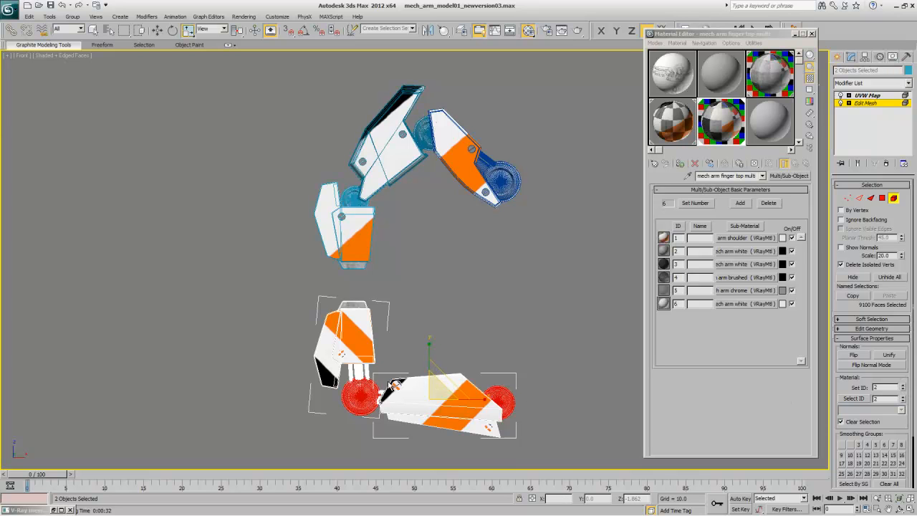
# Step: Select only the screw elements on the two lower finger segments, excluding the shells, and set their material ID to 5
pyautogui.click(397, 397)
pyautogui.keyDown('ctrl'); pyautogui.click(494, 433); pyautogui.keyUp('ctrl')
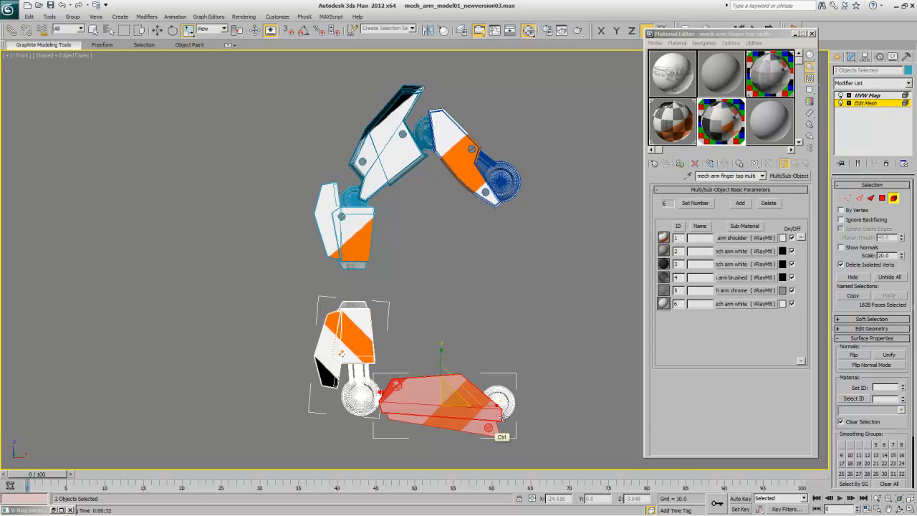
pyautogui.keyDown('ctrl'); pyautogui.click(324, 355); pyautogui.keyUp('ctrl')
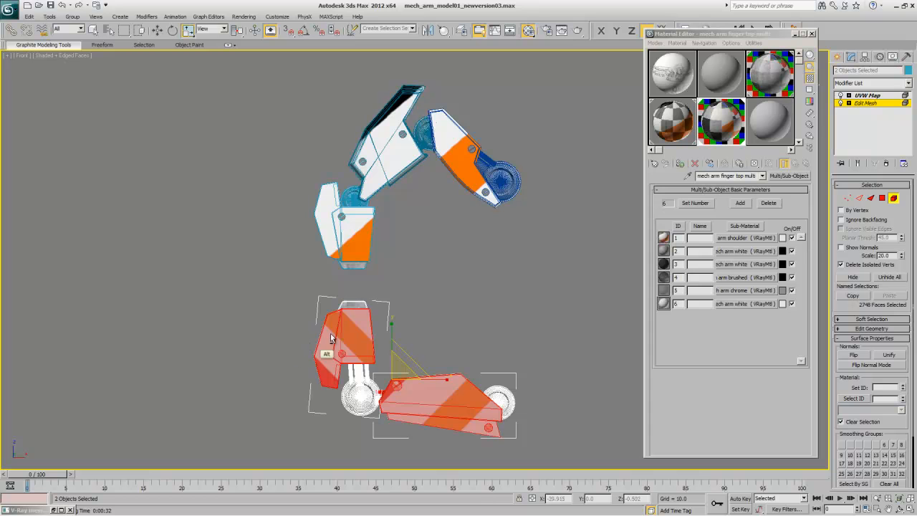
pyautogui.keyDown('alt'); pyautogui.click(371, 338); pyautogui.keyUp('alt')
pyautogui.keyDown('alt'); pyautogui.click(433, 427); pyautogui.keyUp('alt')
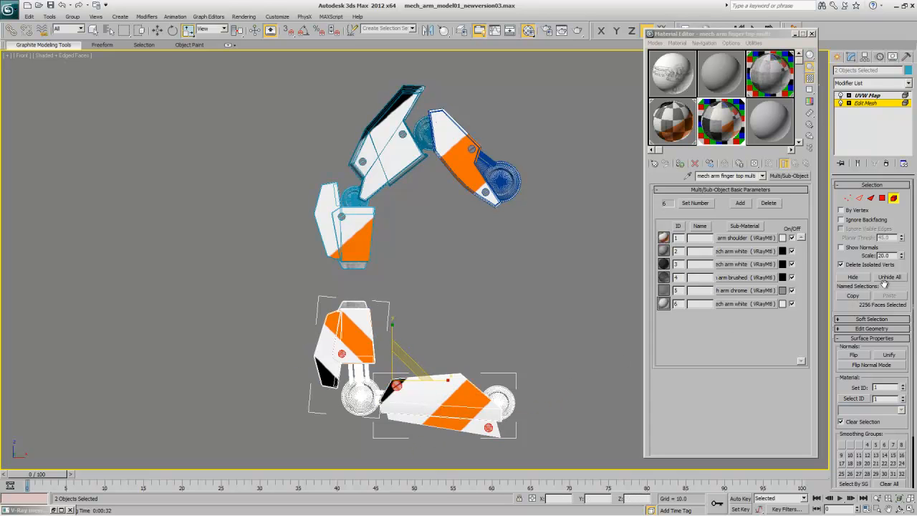
pyautogui.click(903, 384)
# Step: Check the material IDs of the connecting link and the end cap on the lower finger segment
pyautogui.click(364, 369)
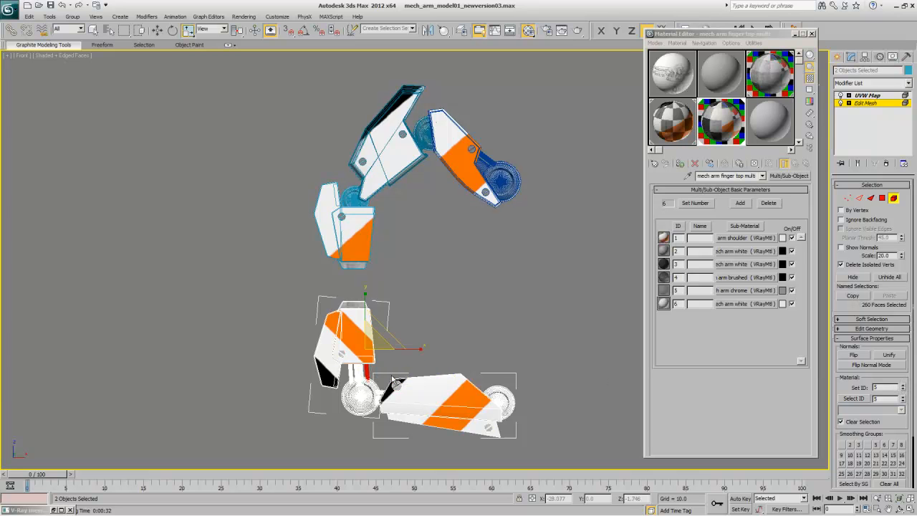
pyautogui.click(866, 399)
pyautogui.click(475, 342)
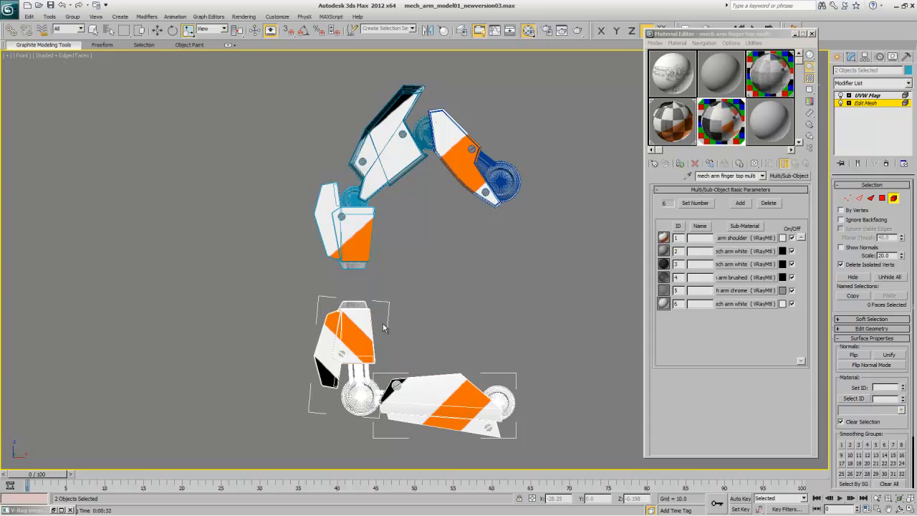
pyautogui.click(362, 304)
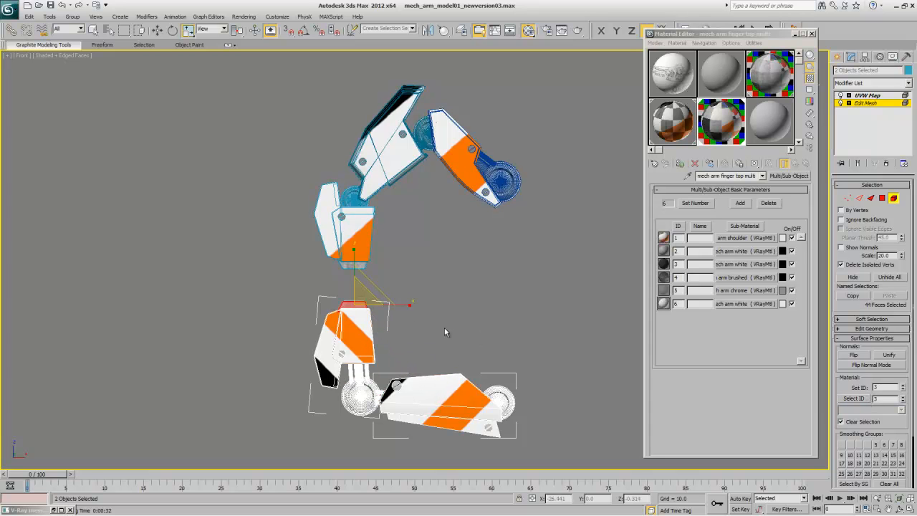
pyautogui.click(493, 333)
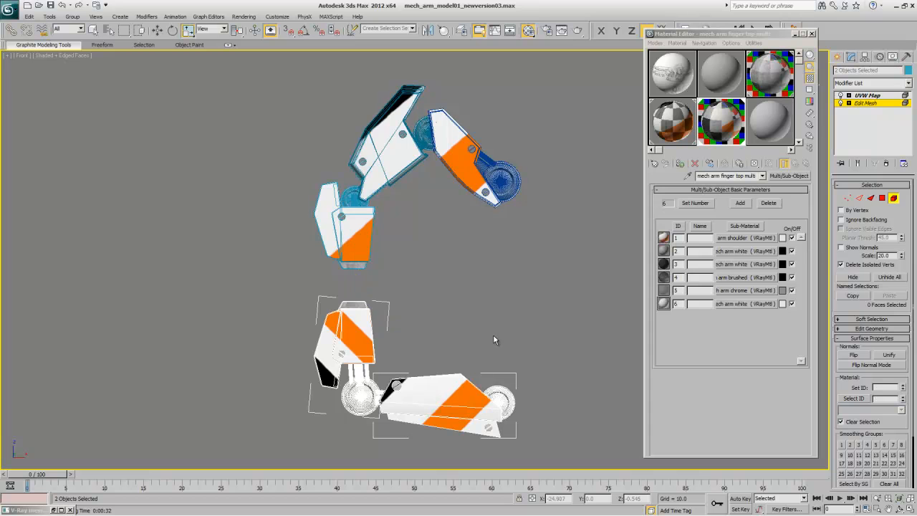
# Step: Reselect the outer shell elements of both lower finger segments and scale their UVW Map gizmo down slightly
pyautogui.click(459, 379)
pyautogui.keyDown('ctrl'); pyautogui.click(371, 335); pyautogui.keyUp('ctrl')
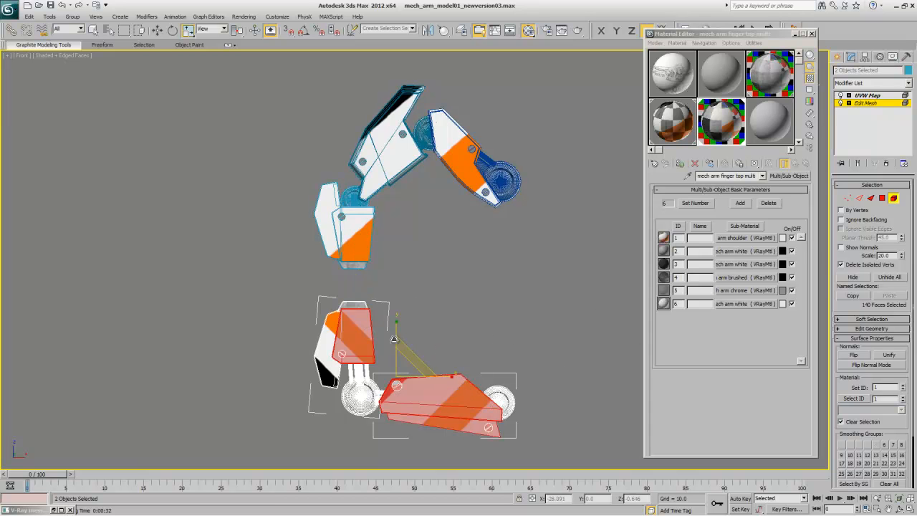
pyautogui.keyDown('ctrl'); pyautogui.click(329, 339); pyautogui.keyUp('ctrl')
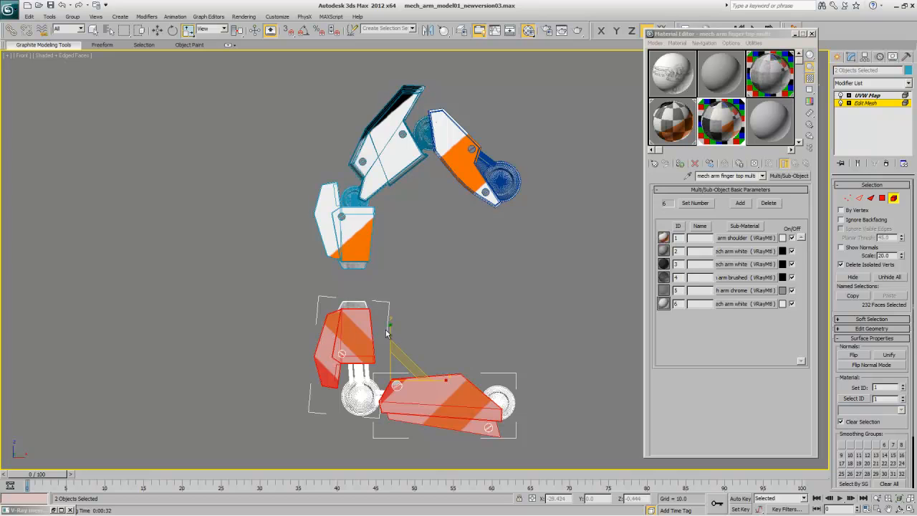
pyautogui.click(887, 95)
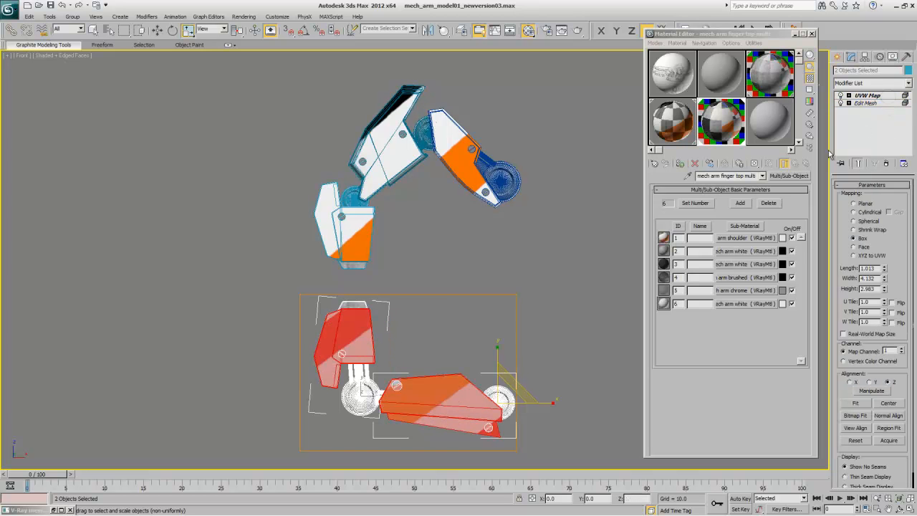
pyautogui.press('1')
pyautogui.moveTo(504, 402); pyautogui.dragTo(409, 367)
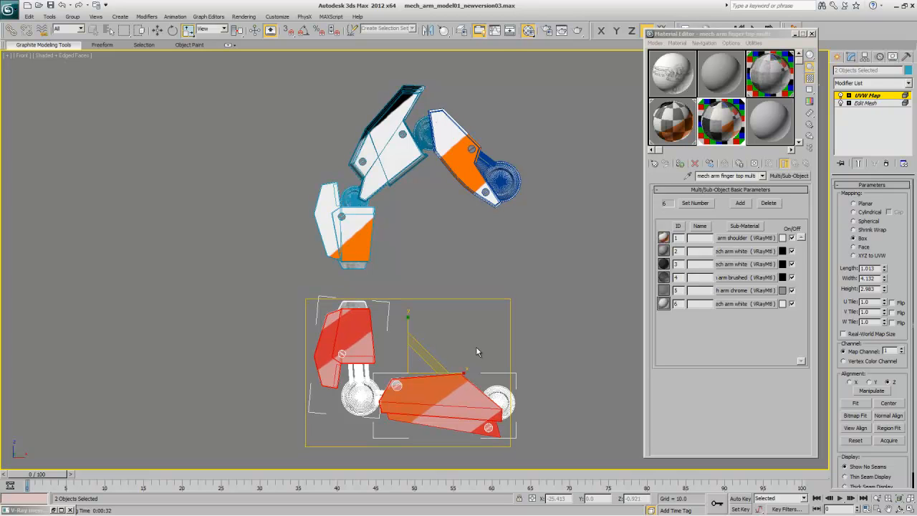
# Step: Return to the four-viewport layout, close the Material Editor and leave UVW Map gizmo editing
pyautogui.hotkey('alt', 'w')
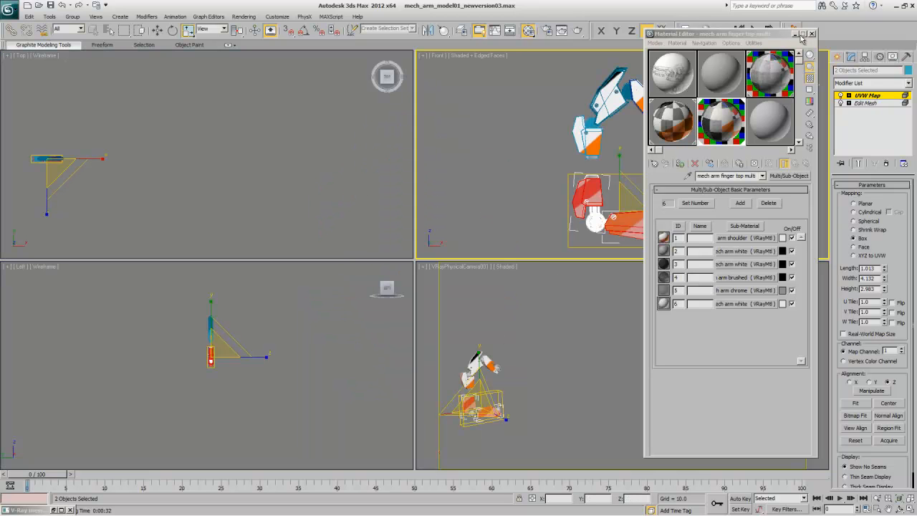
pyautogui.click(811, 35)
pyautogui.click(864, 96)
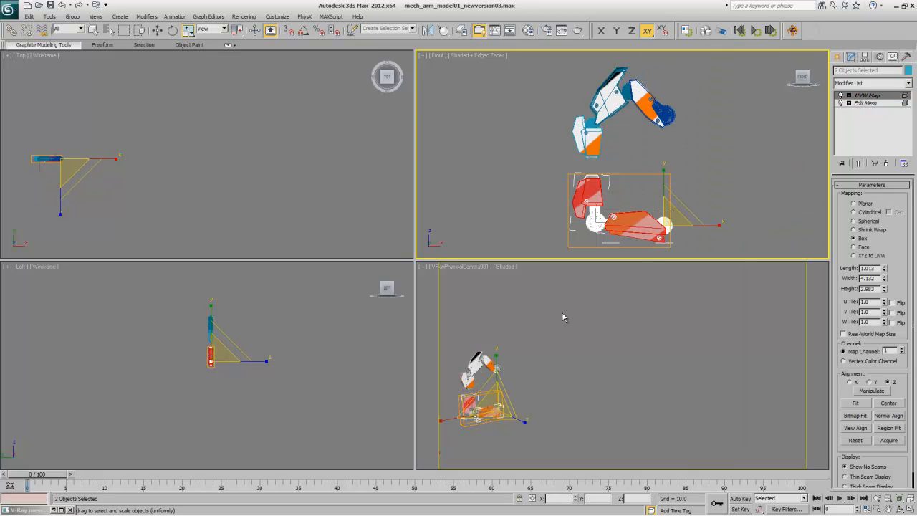
# Step: Unhide all parts of the mech arm, clear the selection and fit the whole model in the orthographic viewports
pyautogui.rightClick(537, 335)
pyautogui.rightClick(537, 336)
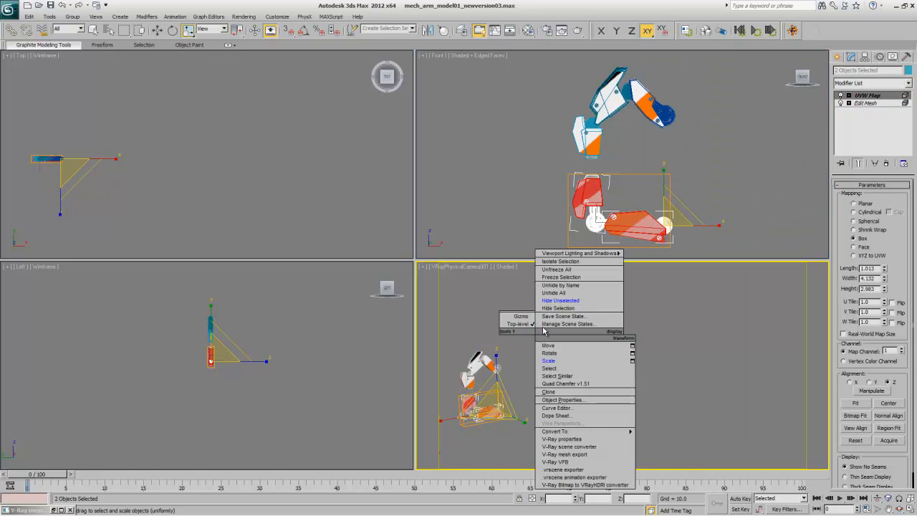
pyautogui.click(553, 301)
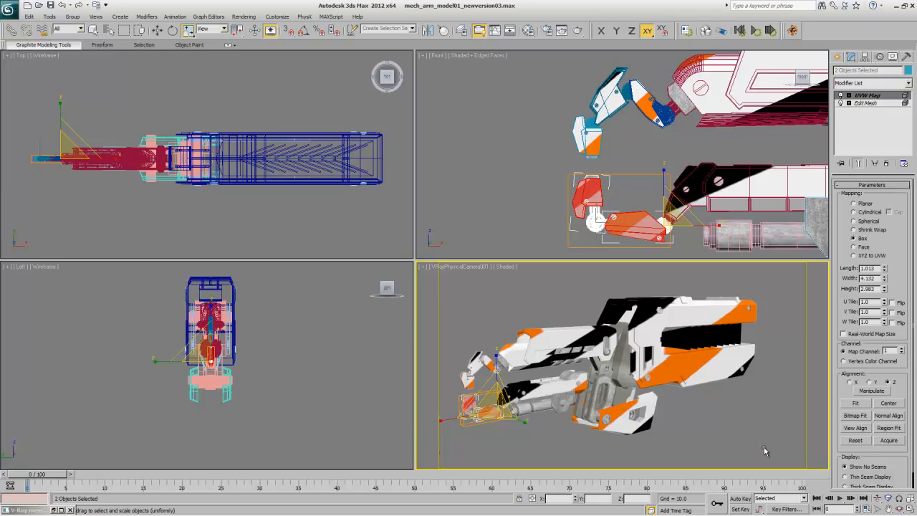
pyautogui.click(764, 451)
pyautogui.click(911, 497)
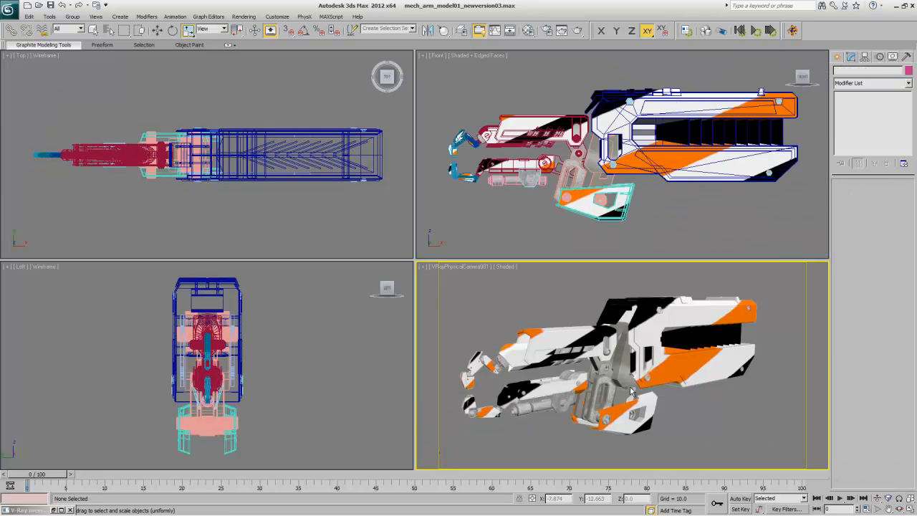
# Step: Switch the Front viewport to wireframe display and make the V-Ray camera viewport active
pyautogui.click(480, 62)
pyautogui.click(482, 55)
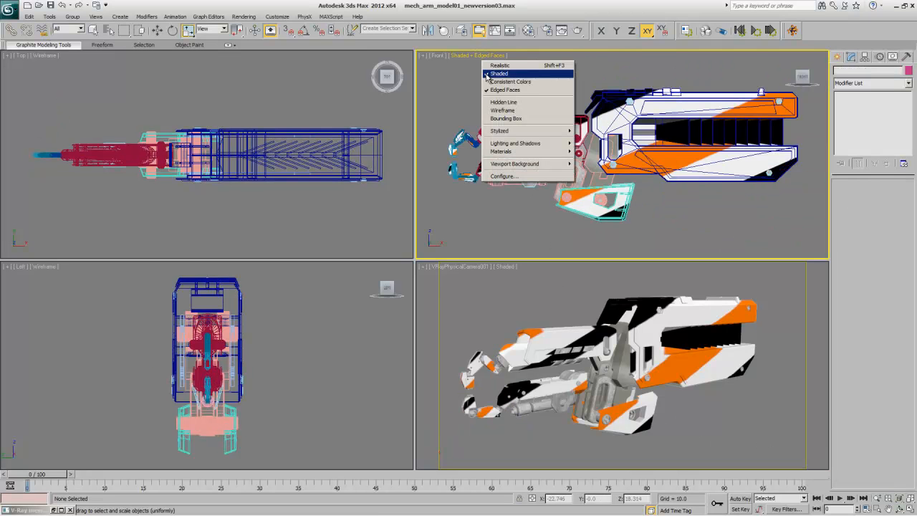
pyautogui.click(502, 111)
pyautogui.click(482, 322)
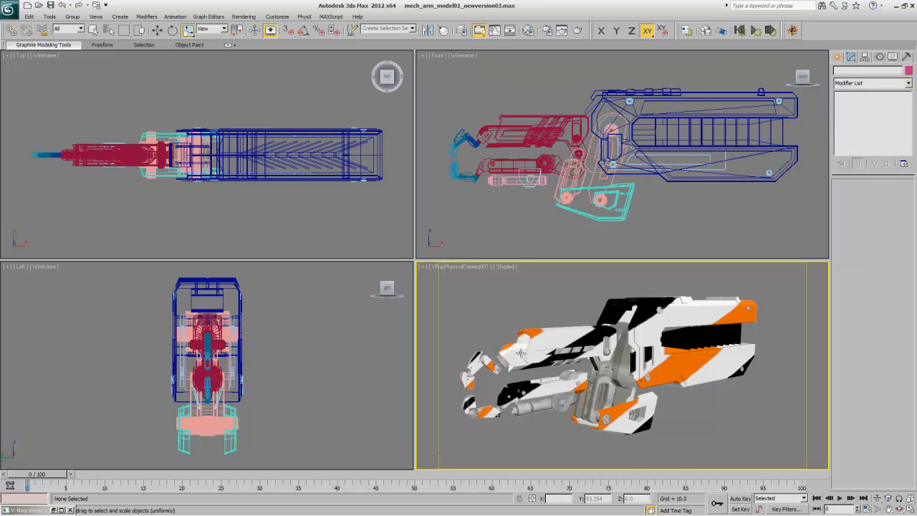
pyautogui.moveTo(205, 515)
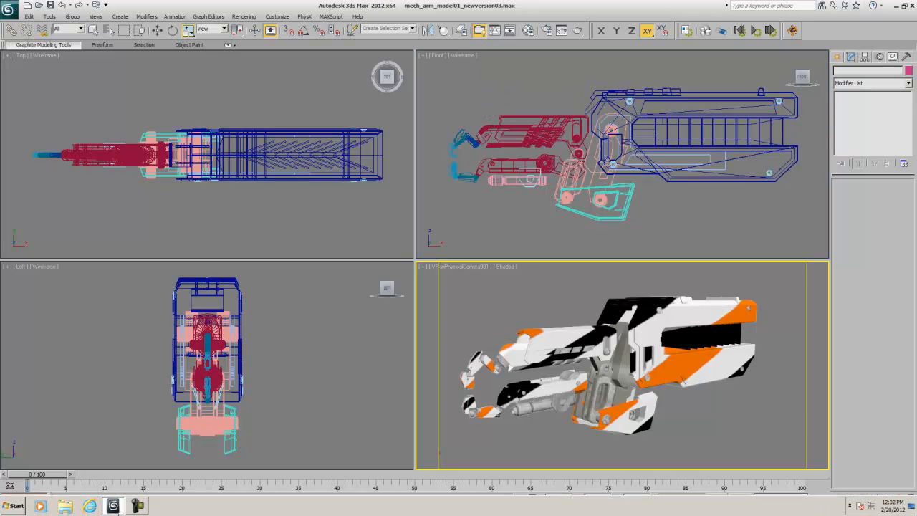
pyautogui.click(135, 507)
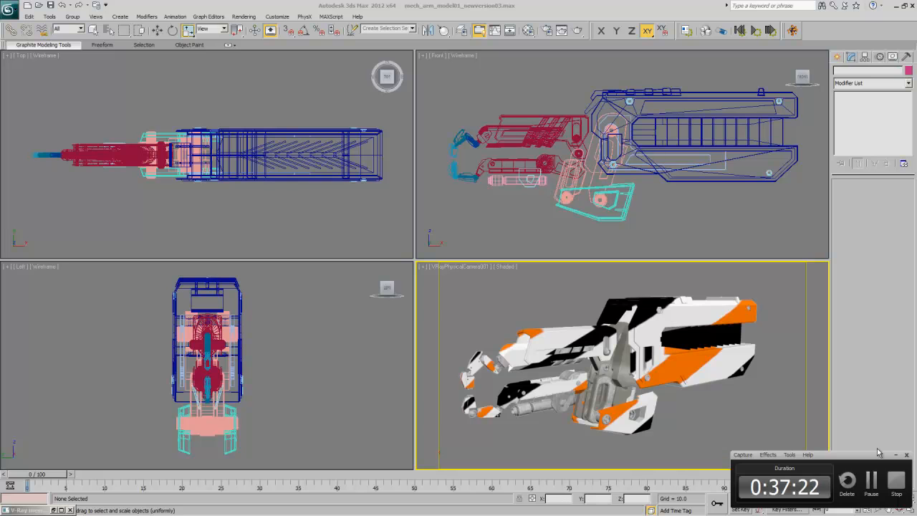
pyautogui.click(895, 456)
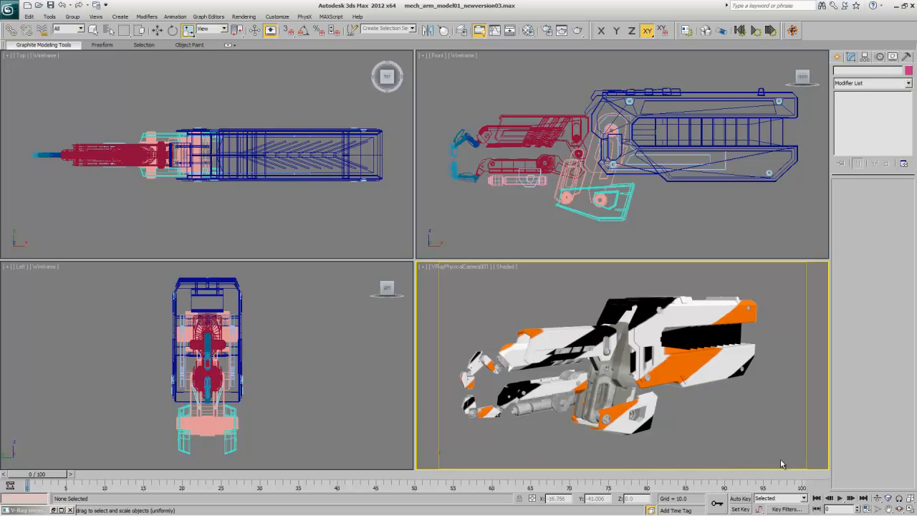
# Step: Truck and orbit the V-Ray camera to a slightly different angle, keeping the whole mech arm framed
pyautogui.click(887, 508)
pyautogui.moveTo(524, 401); pyautogui.dragTo(538, 391)
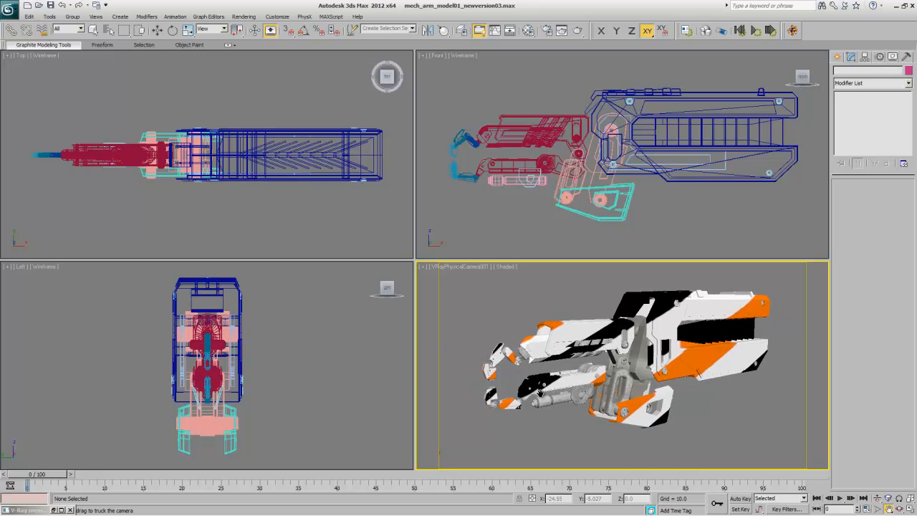
pyautogui.click(897, 508)
pyautogui.moveTo(613, 405); pyautogui.dragTo(606, 389)
pyautogui.click(887, 509)
pyautogui.moveTo(669, 404); pyautogui.dragTo(672, 411)
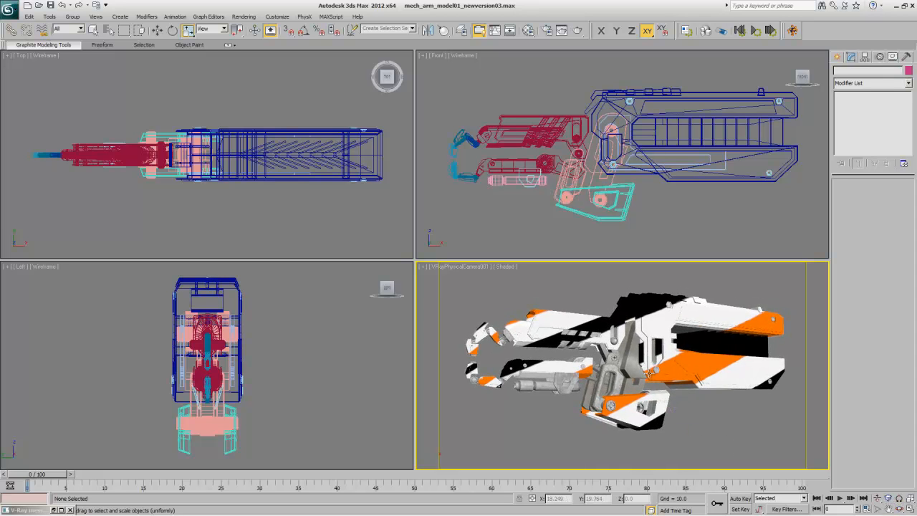
# Step: Render the camera view with V-Ray and inspect the striped finger segments in the frame buffer at full size
pyautogui.click(578, 31)
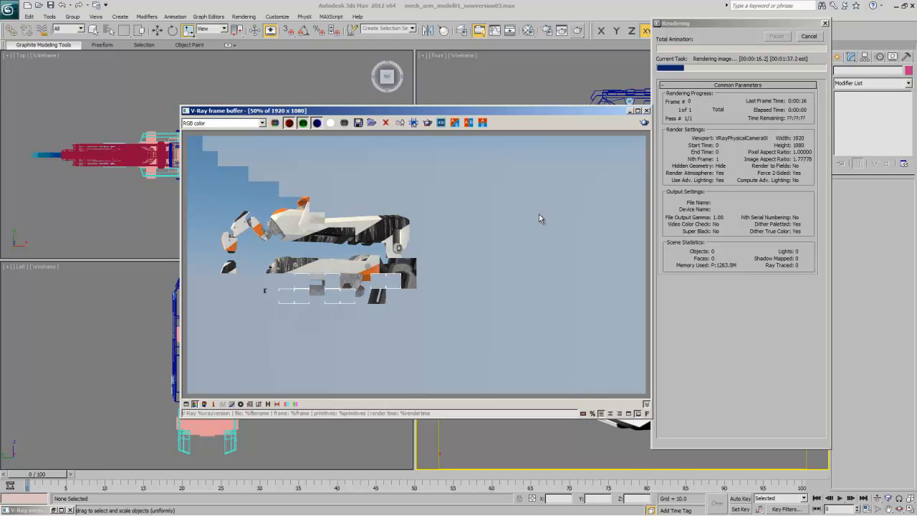
pyautogui.doubleClick(502, 110)
pyautogui.doubleClick(500, 275)
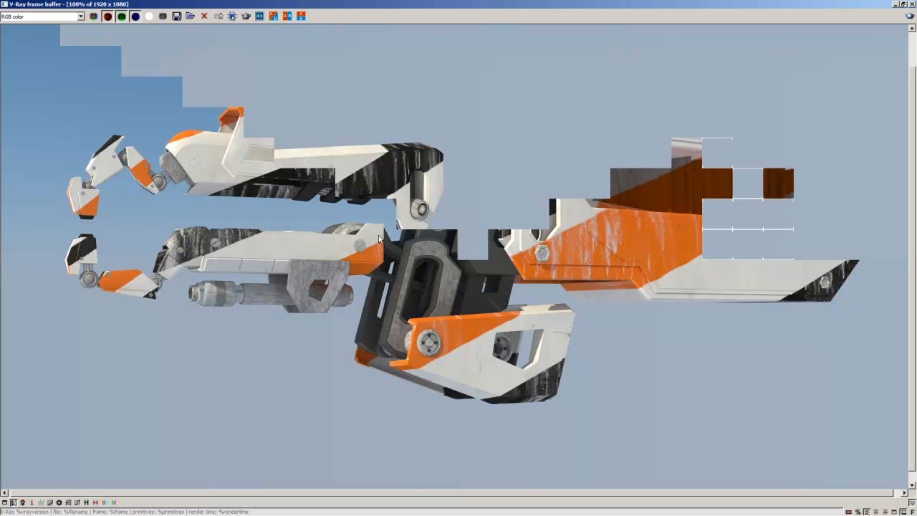
pyautogui.doubleClick(527, 5)
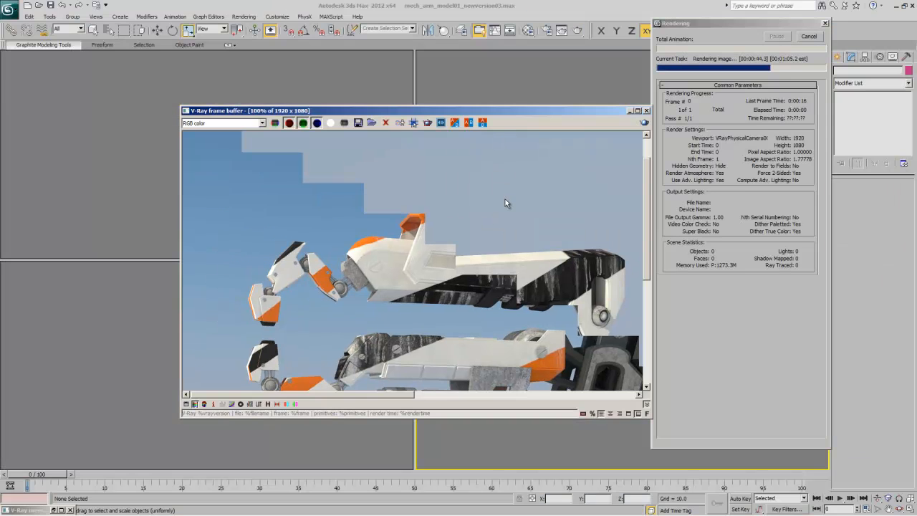
pyautogui.scroll(-1, 505, 201)
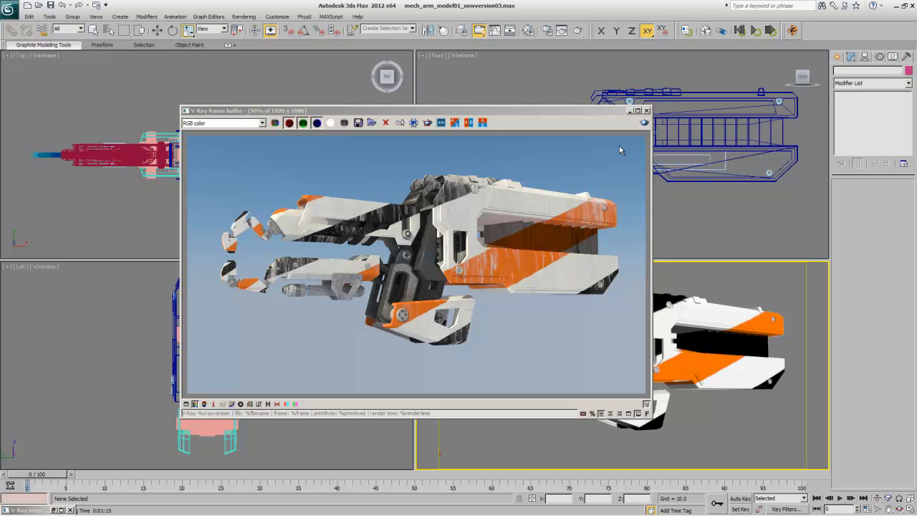
# Step: Move the rendered image clear of the Front viewport and set that viewport back to shaded display
pyautogui.moveTo(610, 113); pyautogui.dragTo(531, 290)
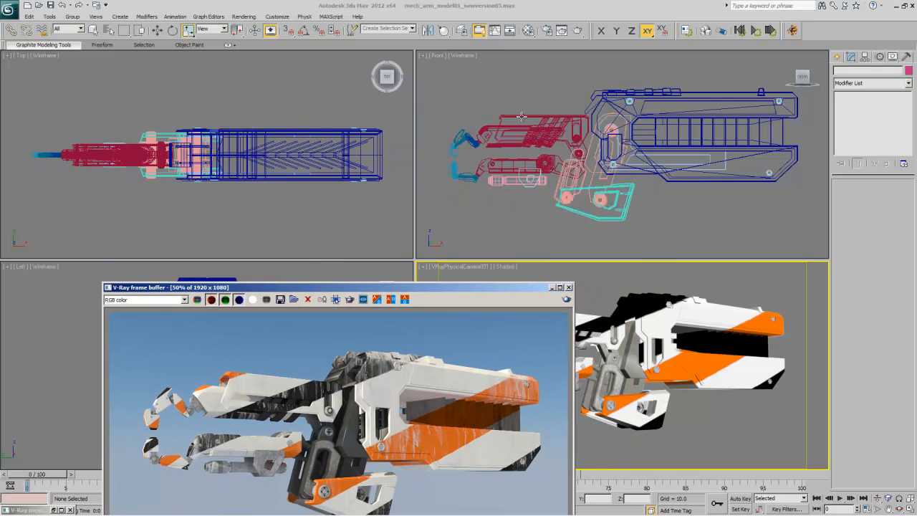
pyautogui.click(466, 59)
pyautogui.click(466, 56)
pyautogui.click(490, 68)
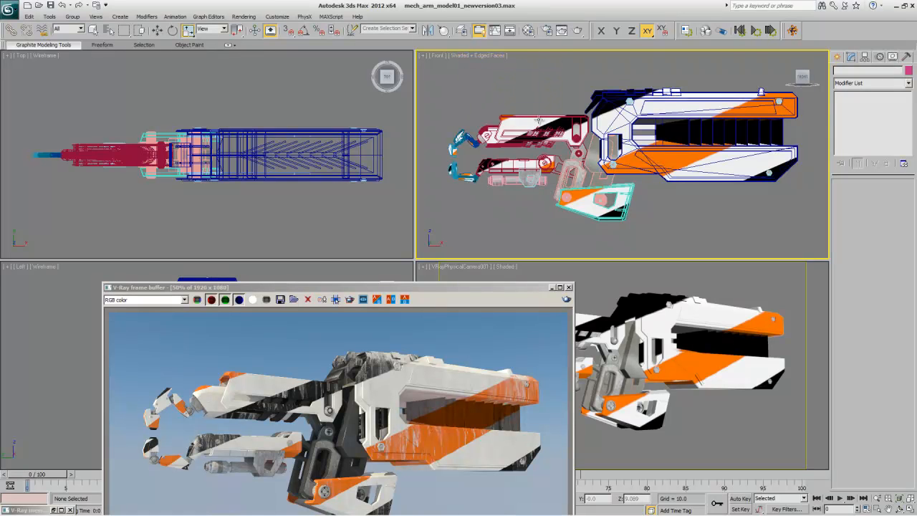
# Step: Scale up and reposition the gizmo of the planar, channel 1 UVW Map on the upper finger's large base segment
pyautogui.click(538, 121)
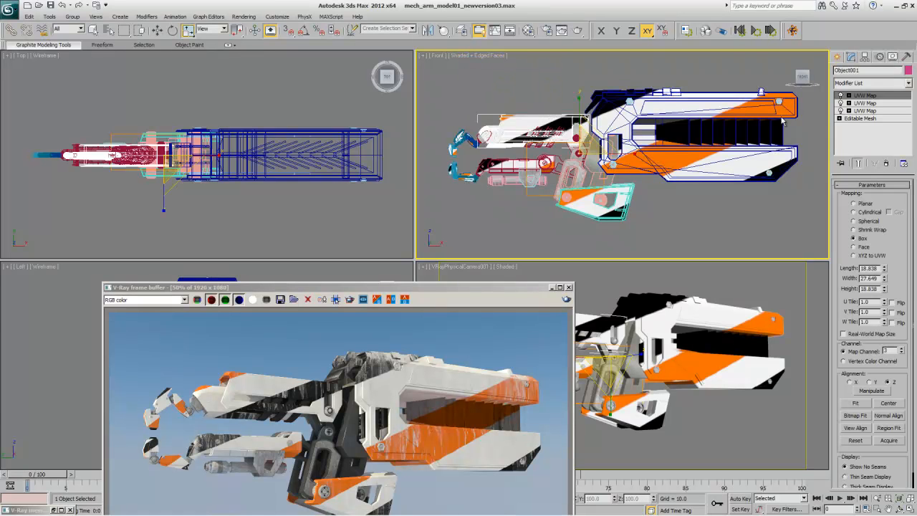
pyautogui.click(875, 111)
pyautogui.rightClick(557, 169)
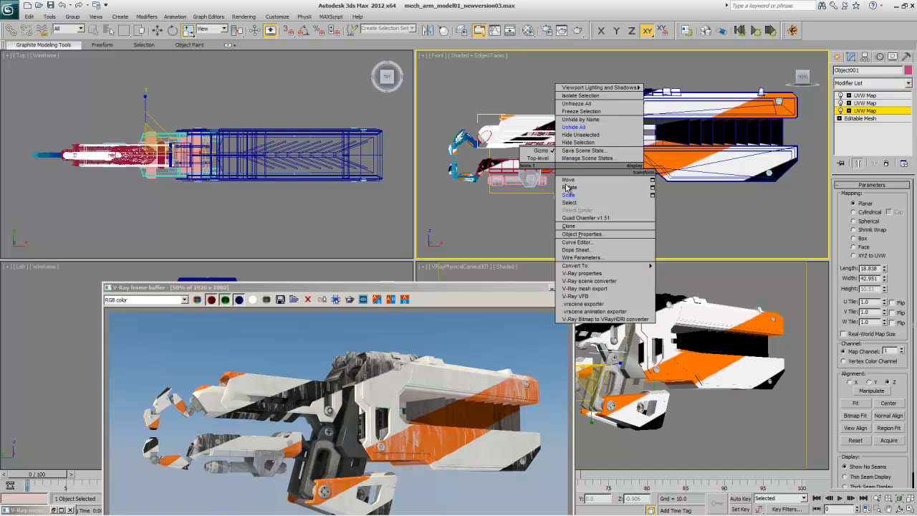
pyautogui.click(567, 187)
pyautogui.moveTo(566, 152); pyautogui.dragTo(515, 72)
pyautogui.rightClick(534, 146)
pyautogui.click(544, 153)
pyautogui.moveTo(577, 150); pyautogui.dragTo(535, 112)
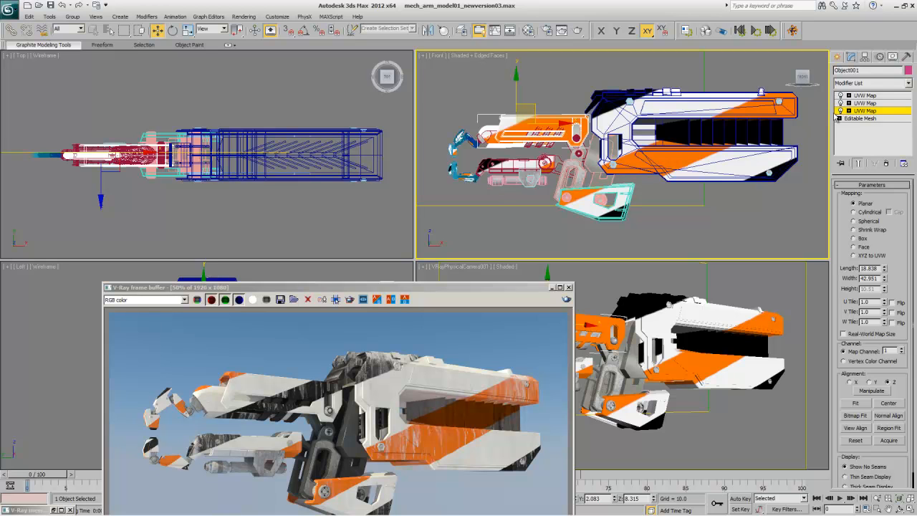
pyautogui.click(861, 112)
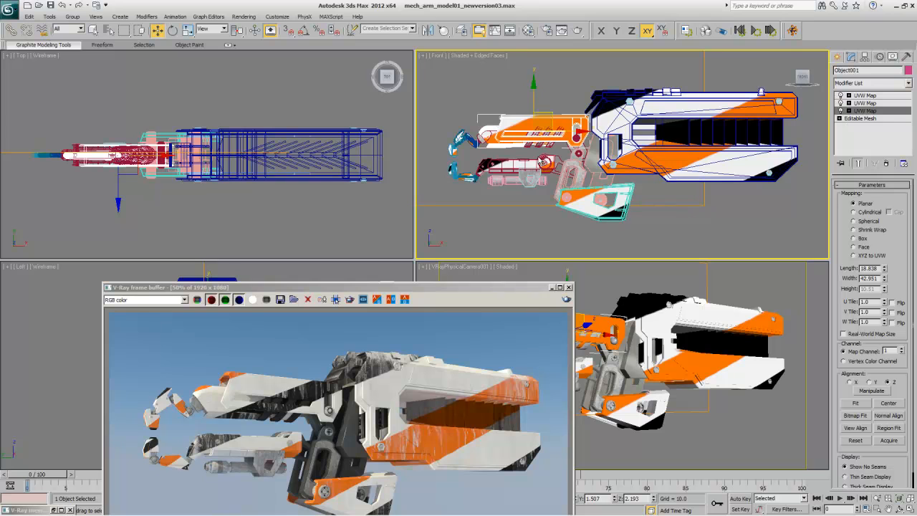
pyautogui.click(515, 147)
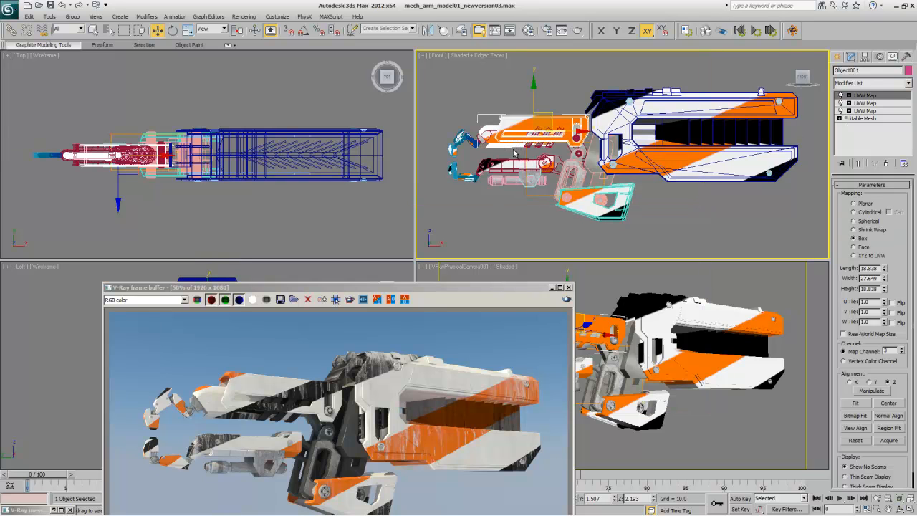
# Step: Select the lower finger's base segment, then enlarge its planar channel 1 UVW Map gizmo and move it toward the lower joint
pyautogui.click(513, 162)
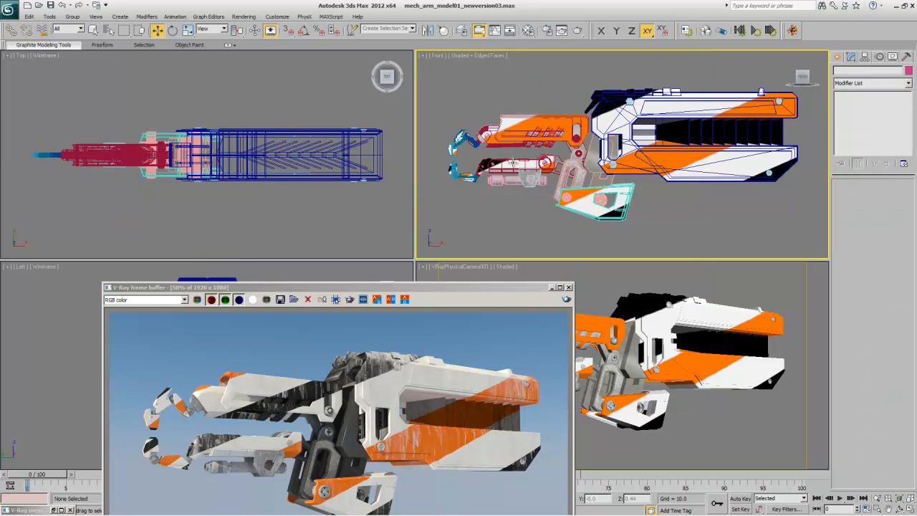
pyautogui.click(512, 162)
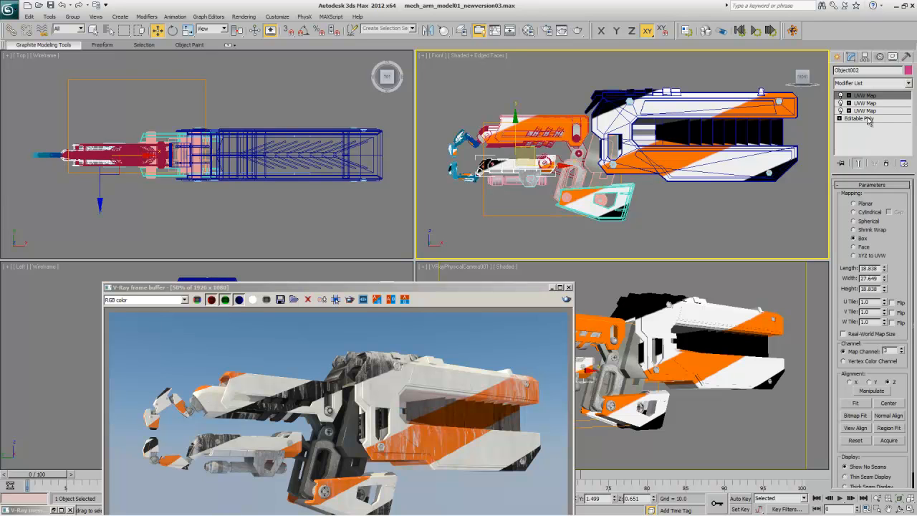
pyautogui.click(866, 111)
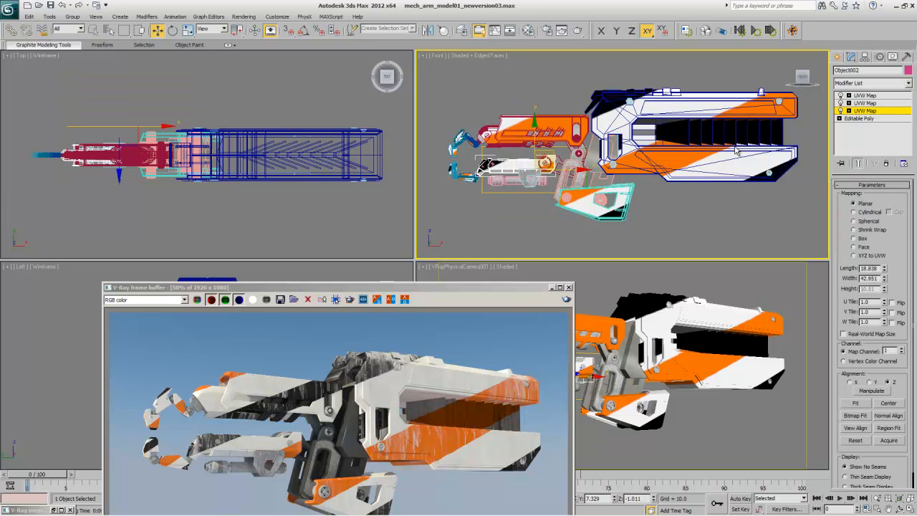
pyautogui.rightClick(557, 188)
pyautogui.click(569, 206)
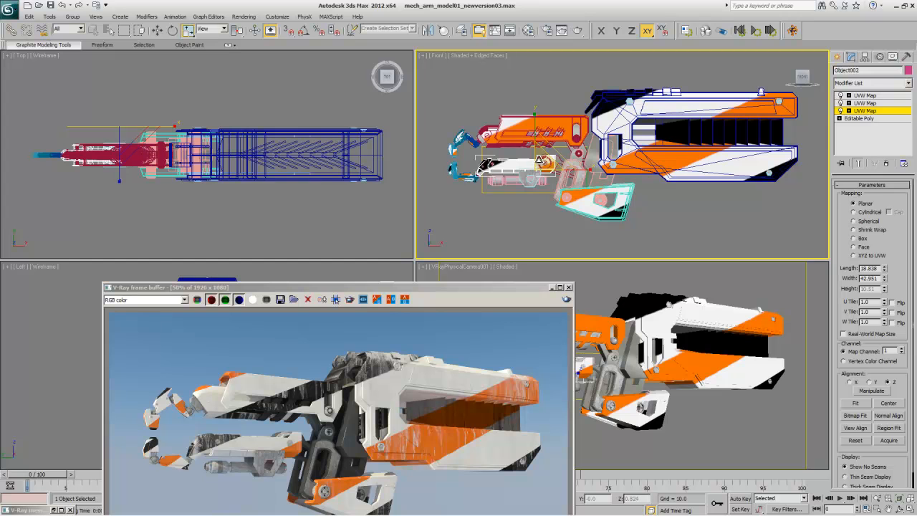
pyautogui.rightClick(510, 154)
pyautogui.click(546, 164)
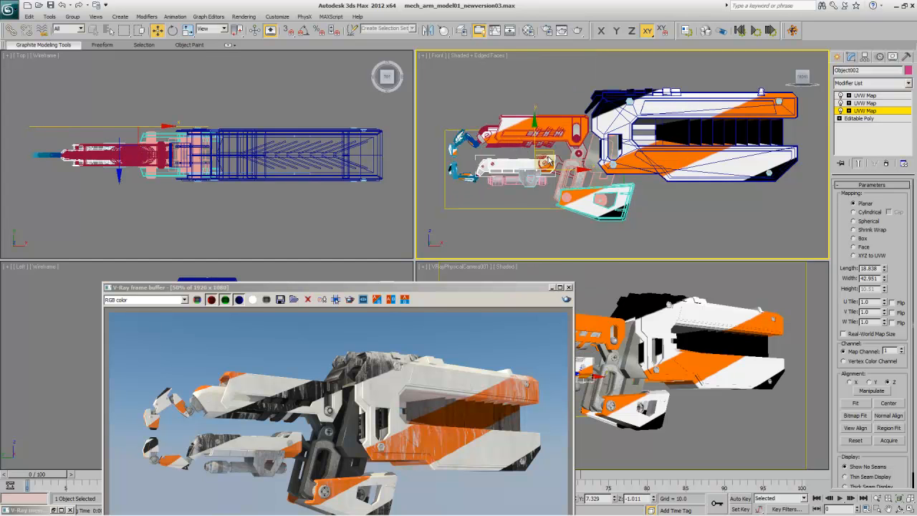
pyautogui.moveTo(551, 156); pyautogui.dragTo(591, 173)
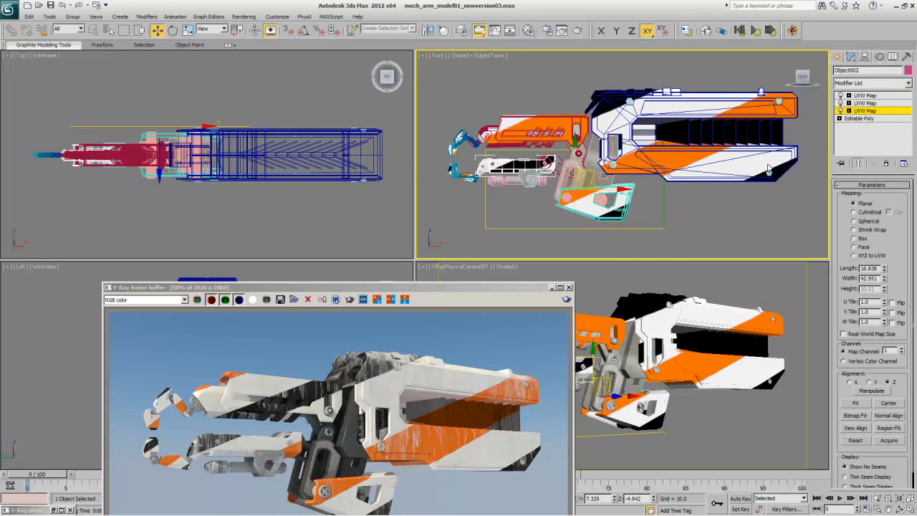
pyautogui.click(864, 112)
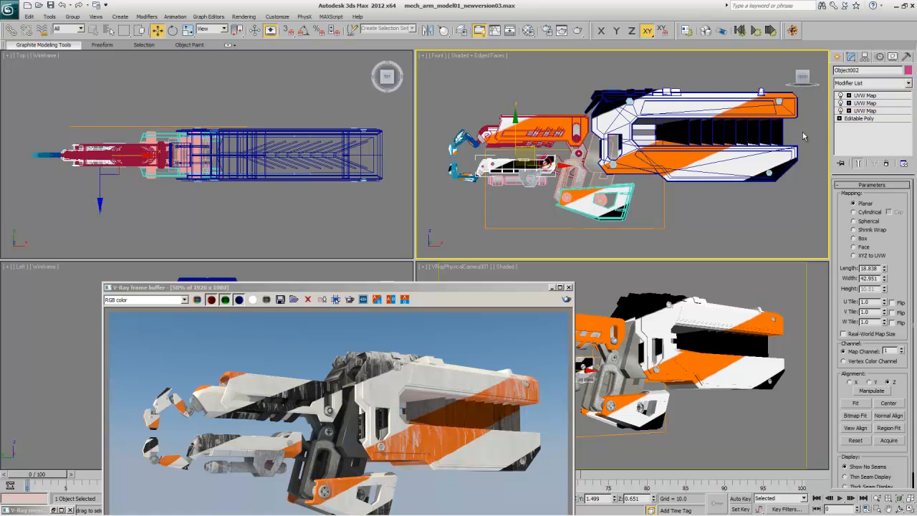
# Step: Show only the cylinder and its two side brackets below the lower finger, hiding every other object
pyautogui.moveTo(537, 184); pyautogui.dragTo(539, 190)
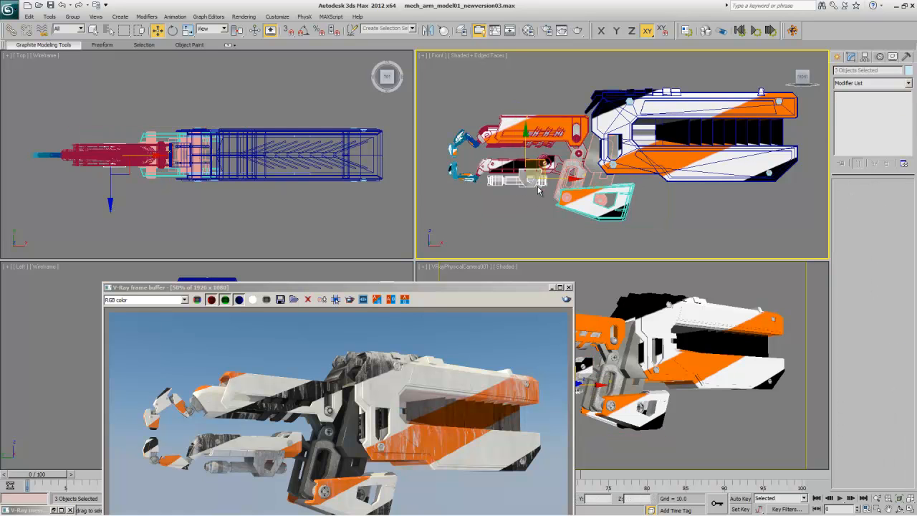
pyautogui.rightClick(528, 202)
pyautogui.click(544, 163)
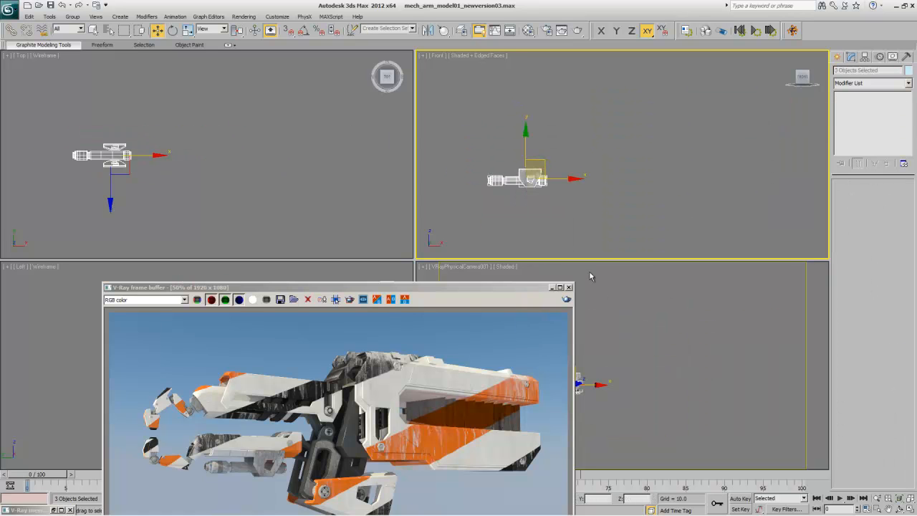
pyautogui.press('z')
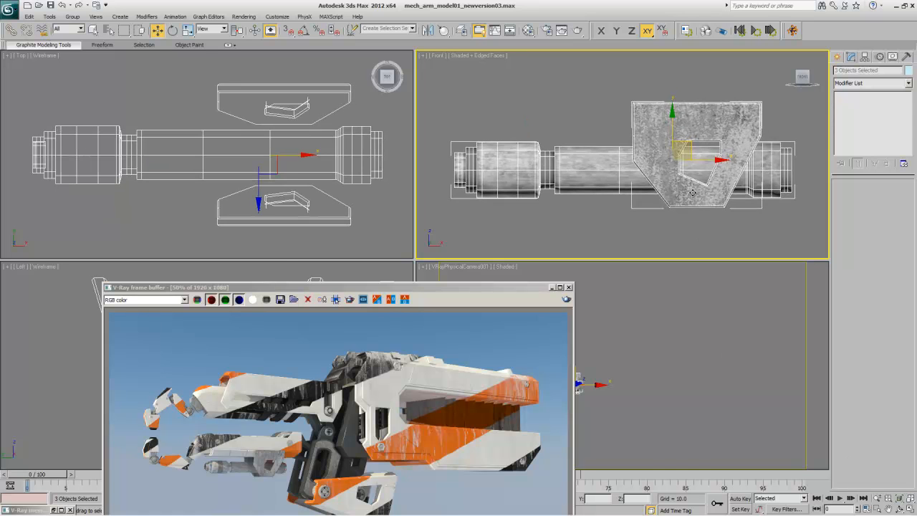
# Step: Select both side brackets around the cylinder and convert them to Editable Mesh
pyautogui.click(656, 114)
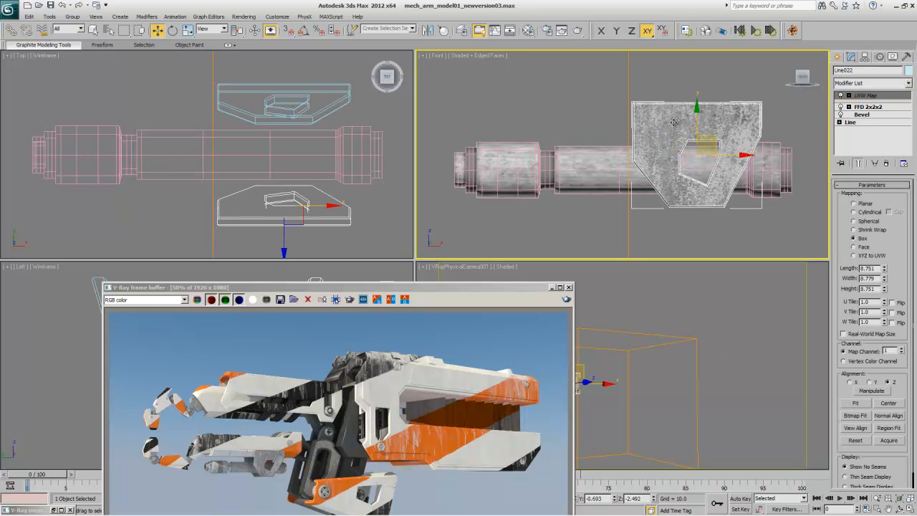
pyautogui.keyDown('ctrl'); pyautogui.click(318, 101); pyautogui.keyUp('ctrl')
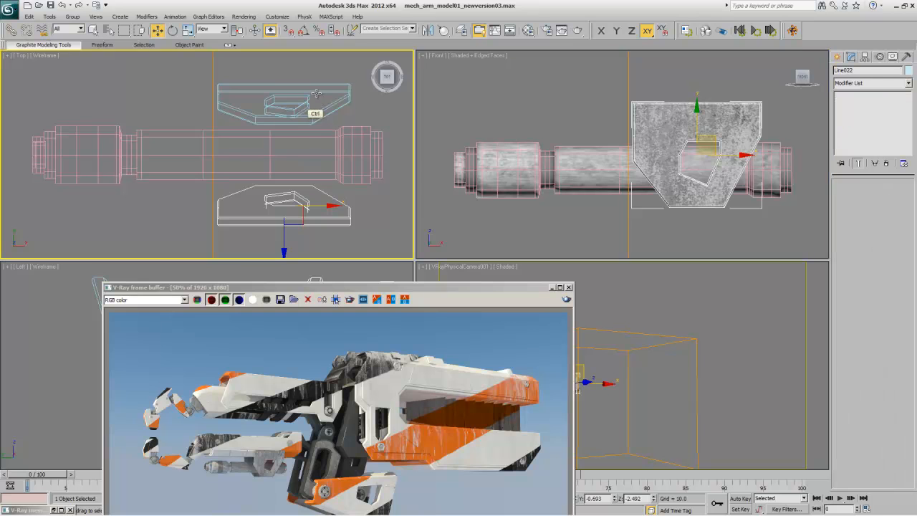
pyautogui.rightClick(316, 92)
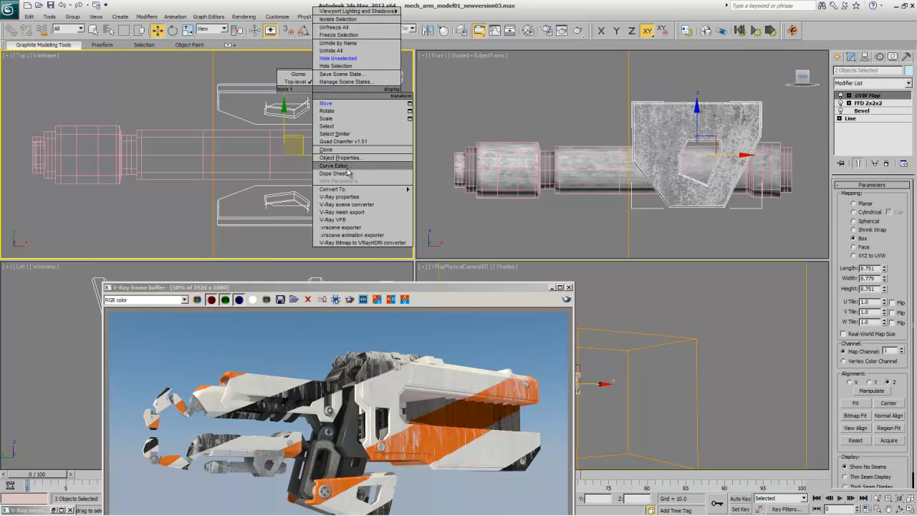
pyautogui.moveTo(352, 191)
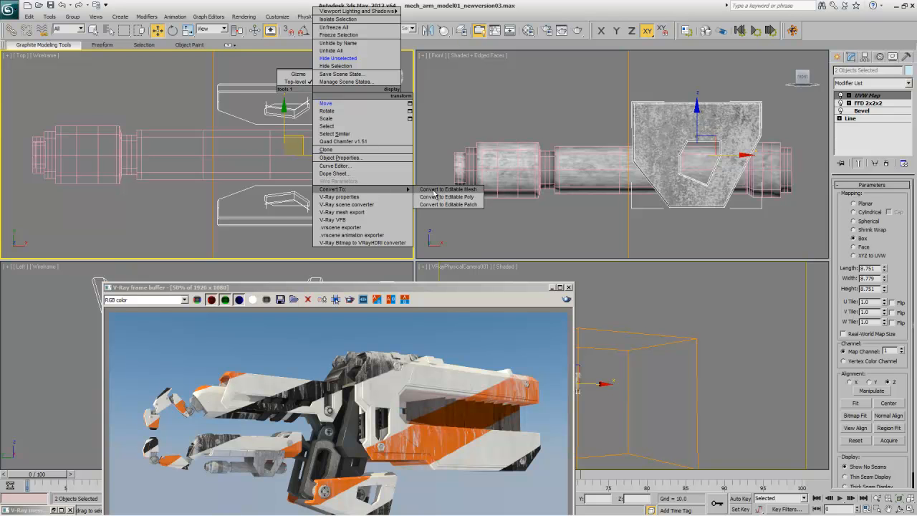
pyautogui.click(433, 190)
# Step: Attach the rear bracket to the front bracket so both form a single mesh
pyautogui.click(331, 216)
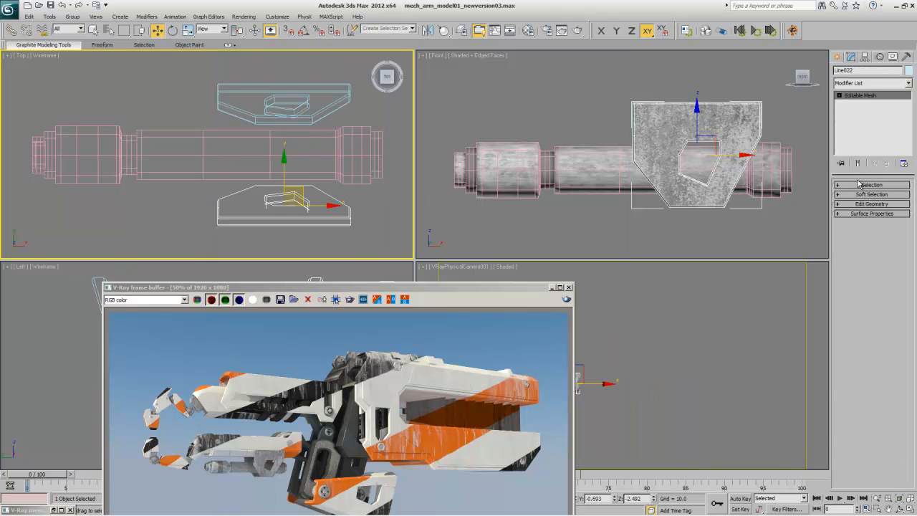
pyautogui.click(862, 226)
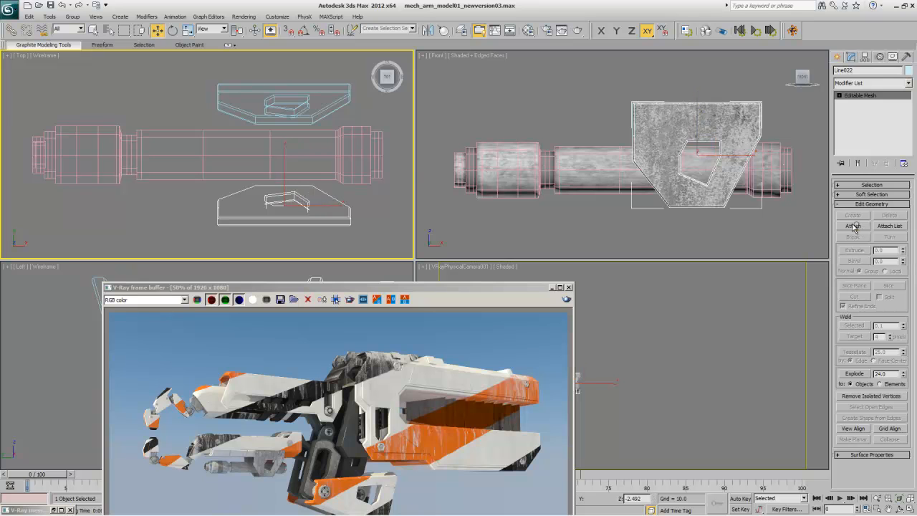
pyautogui.click(302, 103)
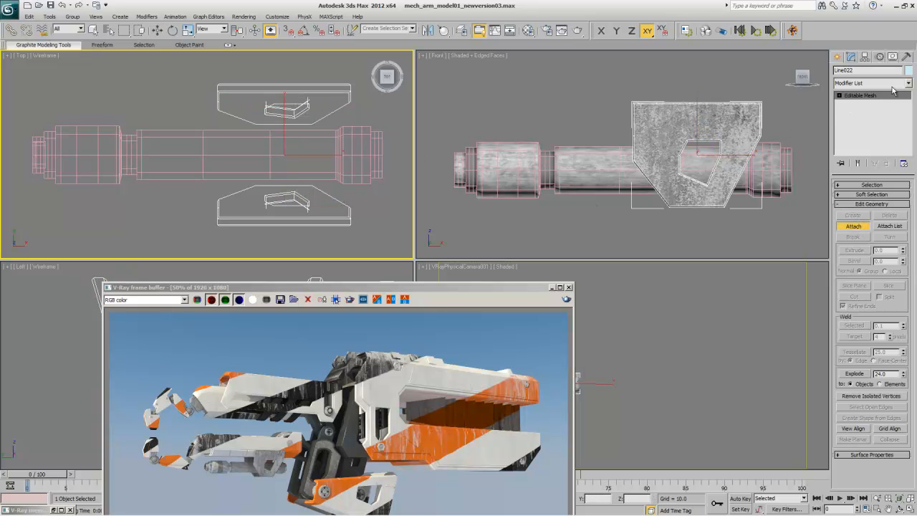
# Step: Center the joined brackets' pivot on the object, reset their transform and scale, and return to their modifier stack
pyautogui.click(865, 57)
pyautogui.click(871, 117)
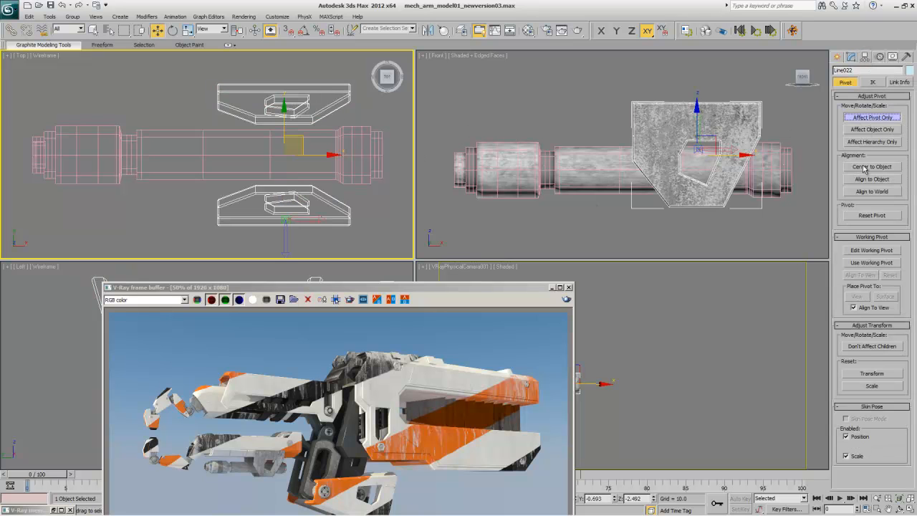
pyautogui.click(869, 373)
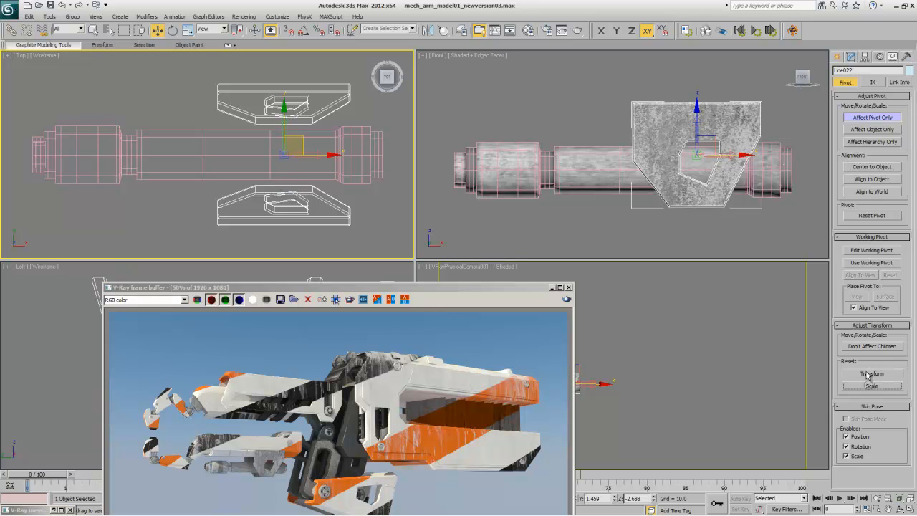
pyautogui.click(851, 57)
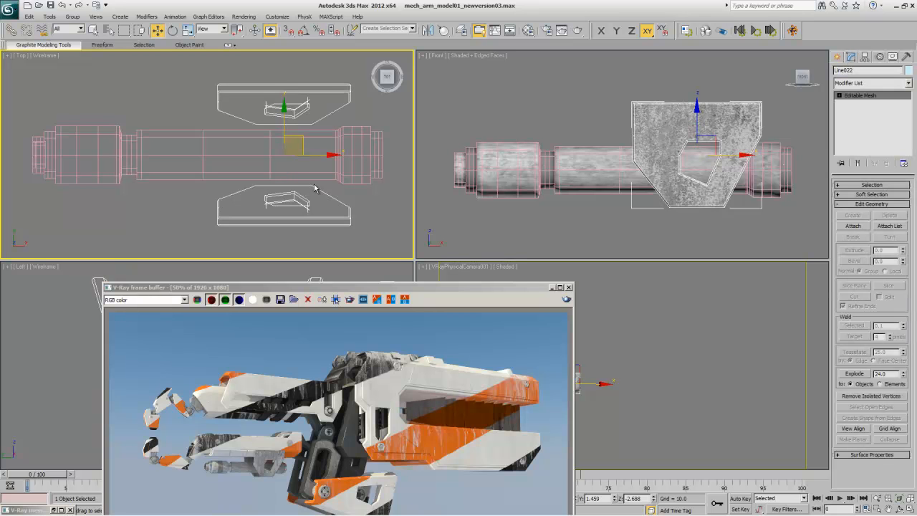
# Step: Paste the three copied UVW Map modifiers onto the joined brackets and assign them the mech arm finger top multi material
pyautogui.rightClick(877, 102)
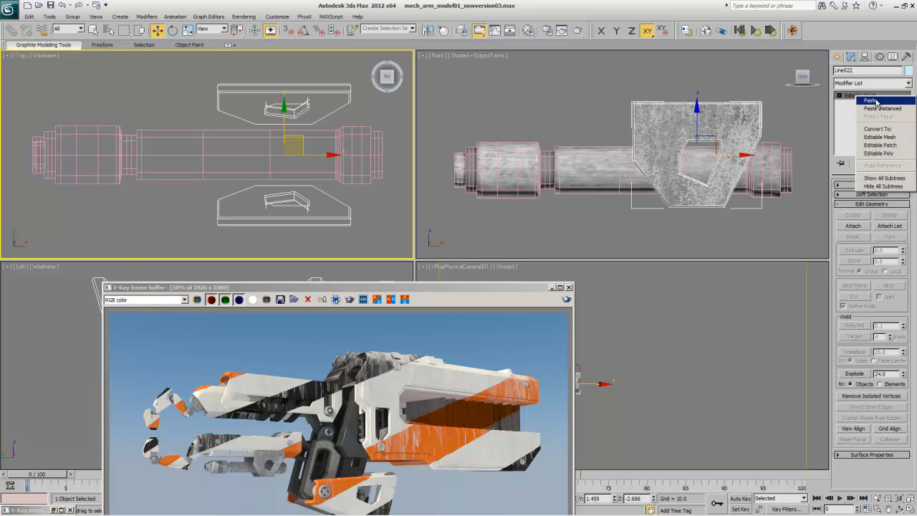
pyautogui.click(888, 147)
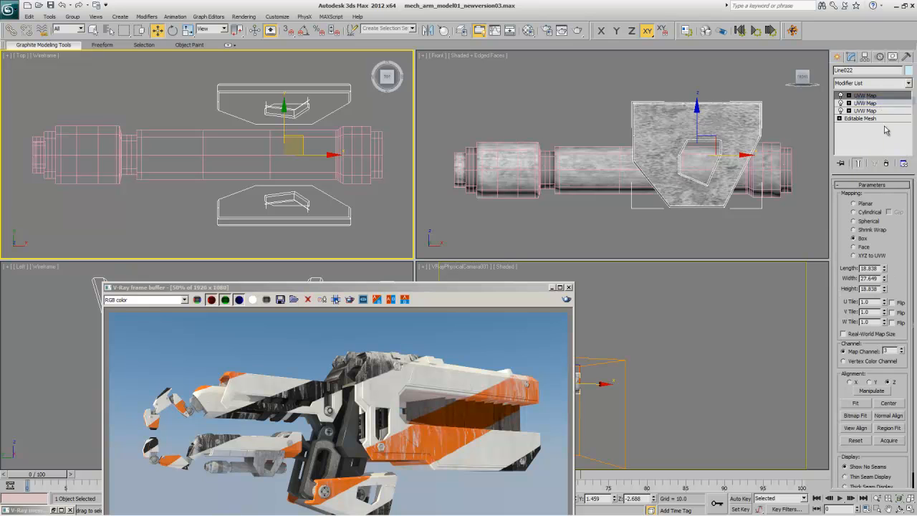
pyautogui.click(527, 30)
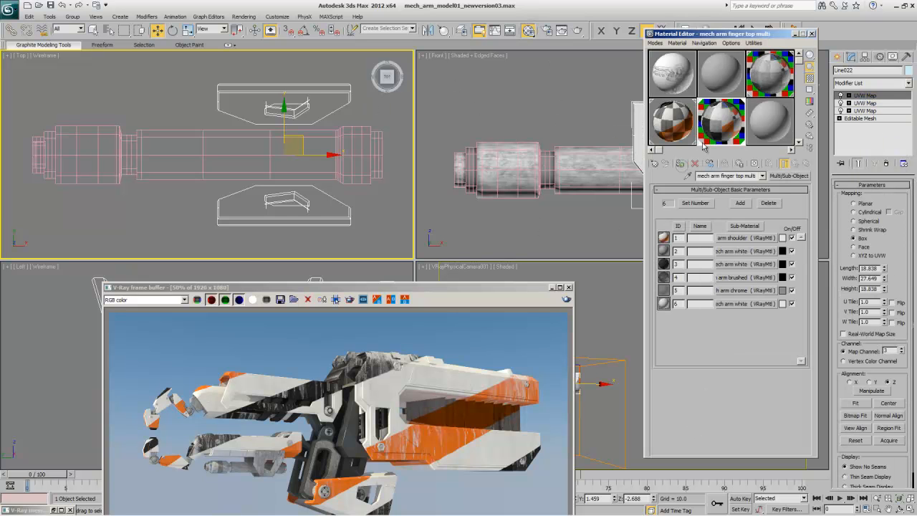
pyautogui.moveTo(784, 36); pyautogui.dragTo(370, 29)
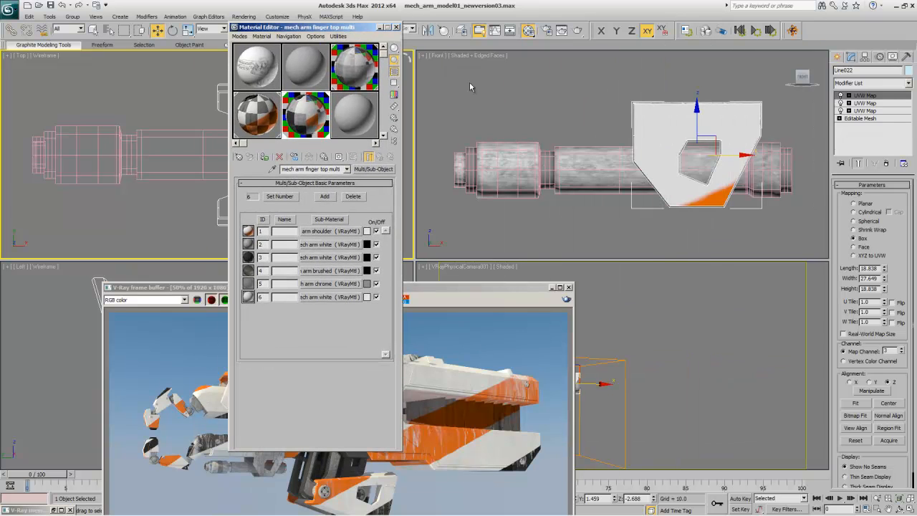
# Step: Move the gizmo of the brackets' planar, channel 1 UVW Map up and to the left in the Front viewport
pyautogui.click(864, 111)
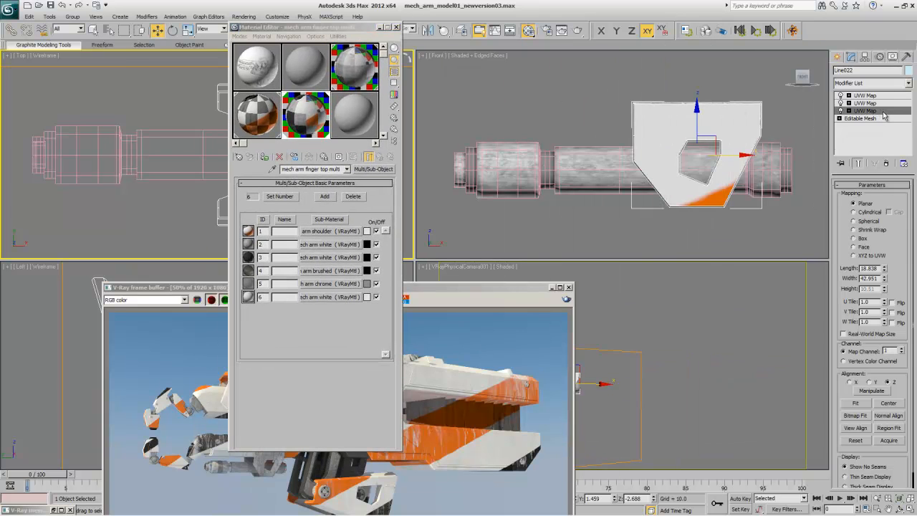
pyautogui.click(696, 178)
pyautogui.rightClick(702, 188)
pyautogui.click(592, 249)
pyautogui.click(907, 497)
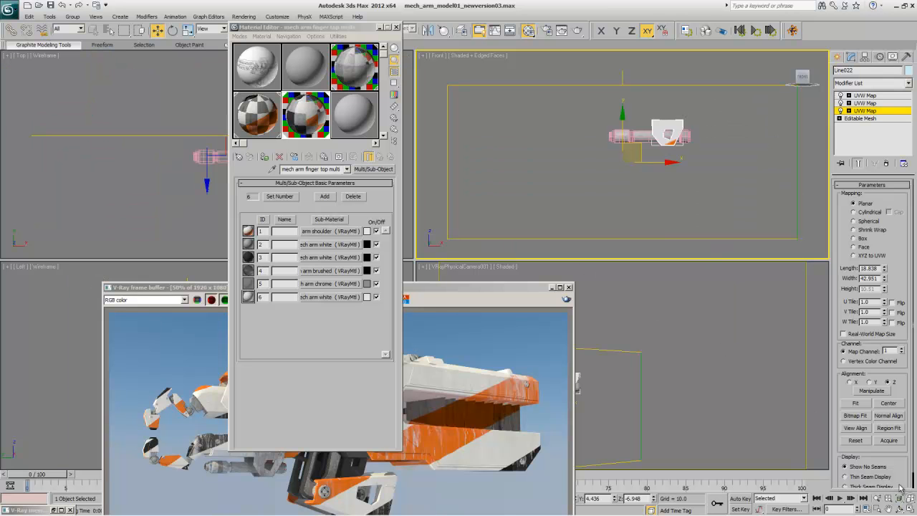
pyautogui.moveTo(640, 146); pyautogui.dragTo(528, 60)
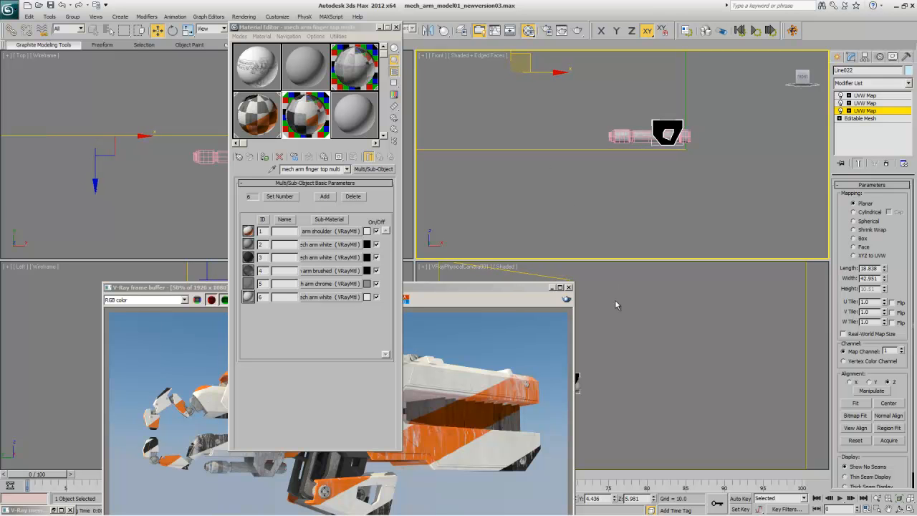
# Step: Unhide all objects so the brackets can be compared with the rest of the mech arm
pyautogui.rightClick(608, 319)
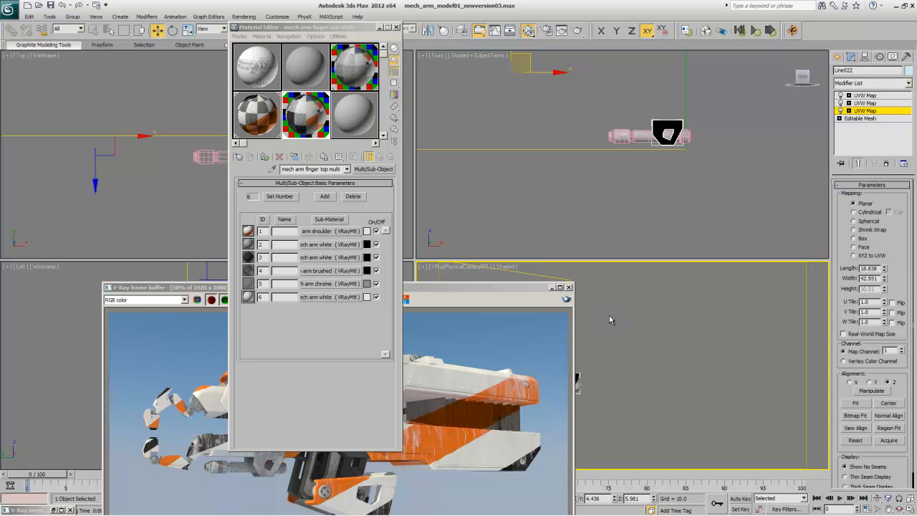
pyautogui.rightClick(610, 203)
pyautogui.rightClick(609, 203)
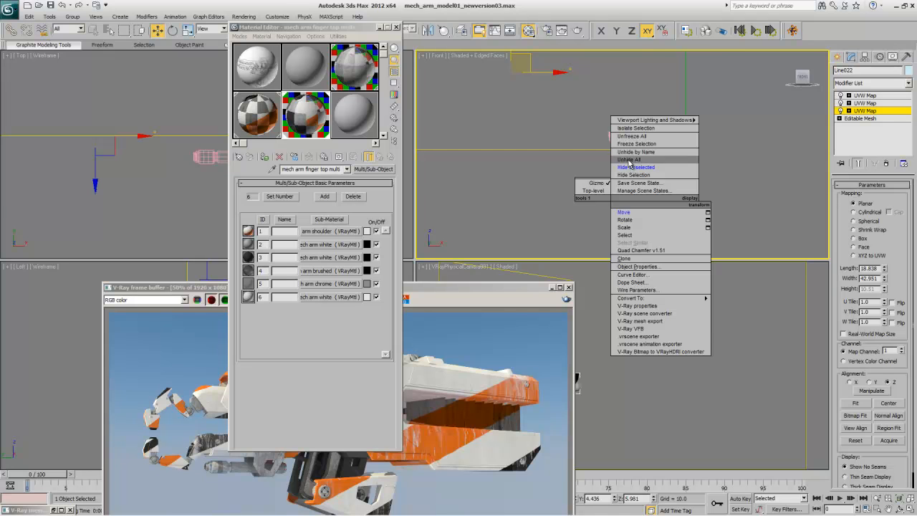
pyautogui.click(629, 160)
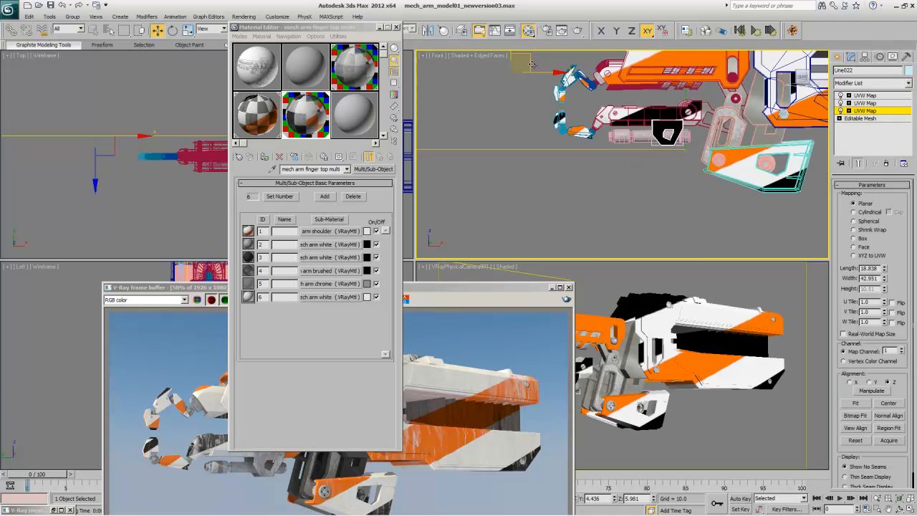
# Step: Shift the brackets' channel 1 mapping gizmo down to the right for an orange-and-white stripe, and select the laser sight cylinder
pyautogui.moveTo(530, 62); pyautogui.dragTo(587, 115)
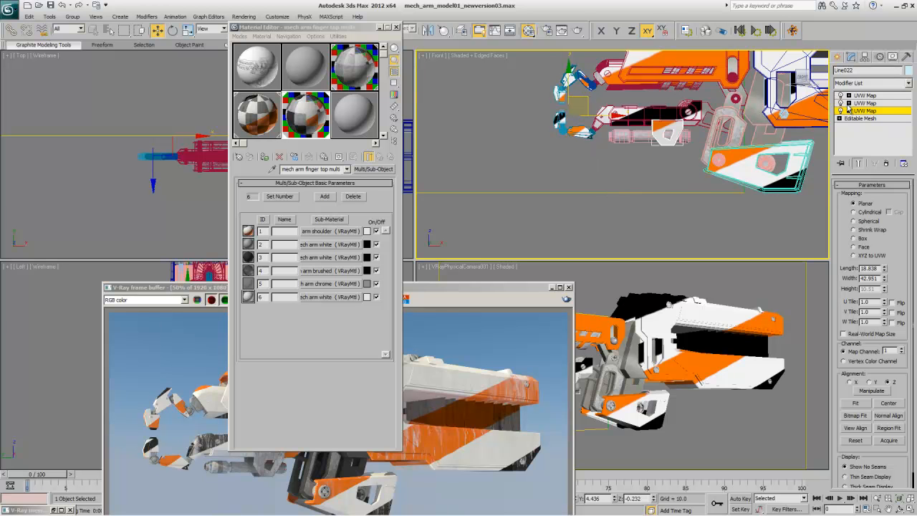
pyautogui.click(865, 112)
pyautogui.click(628, 137)
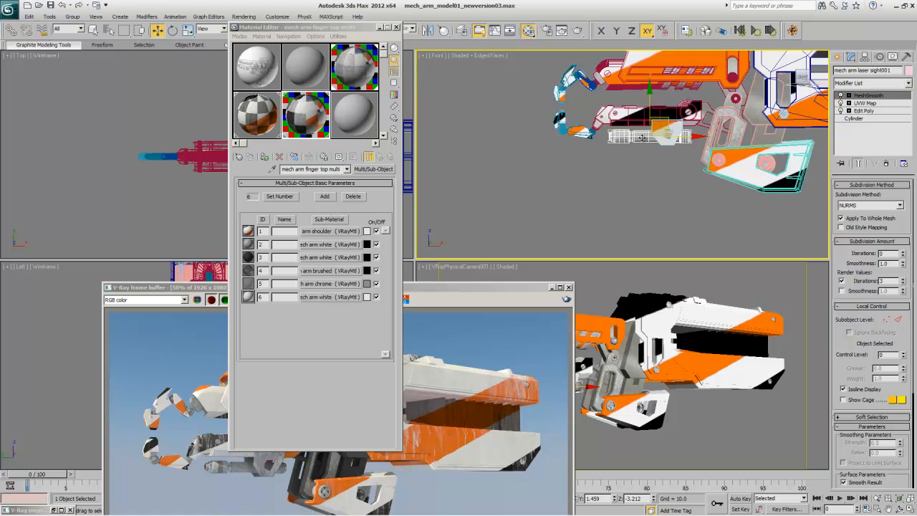
pyautogui.click(886, 164)
pyautogui.click(886, 164)
pyautogui.rightClick(639, 163)
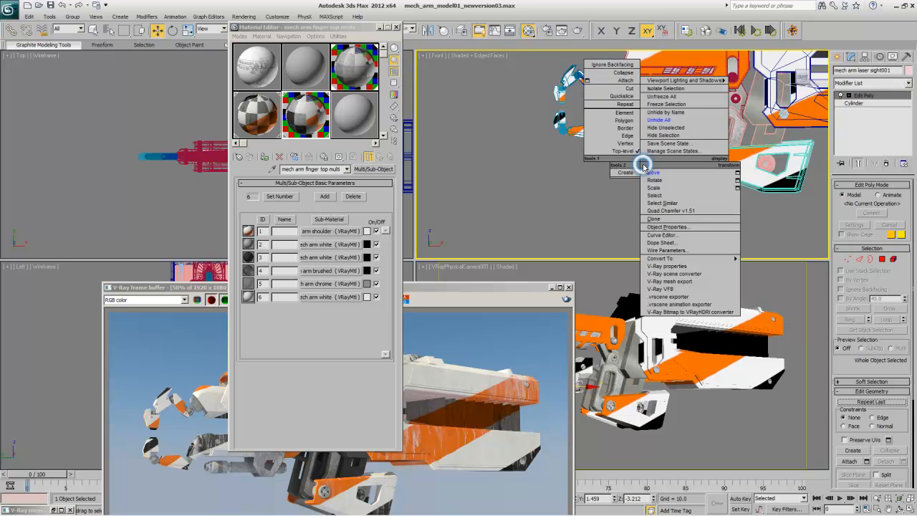
pyautogui.click(656, 127)
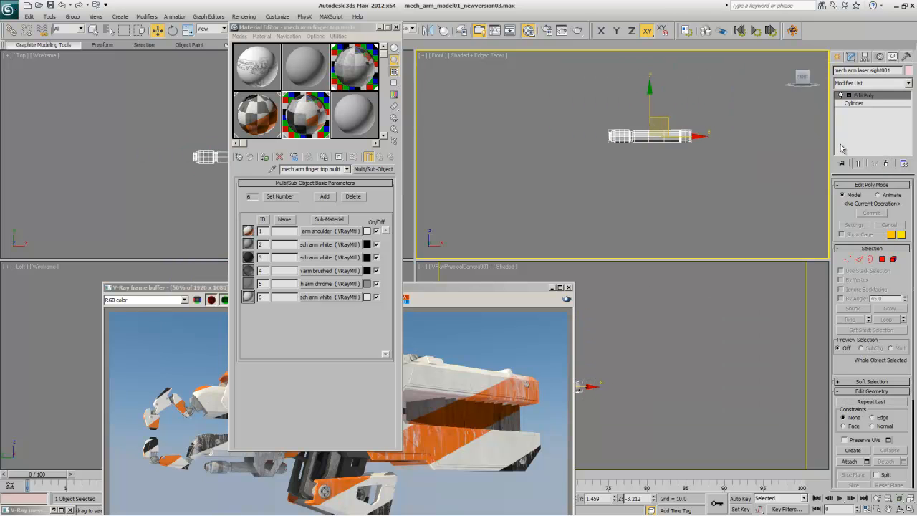
pyautogui.hotkey('ctrl', 'z')
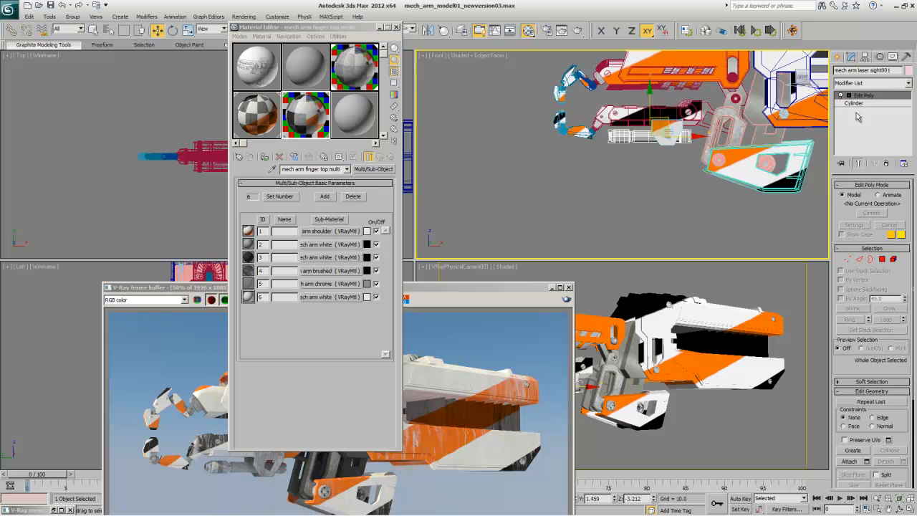
pyautogui.hotkey('ctrl', 'z')
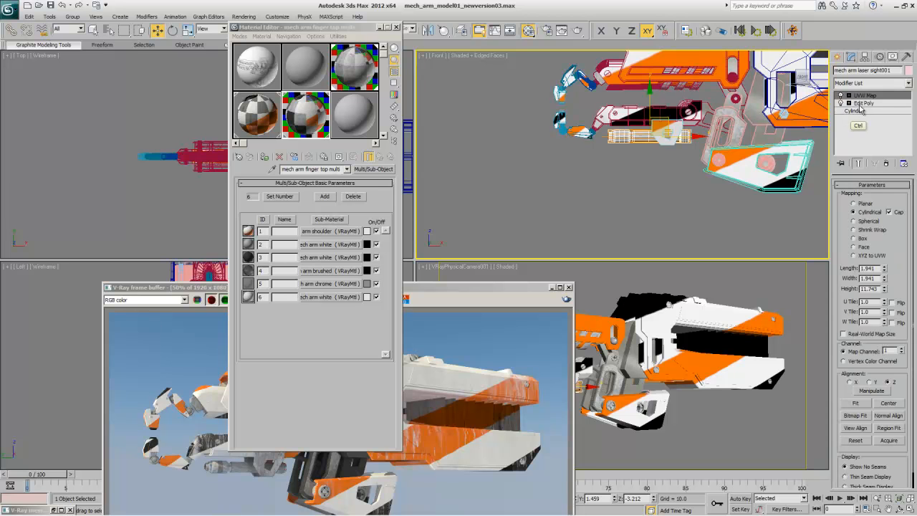
pyautogui.hotkey('ctrl', 'z')
# Step: Replace the laser sight cylinder's UVW Map beneath MeshSmooth with the three copied UVW Map modifiers, hiding all other objects
pyautogui.click(864, 103)
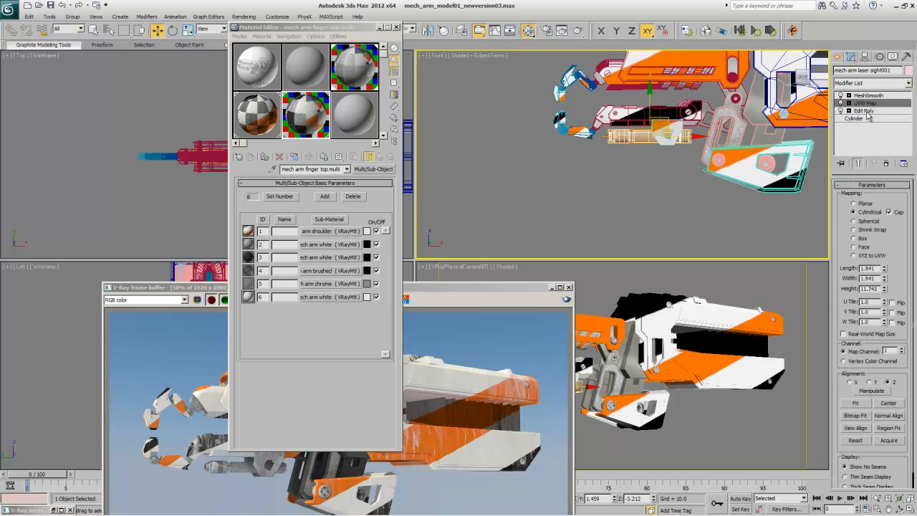
pyautogui.click(885, 163)
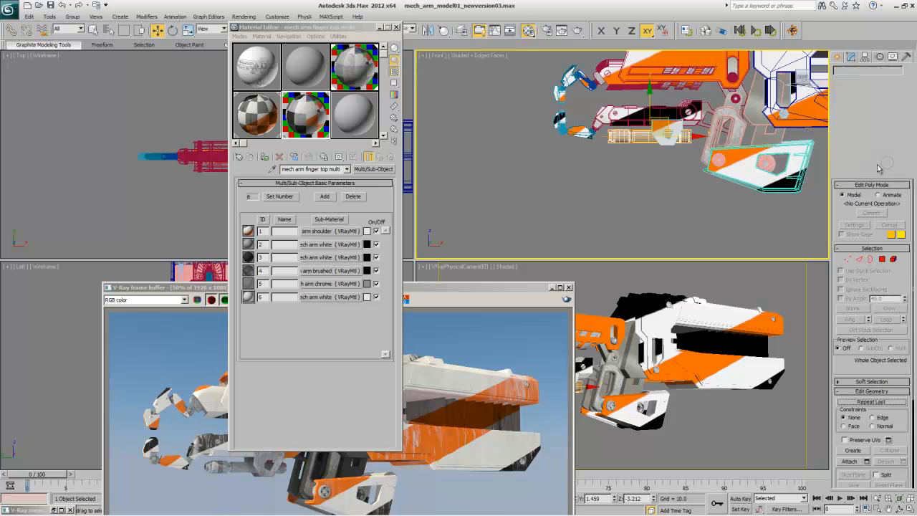
pyautogui.rightClick(600, 172)
pyautogui.click(645, 137)
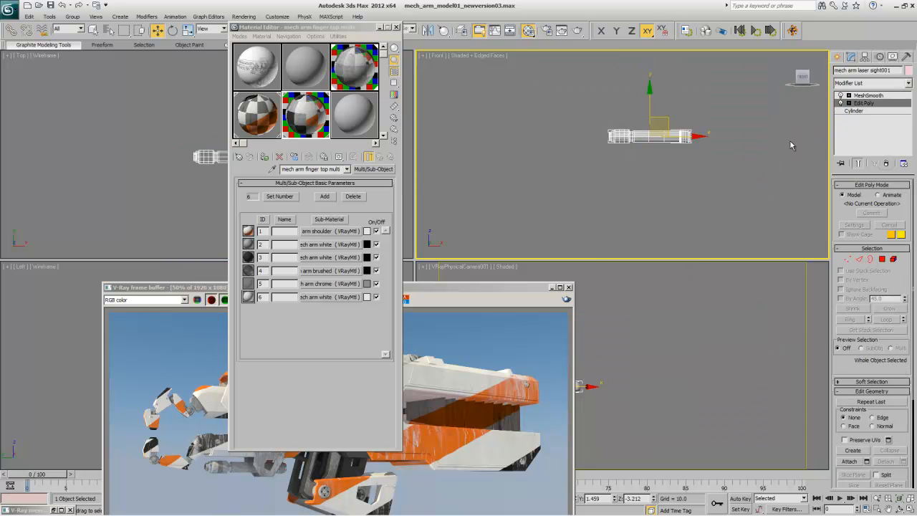
pyautogui.rightClick(870, 105)
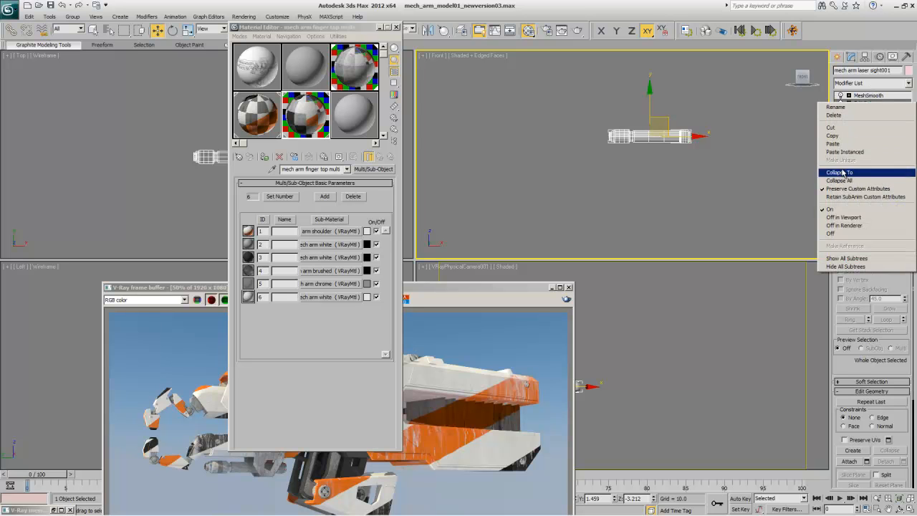
pyautogui.click(842, 147)
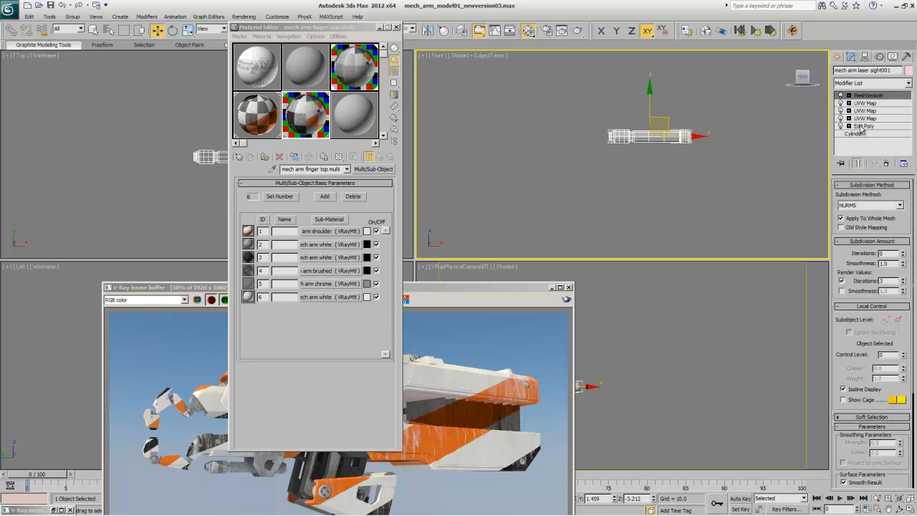
# Step: Set the laser sight's channel 3 UVW Map to cylindrical mapping and center its gizmo on the object
pyautogui.click(864, 103)
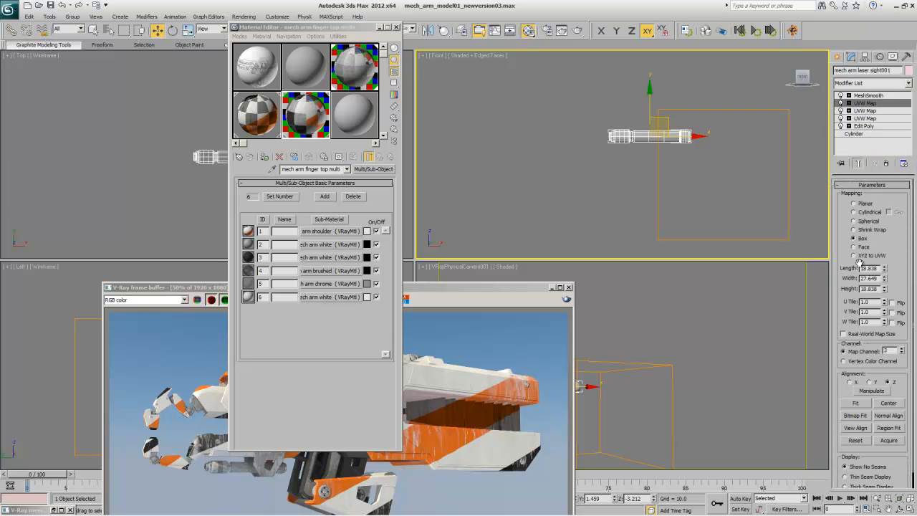
pyautogui.click(865, 212)
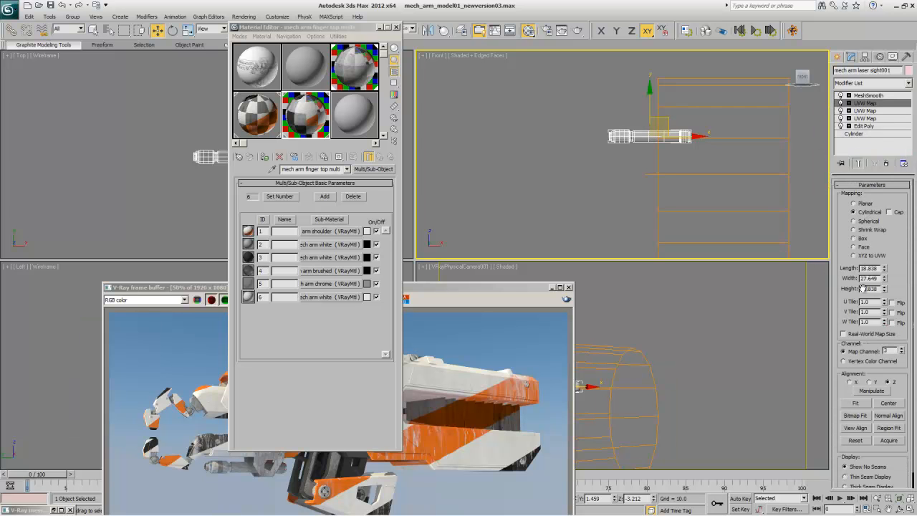
pyautogui.click(883, 405)
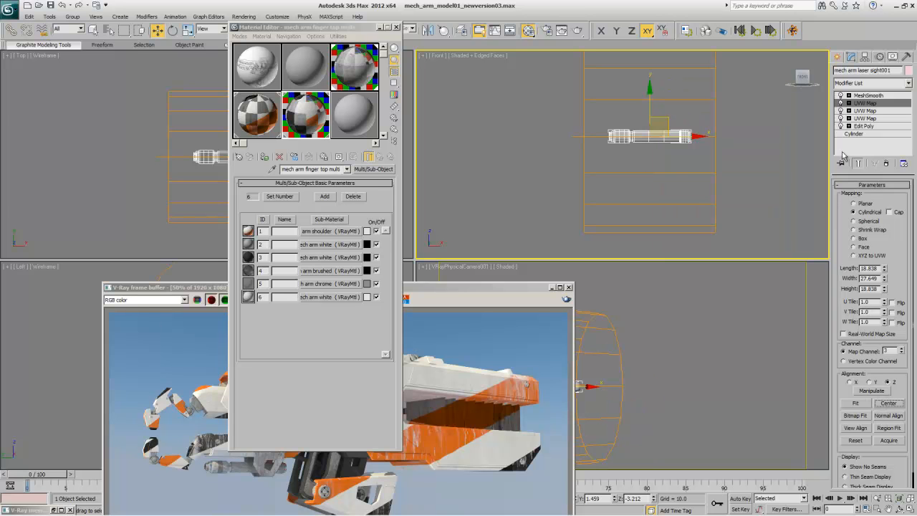
# Step: Set the laser sight's channel 2 UVW Map to cylindrical mapping and center its gizmo on the object
pyautogui.click(863, 111)
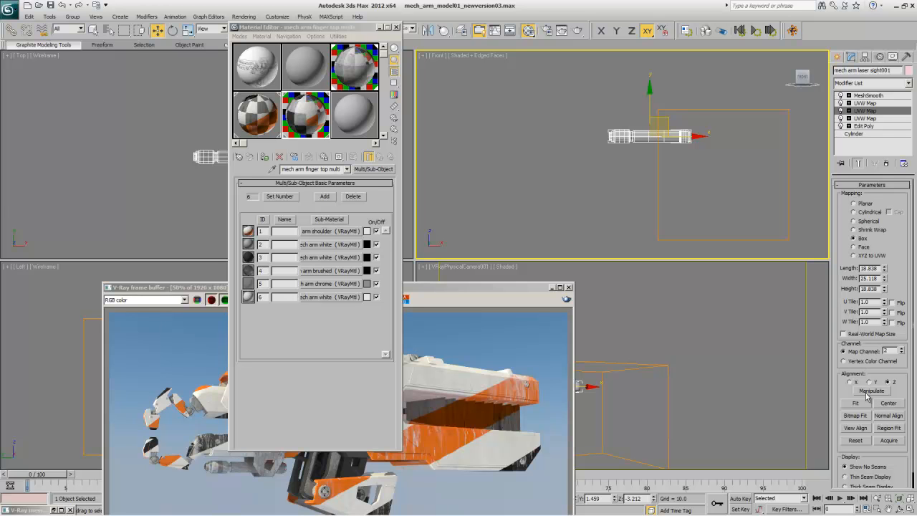
pyautogui.click(862, 213)
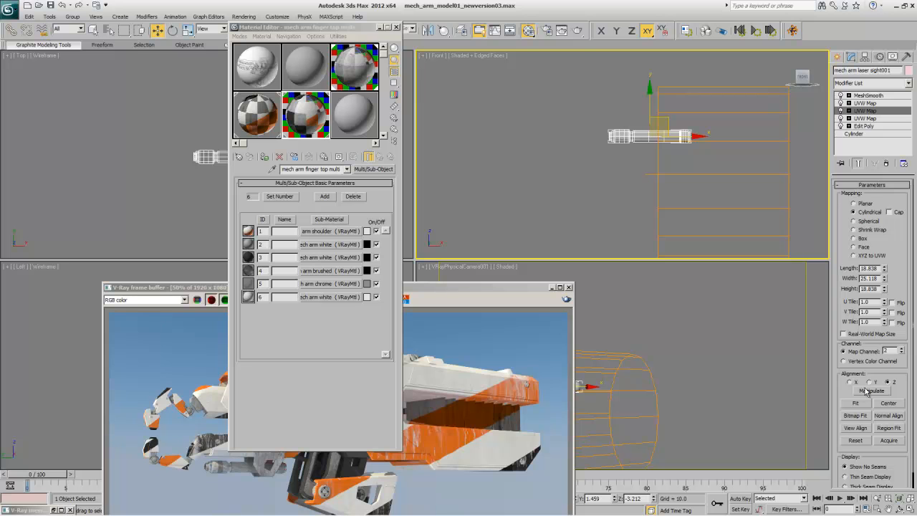
pyautogui.click(886, 404)
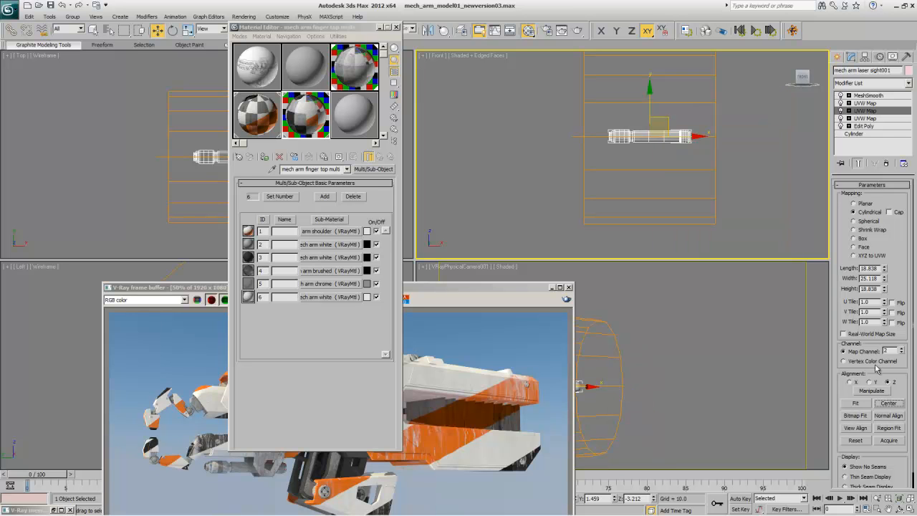
# Step: Assign the mech arm finger top multi material to the laser sight and set one material ID for all its Edit Poly polygons
pyautogui.click(865, 118)
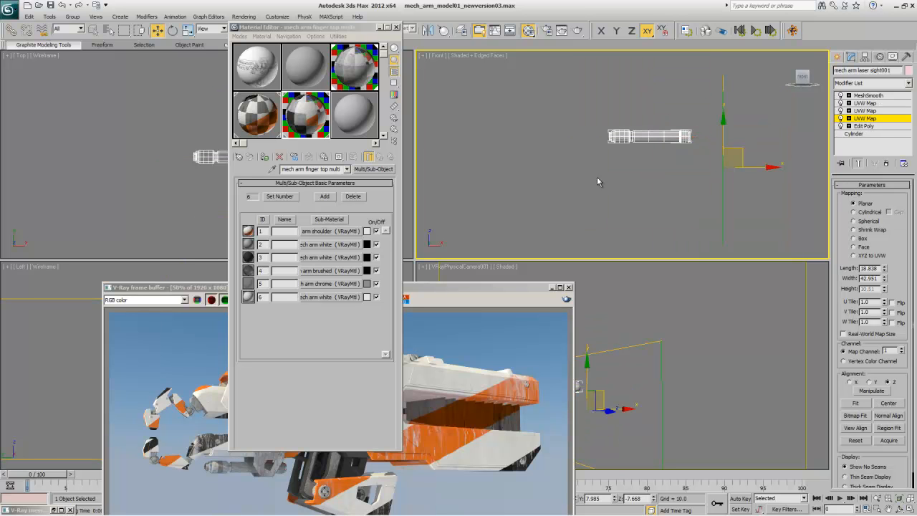
pyautogui.click(262, 157)
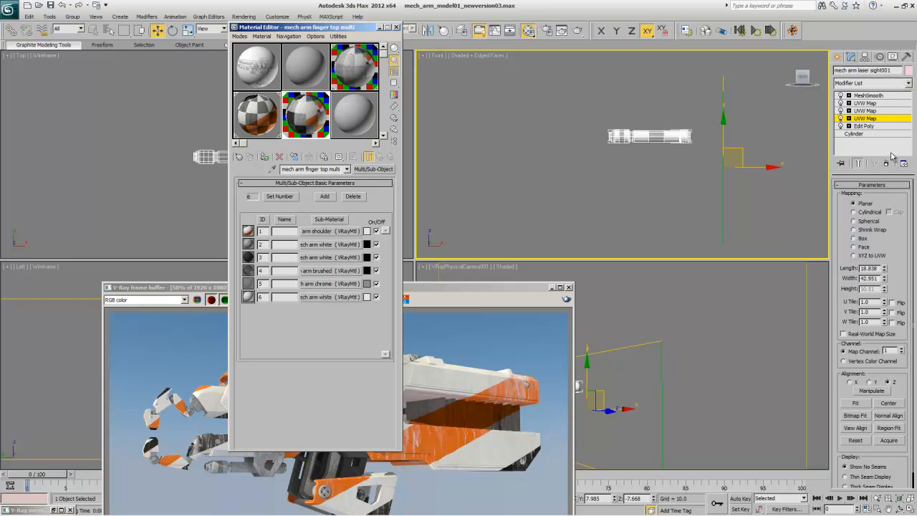
pyautogui.click(874, 127)
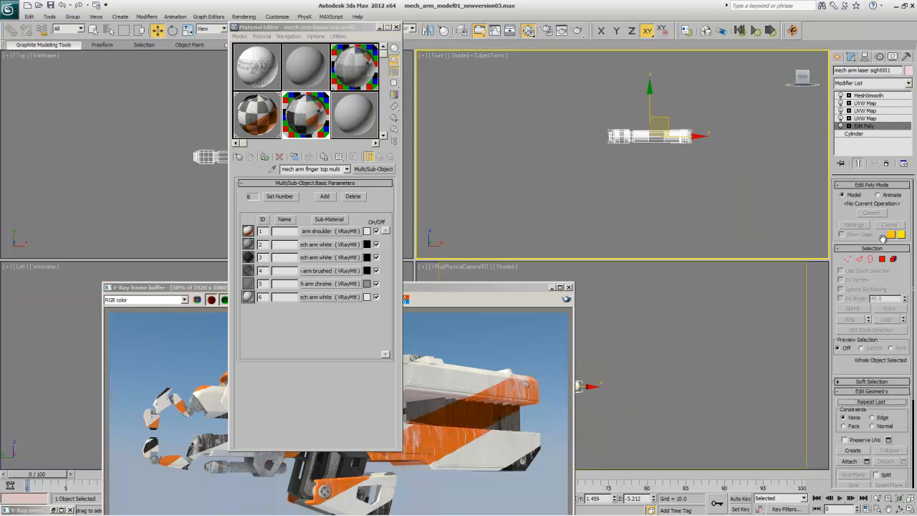
pyautogui.click(882, 259)
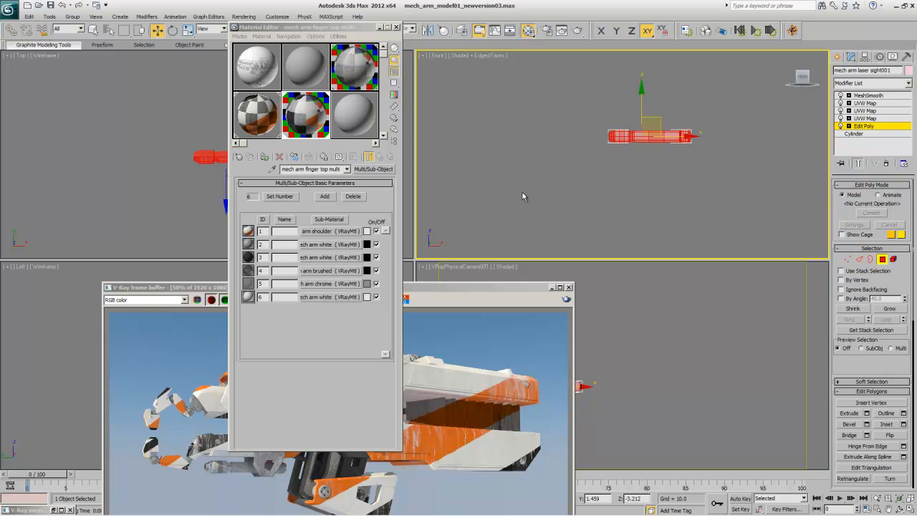
pyautogui.click(869, 186)
pyautogui.click(869, 195)
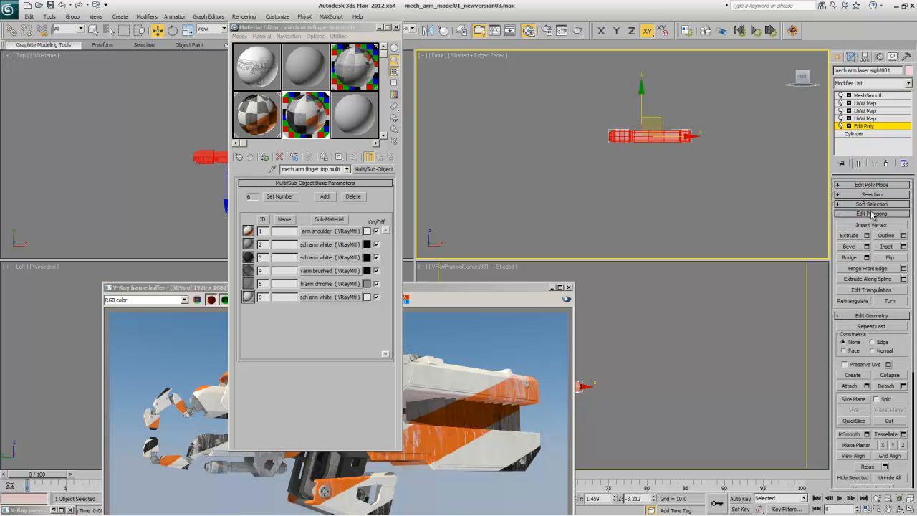
pyautogui.click(872, 213)
pyautogui.click(881, 222)
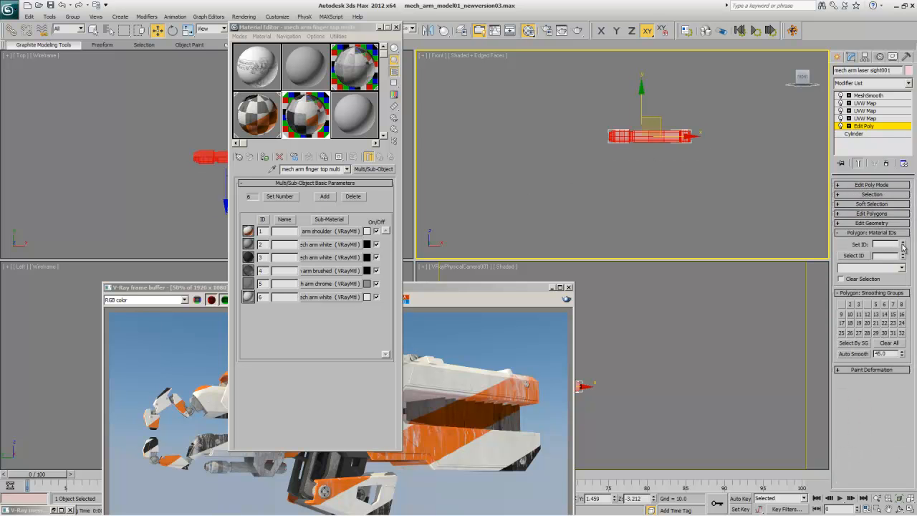
# Step: Select the channel 1 UVW Map and show the striped gradient ramp from Layer 1 of the shoulder sub-material's diffuse composite on the model
pyautogui.click(865, 118)
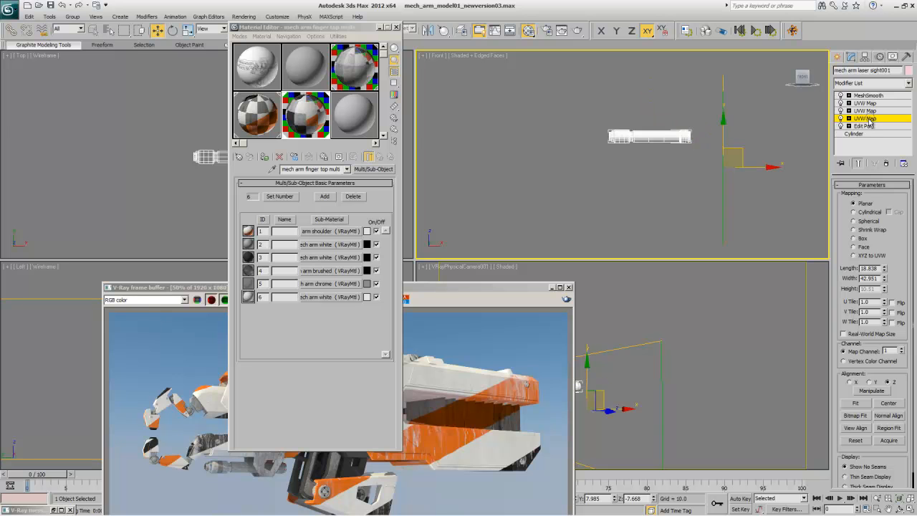
pyautogui.click(289, 188)
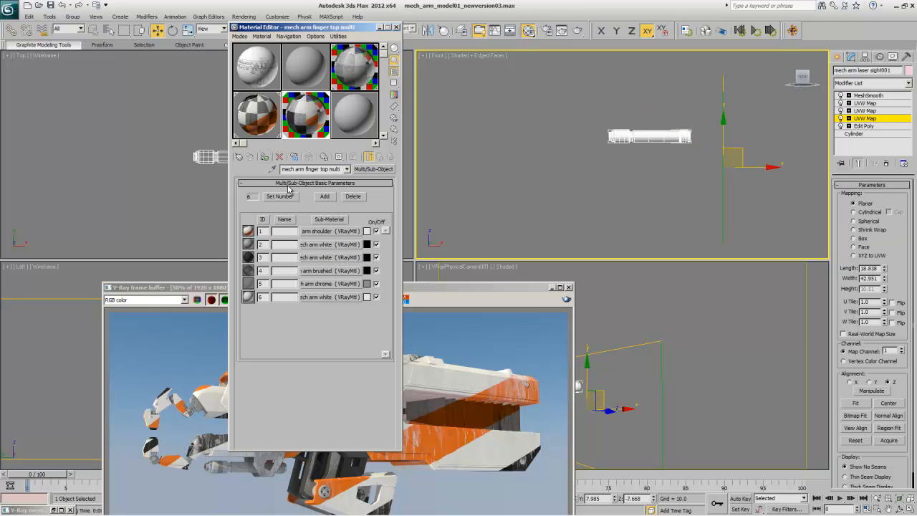
pyautogui.click(317, 233)
pyautogui.click(318, 227)
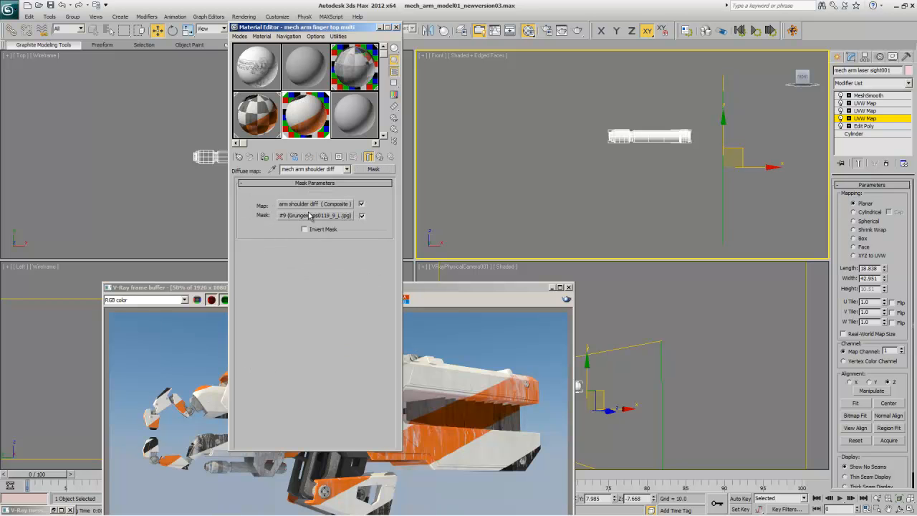
pyautogui.click(313, 204)
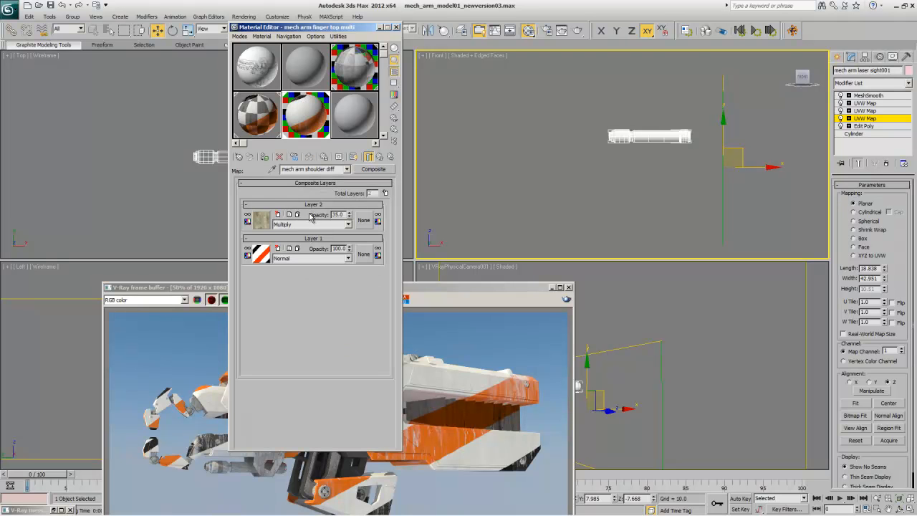
pyautogui.click(261, 253)
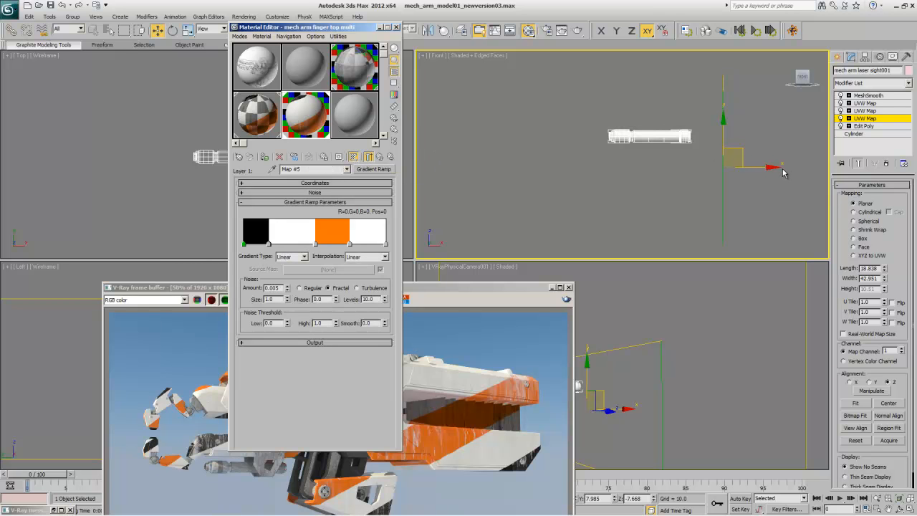
# Step: Align the channel 1 planar mapping to the X axis and move its gizmo over the laser sight in an enlarged front view
pyautogui.click(872, 381)
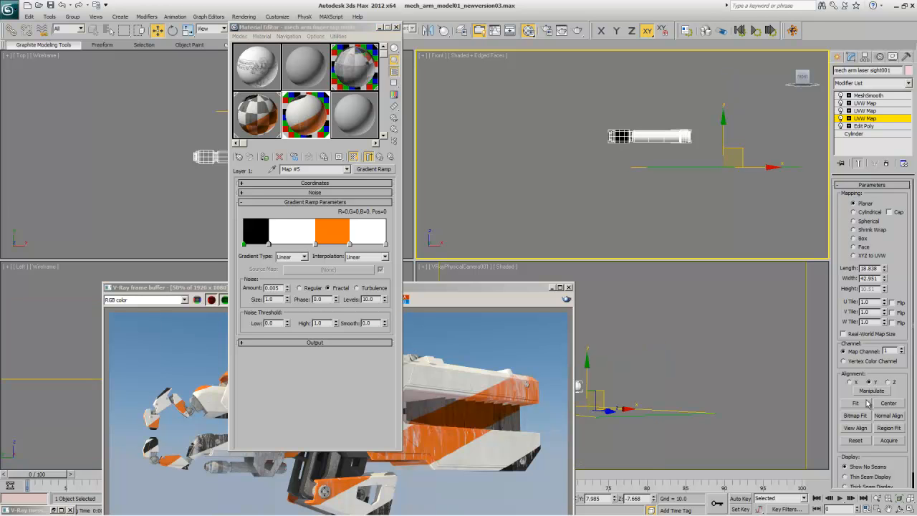
pyautogui.rightClick(677, 199)
pyautogui.click(688, 209)
pyautogui.moveTo(735, 148); pyautogui.dragTo(654, 161)
pyautogui.hotkey('alt', 'w')
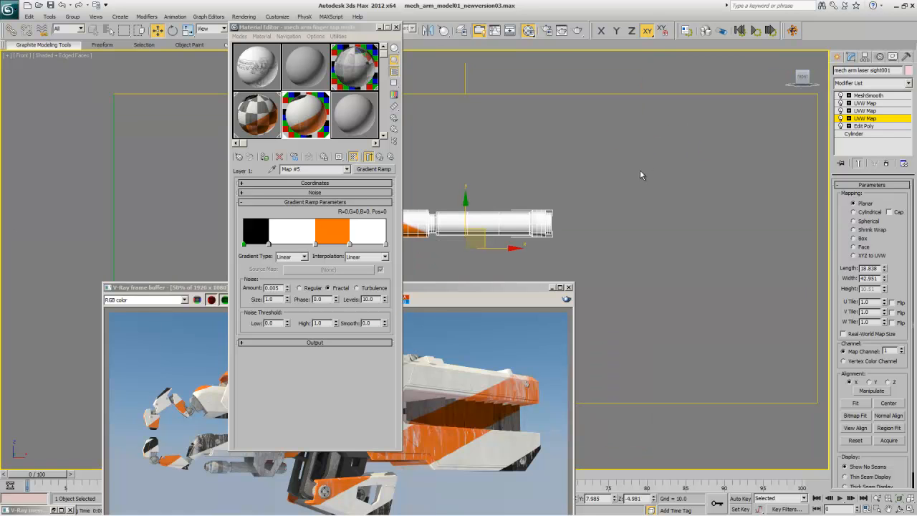
# Step: Close the Material Editor and V-Ray frame buffer, and rotate the mapping gizmo half a turn with angle snap on
pyautogui.click(397, 27)
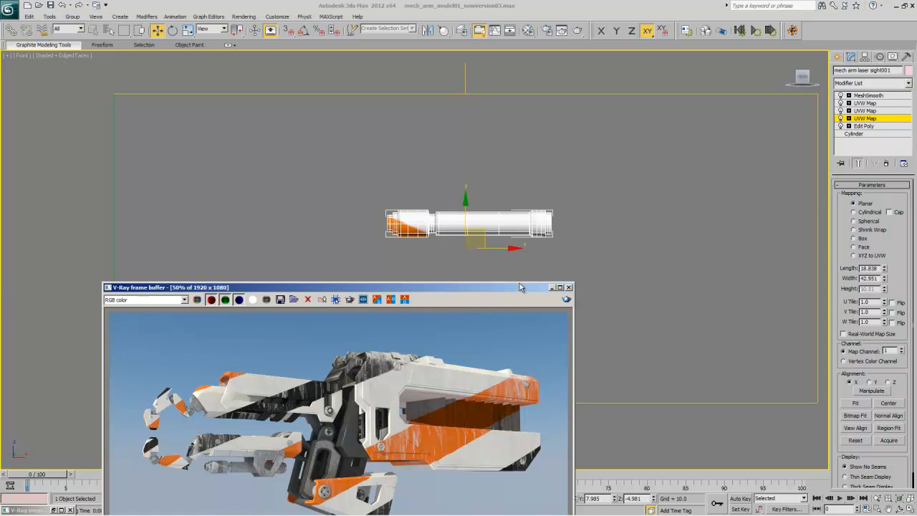
pyautogui.click(569, 287)
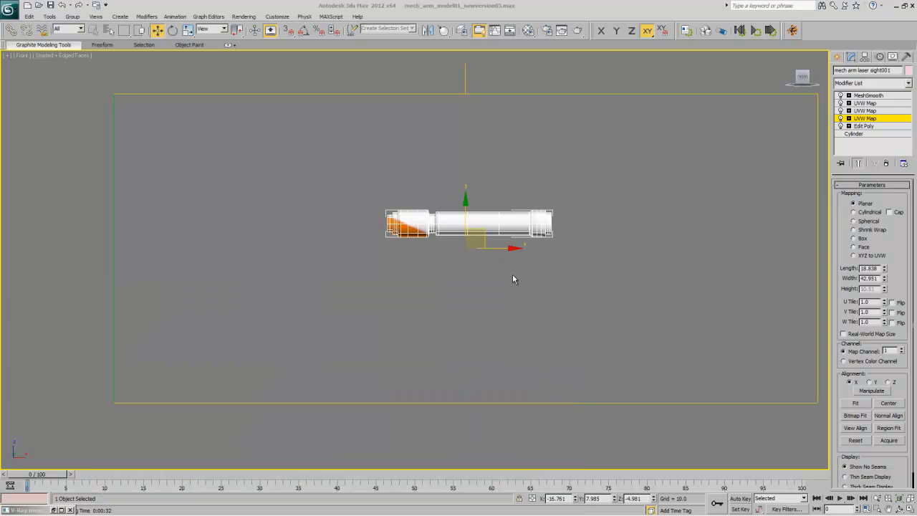
pyautogui.middleClick(512, 276)
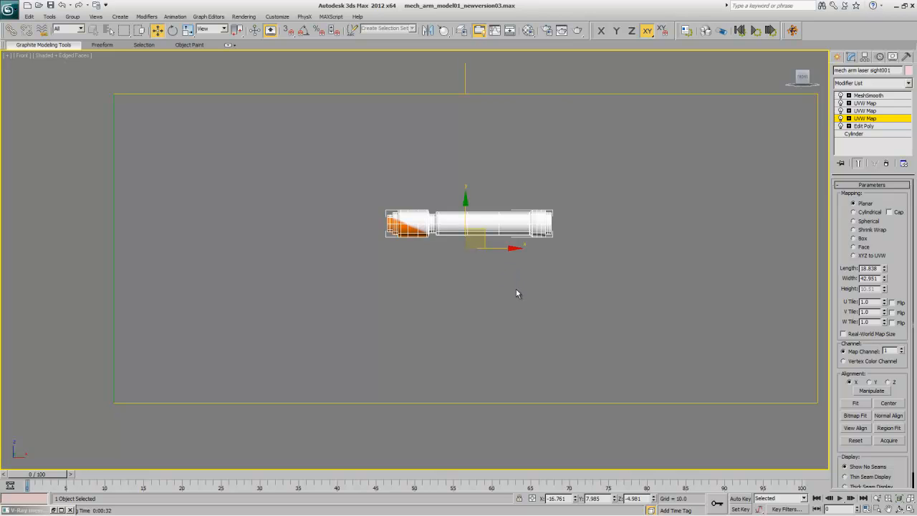
pyautogui.rightClick(515, 288)
pyautogui.click(520, 303)
pyautogui.press('e')
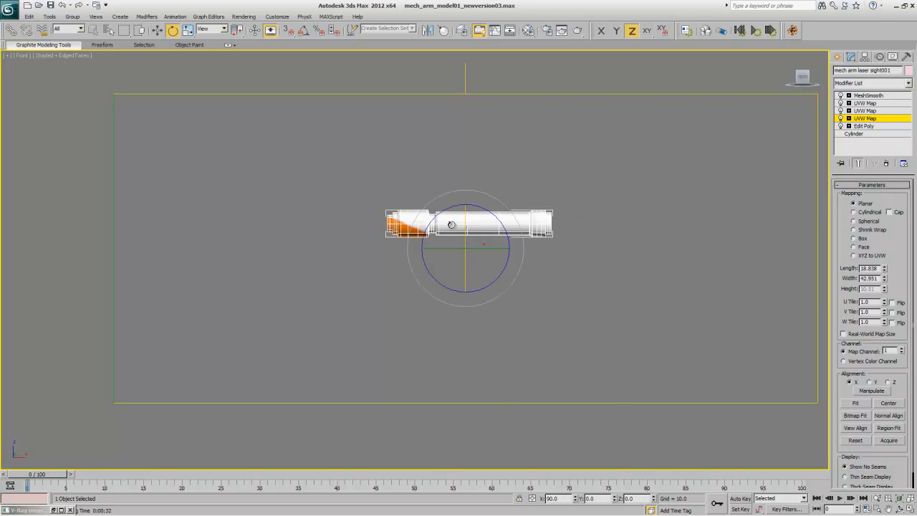
pyautogui.click(304, 30)
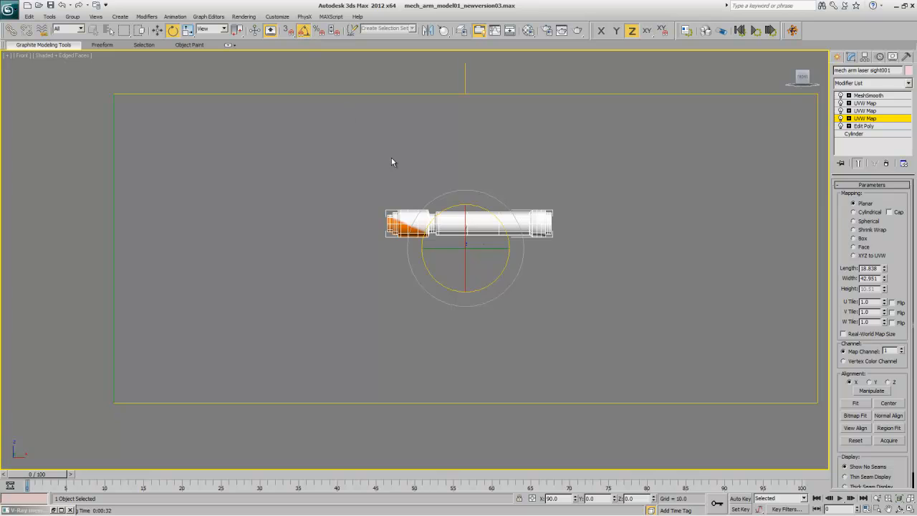
pyautogui.moveTo(452, 207); pyautogui.dragTo(387, 273)
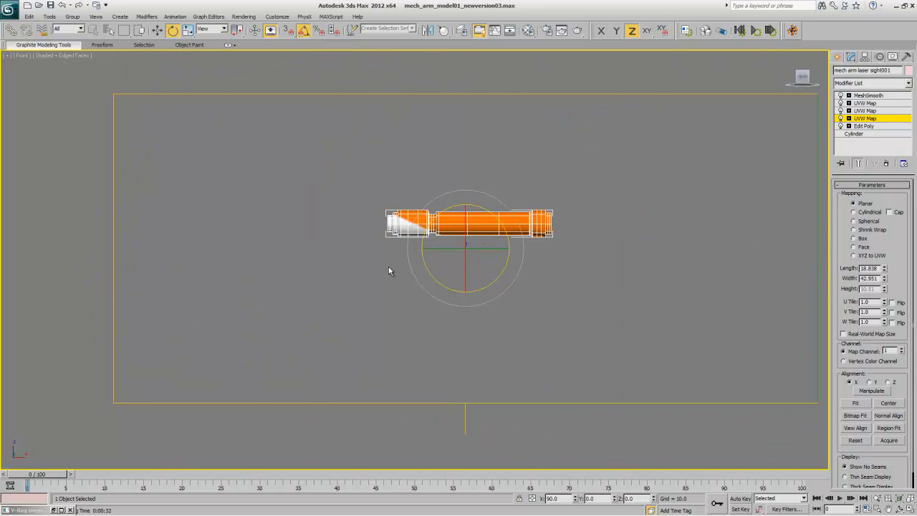
# Step: Scale the channel 1 mapping gizmo down to roughly the laser sight's length and unhide all objects
pyautogui.rightClick(389, 260)
pyautogui.click(402, 286)
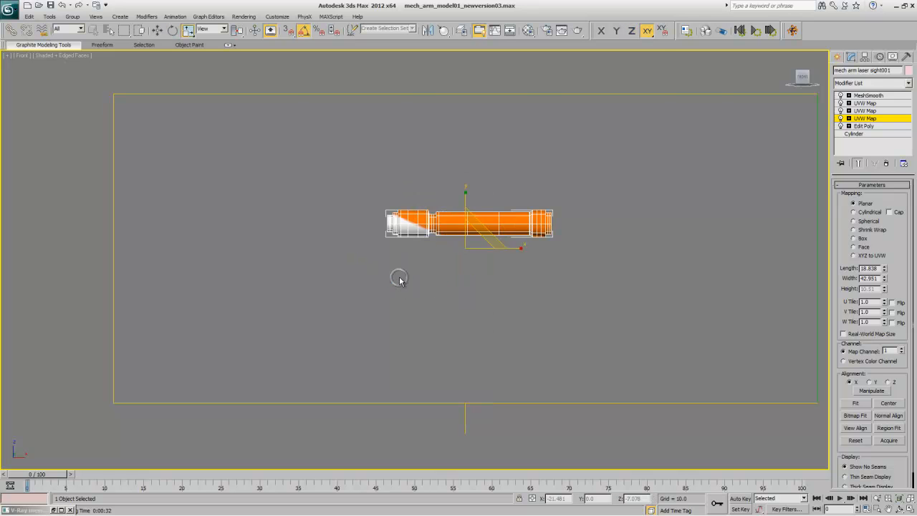
pyautogui.rightClick(394, 265)
pyautogui.click(409, 223)
pyautogui.moveTo(466, 246); pyautogui.dragTo(396, 356)
pyautogui.rightClick(405, 325)
pyautogui.click(414, 337)
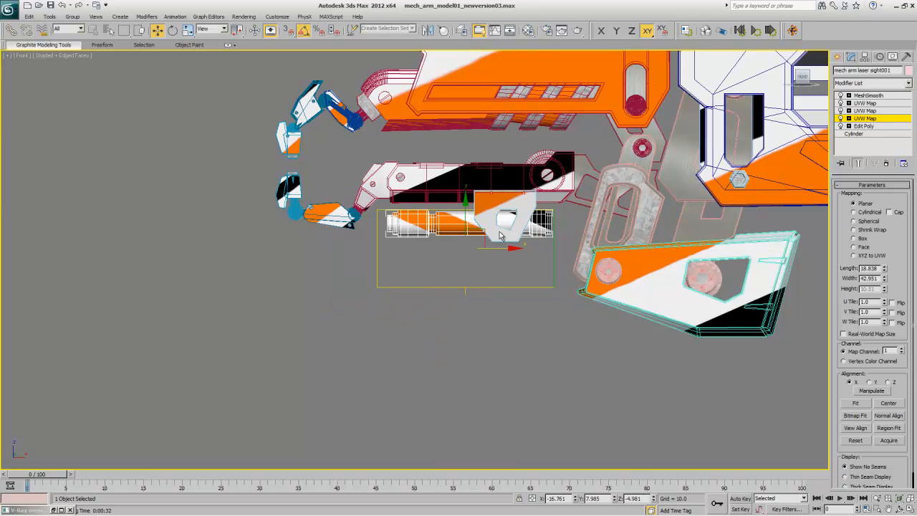
# Step: Try moving the mapping gizmo down to the left, rotating it by -65 degrees and shifting it sideways to change the stripe pattern
pyautogui.moveTo(476, 244); pyautogui.dragTo(384, 307)
pyautogui.rightClick(397, 262)
pyautogui.click(407, 281)
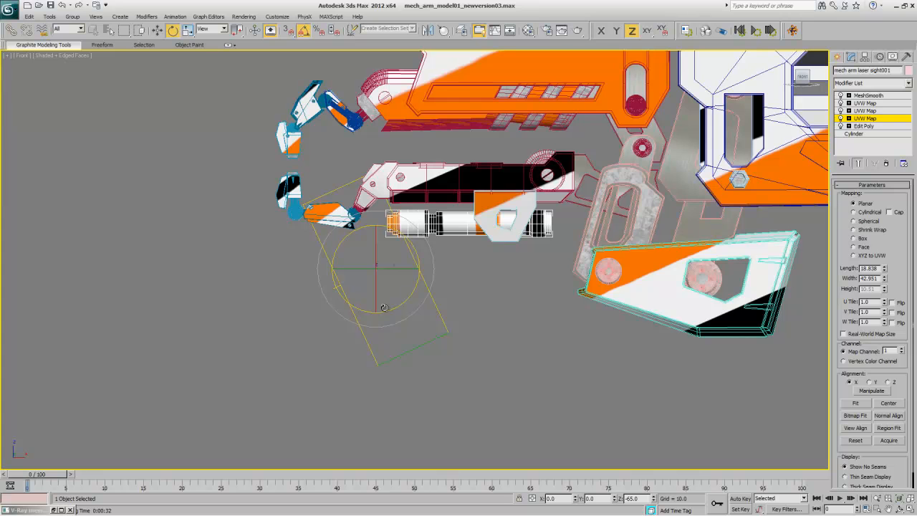
pyautogui.rightClick(390, 281)
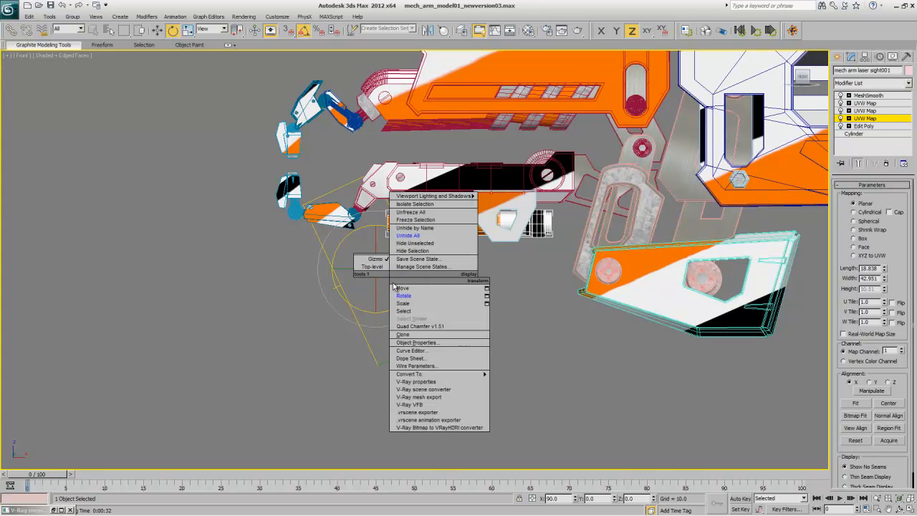
pyautogui.click(401, 290)
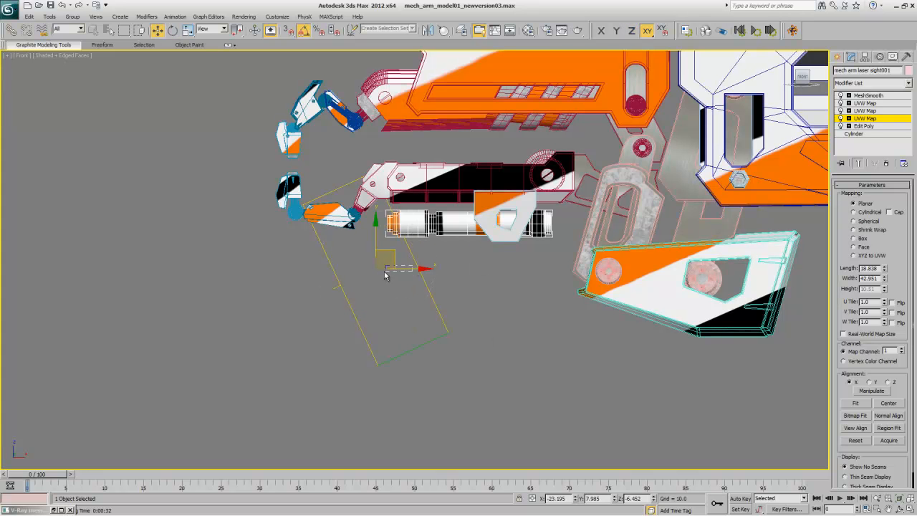
pyautogui.moveTo(408, 269); pyautogui.dragTo(525, 301)
# Step: Undo the last moves and the rotation of the laser sight's mapping gizmo
pyautogui.hotkey('ctrl', 'z')
pyautogui.hotkey('ctrl', 'z')
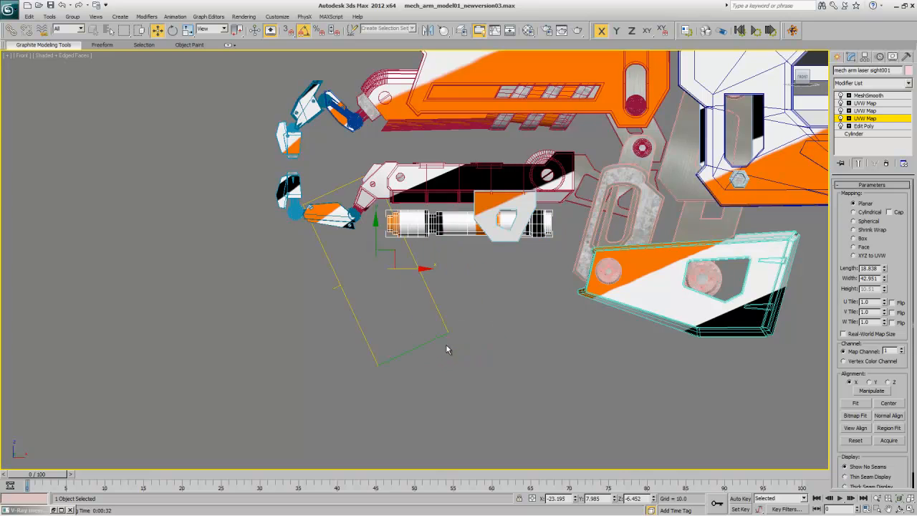
pyautogui.hotkey('ctrl', 'z')
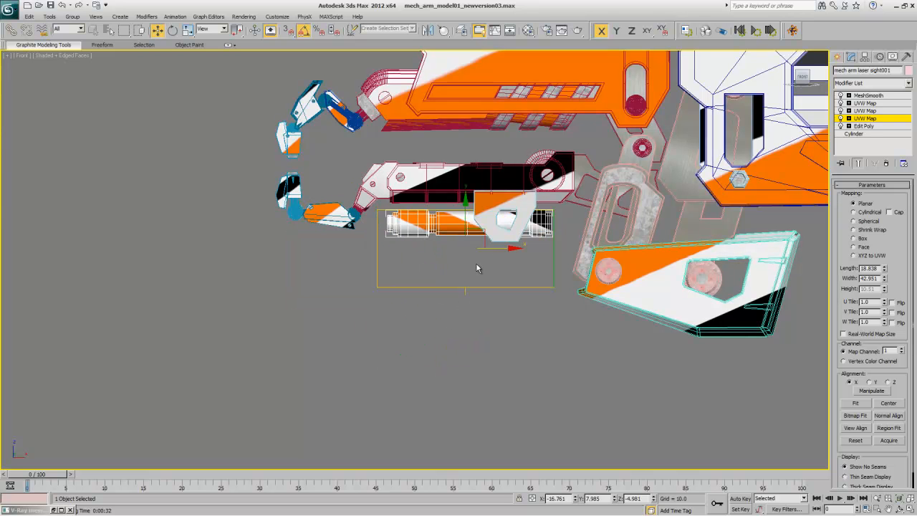
# Step: Shift the channel 1 mapping gizmo left and slightly down for a black diagonal stripe, and deselect the laser sight in the camera view
pyautogui.moveTo(487, 233); pyautogui.dragTo(404, 245)
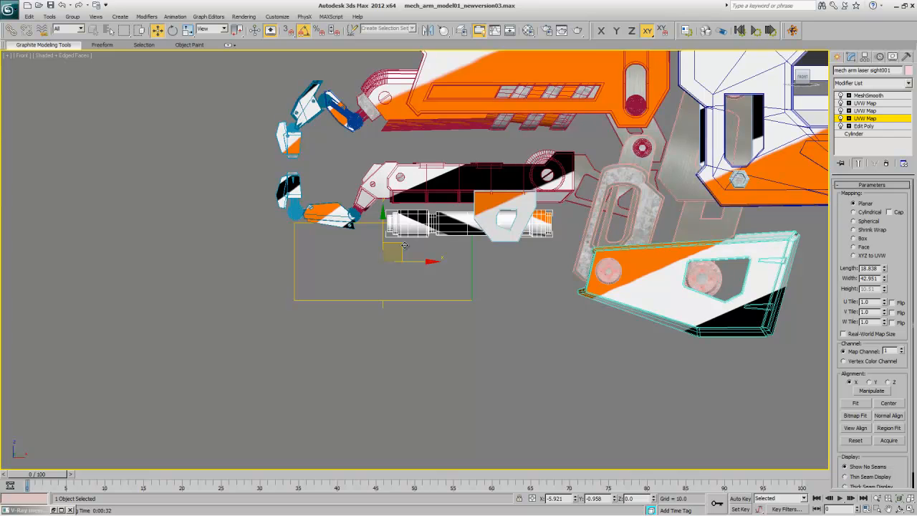
pyautogui.hotkey('alt', 'w')
pyautogui.rightClick(480, 358)
pyautogui.hotkey('alt', 'w')
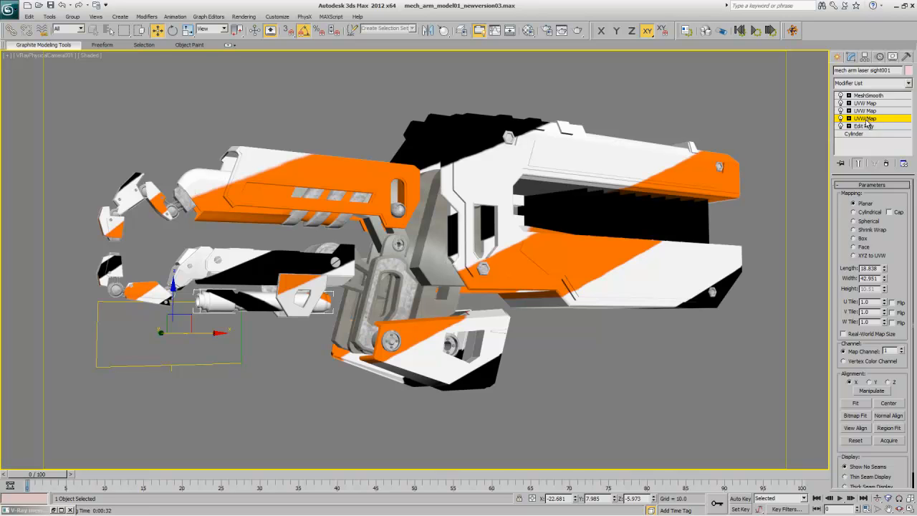
pyautogui.click(764, 137)
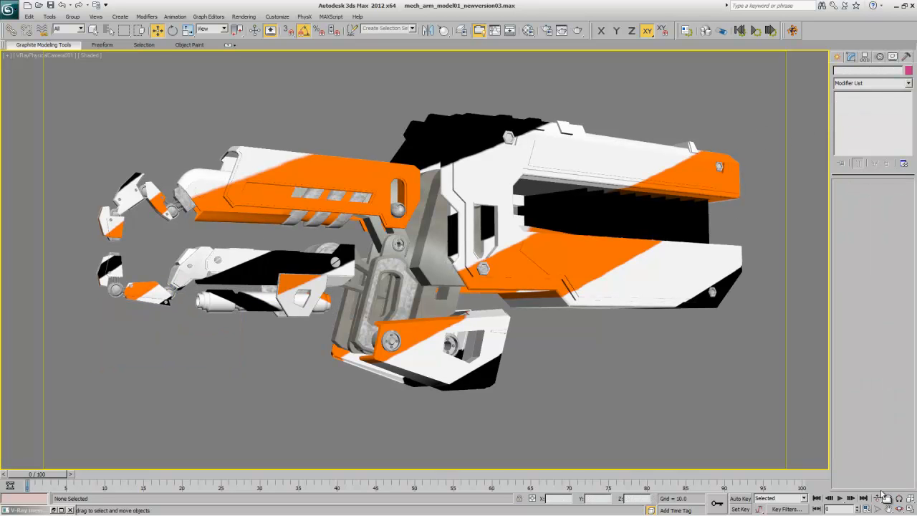
# Step: Restore the four-viewport layout, switch the front view to wireframe and make the camera view active
pyautogui.click(909, 508)
pyautogui.click(909, 497)
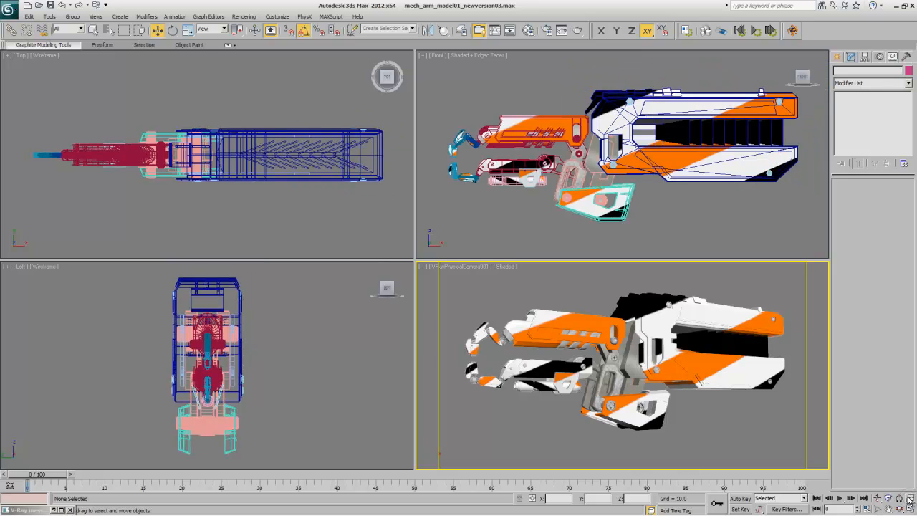
pyautogui.click(474, 57)
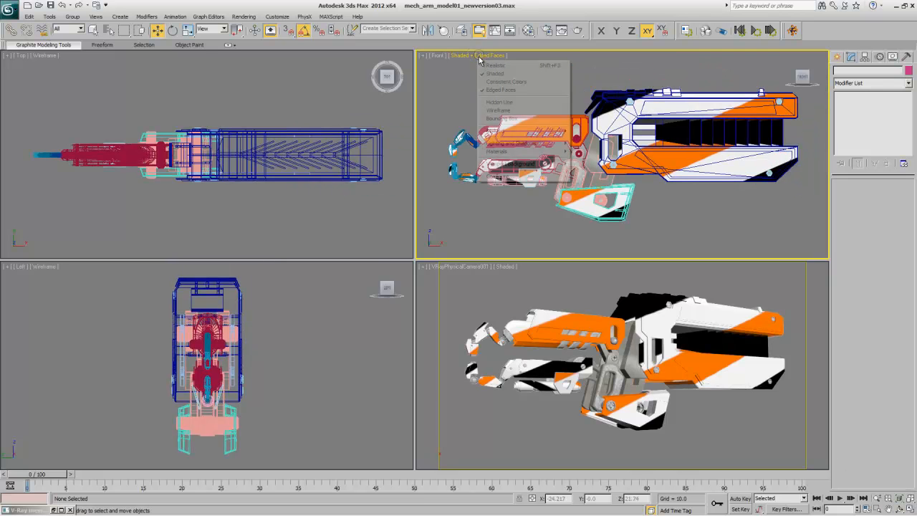
pyautogui.click(487, 111)
pyautogui.click(477, 280)
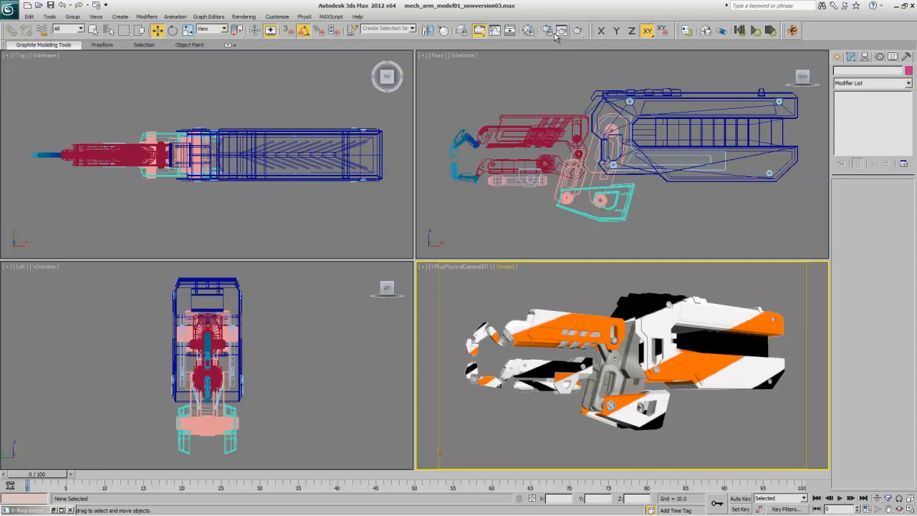
# Step: Render the physical camera view at 1920 x 1080 and move the V-Ray frame buffer up so the whole image shows
pyautogui.click(578, 33)
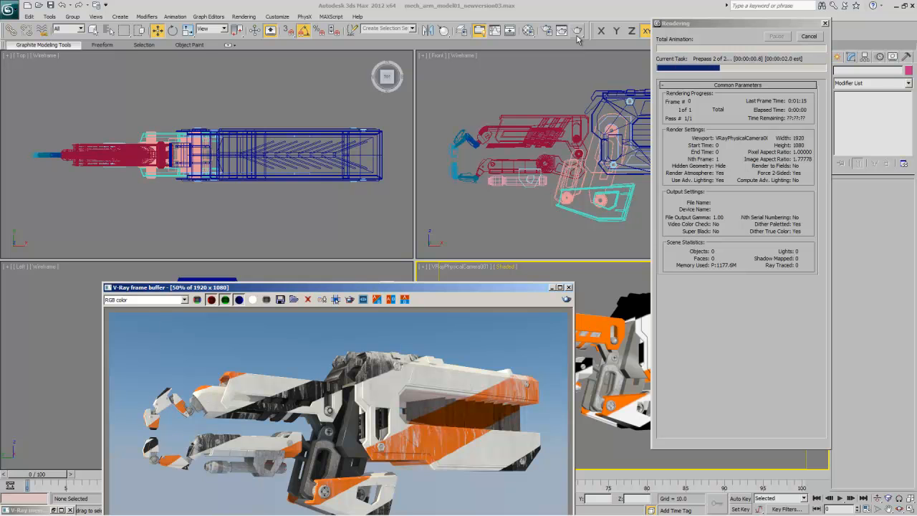
pyautogui.moveTo(380, 290); pyautogui.dragTo(440, 110)
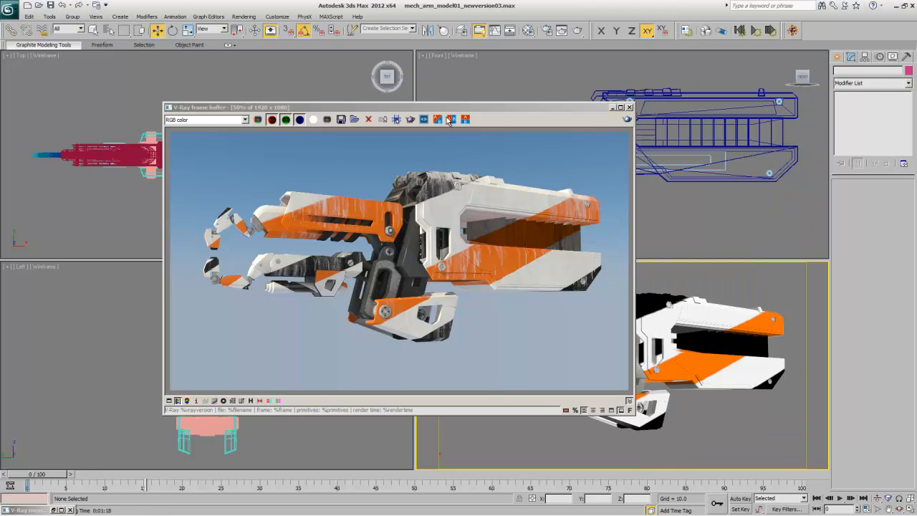
# Step: Maximize the V-Ray frame buffer and examine the striped mech arm render at 50% and 100% zoom
pyautogui.click(448, 262)
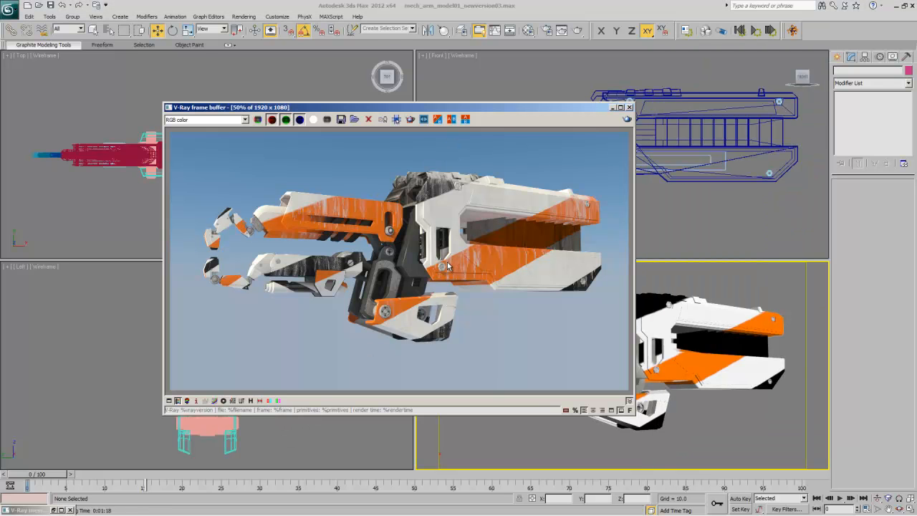
pyautogui.press('super+Up')
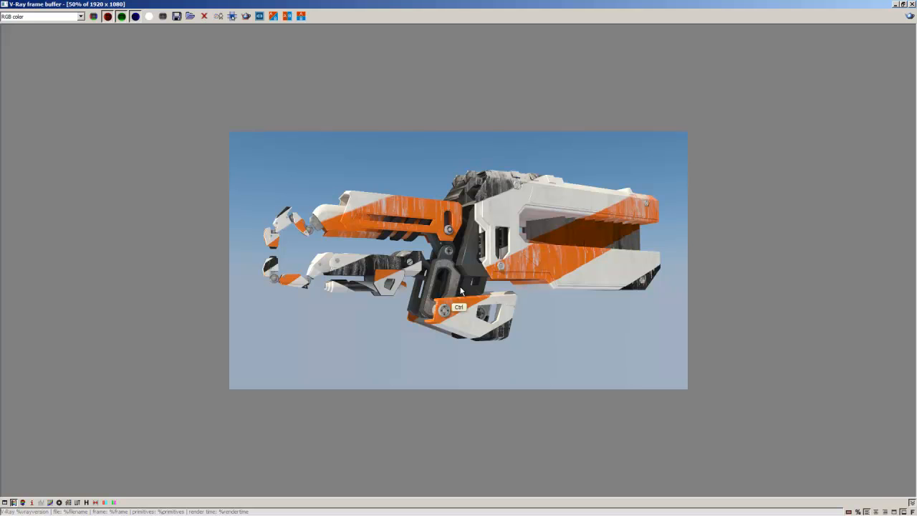
pyautogui.keyDown('ctrl'); pyautogui.click(460, 290); pyautogui.keyUp('ctrl')
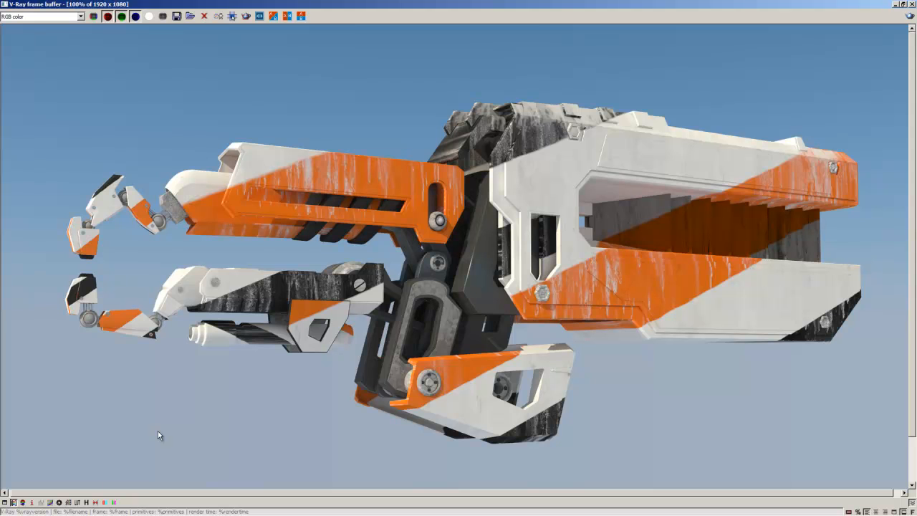
pyautogui.scroll(-1, 462, 306)
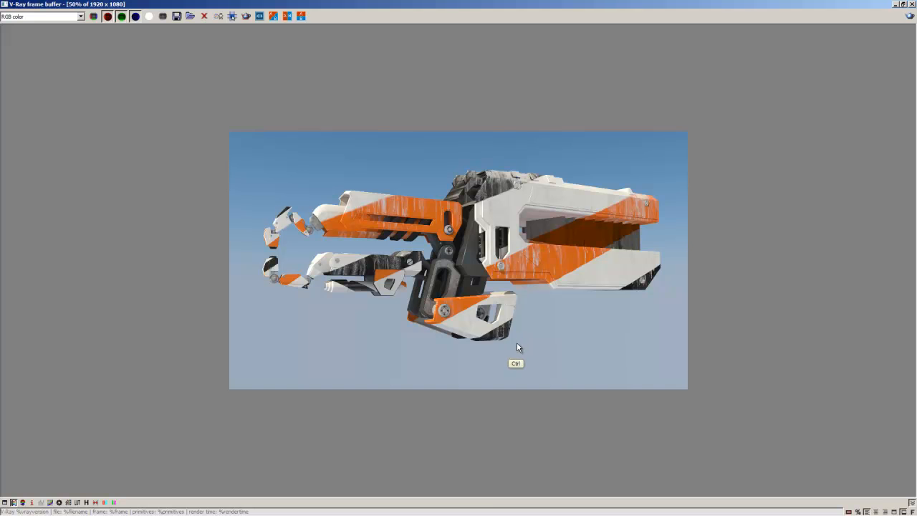
pyautogui.keyDown('ctrl'); pyautogui.scroll(1, 516, 342); pyautogui.keyUp('ctrl')
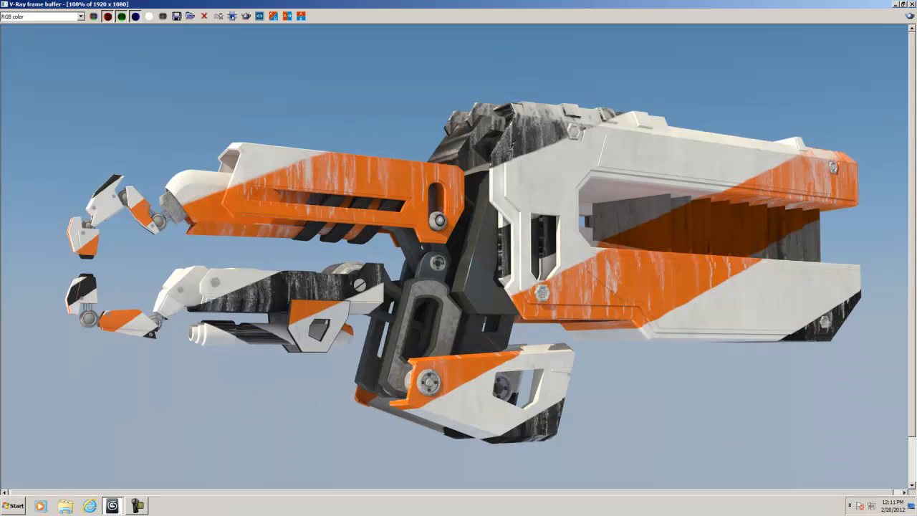
pyautogui.click(140, 506)
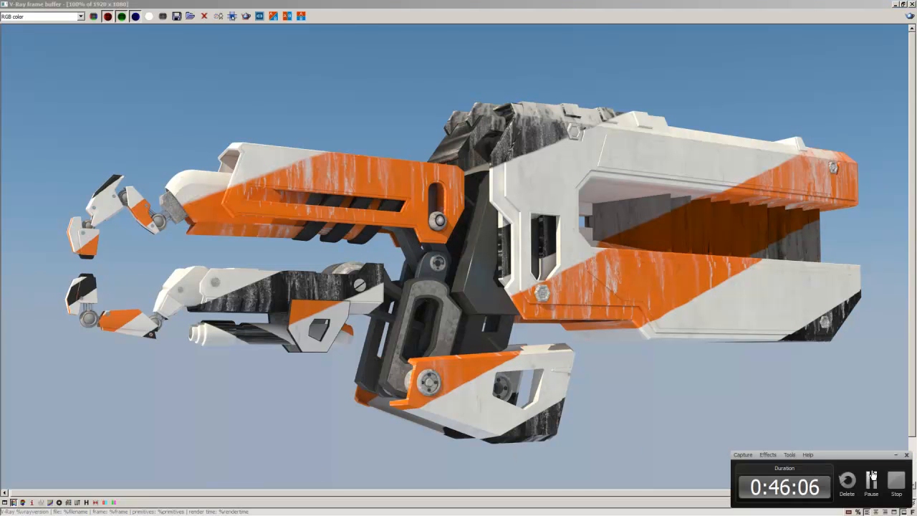